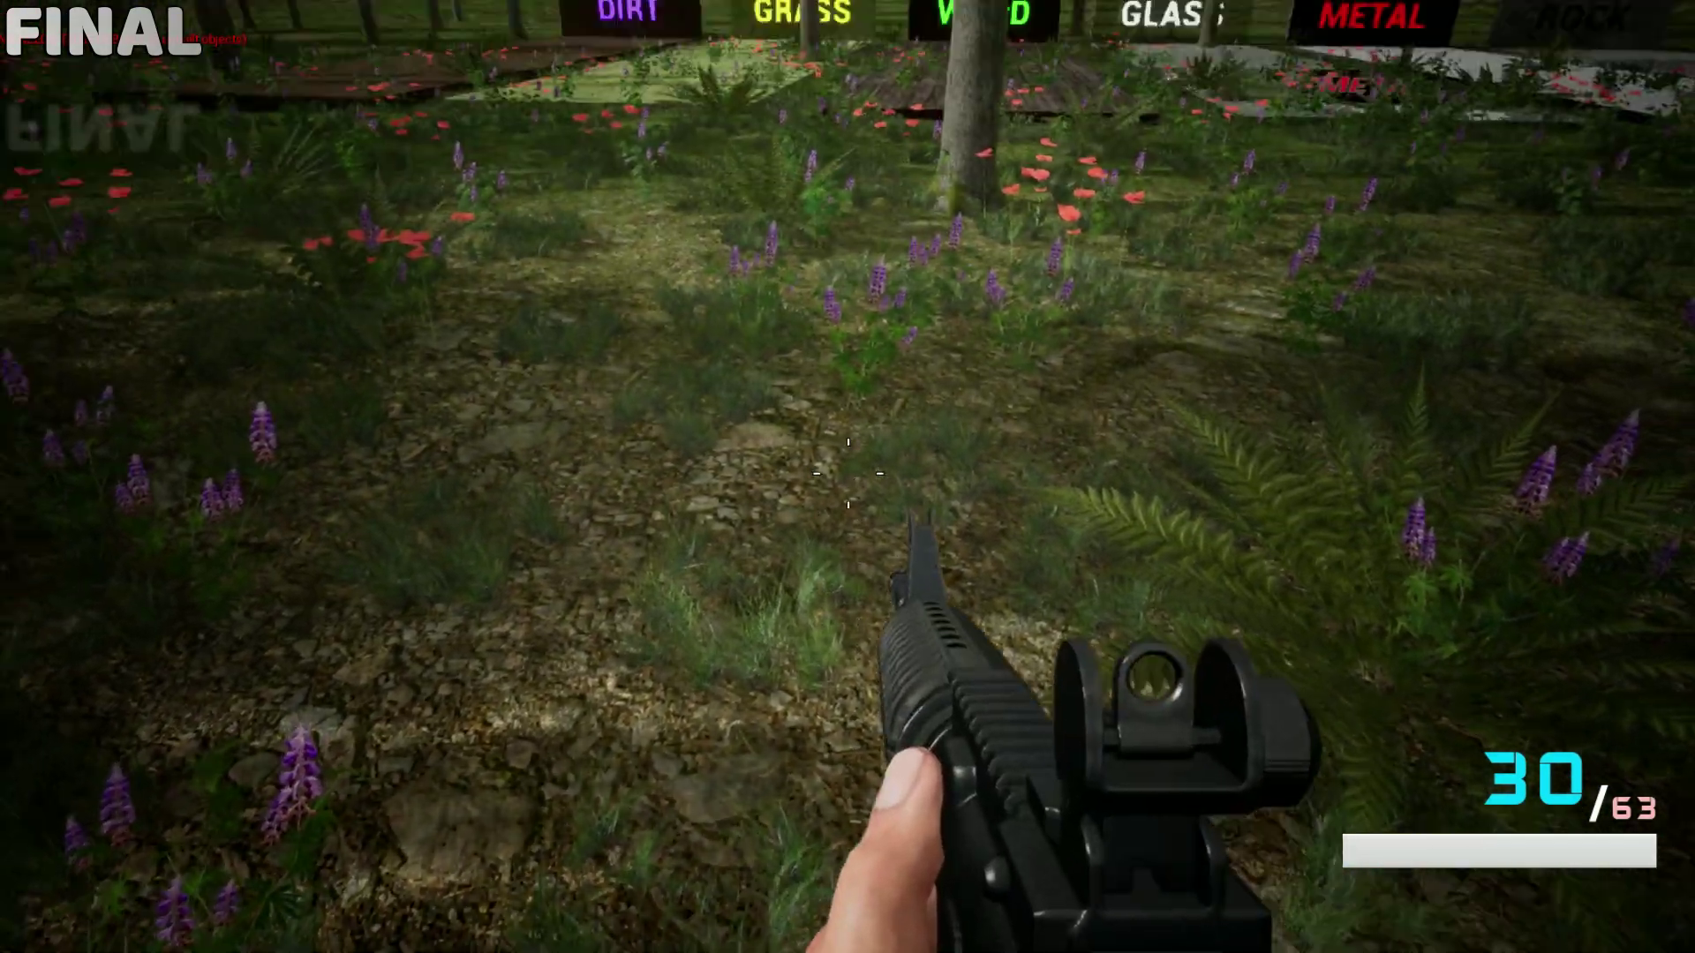
Fire the rifle at the SURFACE targets near the metal and rock pads
{"action": "left_click", "coordinate": [847, 473]}
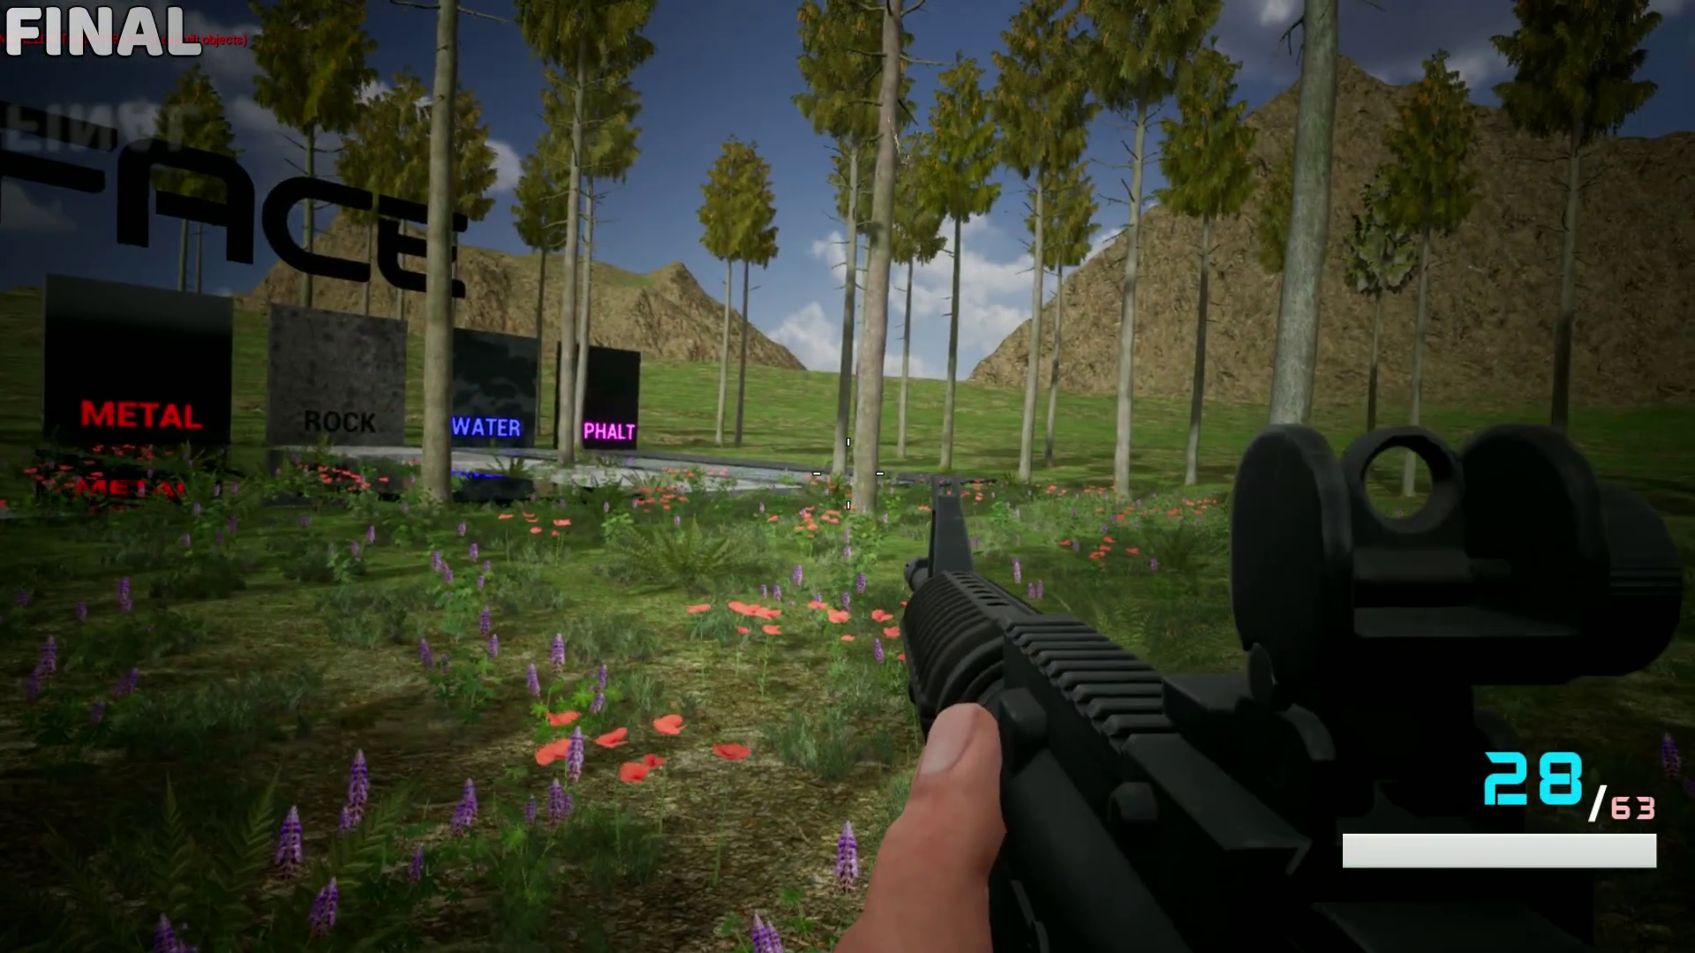
Fire the rifle at GLASS, then the pistol at SURFACE and DIRT targets, and reload
{"action": "left_click", "coordinate": [847, 473]}
{"action": "left_click", "coordinate": [847, 473]}
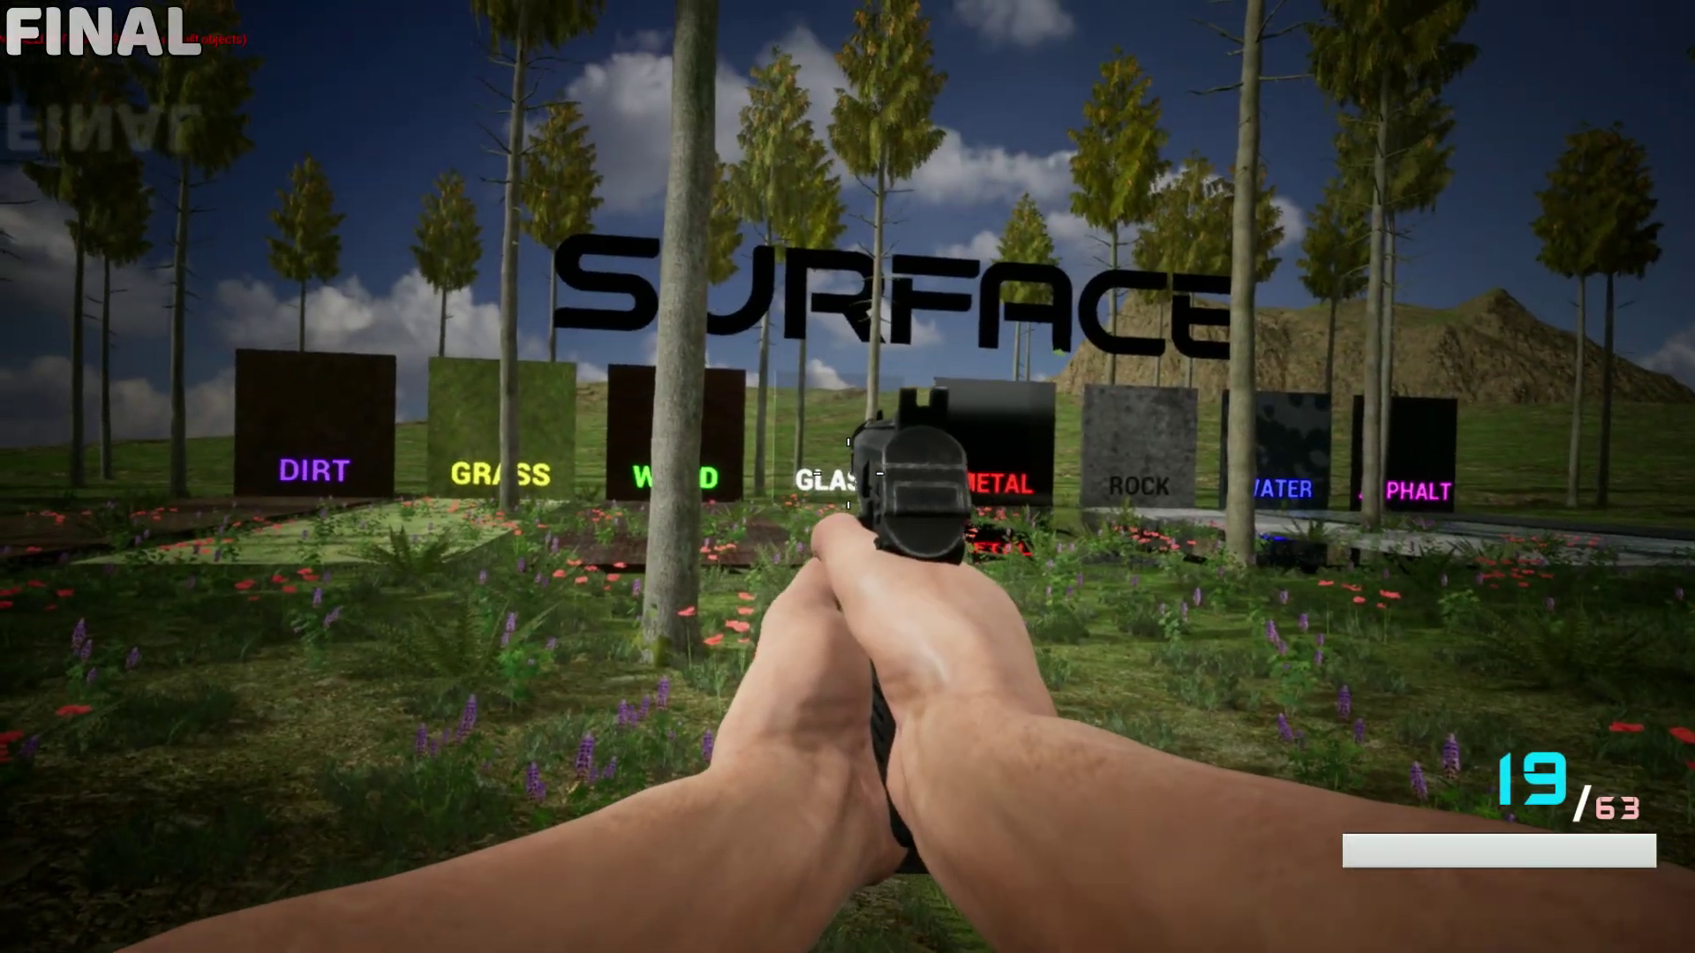
{"action": "left_click", "coordinate": [848, 473]}
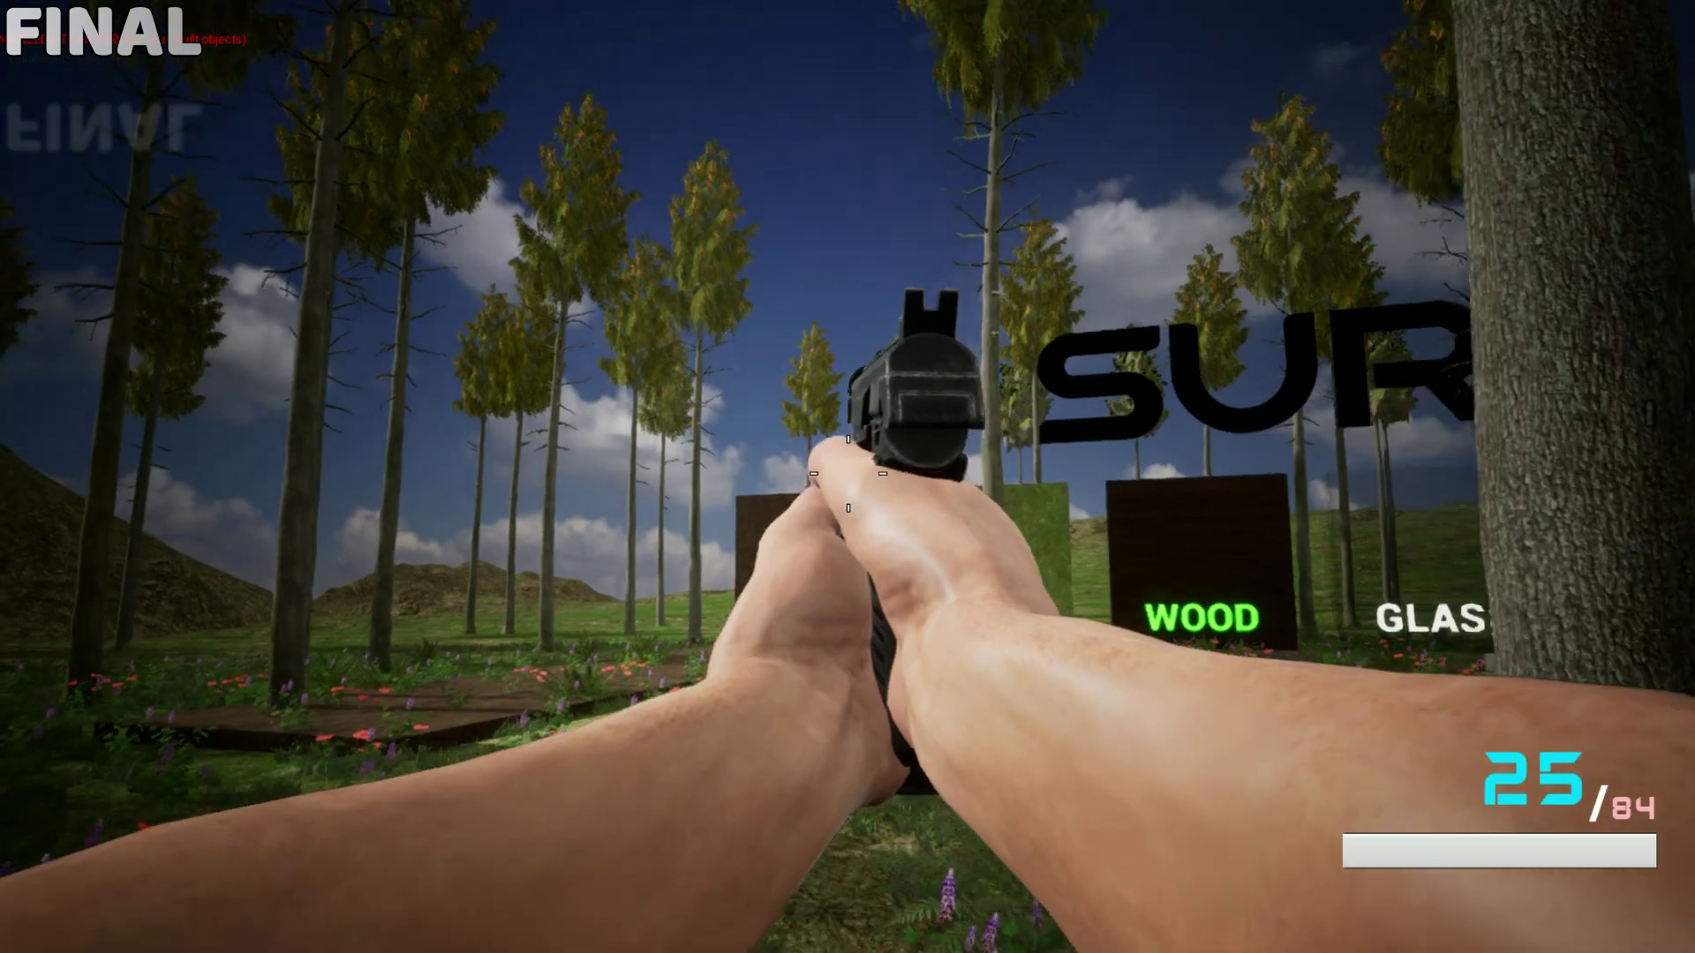
{"action": "left_click", "coordinate": [847, 473]}
{"action": "left_click", "coordinate": [848, 473]}
{"action": "left_click", "coordinate": [847, 473]}
{"action": "key", "text": "r"}
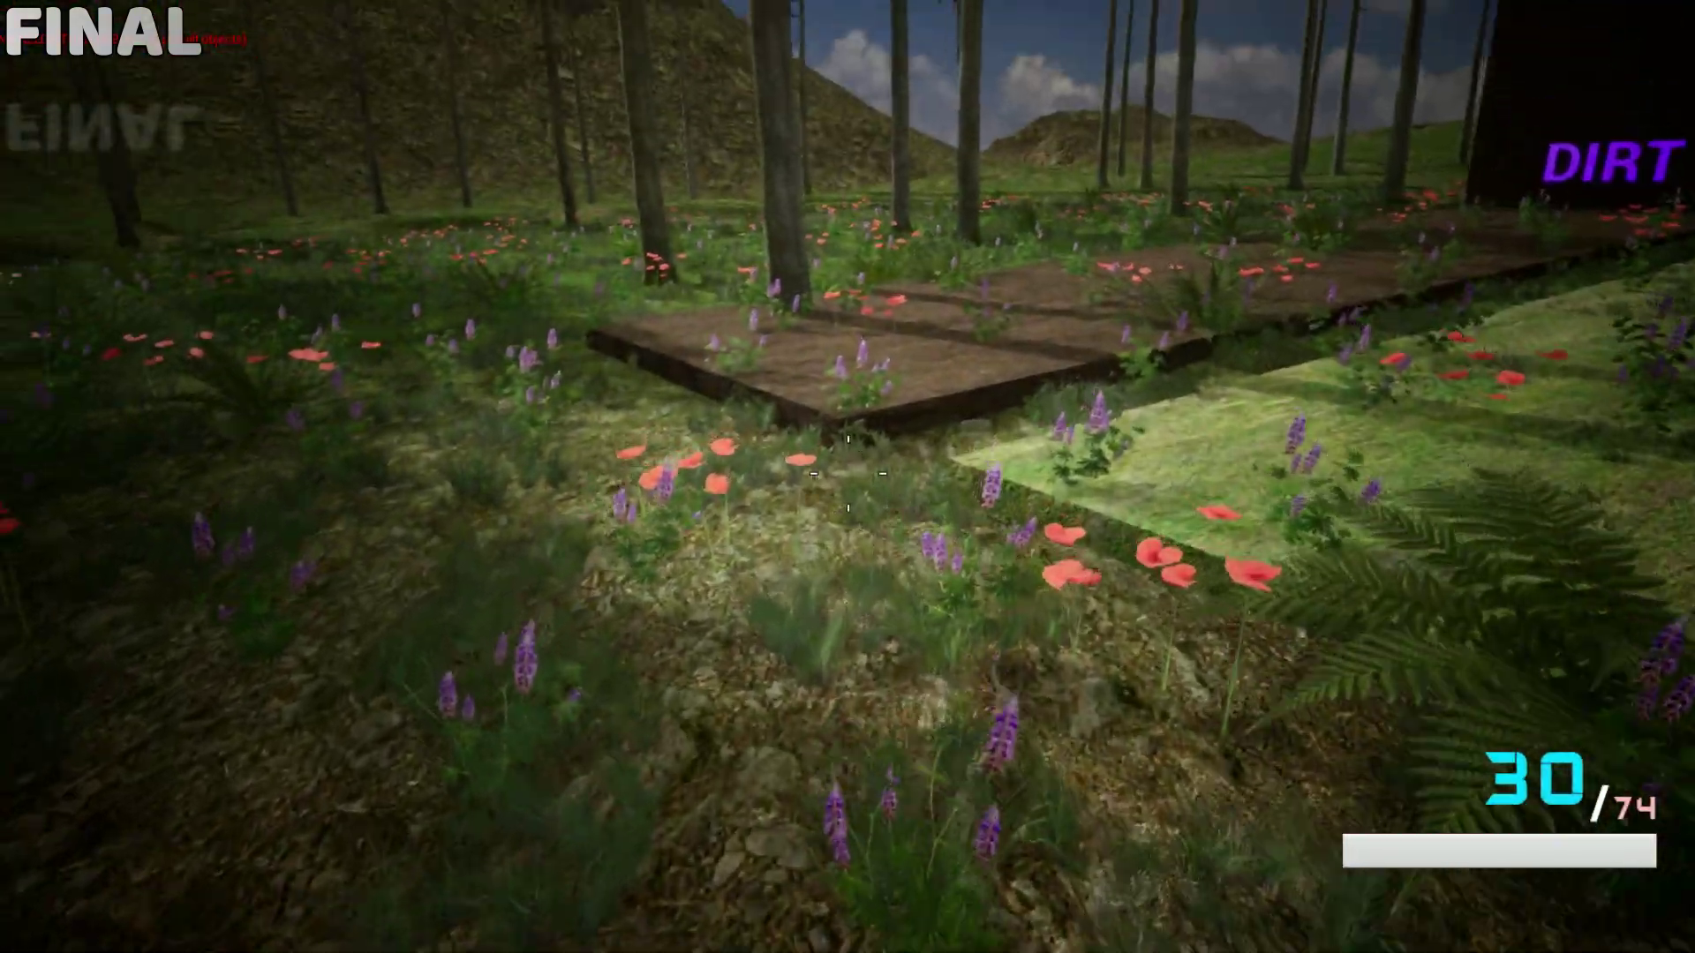
Walk over the grass and wooden platforms, switch to third-person and run across
{"action": "key", "text": "w"}
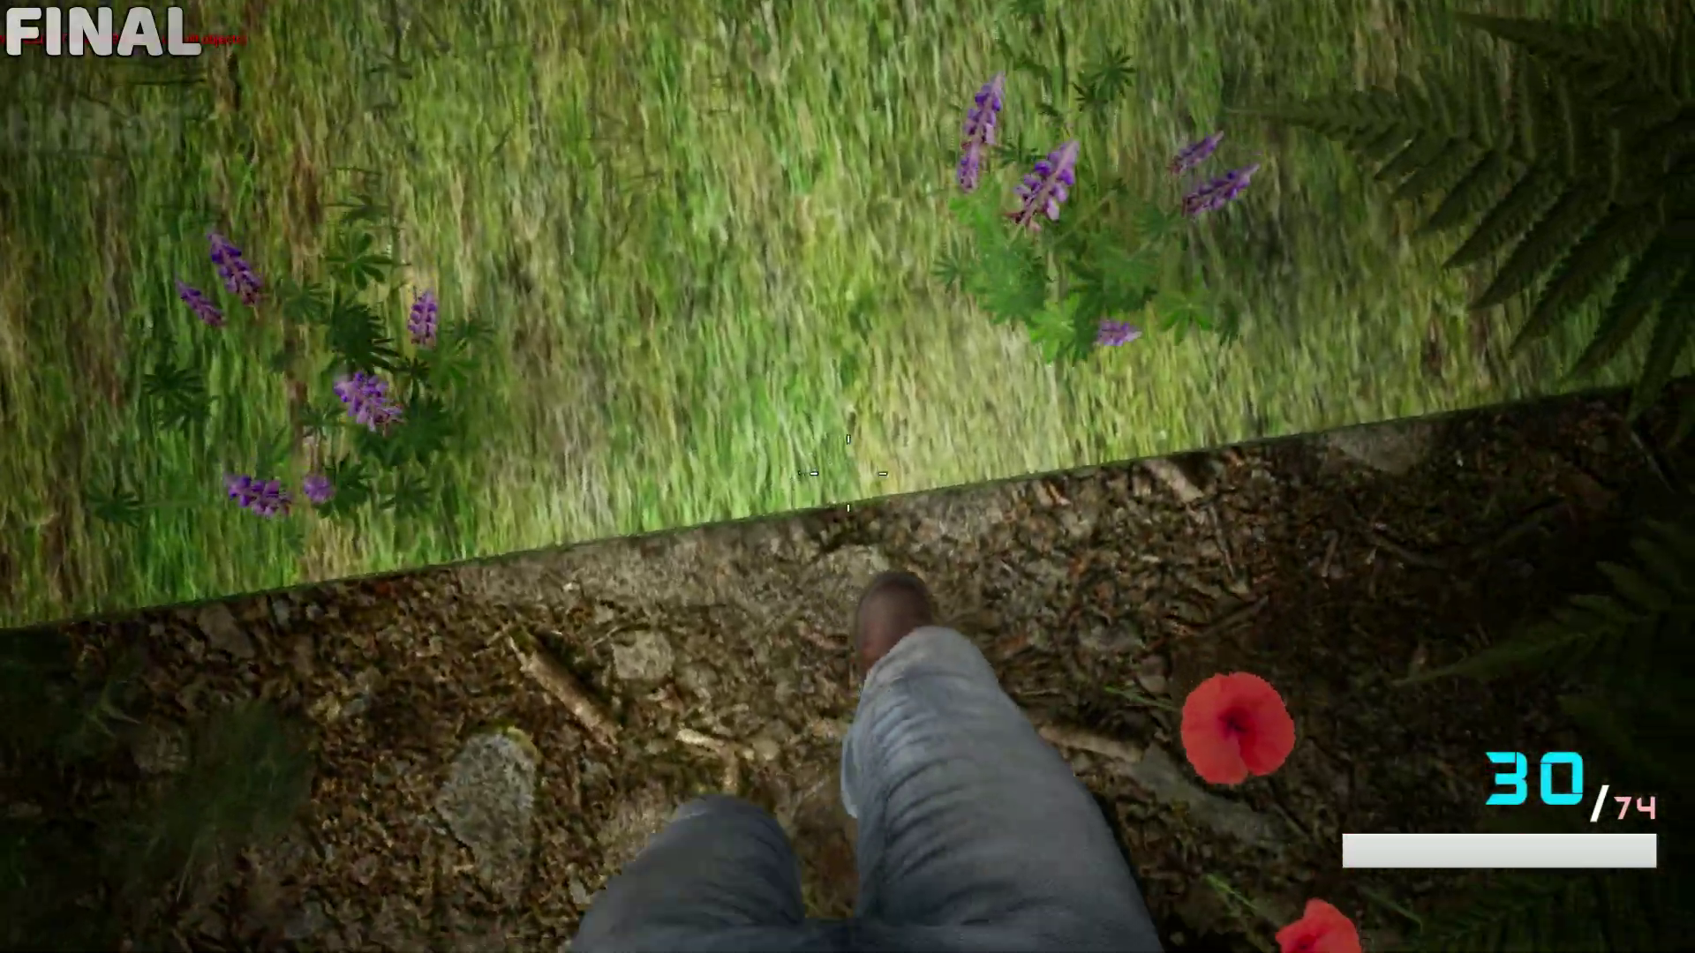
{"action": "key", "text": "w"}
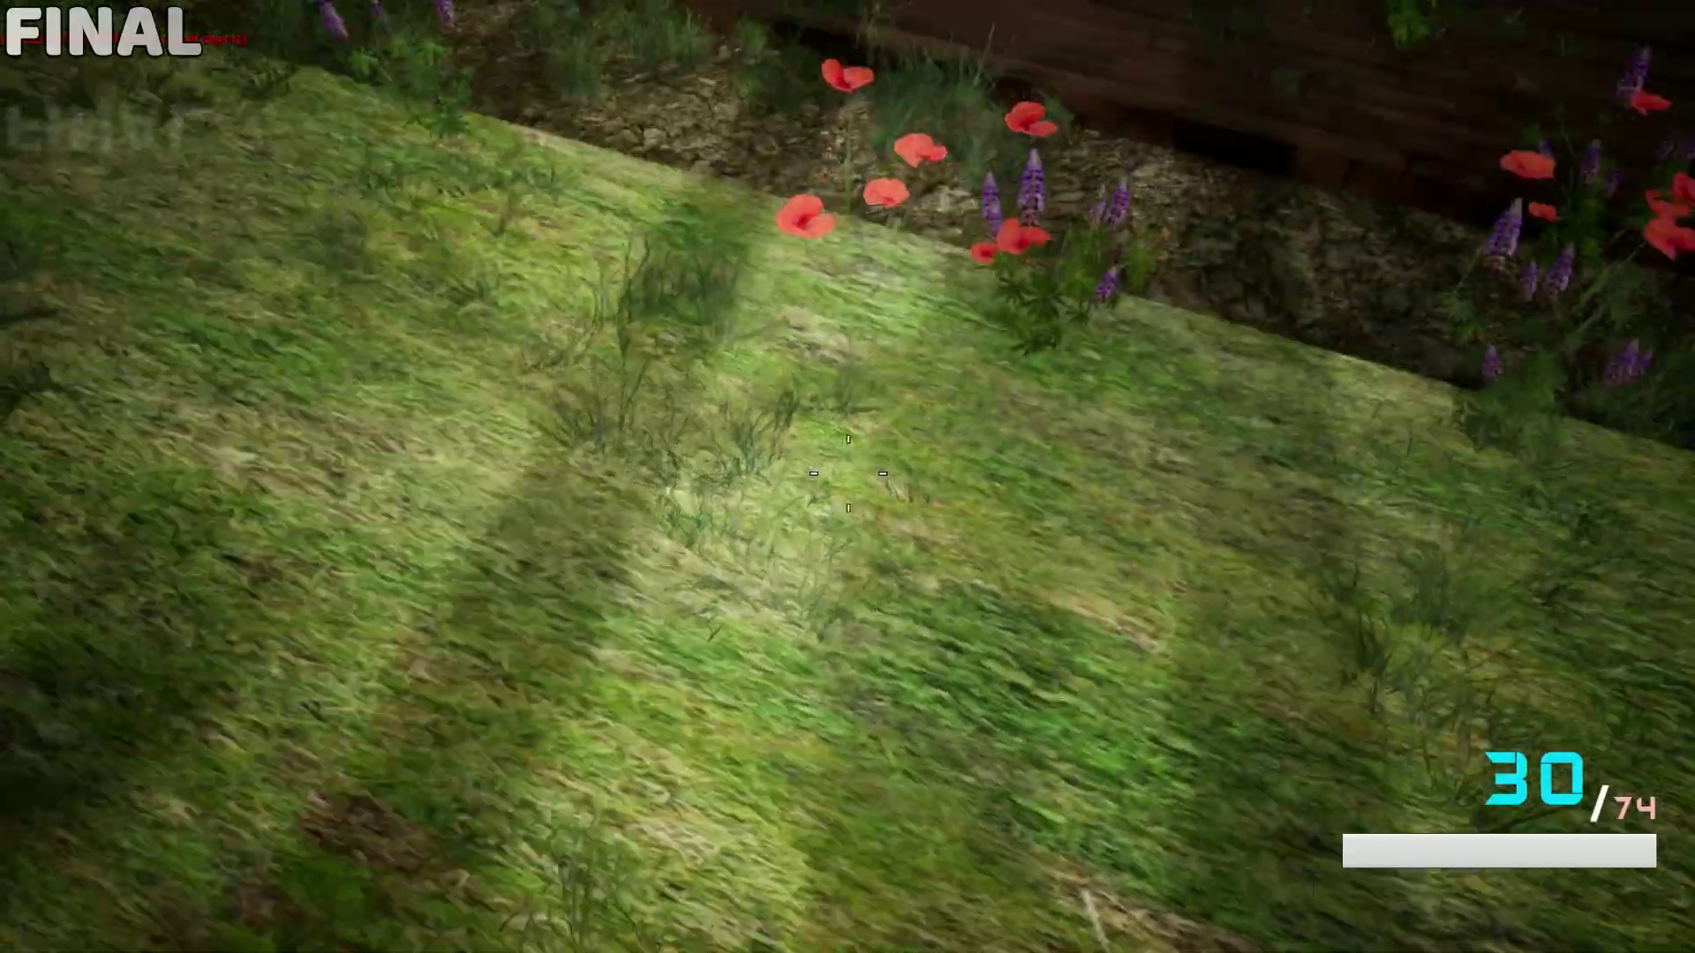
{"action": "key", "text": "w"}
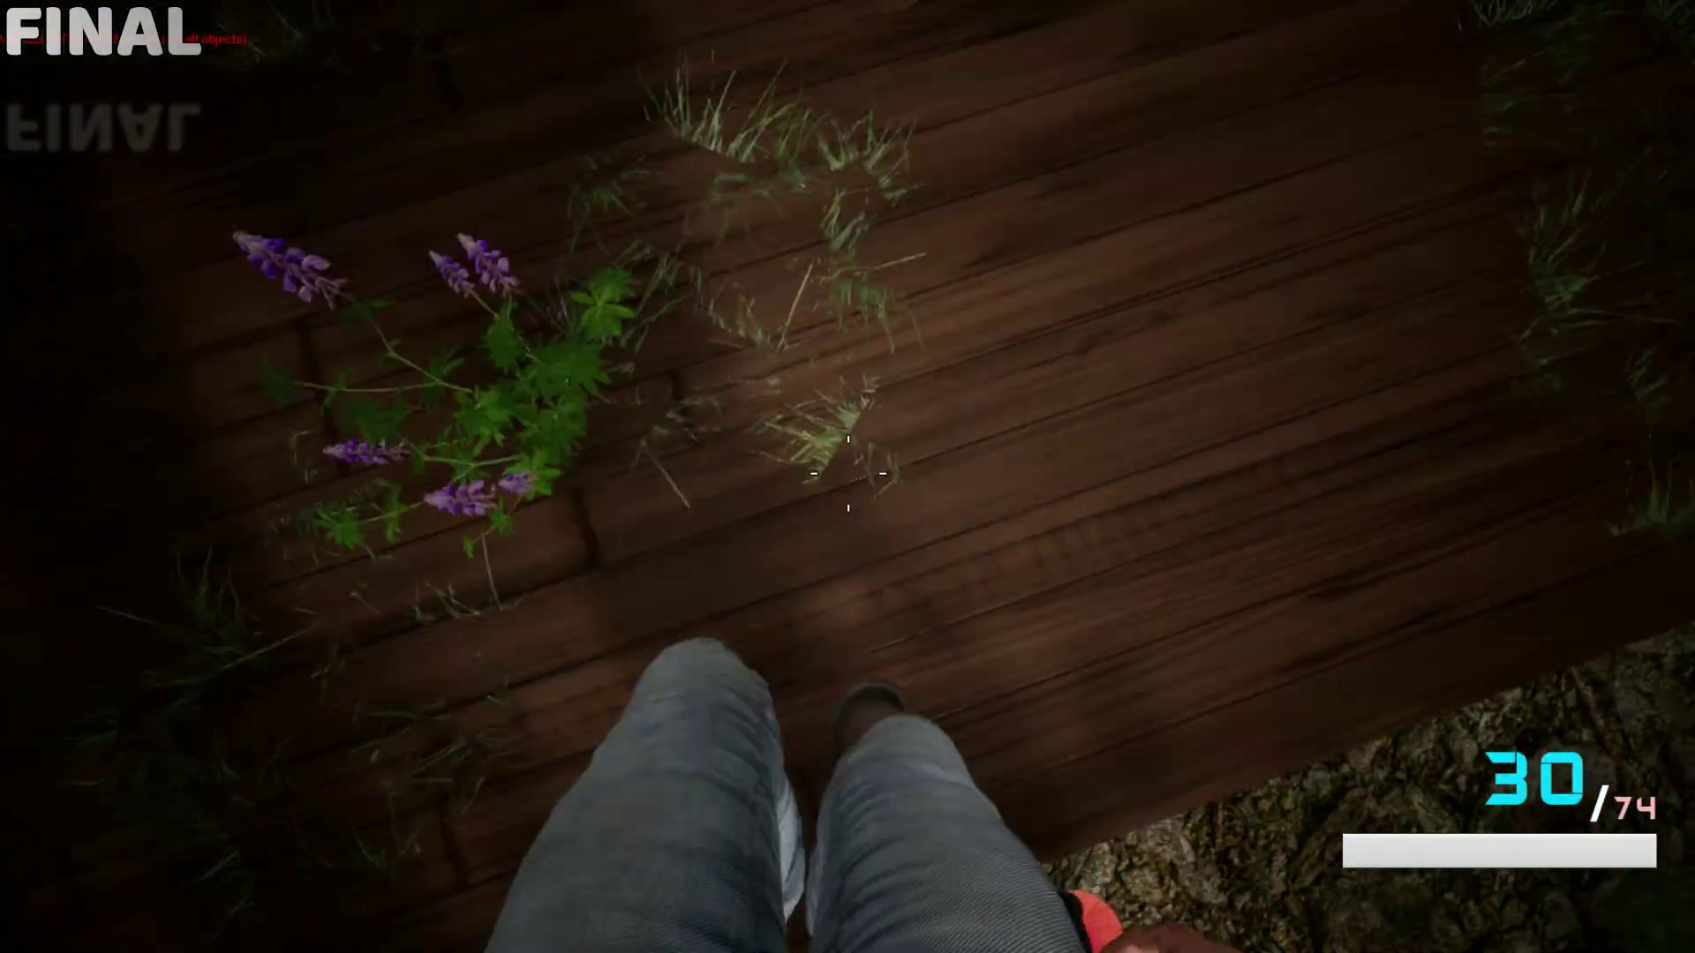
{"action": "key", "text": "v"}
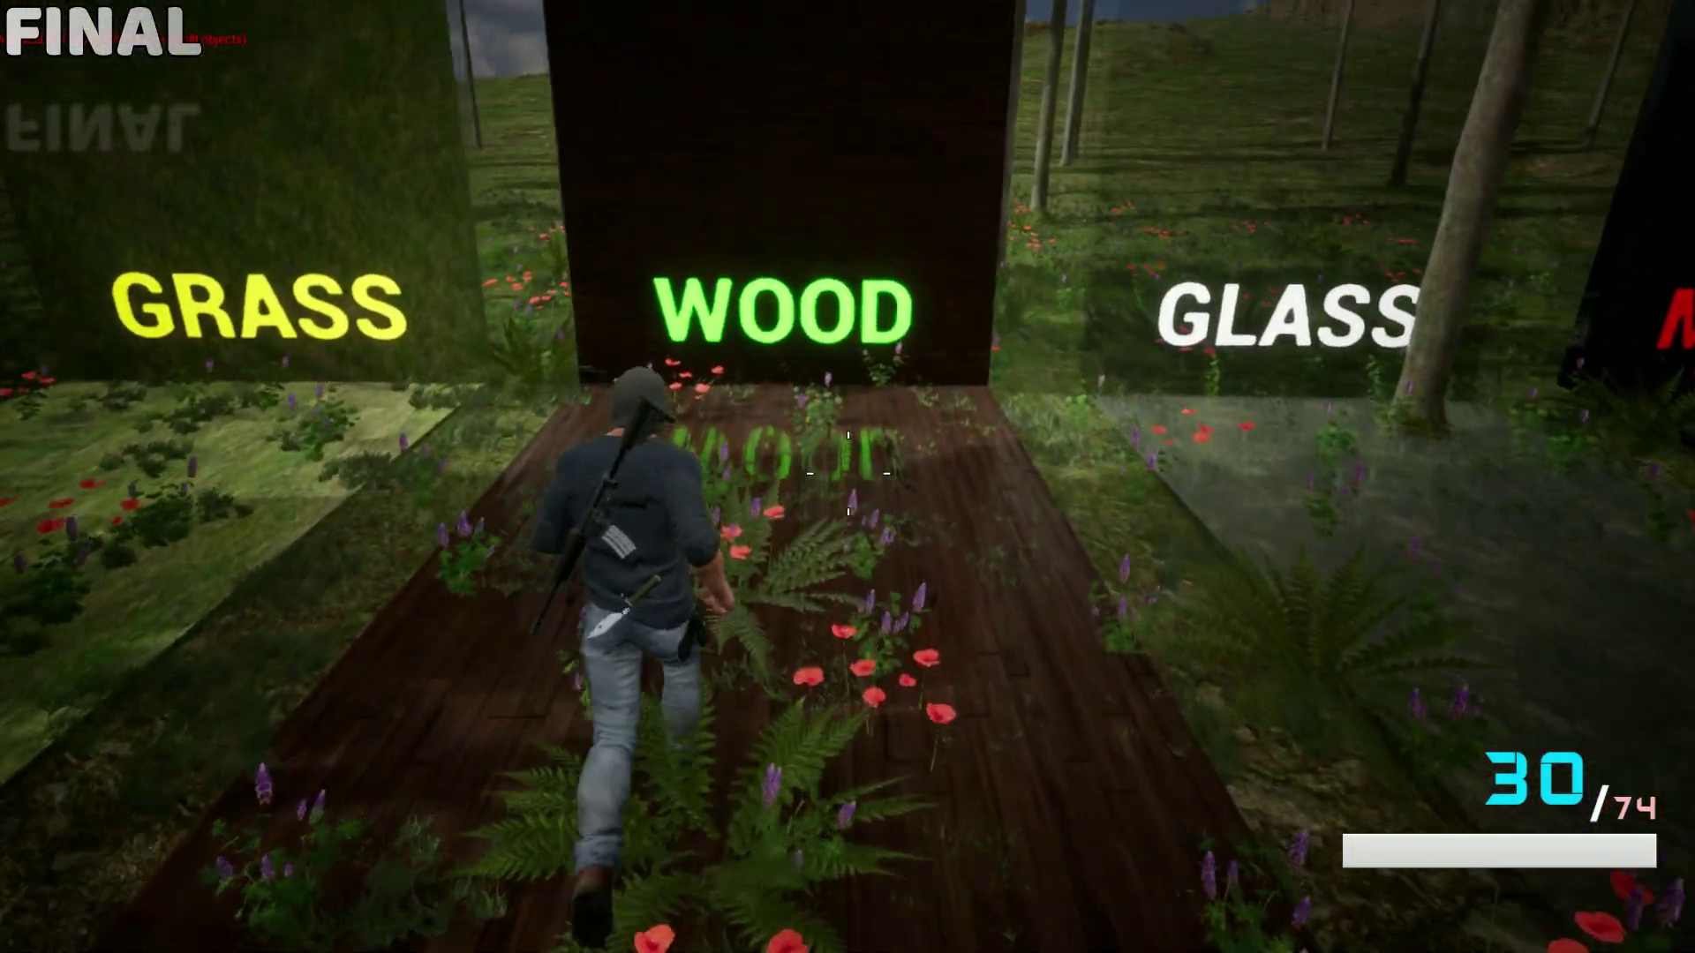
{"action": "key", "text": "w"}
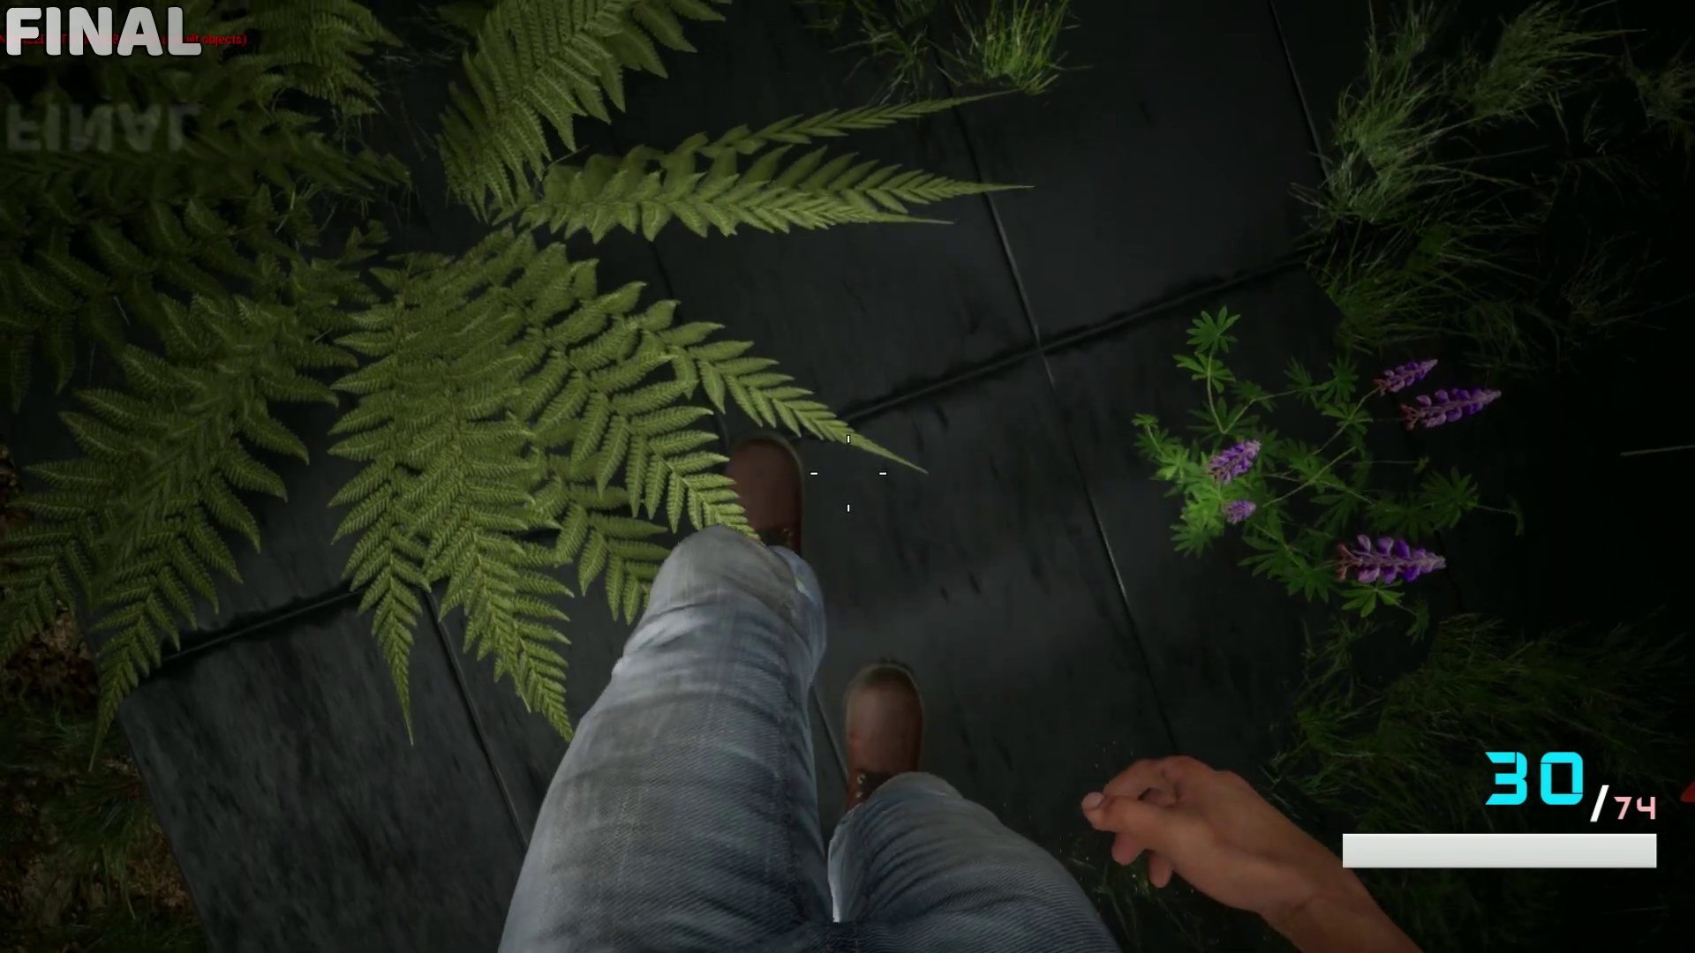
Walk across the fern and plank floors to DISMEMBERMENT, toggle the camera and crouch
{"action": "key", "text": "w"}
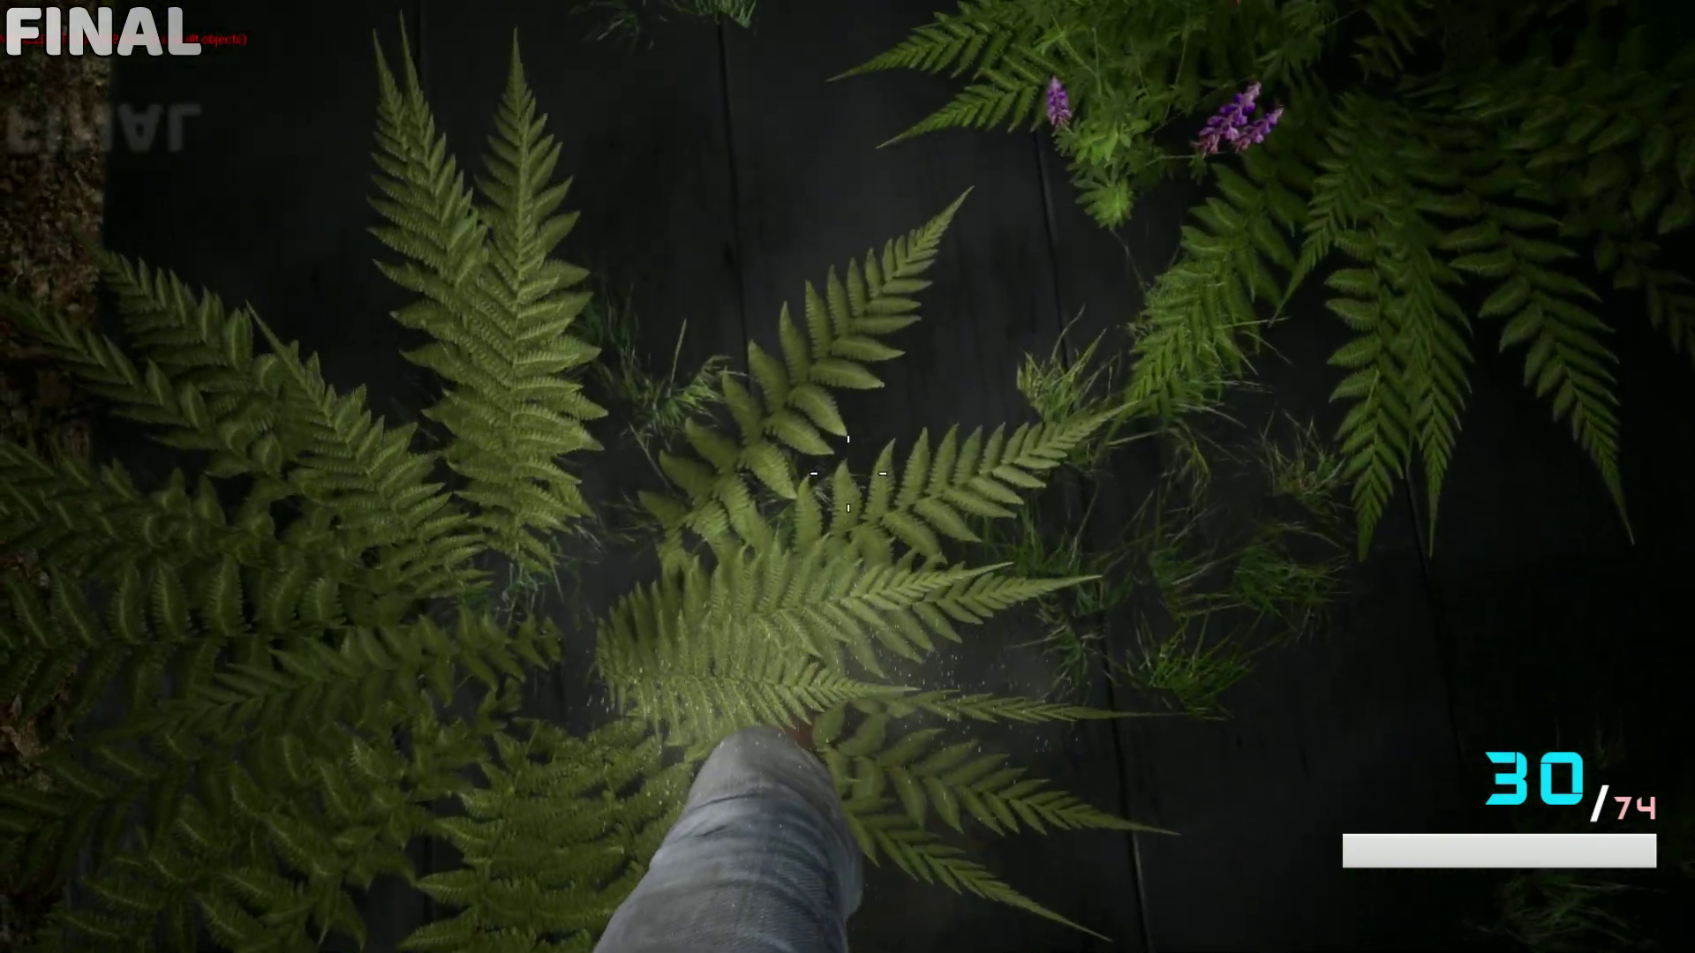
{"action": "key", "text": "w"}
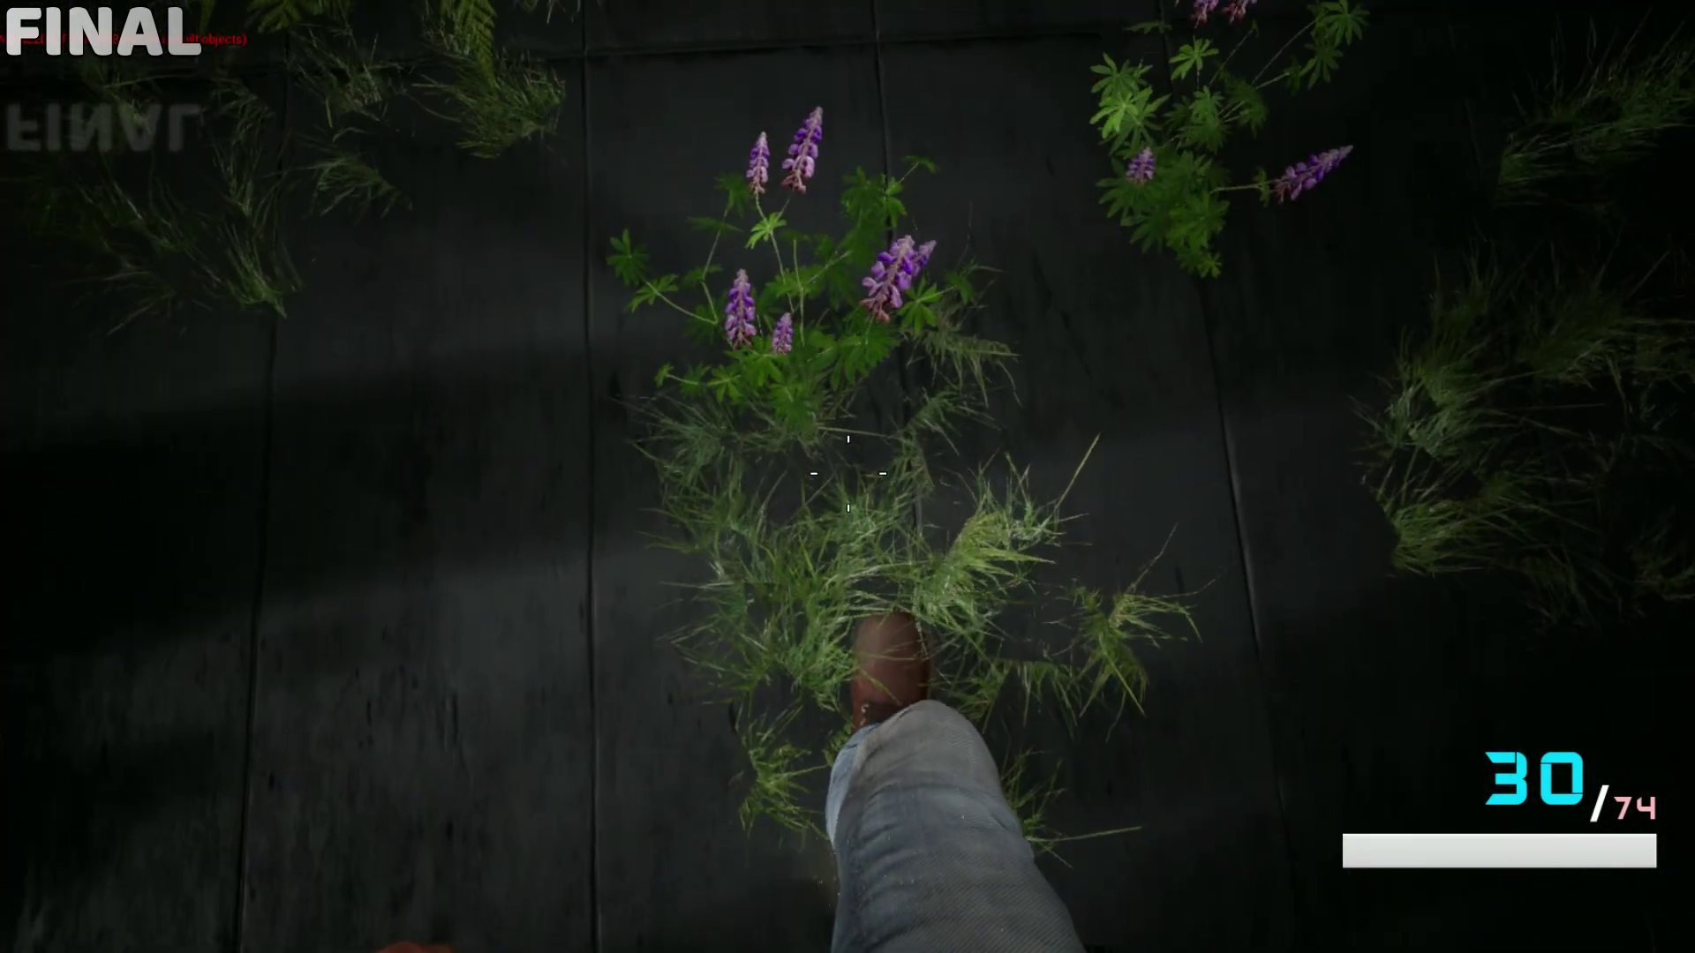
{"action": "key", "text": "w"}
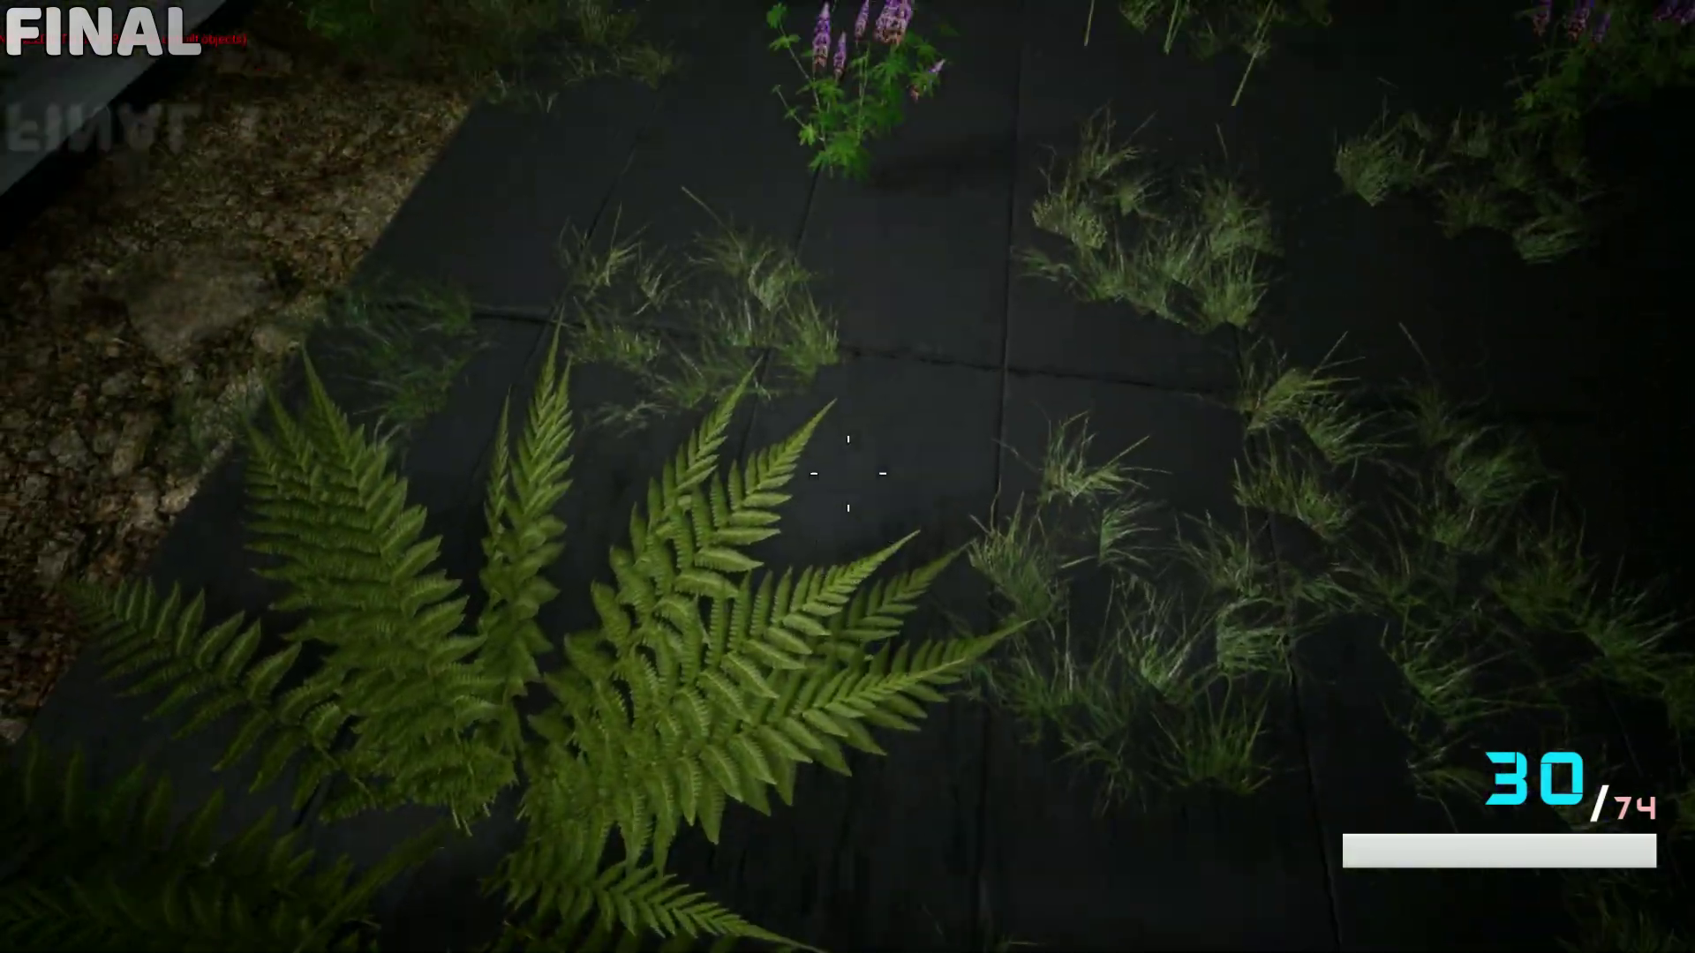
{"action": "key", "text": "w"}
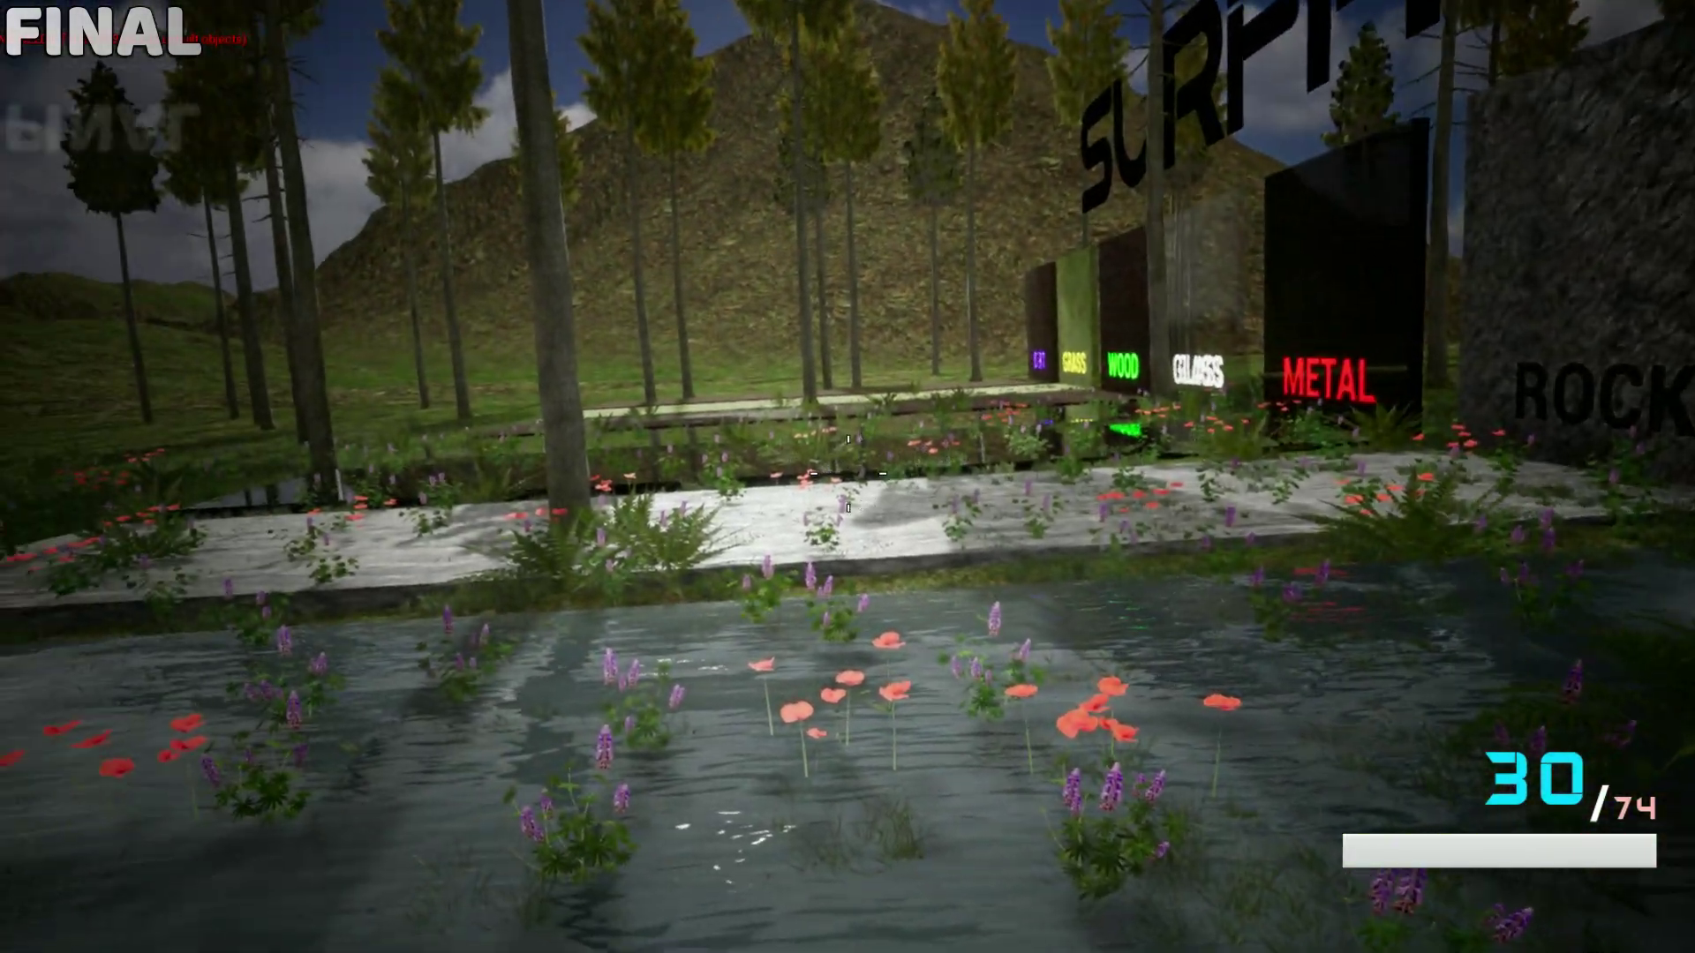
{"action": "key", "text": "v"}
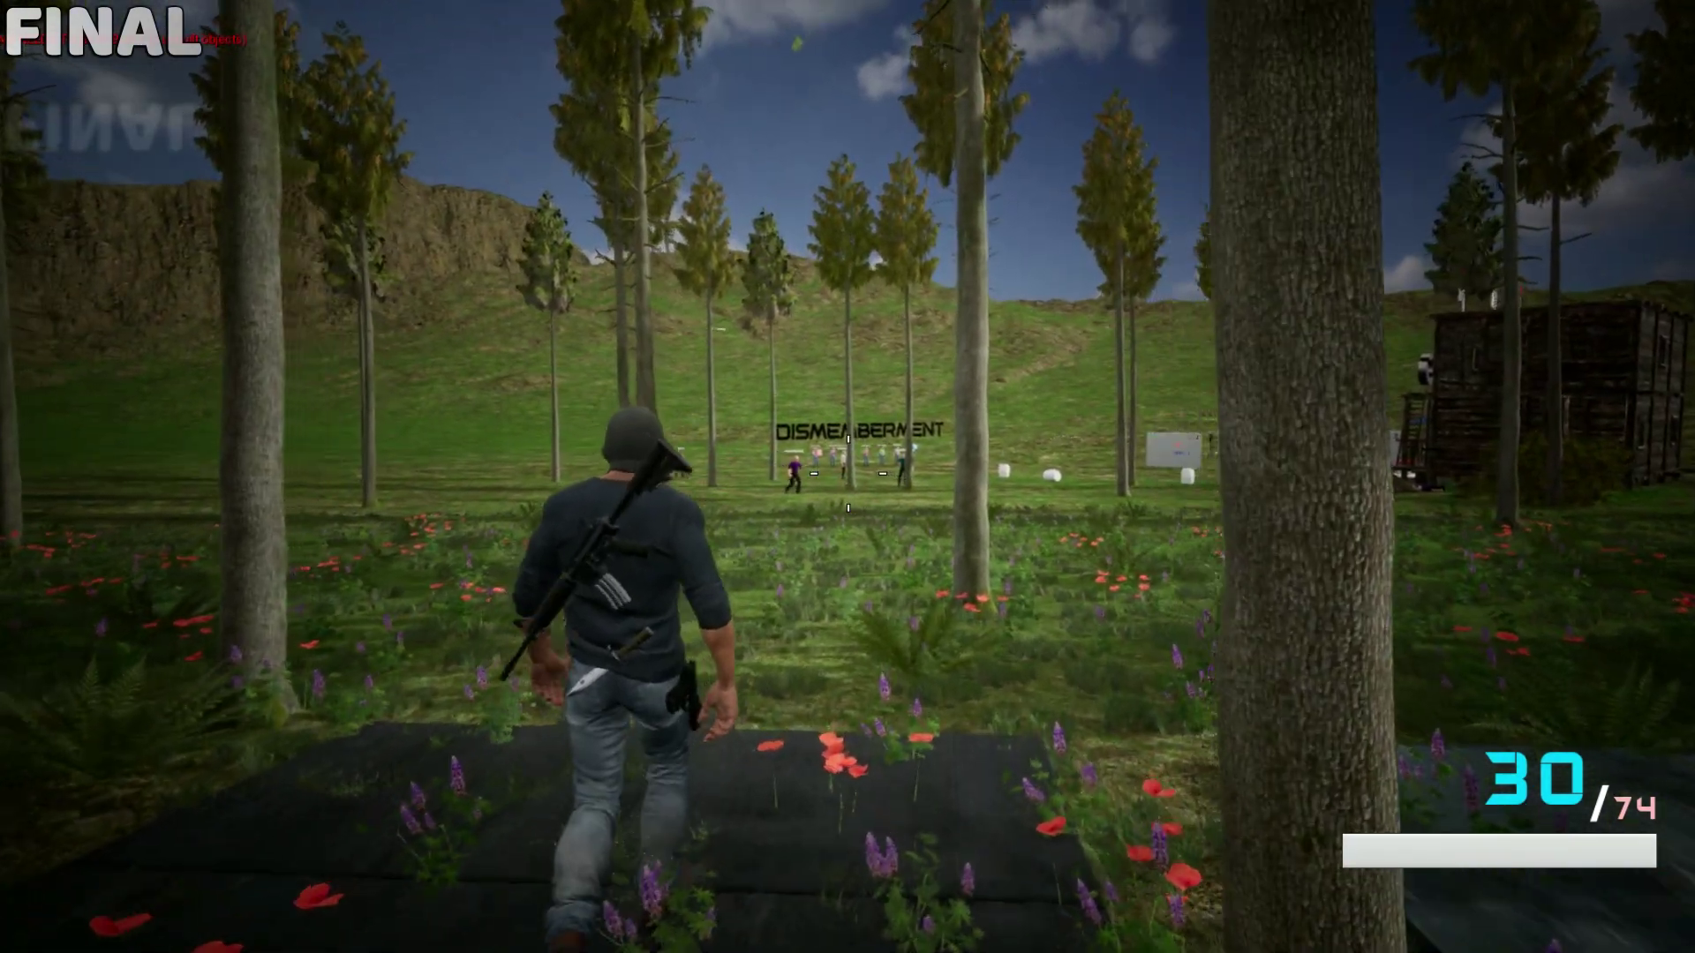
{"action": "key", "text": "c"}
{"action": "key", "text": "w"}
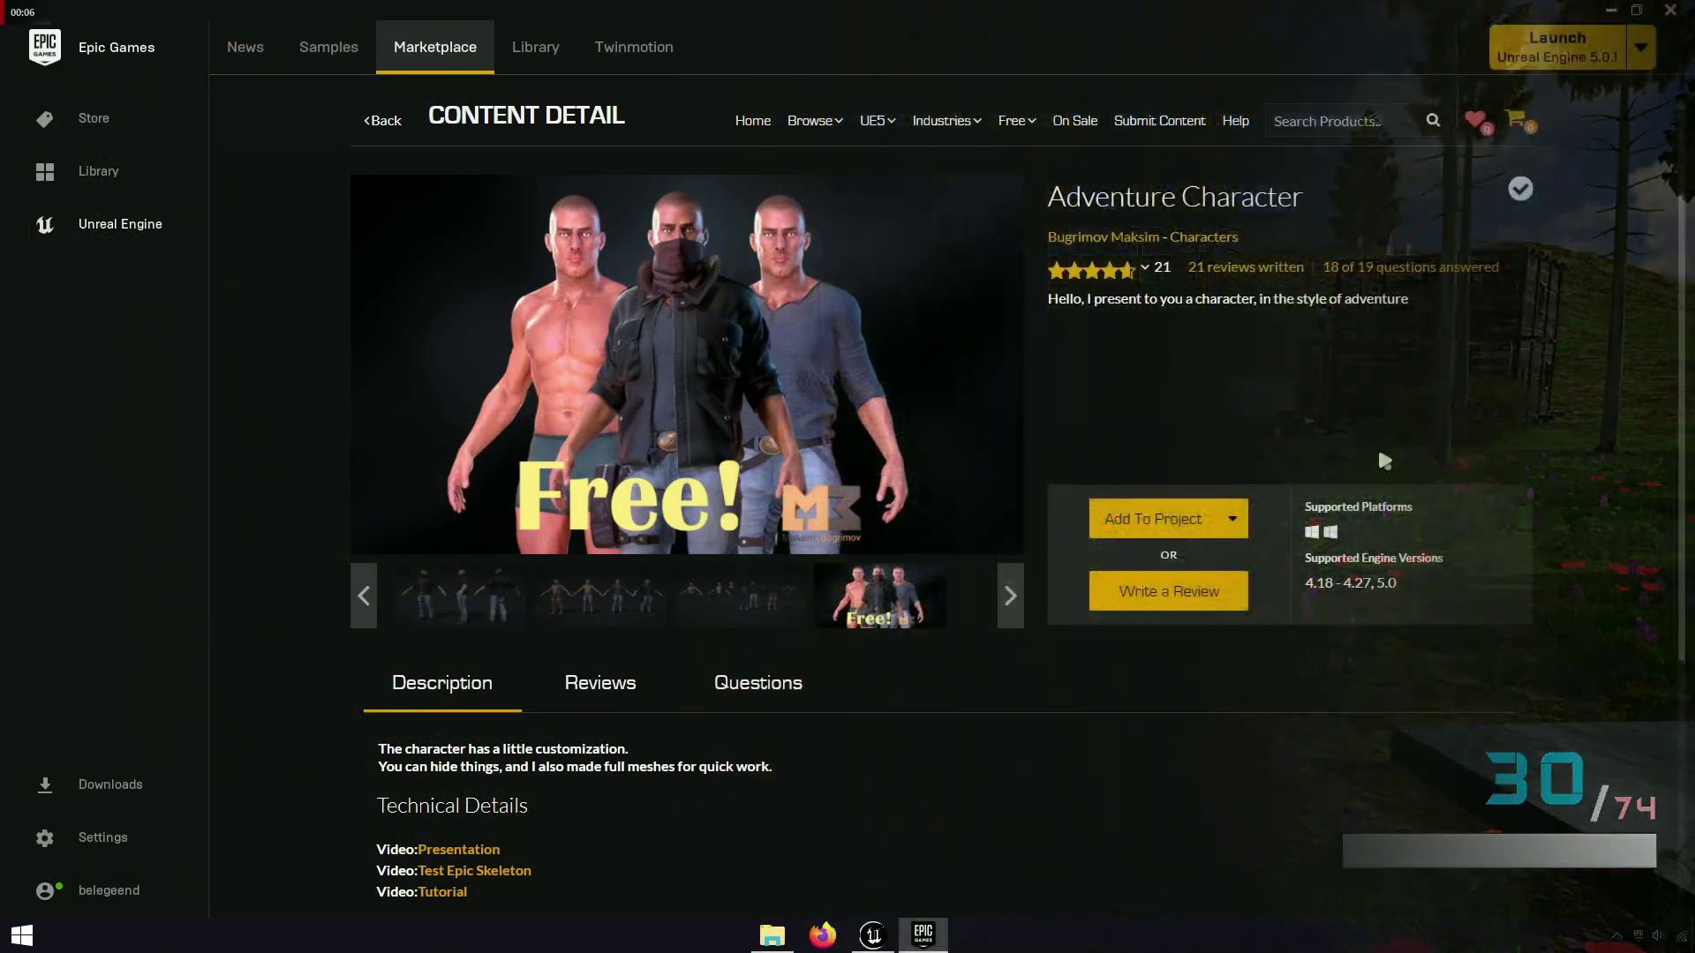
Select the Adventure Character title and the supported engine version 5.0 on its Marketplace page
{"action": "left_click_drag", "start_coordinate": [1305, 201], "coordinate": [1049, 201]}
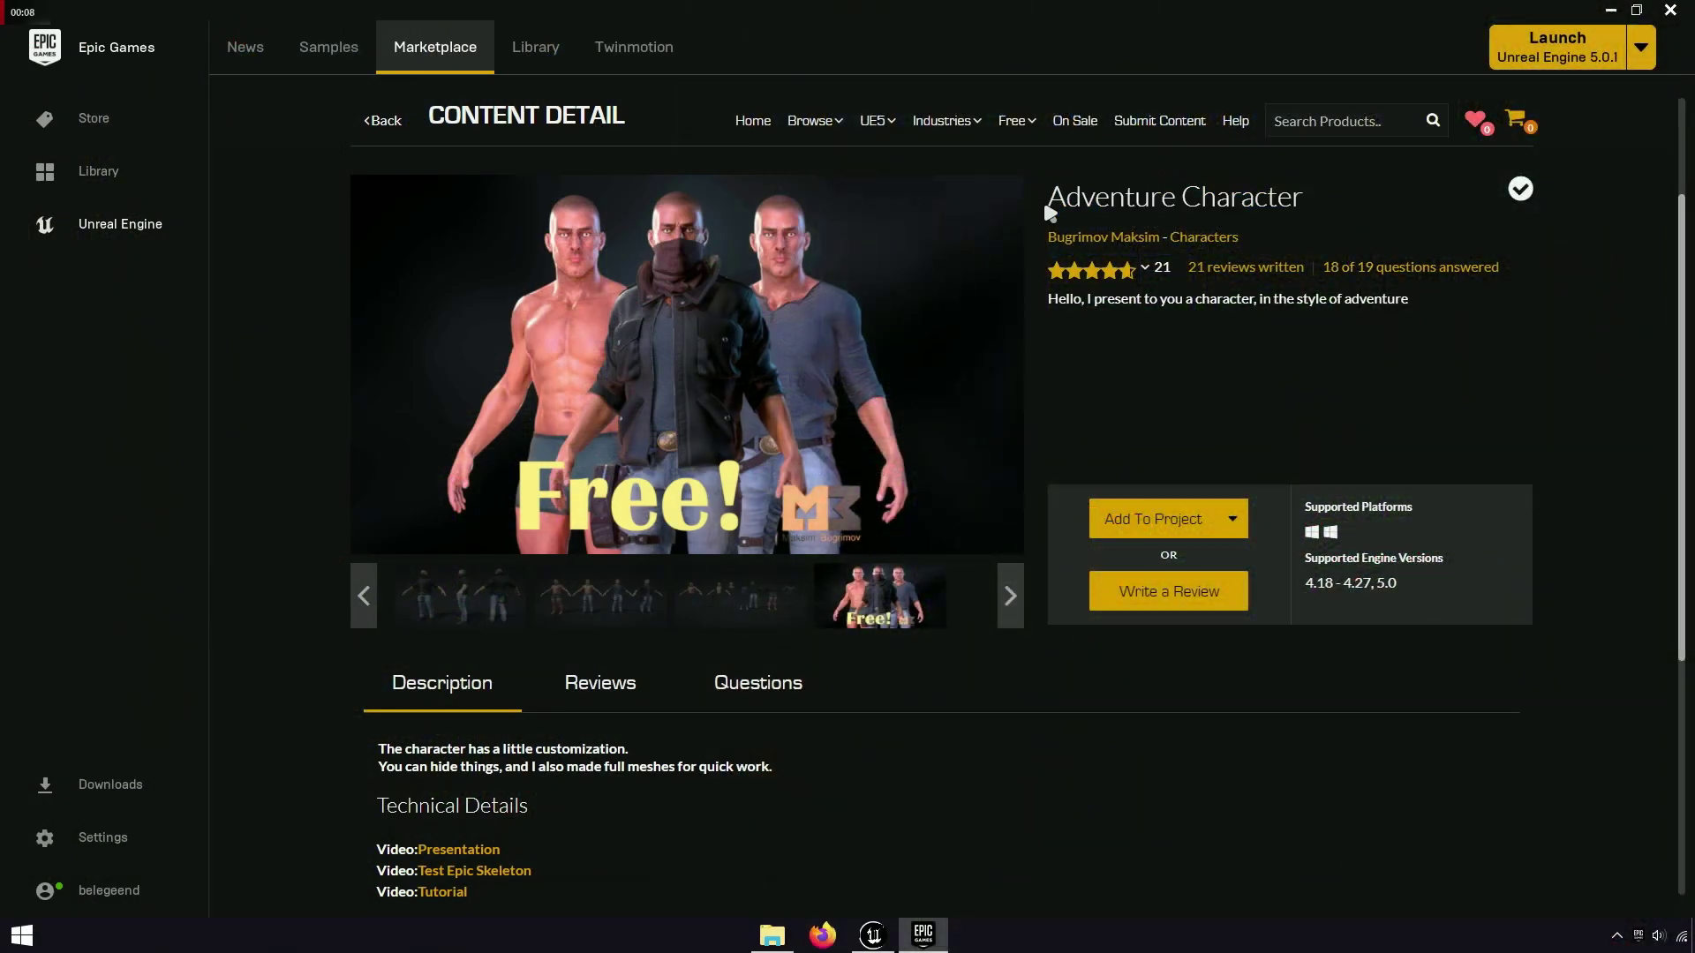
{"action": "triple_click", "coordinate": [1049, 201]}
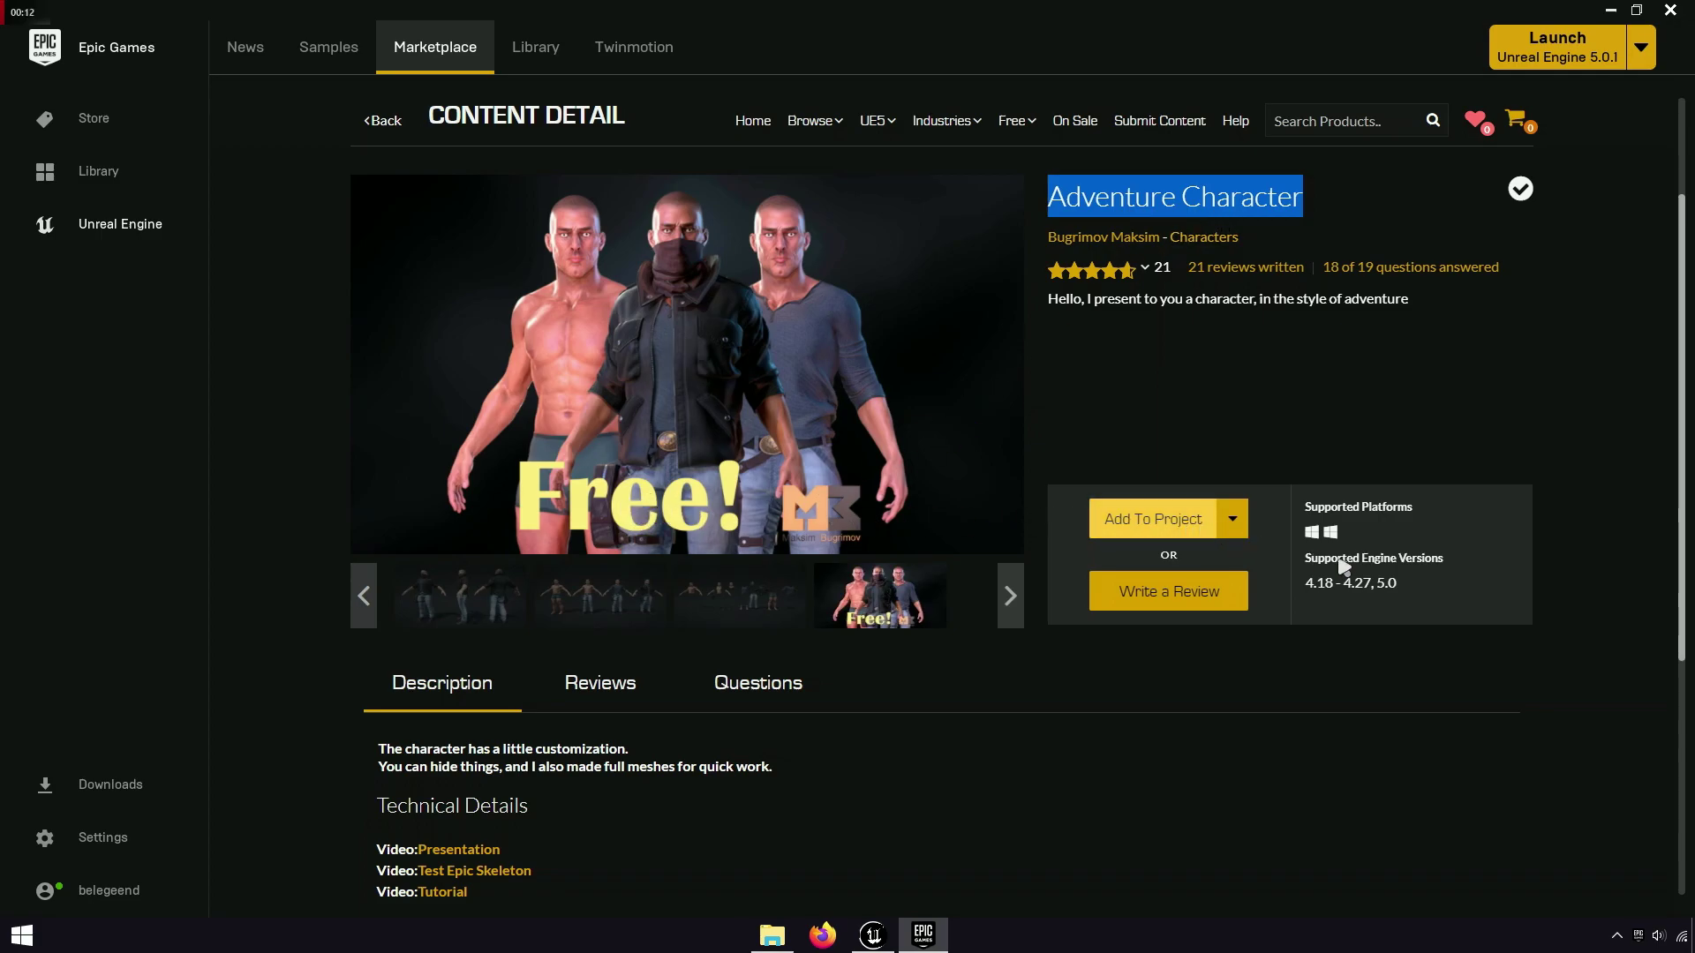
{"action": "left_click_drag", "start_coordinate": [1374, 584], "coordinate": [1427, 589]}
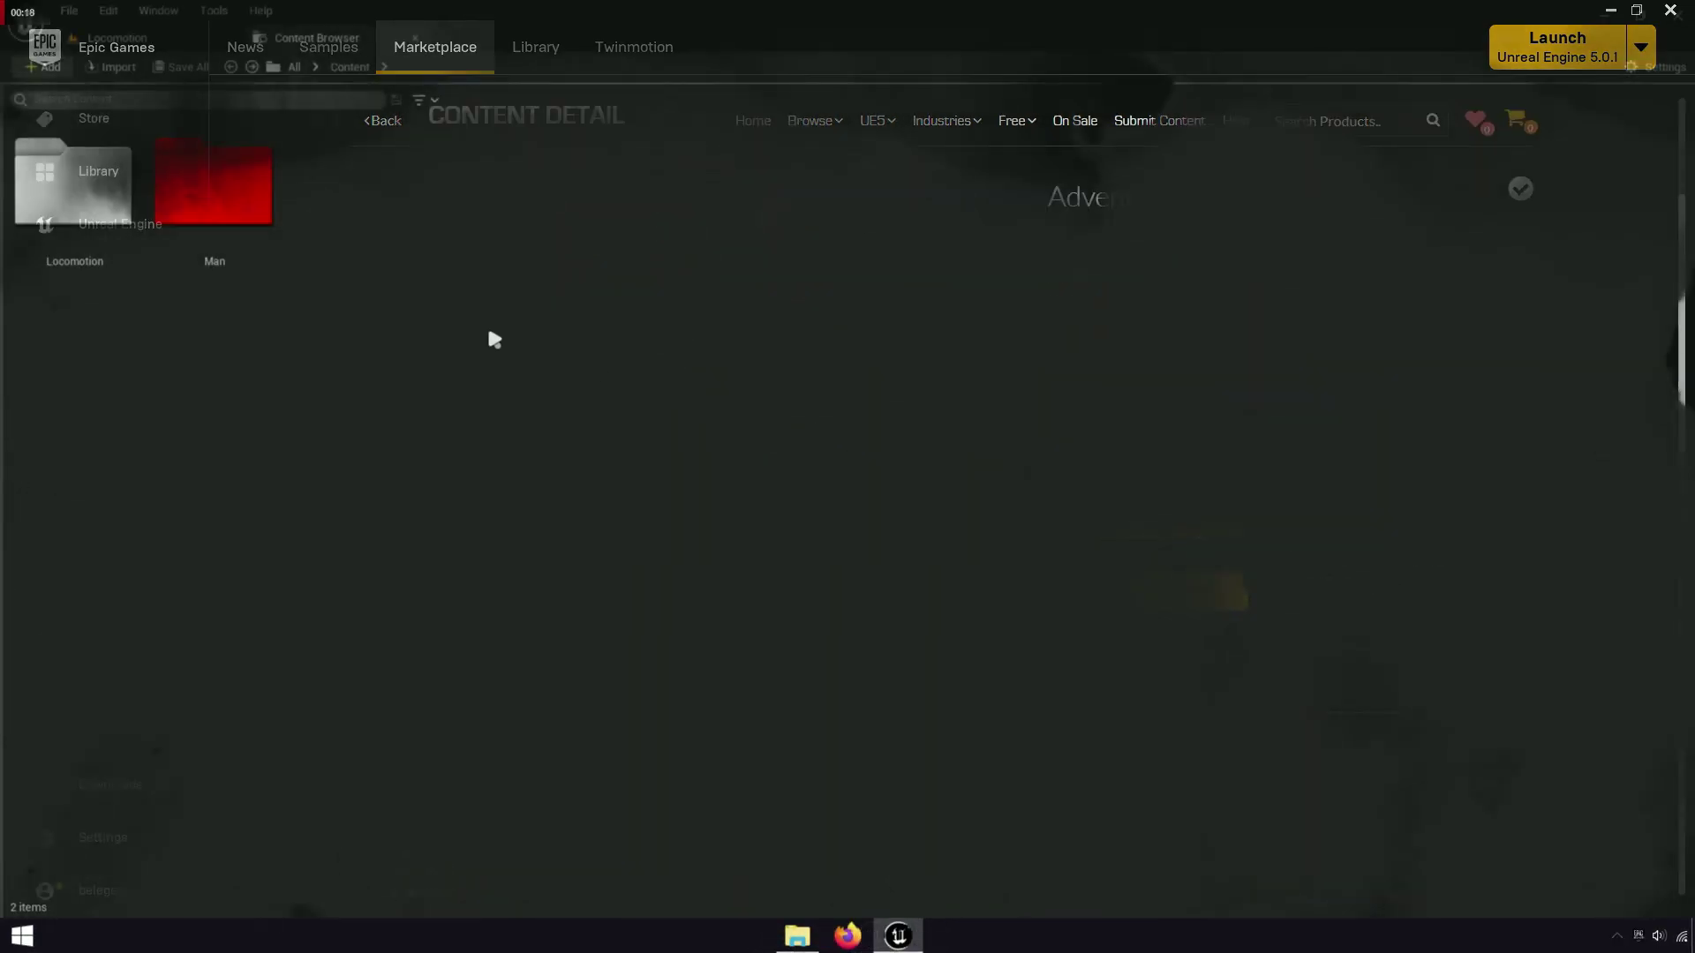
In Locomotion > Blueprint > Character, copy the Locomotion_Skeleton asset name
{"action": "left_click", "coordinate": [136, 262]}
{"action": "double_click", "coordinate": [136, 262]}
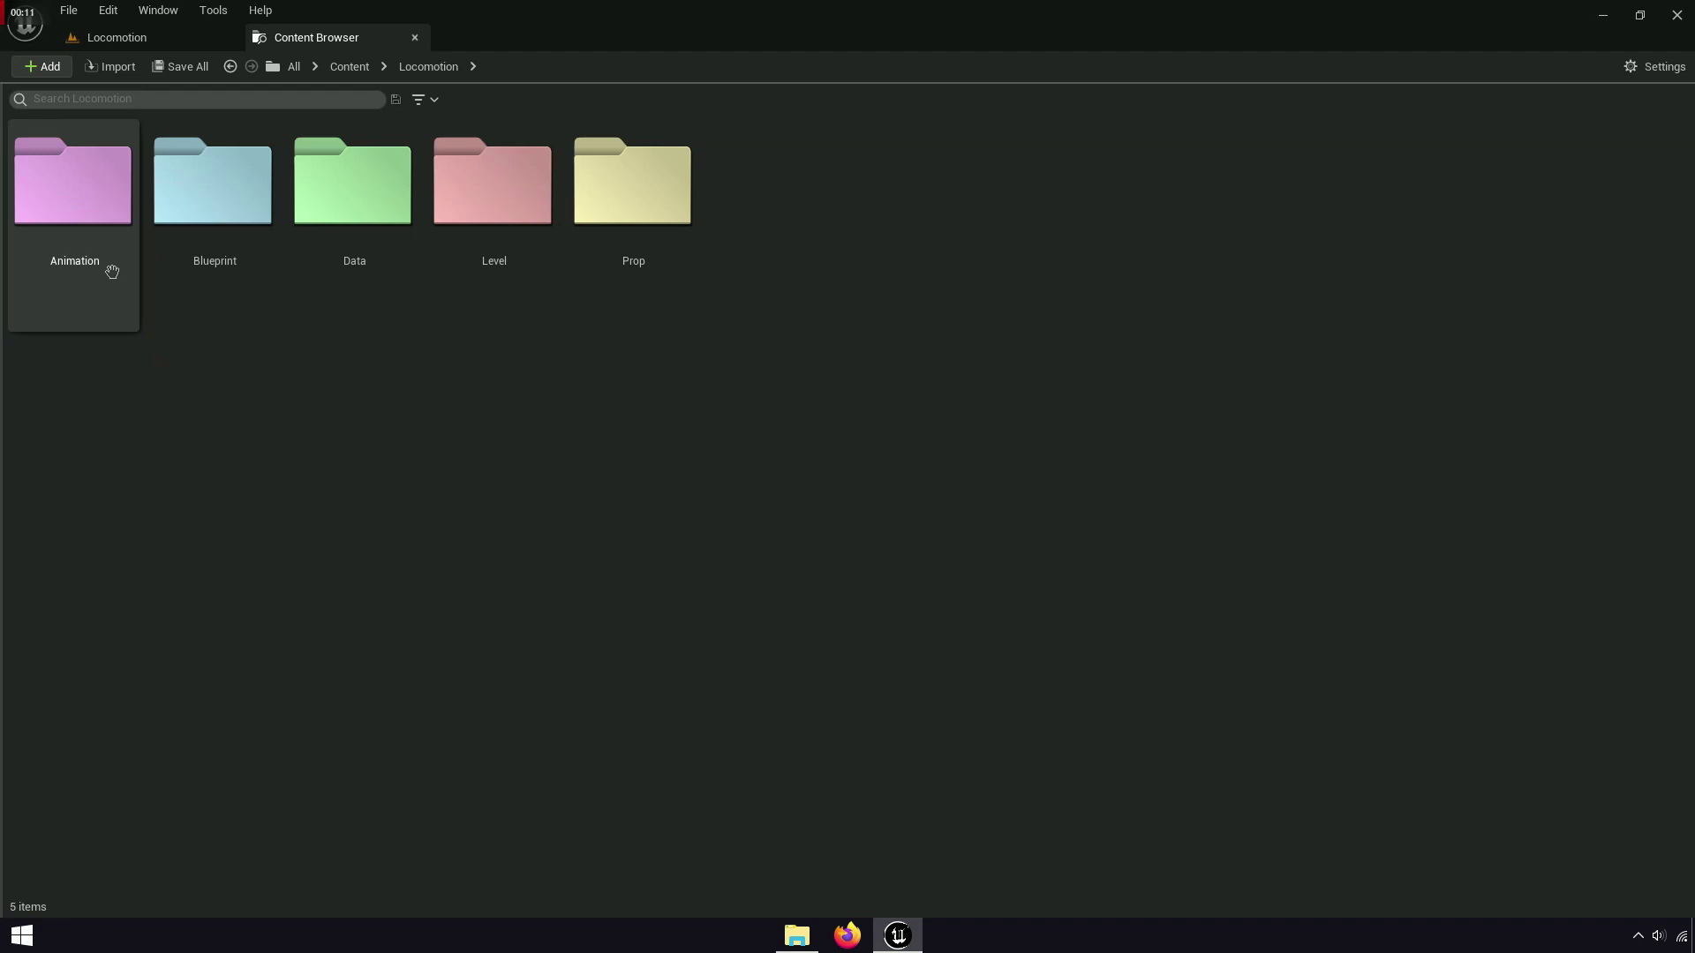
{"action": "left_click", "coordinate": [231, 311]}
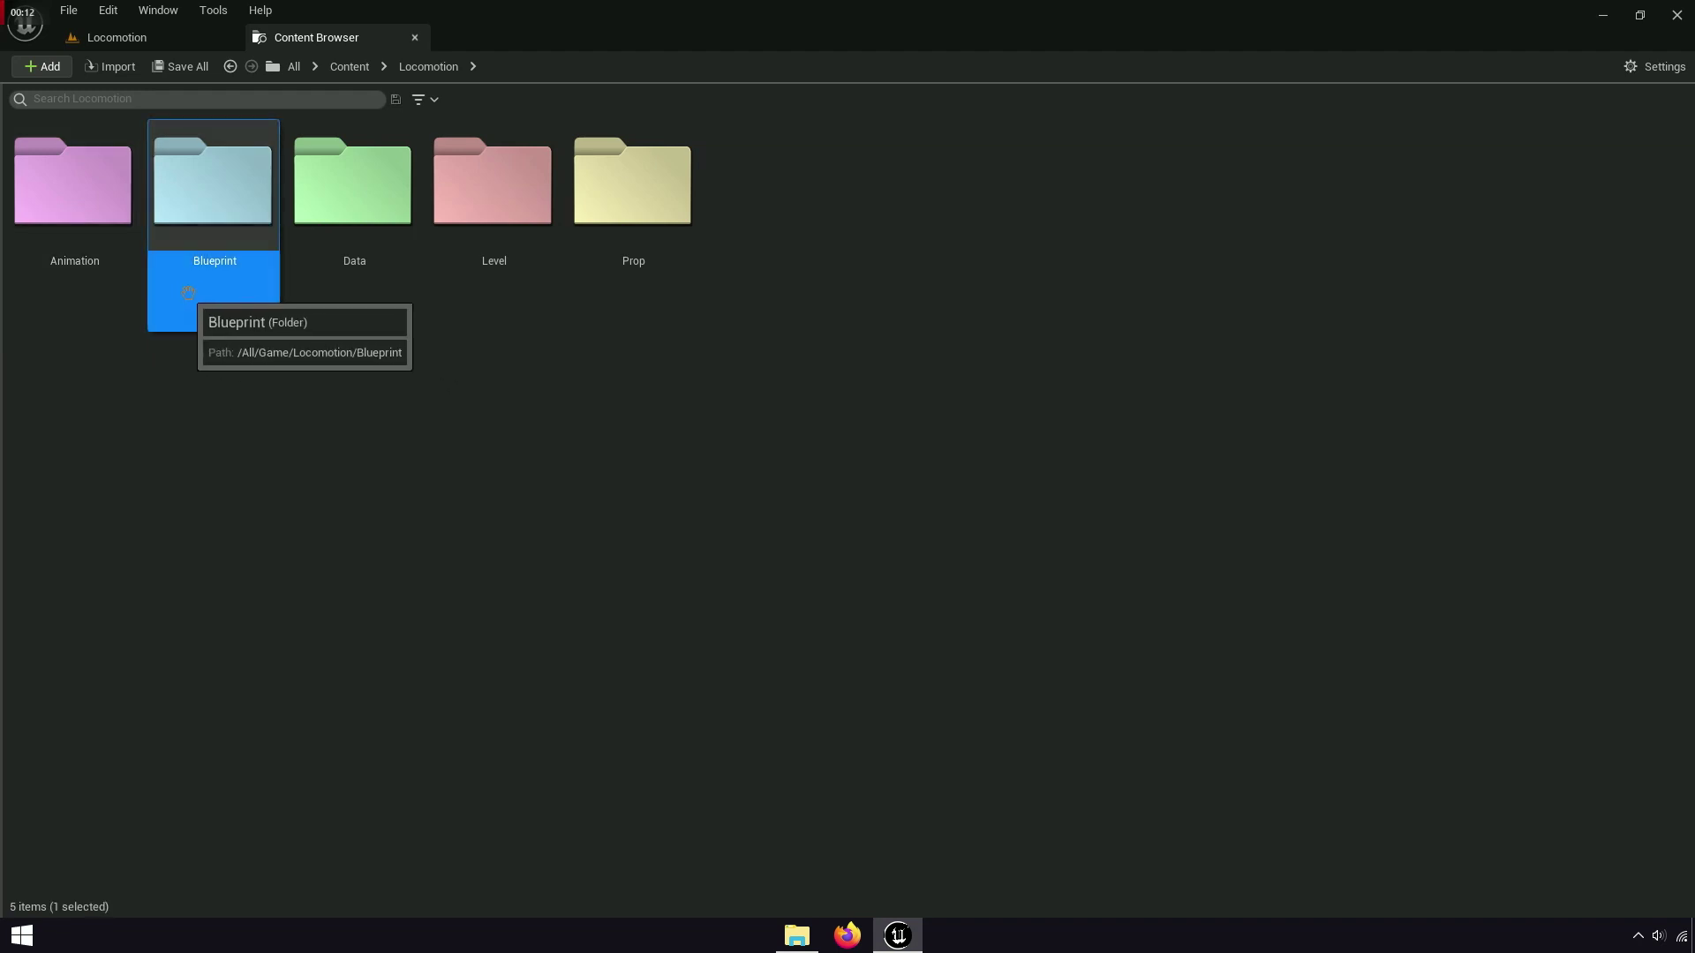
{"action": "double_click", "coordinate": [233, 304]}
{"action": "double_click", "coordinate": [113, 294]}
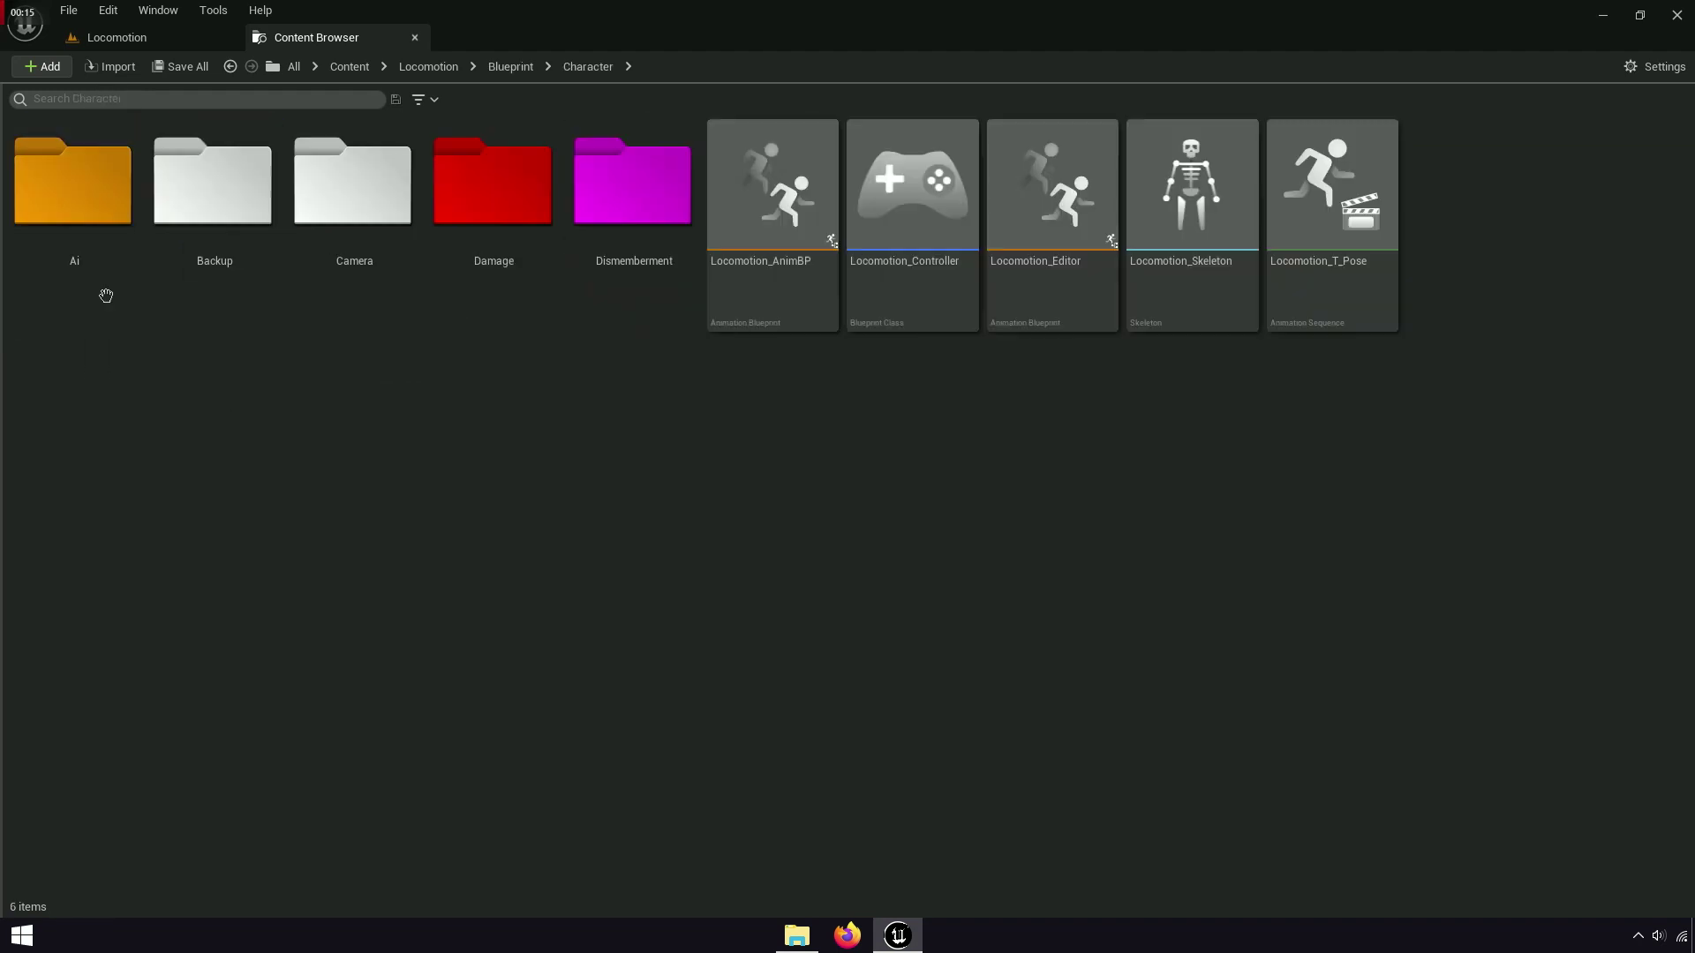
{"action": "left_click", "coordinate": [1229, 280]}
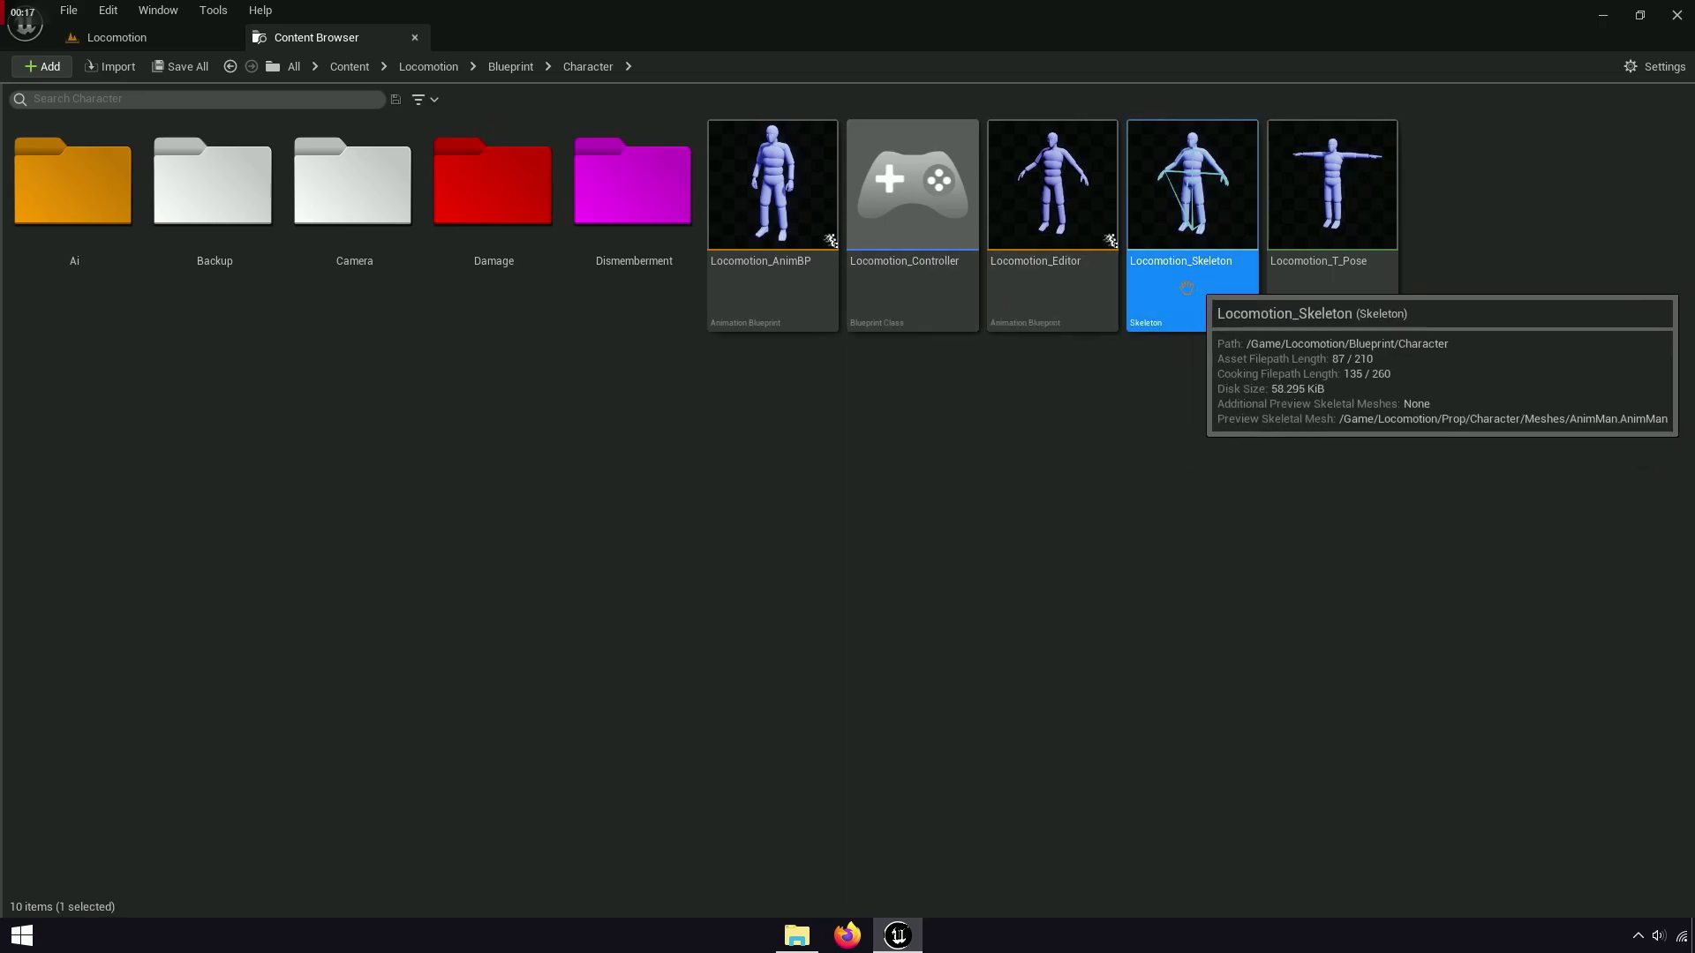
{"action": "left_click", "coordinate": [1203, 267]}
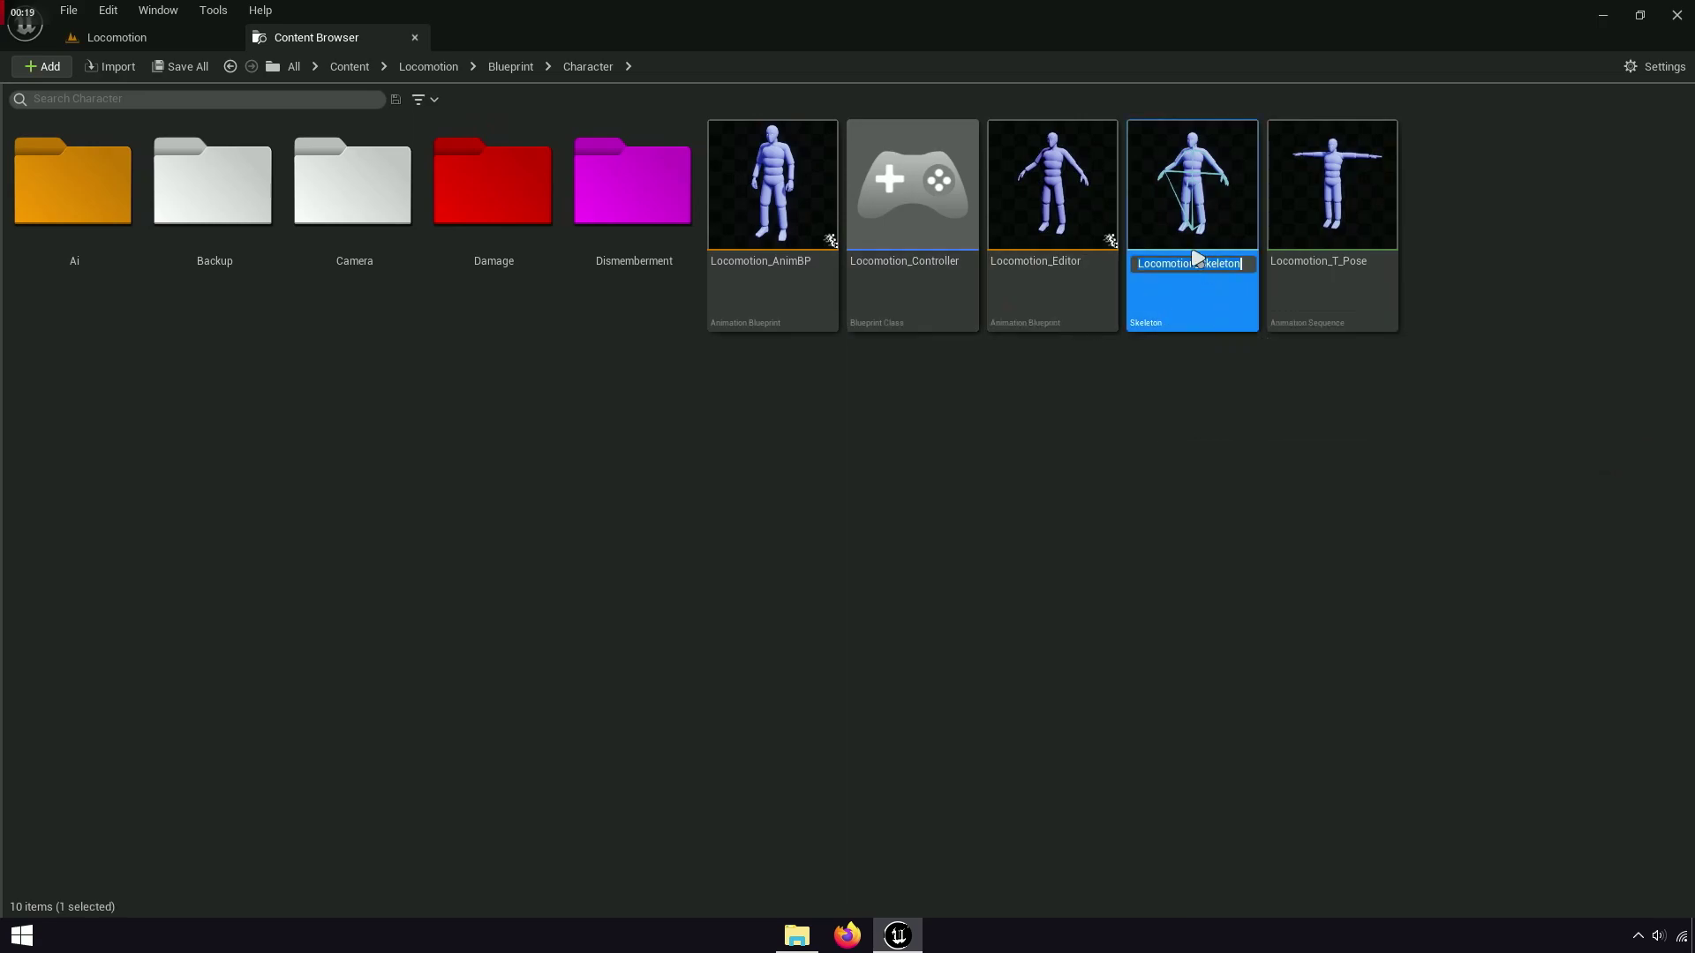
{"action": "right_click", "coordinate": [1200, 265]}
{"action": "left_click", "coordinate": [1260, 341]}
{"action": "left_click", "coordinate": [1382, 462]}
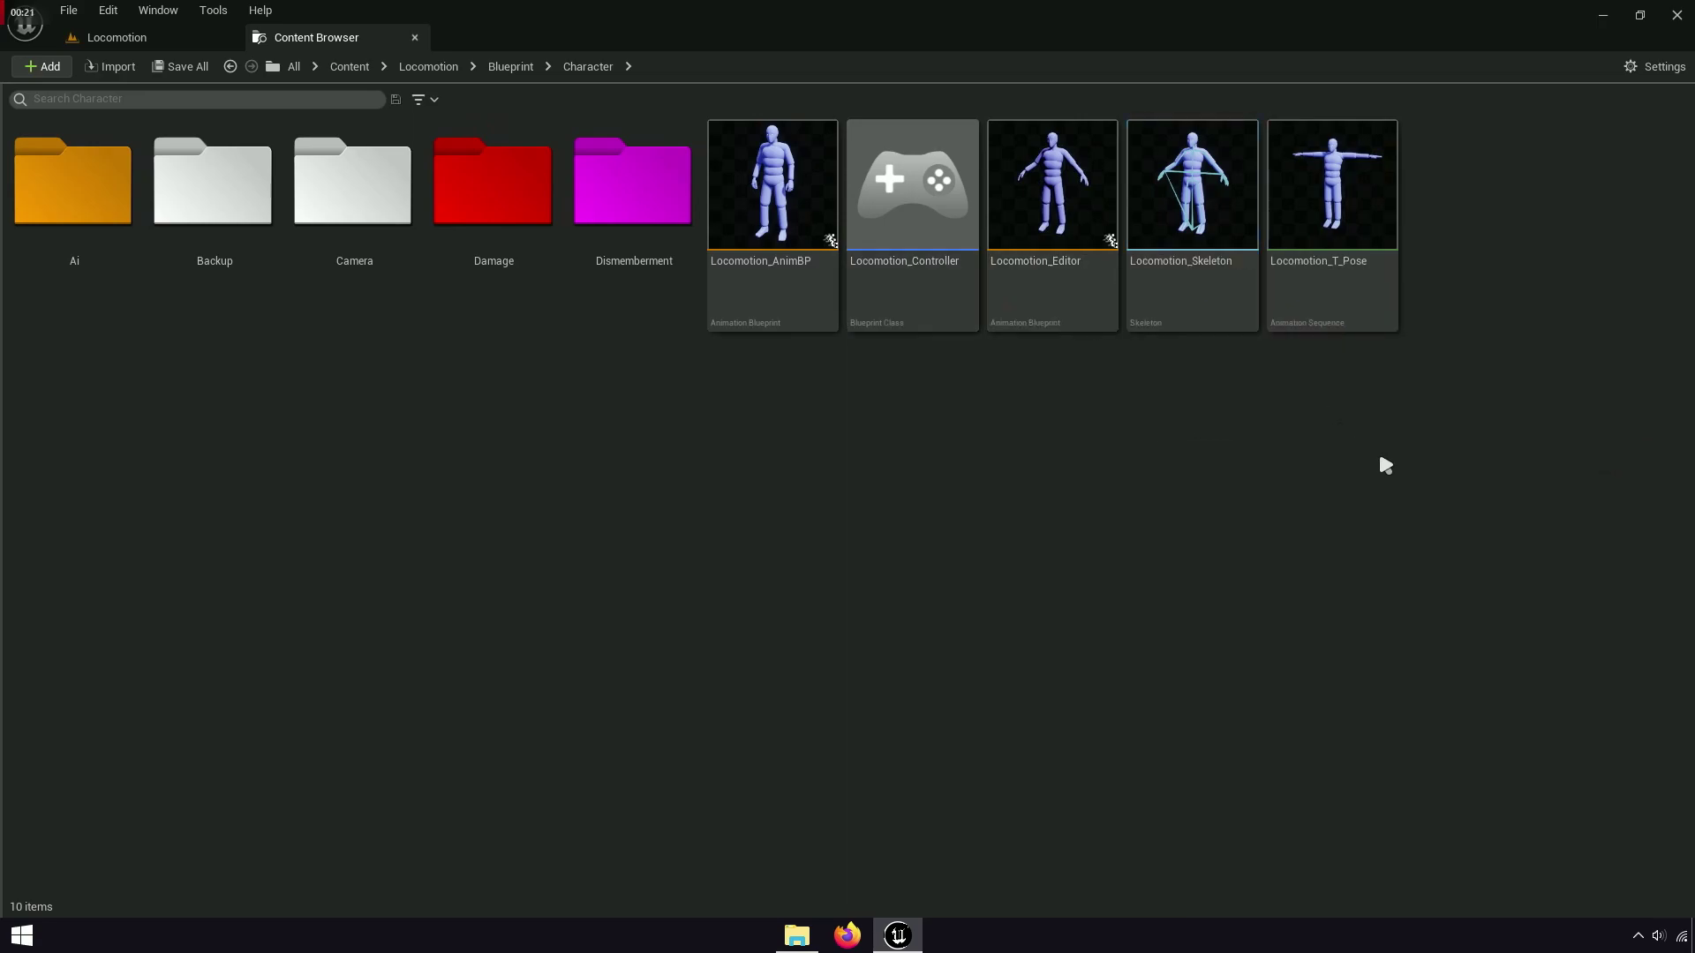
Navigate from Content to the Man > Demo > Mesh folder
{"action": "left_click", "coordinate": [350, 67]}
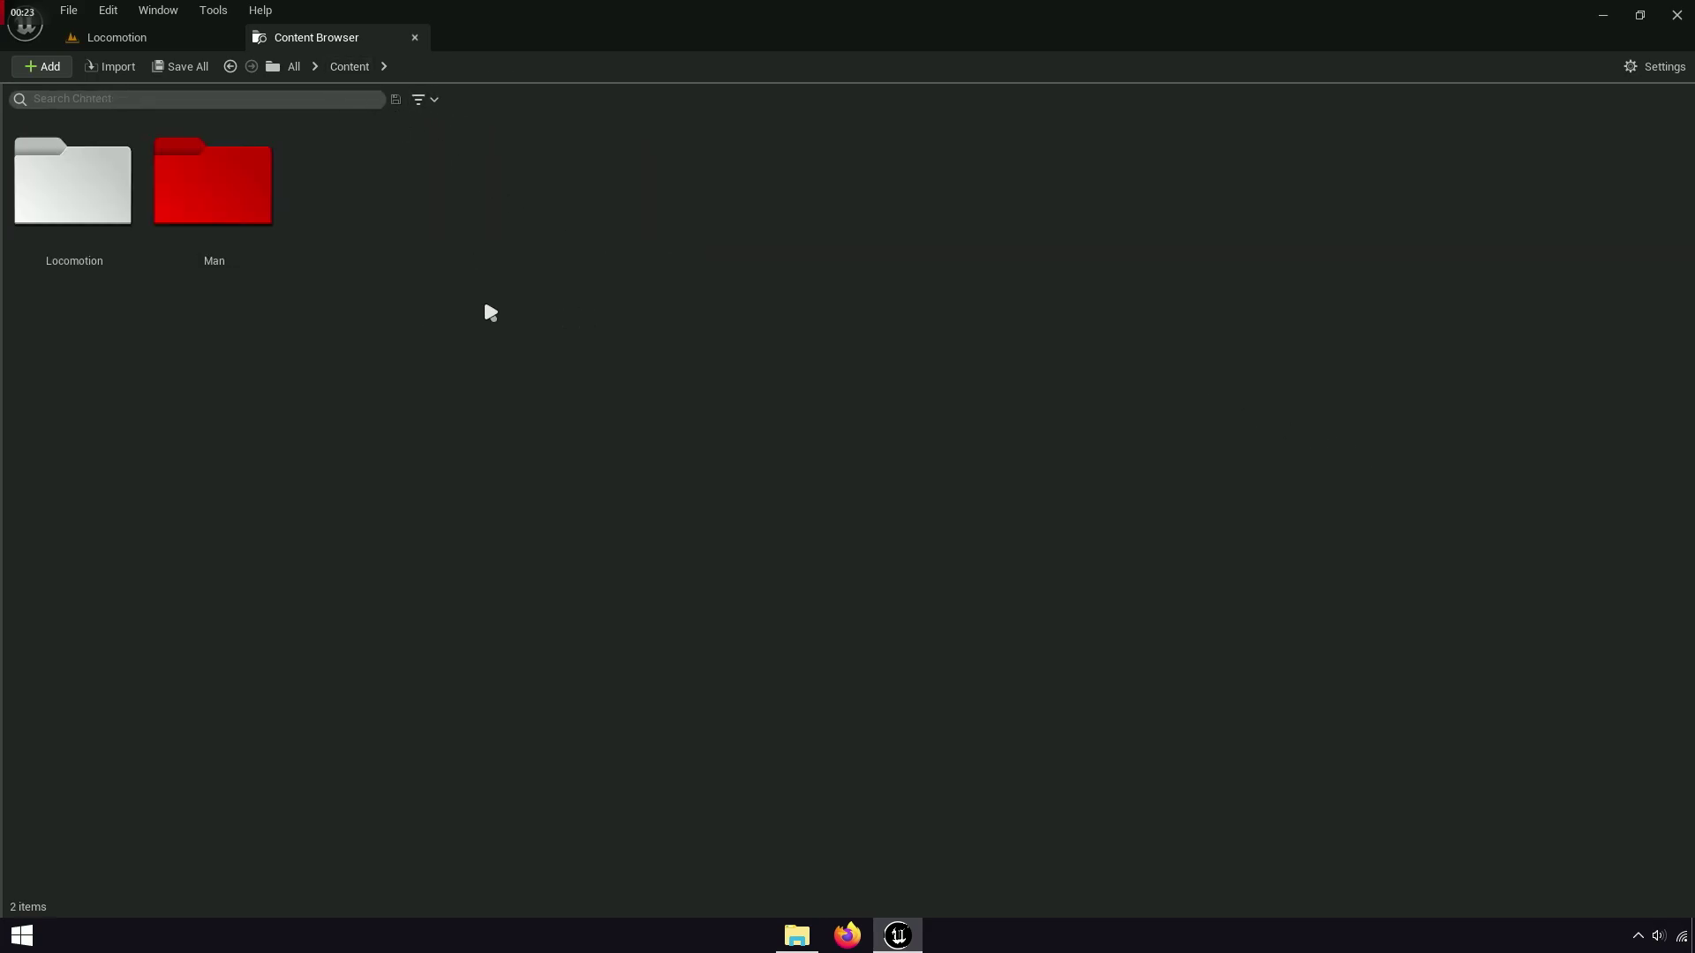
{"action": "left_click_drag", "start_coordinate": [490, 312], "coordinate": [379, 312]}
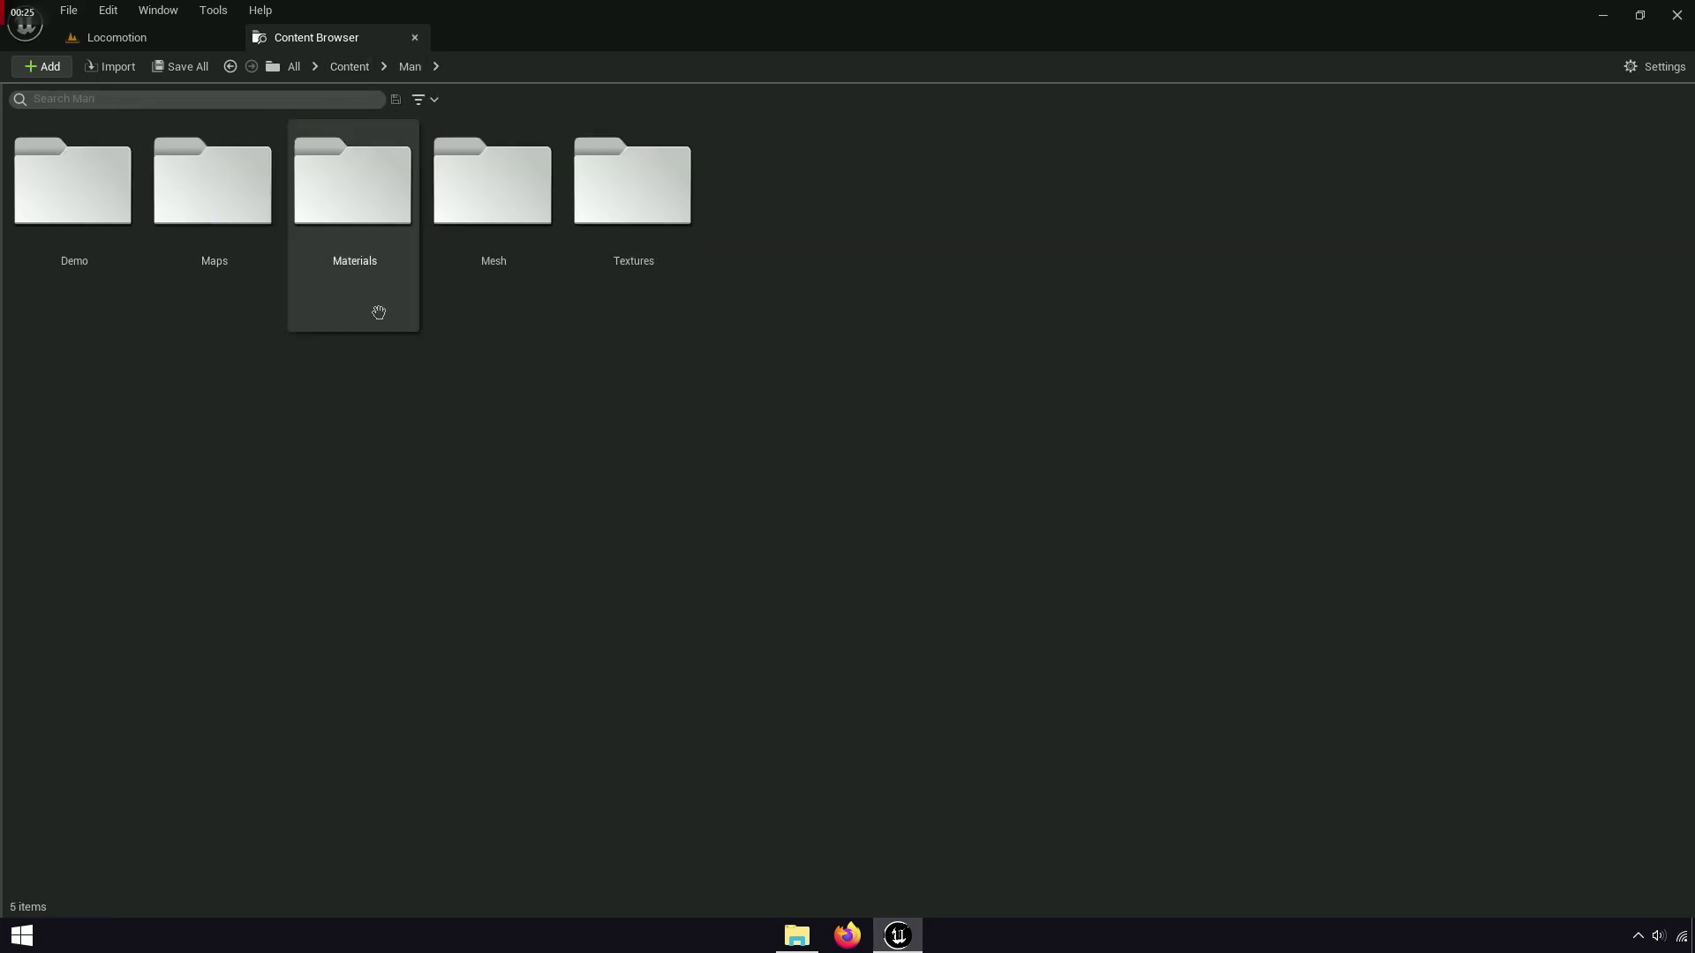
{"action": "mouse_move", "coordinate": [378, 312]}
{"action": "left_mouse_down"}
{"action": "mouse_move", "coordinate": [70, 285]}
{"action": "mouse_move", "coordinate": [204, 272]}
{"action": "left_mouse_up"}
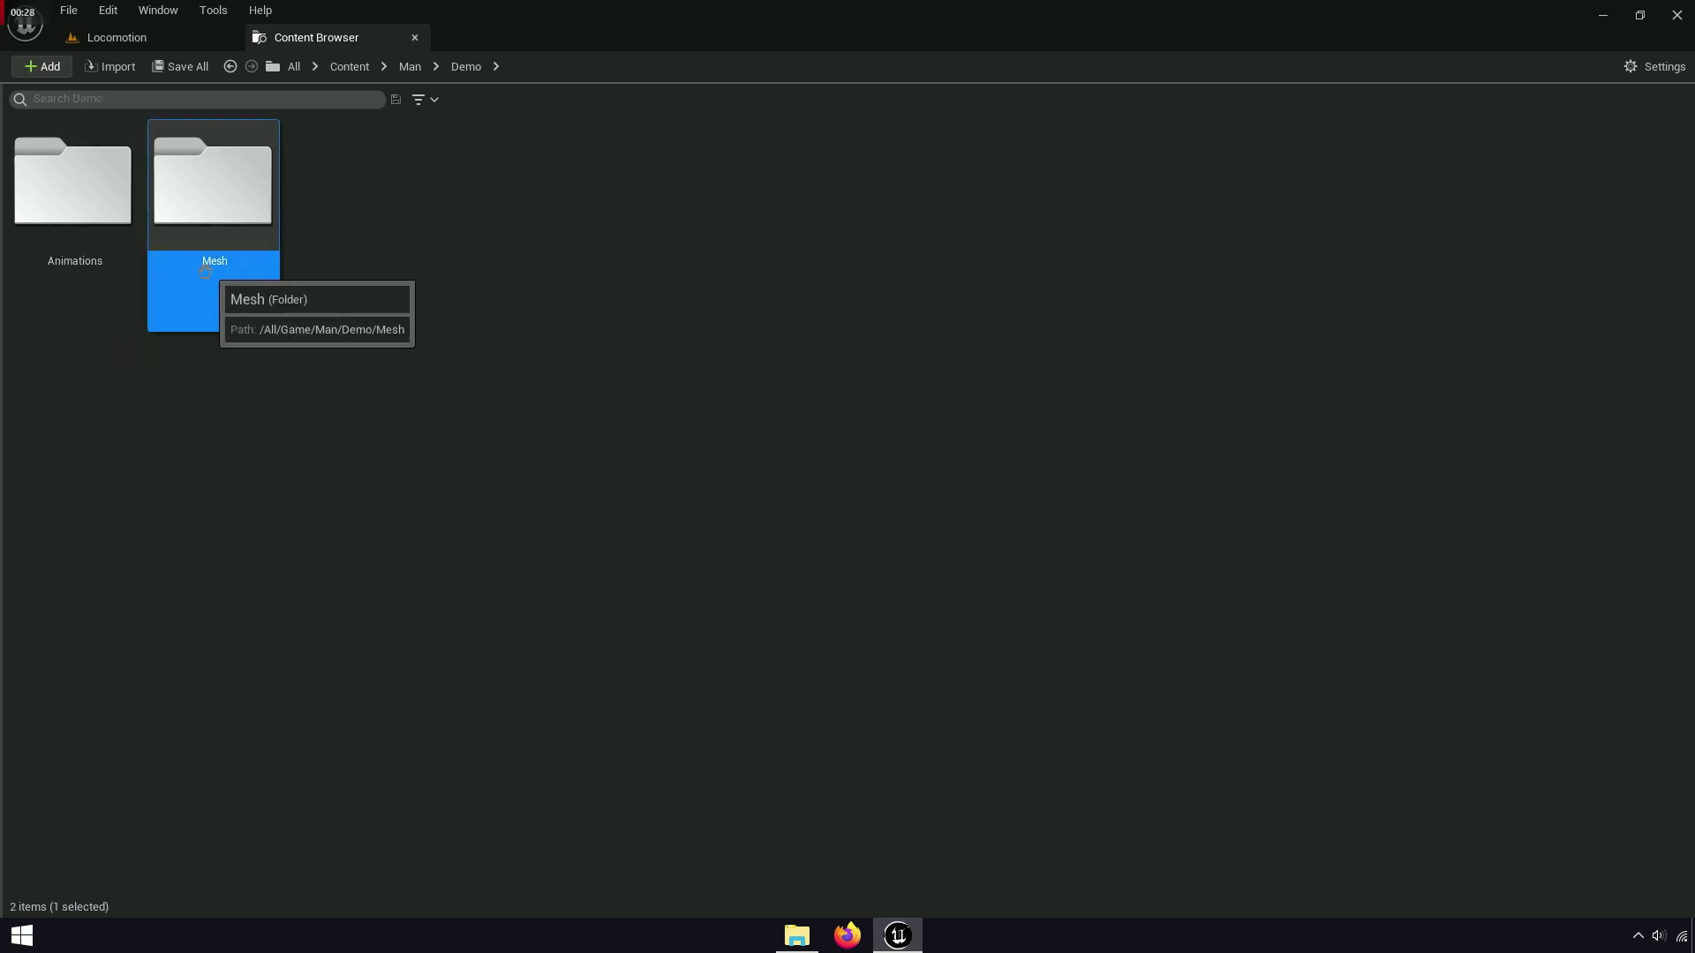
{"action": "double_click", "coordinate": [205, 273]}
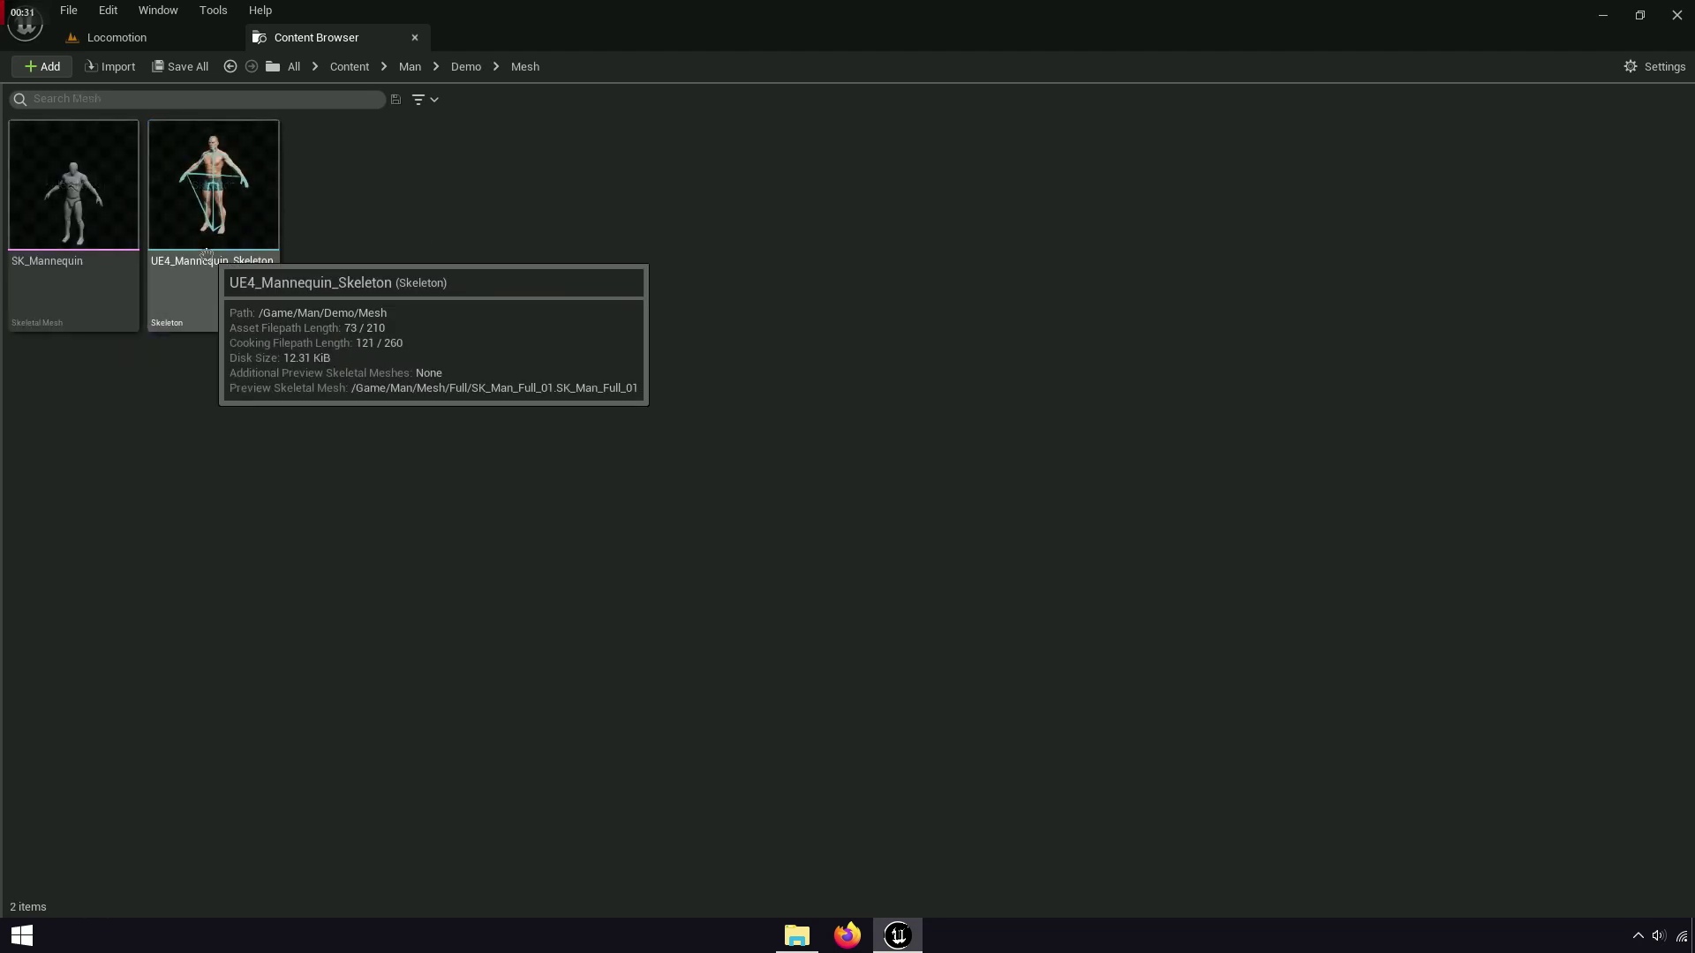
Start deleting UE4_Mannequin_Skeleton, then cancel the deletion
{"action": "right_click", "coordinate": [212, 263]}
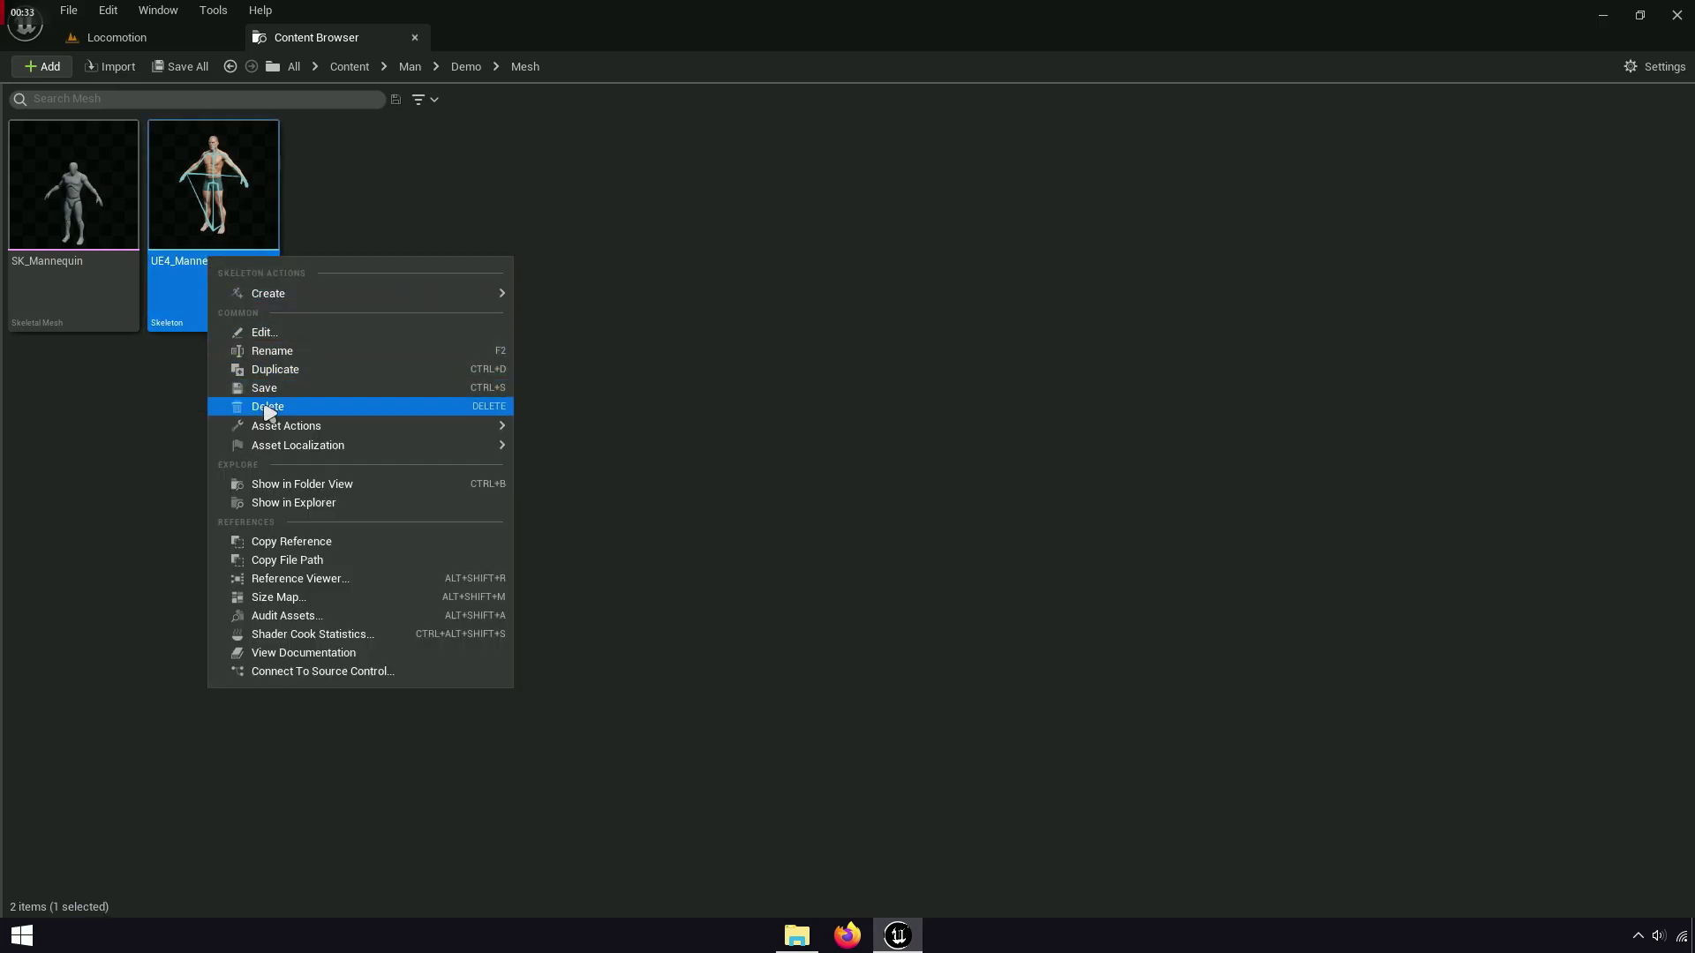
{"action": "left_click", "coordinate": [291, 407]}
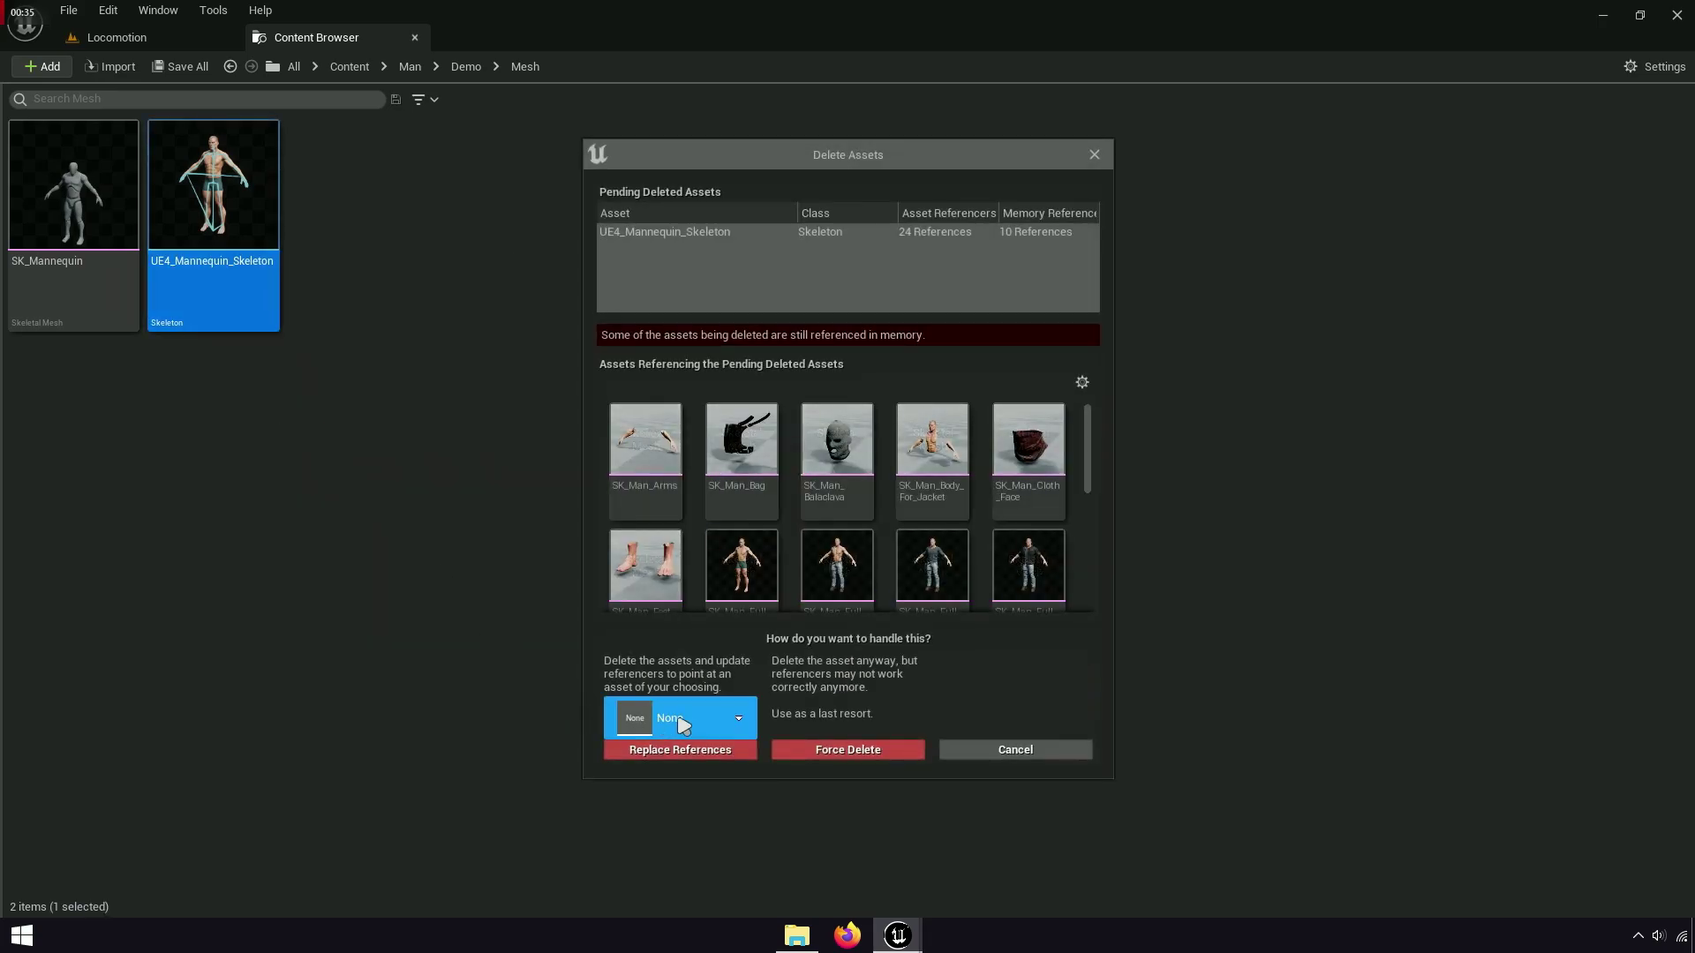
{"action": "left_click", "coordinate": [980, 749]}
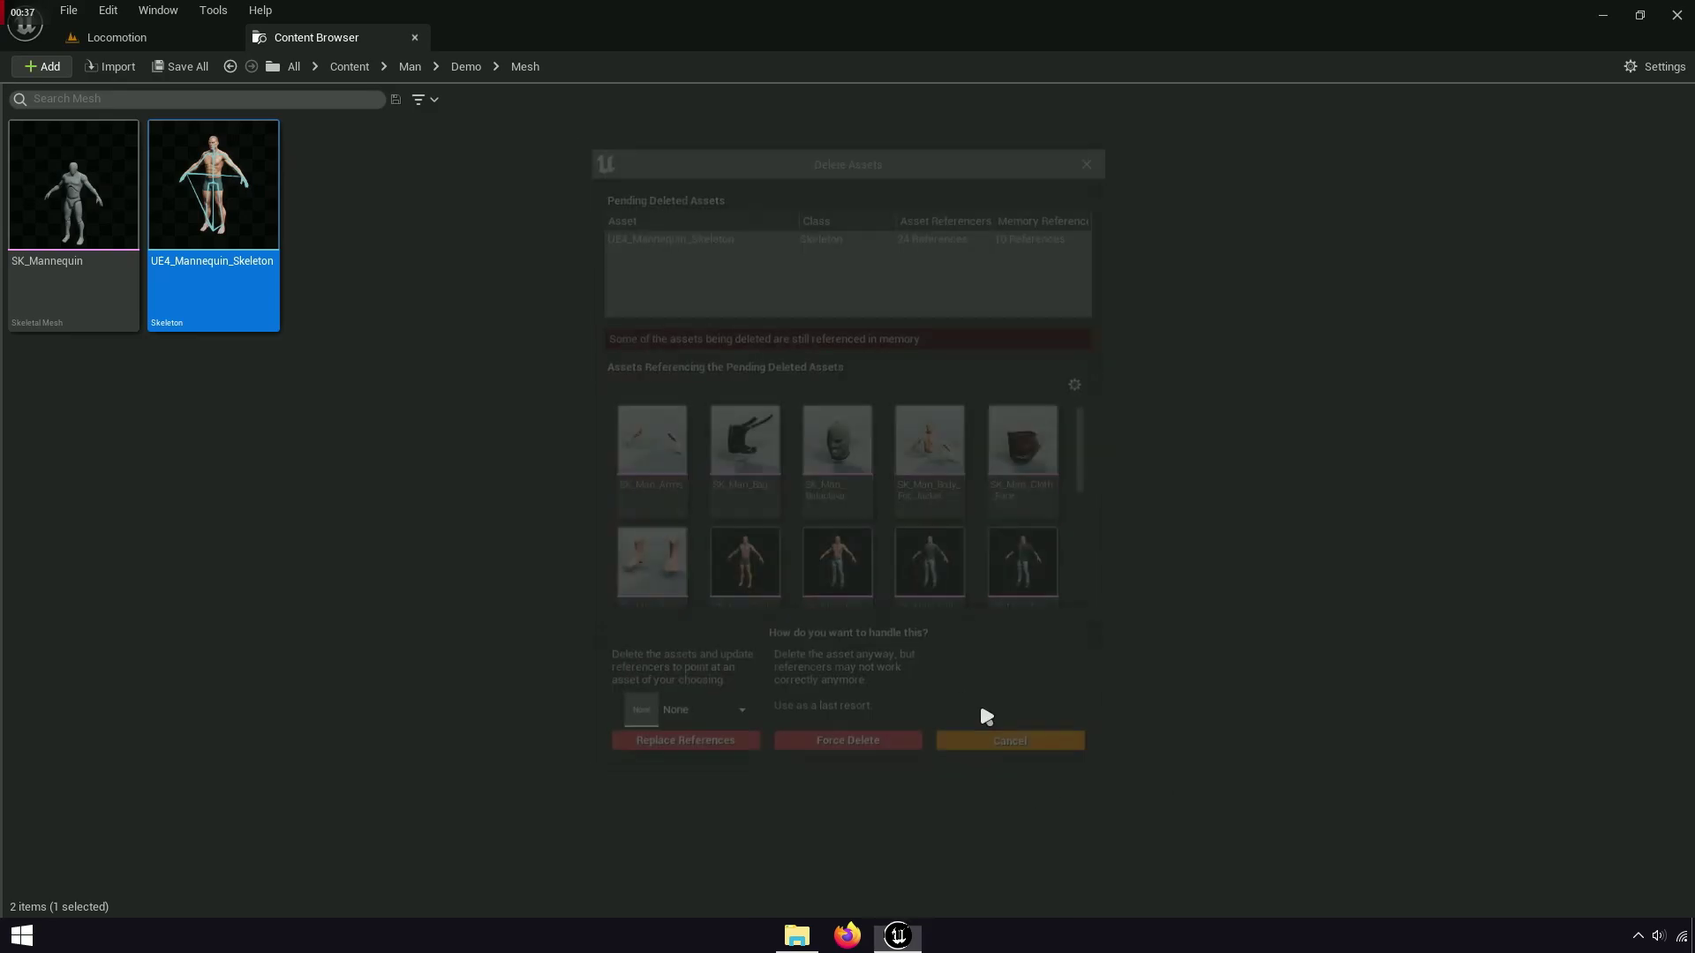
Navigate from Content to the Man > Mesh > Full folder
{"action": "left_click", "coordinate": [350, 67]}
{"action": "left_click", "coordinate": [207, 286]}
{"action": "double_click", "coordinate": [240, 284]}
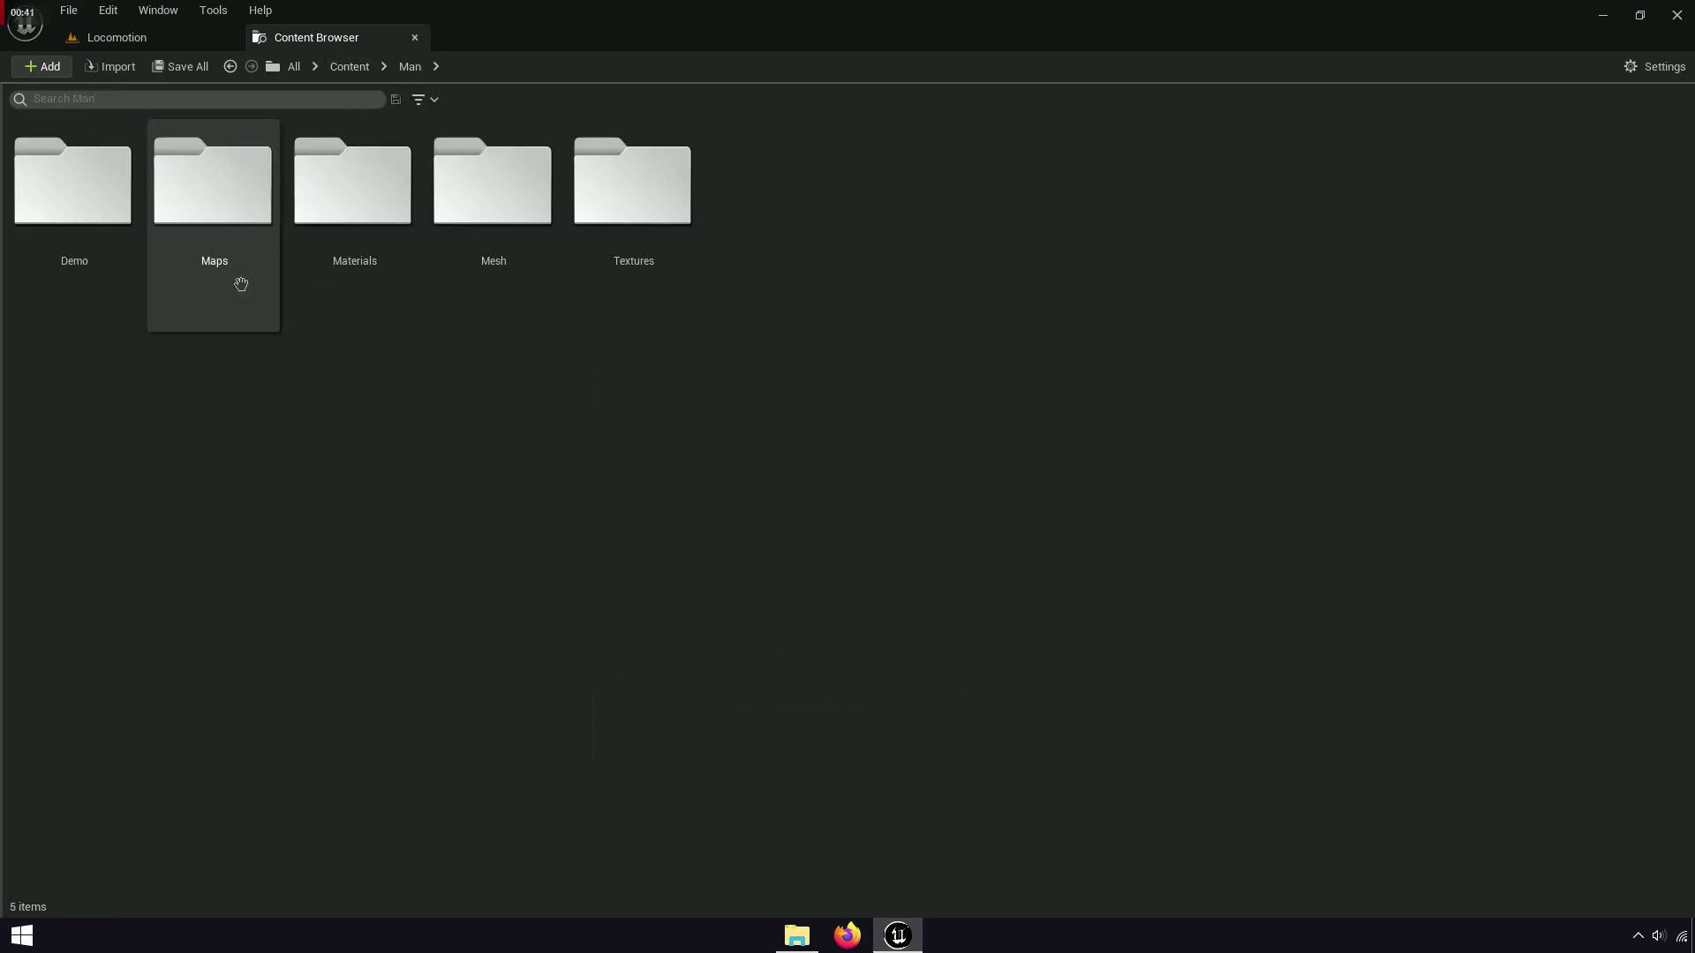
{"action": "left_click", "coordinate": [524, 311]}
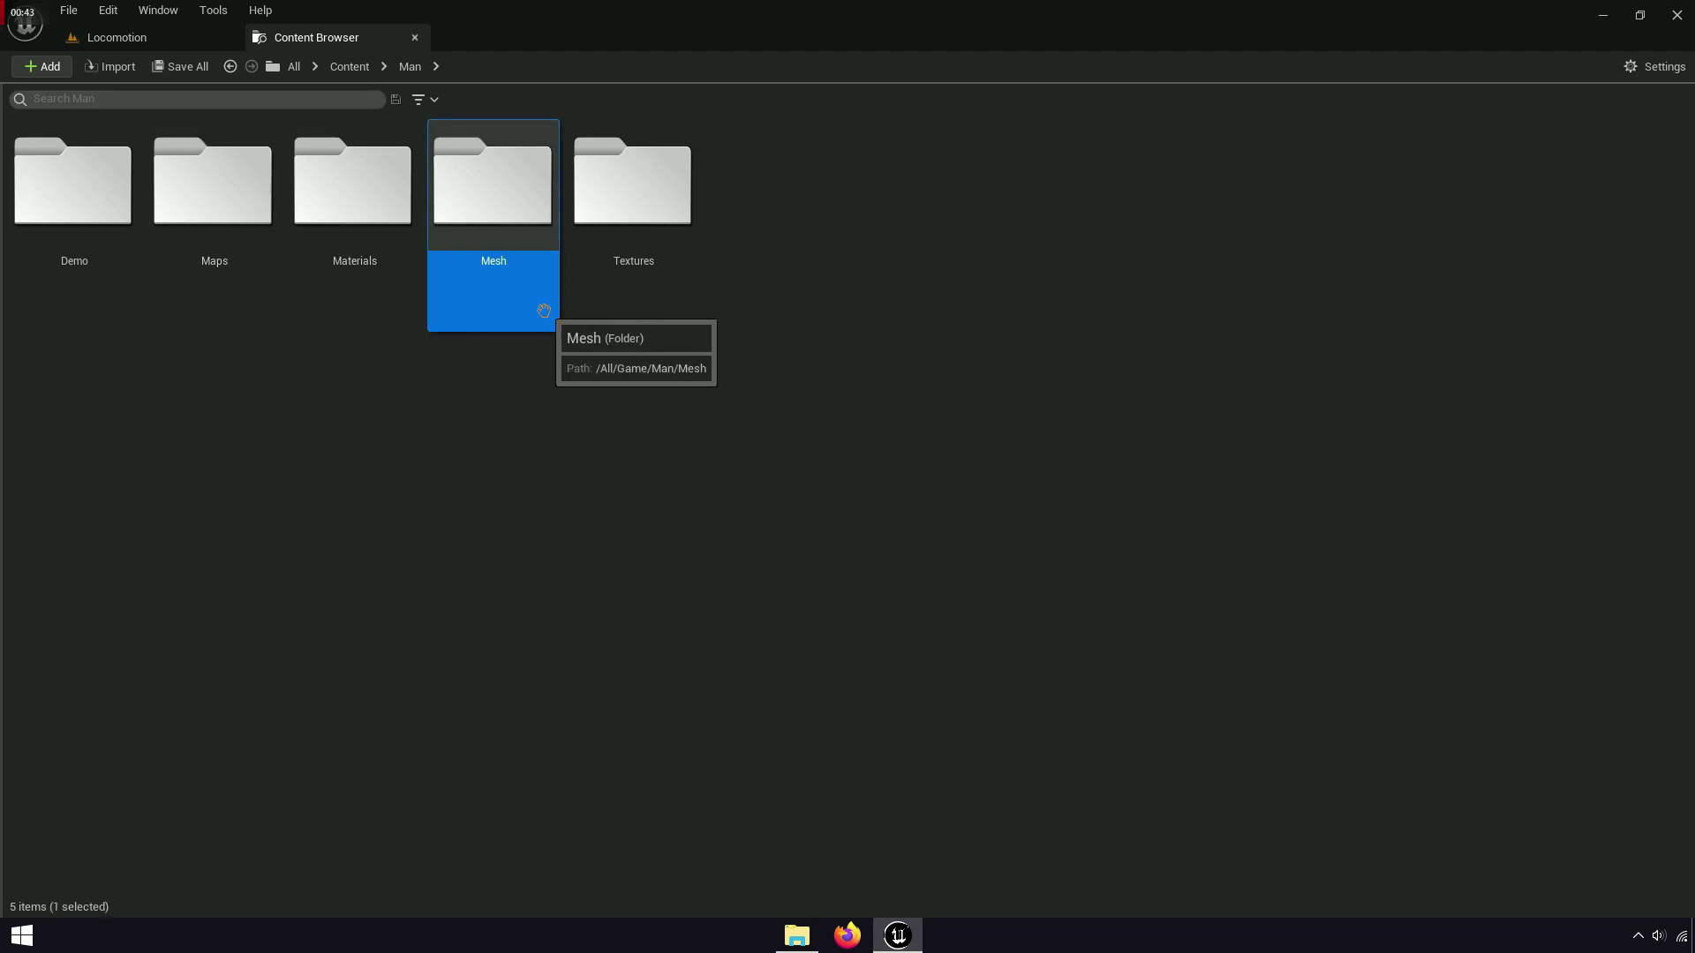
{"action": "double_click", "coordinate": [524, 311]}
{"action": "left_click", "coordinate": [55, 285]}
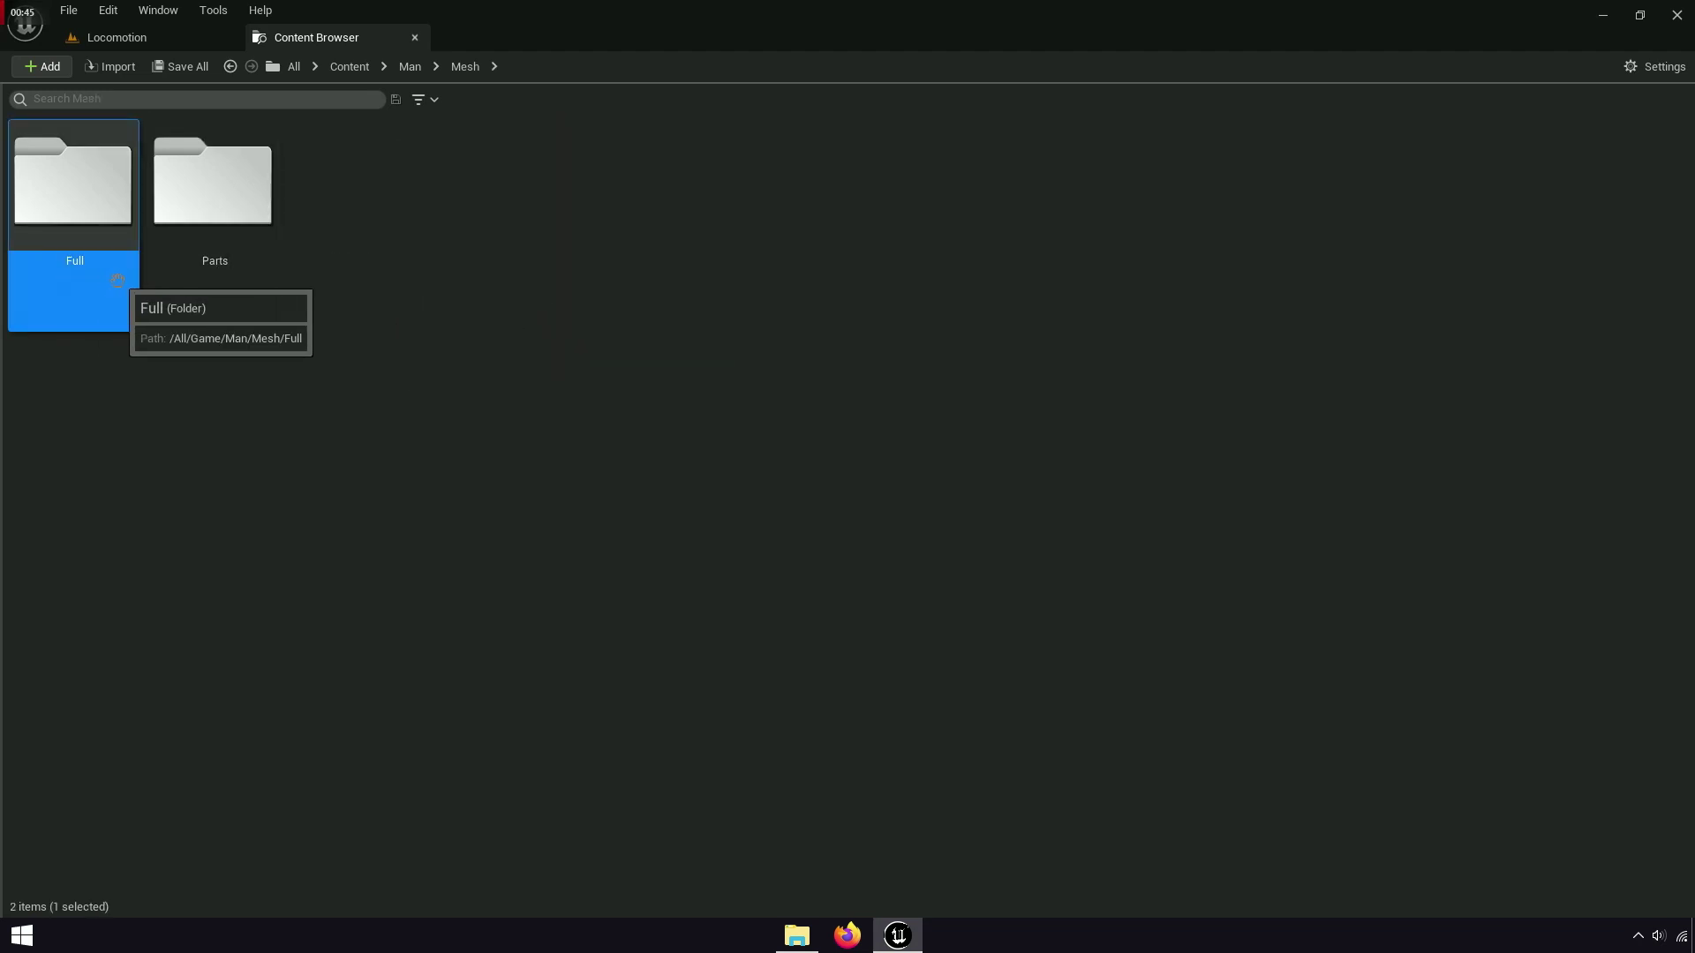
{"action": "double_click", "coordinate": [55, 285]}
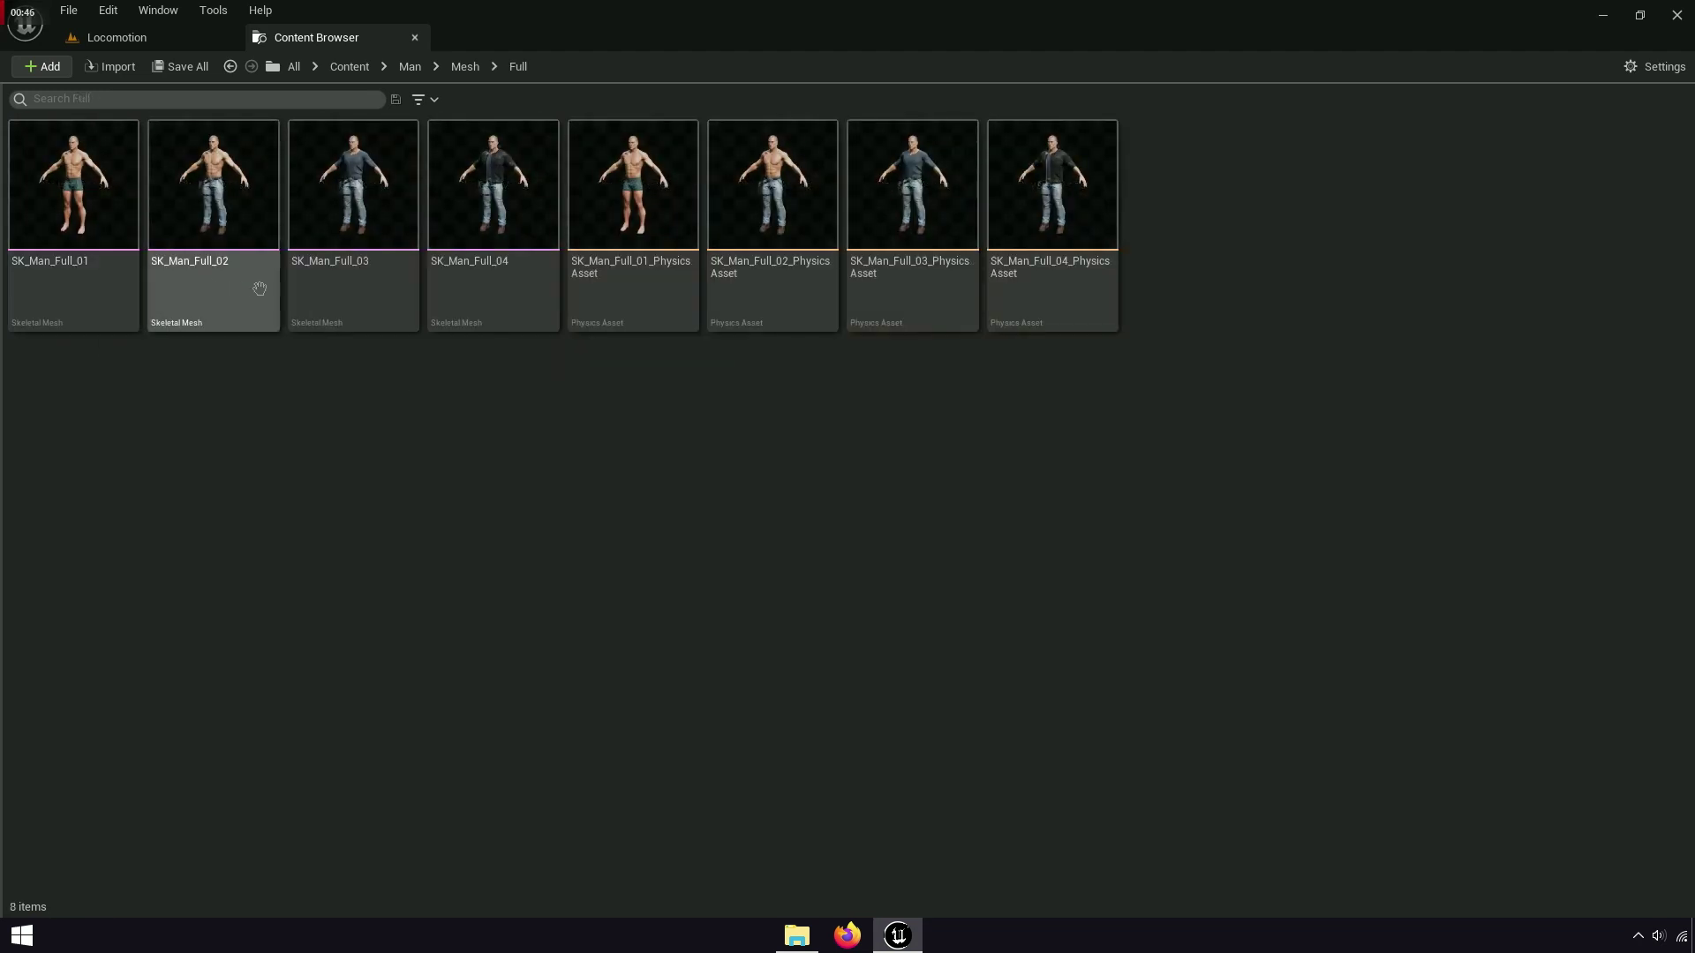
Assign Locomotion_Skeleton to SK_Man_Full_03 by searching the pasted name and accepting
{"action": "right_click", "coordinate": [341, 240]}
{"action": "mouse_move", "coordinate": [441, 323]}
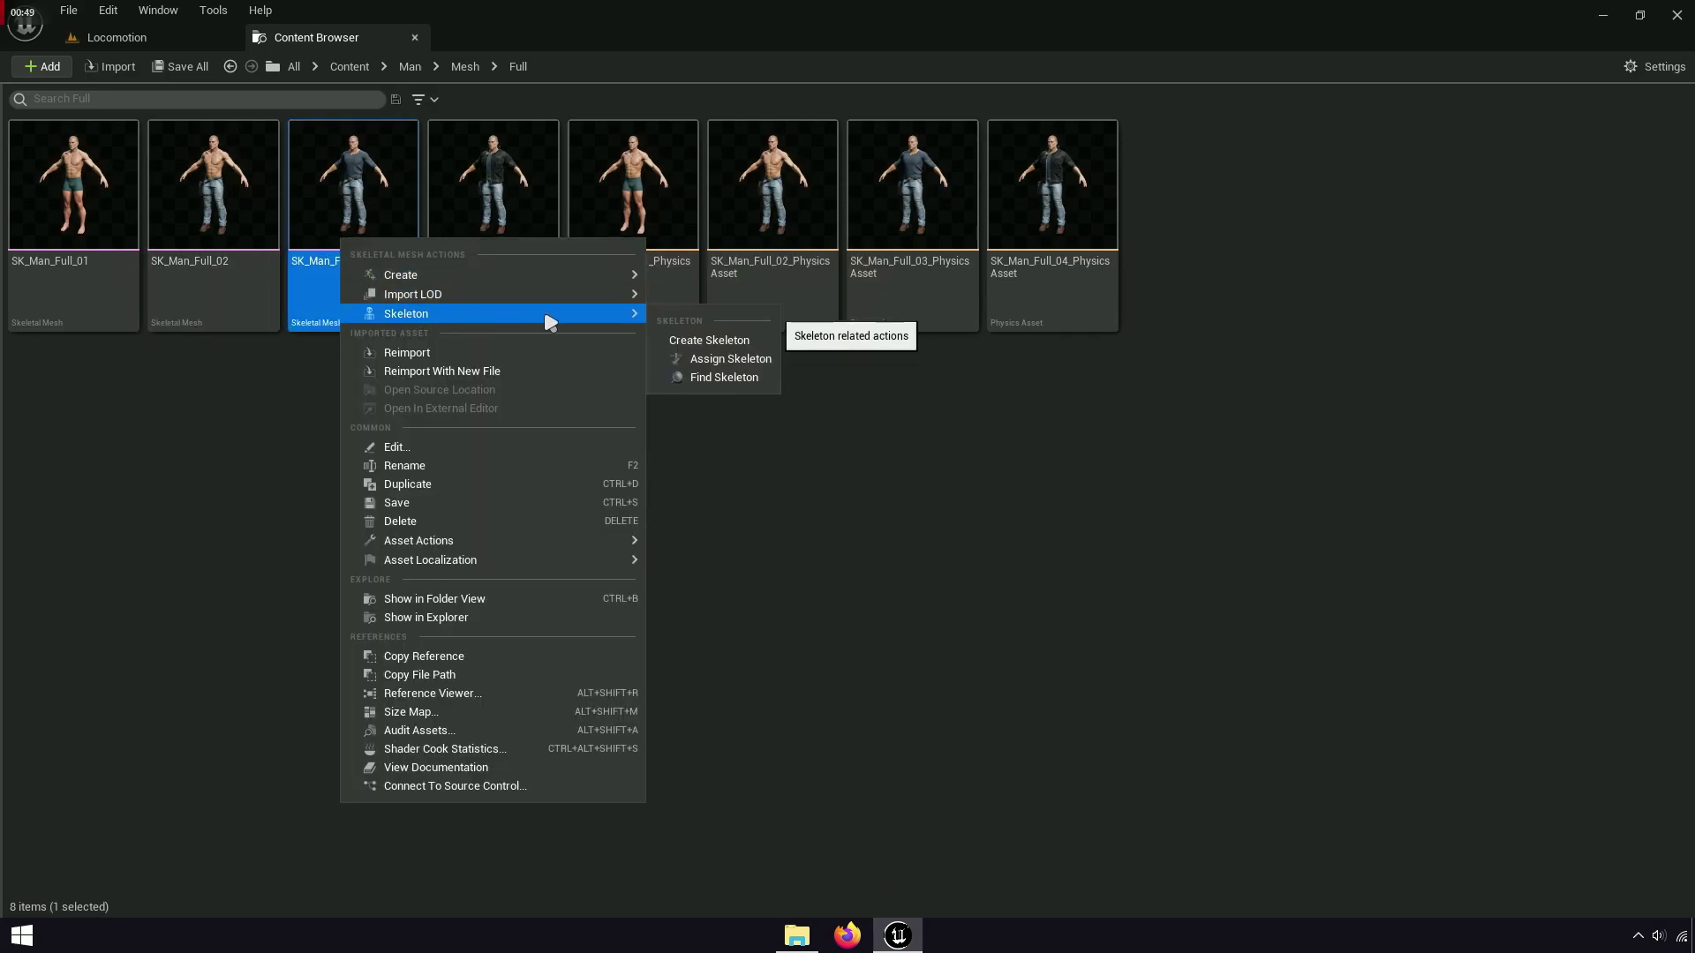
{"action": "left_click", "coordinate": [733, 358]}
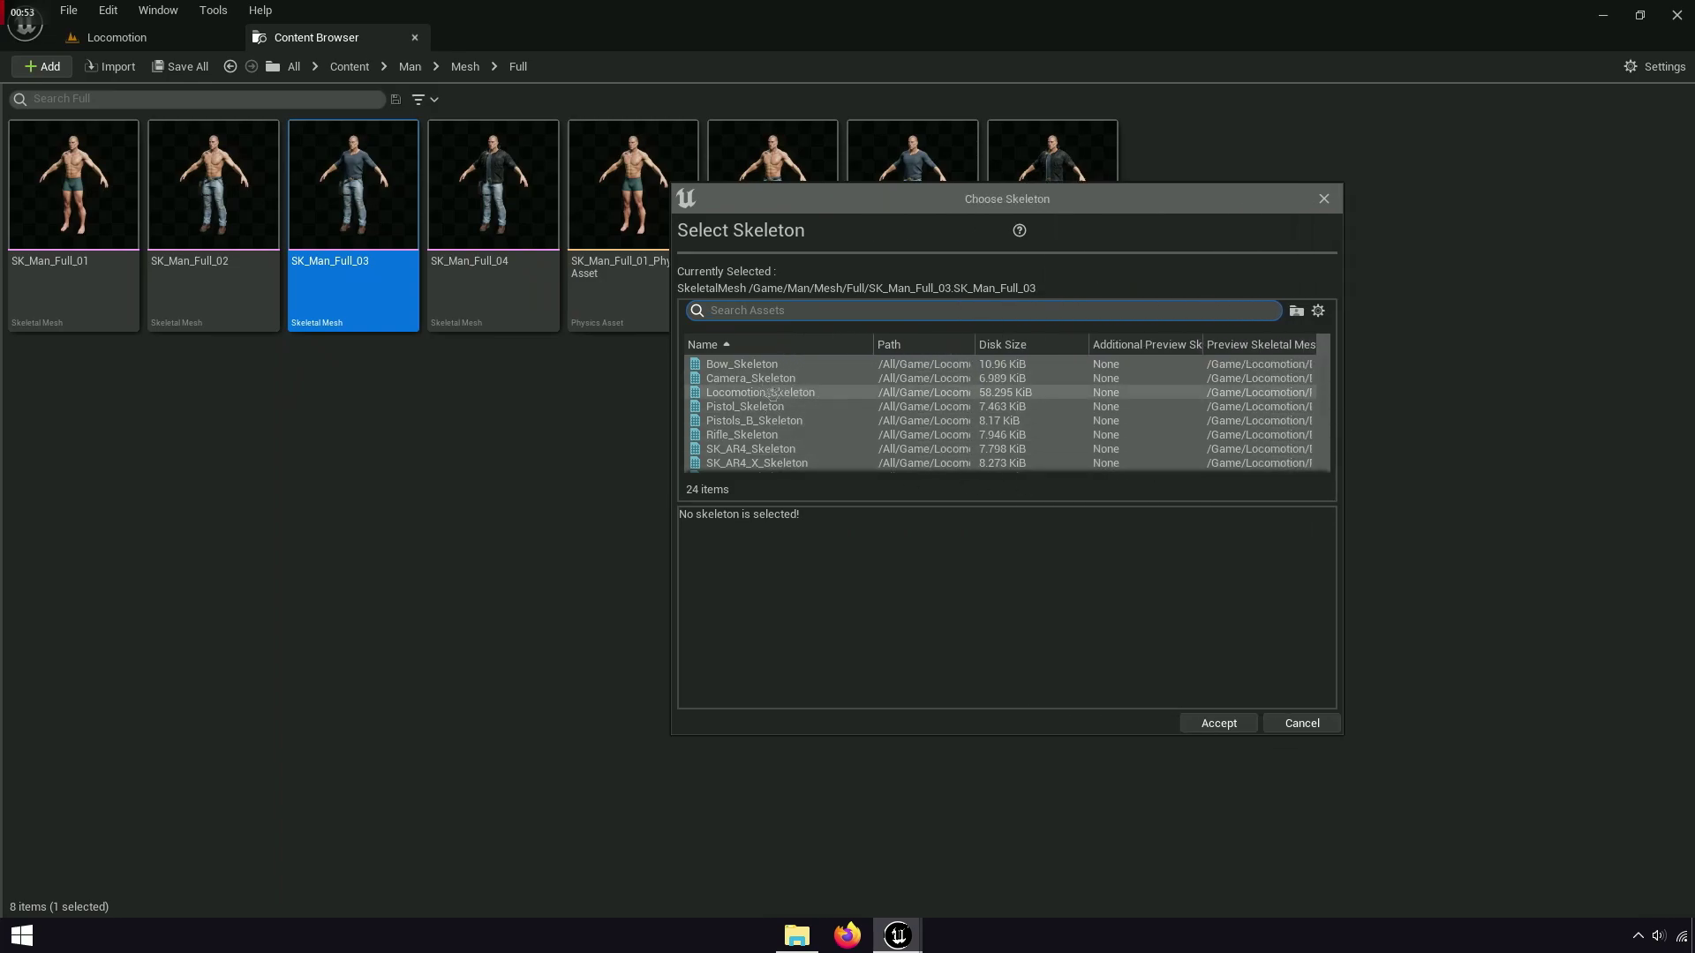
{"action": "right_click", "coordinate": [778, 314]}
{"action": "left_click", "coordinate": [857, 402]}
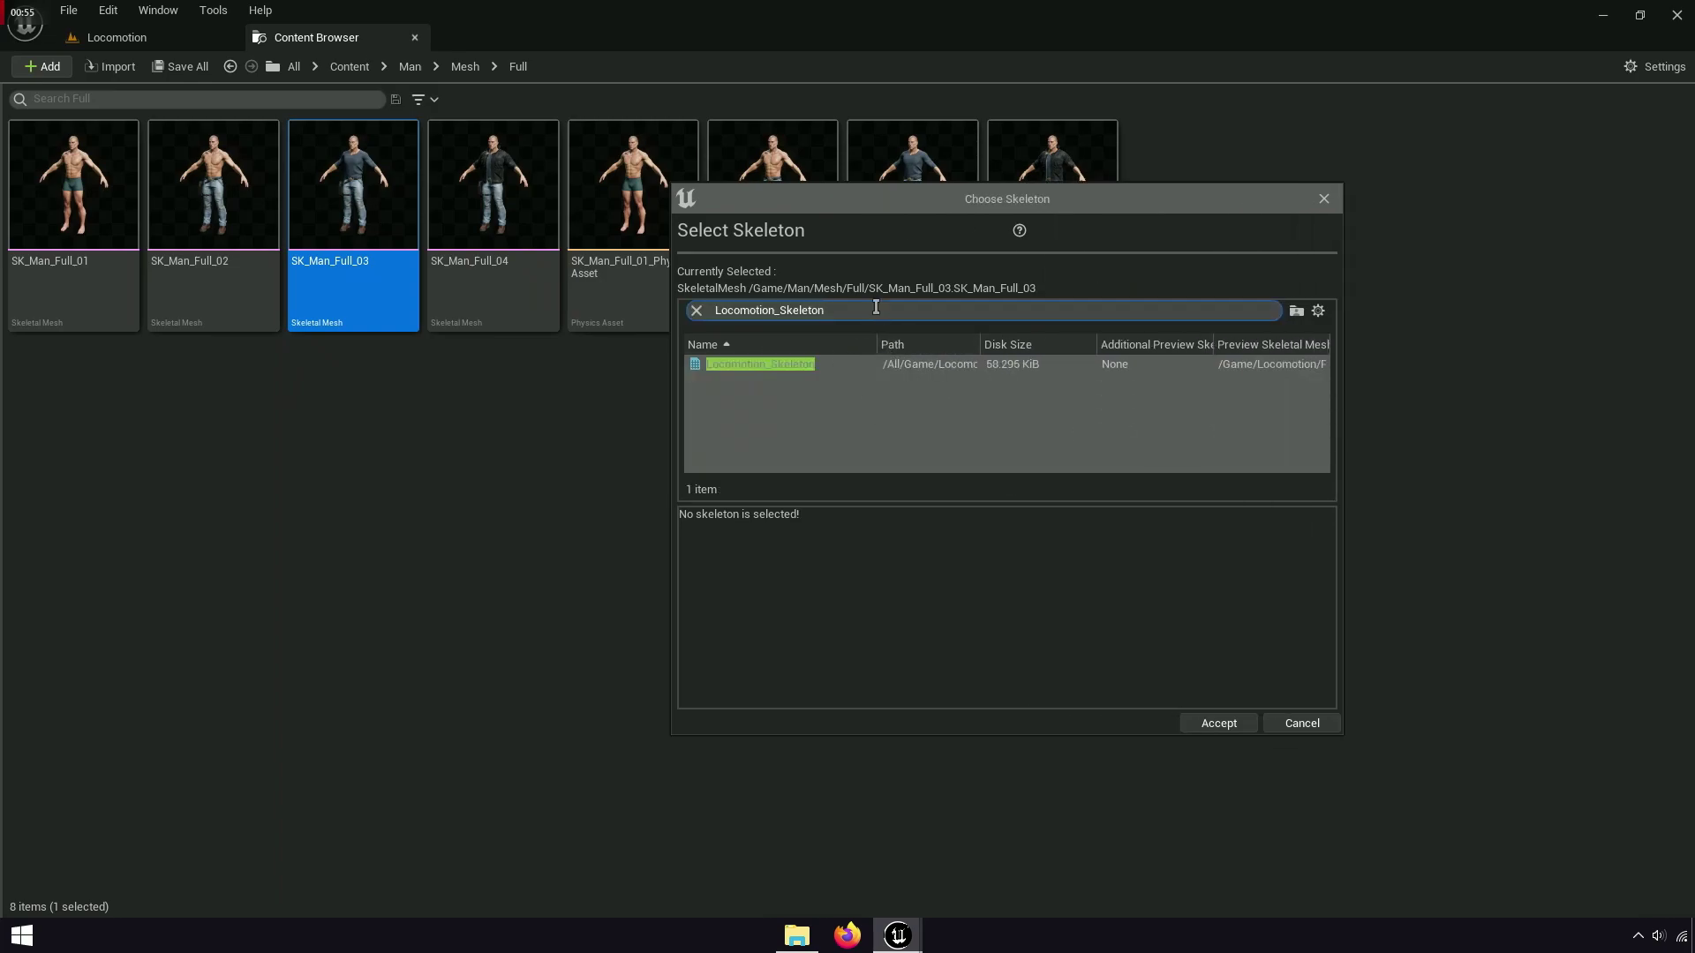
{"action": "left_click", "coordinate": [882, 364]}
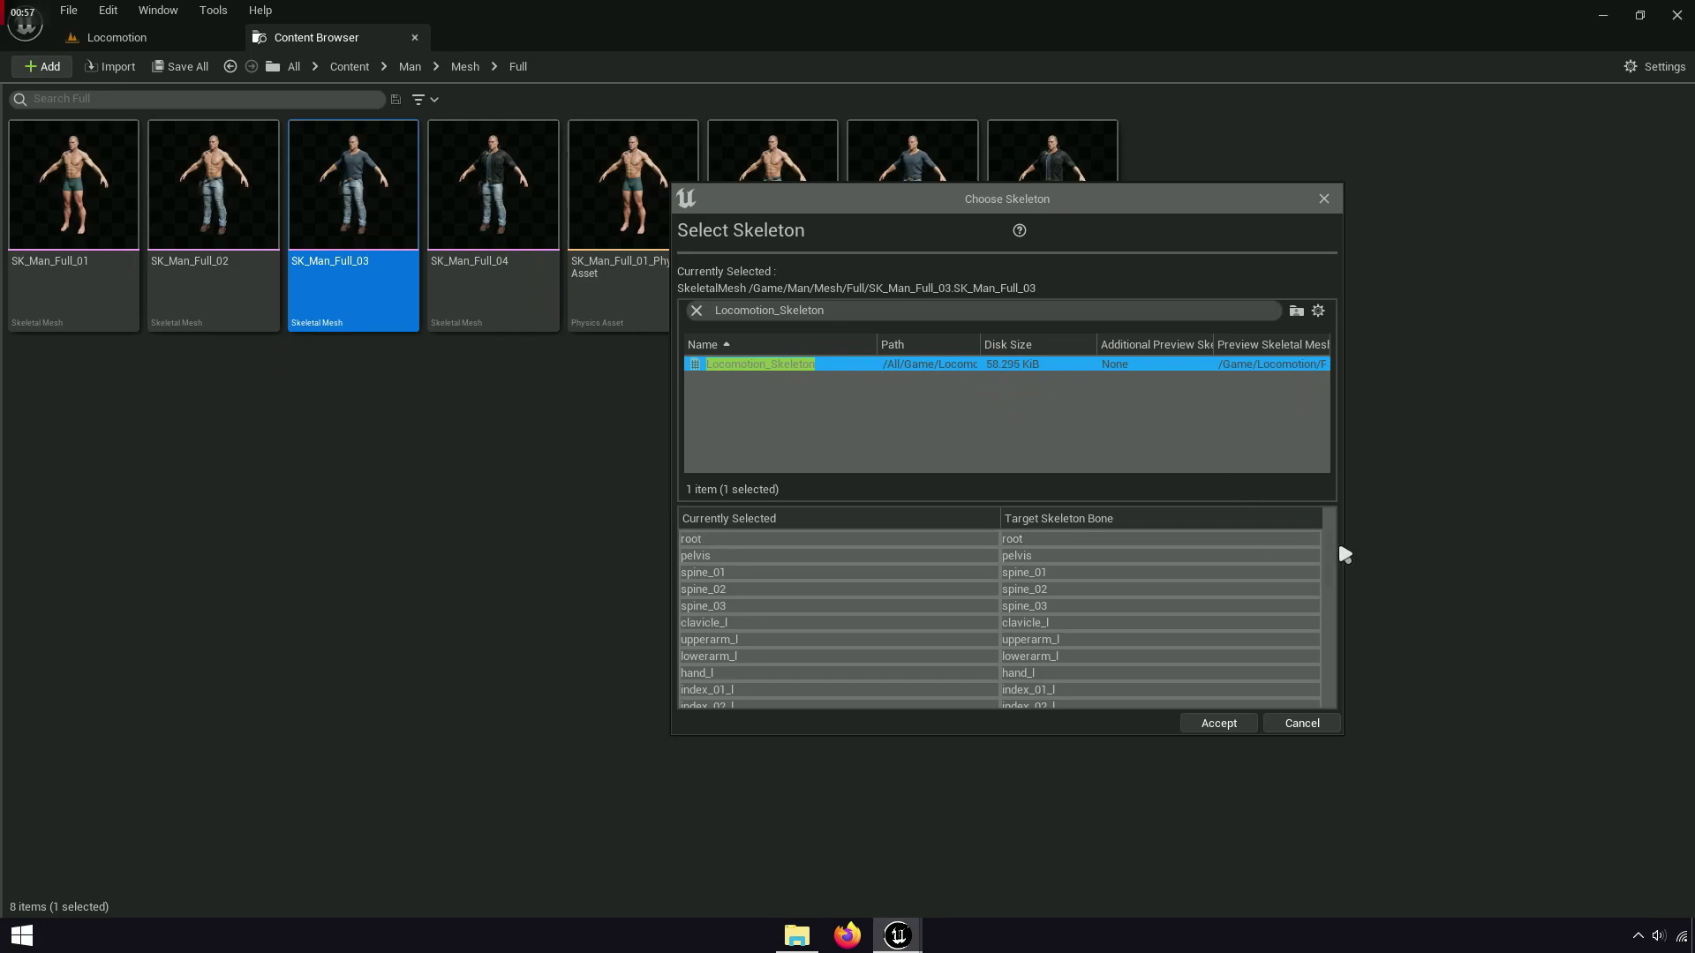
{"action": "left_click_drag", "start_coordinate": [1329, 543], "coordinate": [1329, 669]}
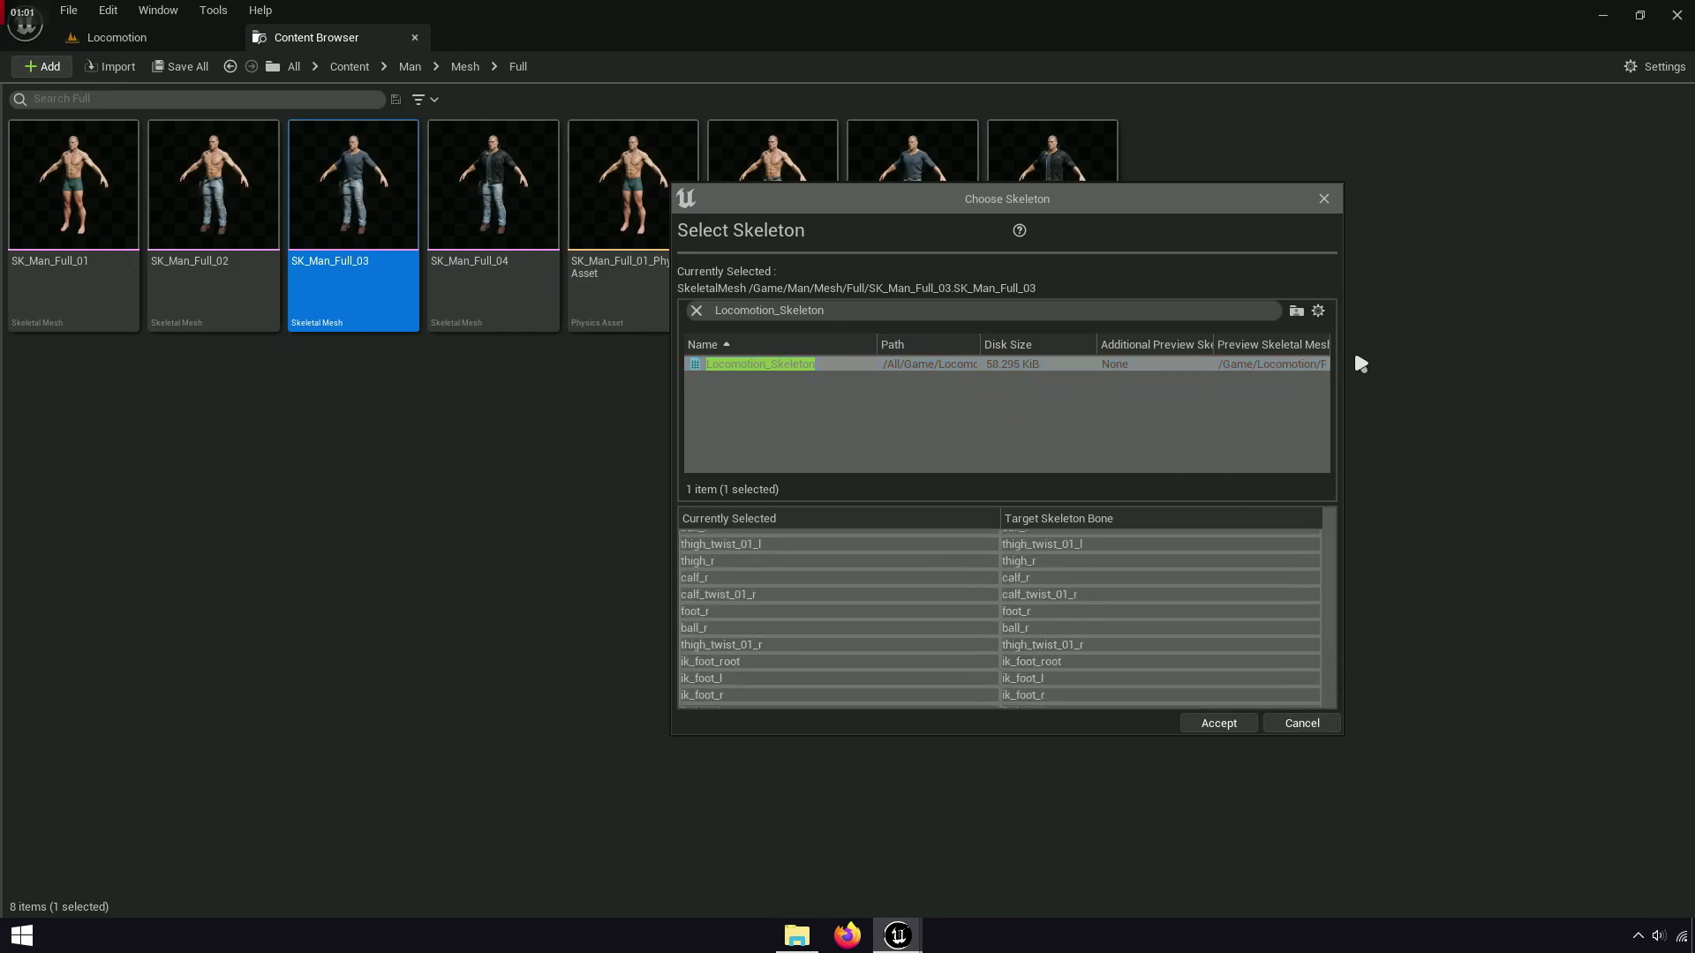
{"action": "left_click", "coordinate": [1324, 209]}
{"action": "left_click", "coordinate": [1262, 301]}
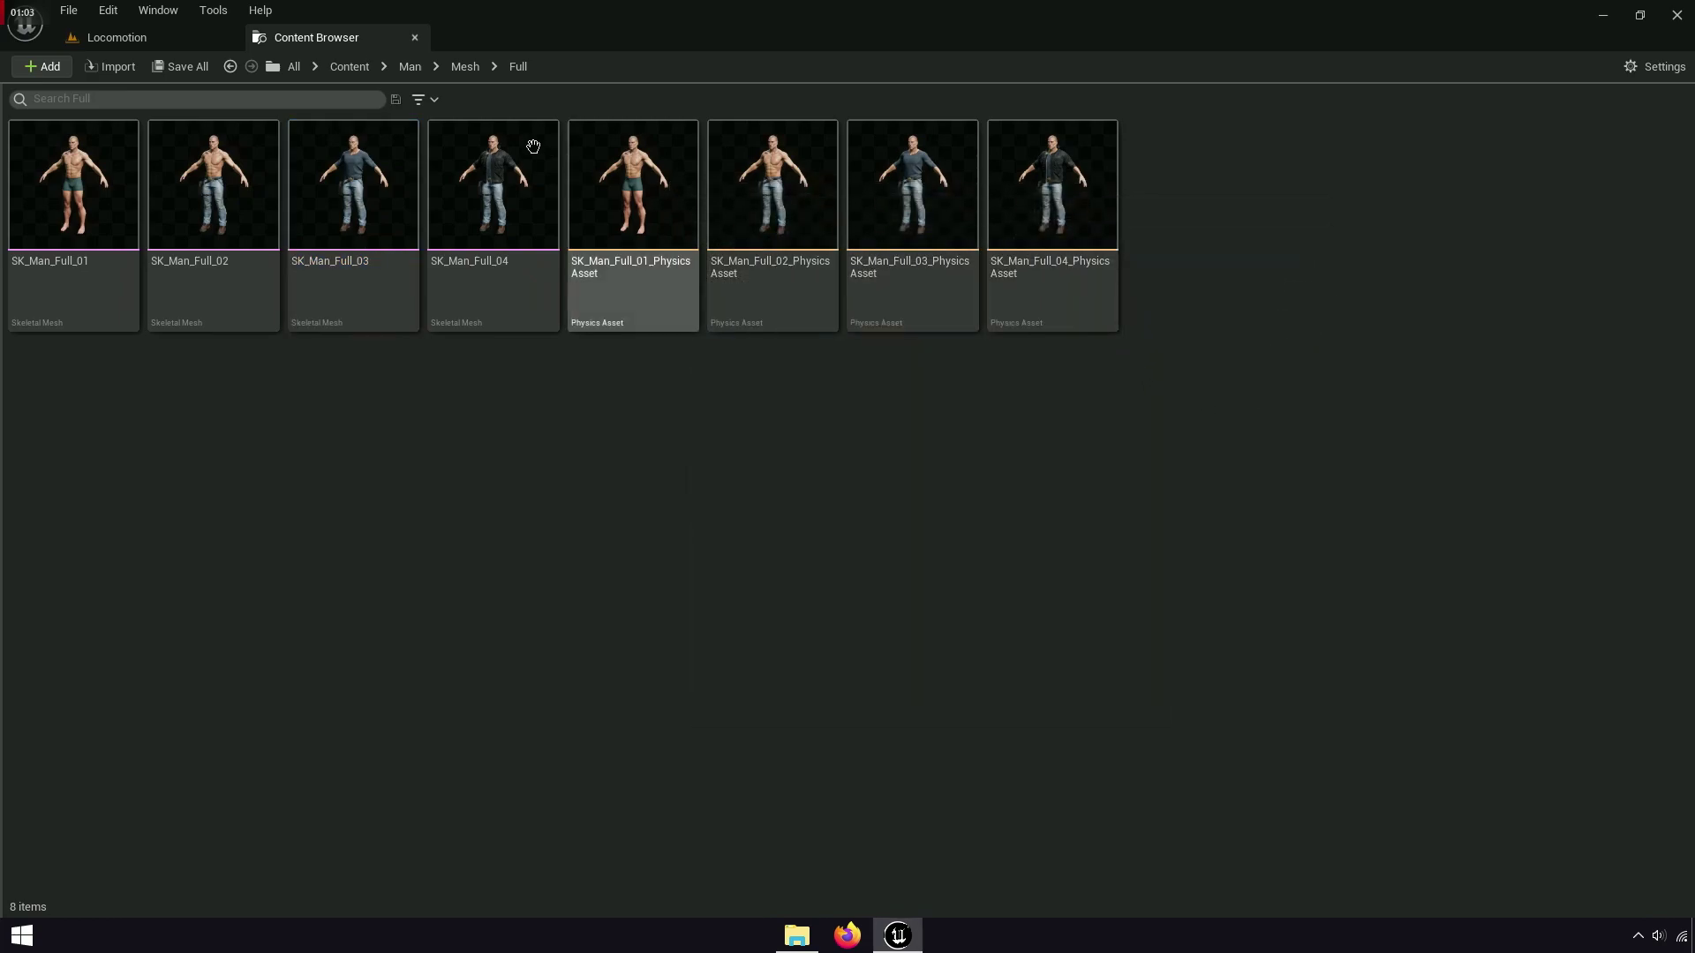
Navigate from Content to the Man > Demo > Mesh folder
{"action": "left_click", "coordinate": [358, 71]}
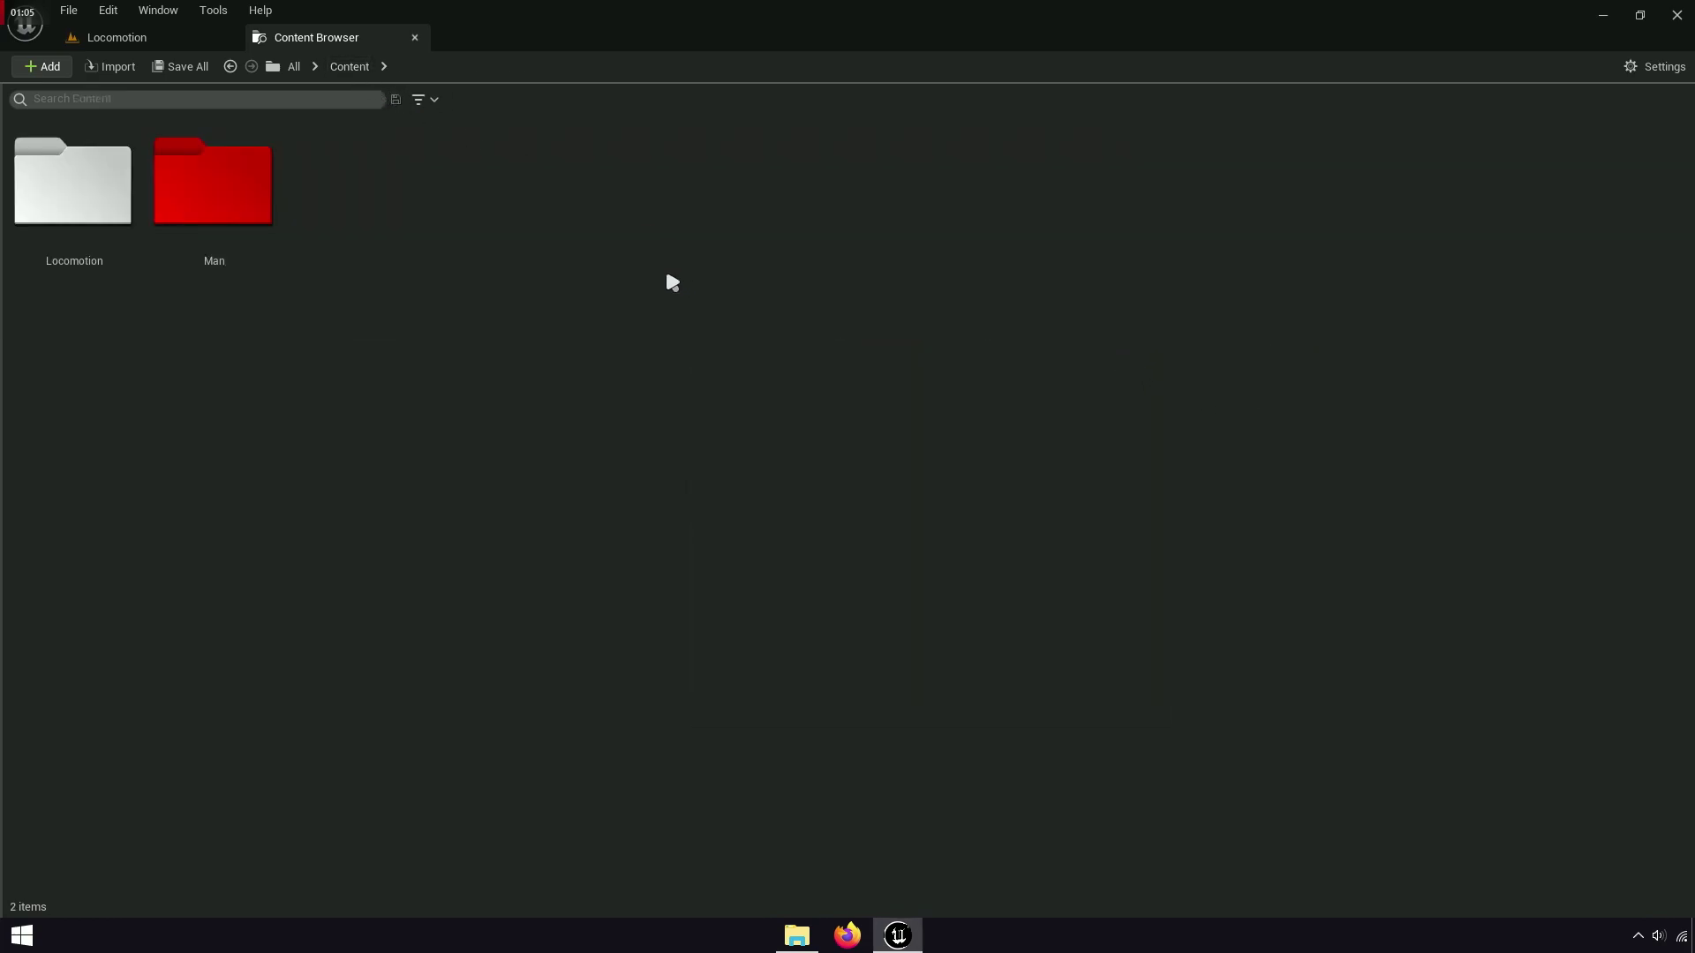
{"action": "left_click", "coordinate": [269, 231]}
{"action": "double_click", "coordinate": [256, 232]}
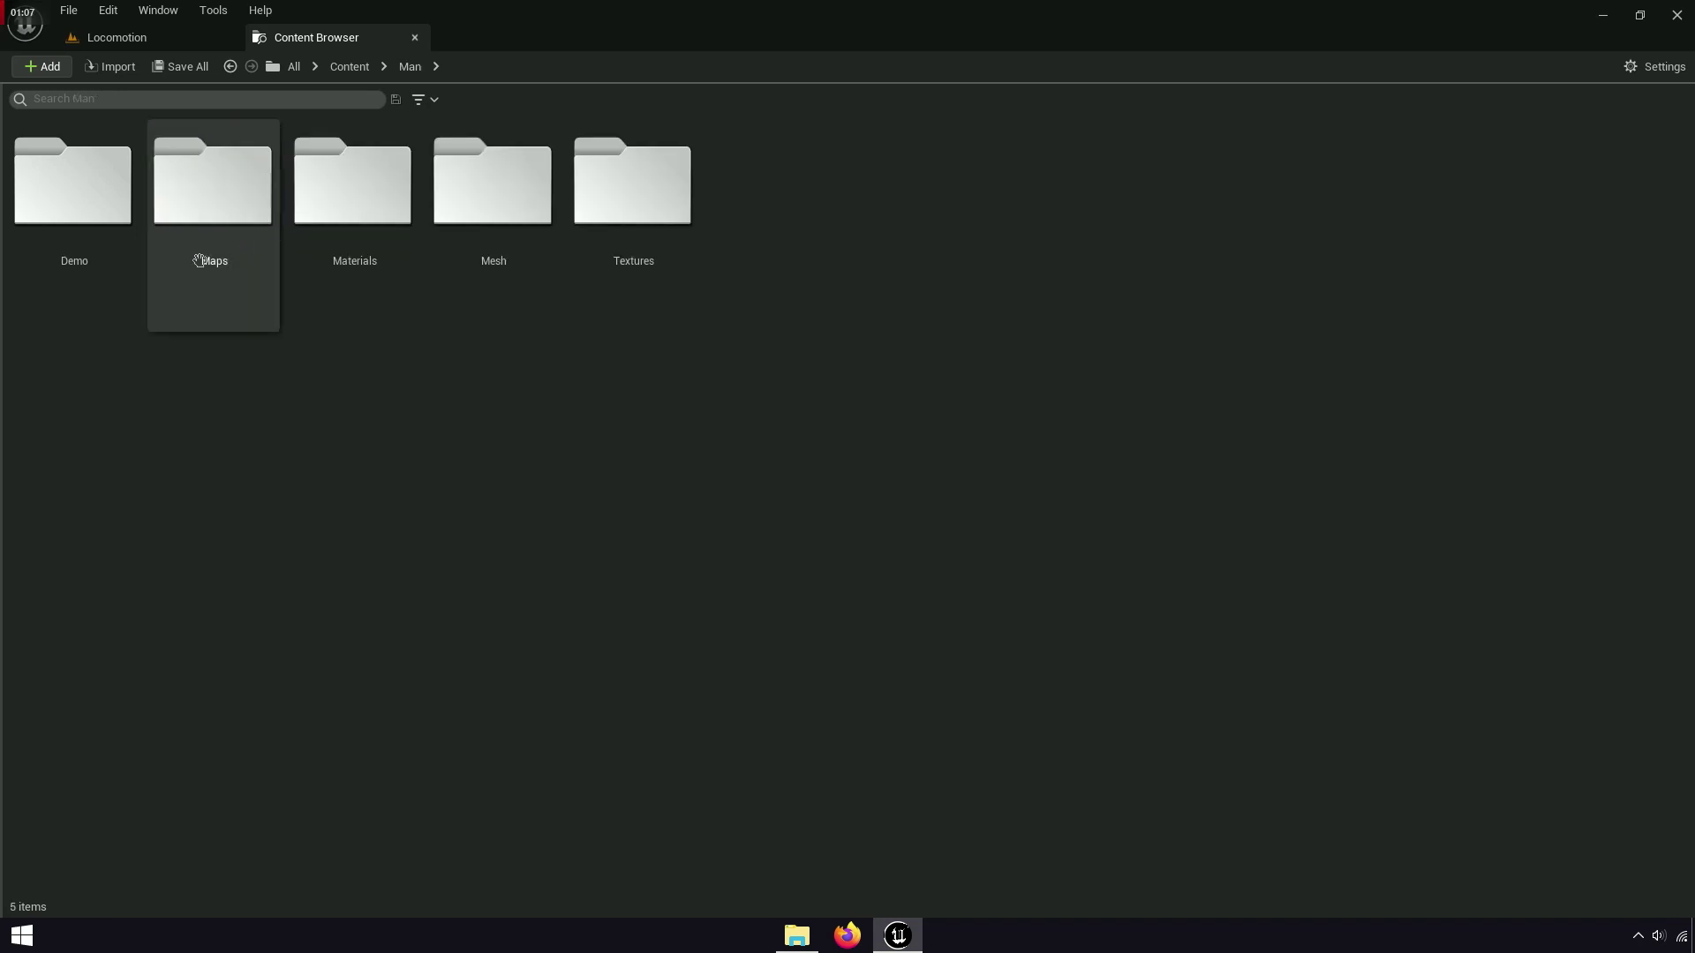
{"action": "left_click", "coordinate": [118, 282]}
{"action": "double_click", "coordinate": [117, 283]}
{"action": "left_click", "coordinate": [225, 273]}
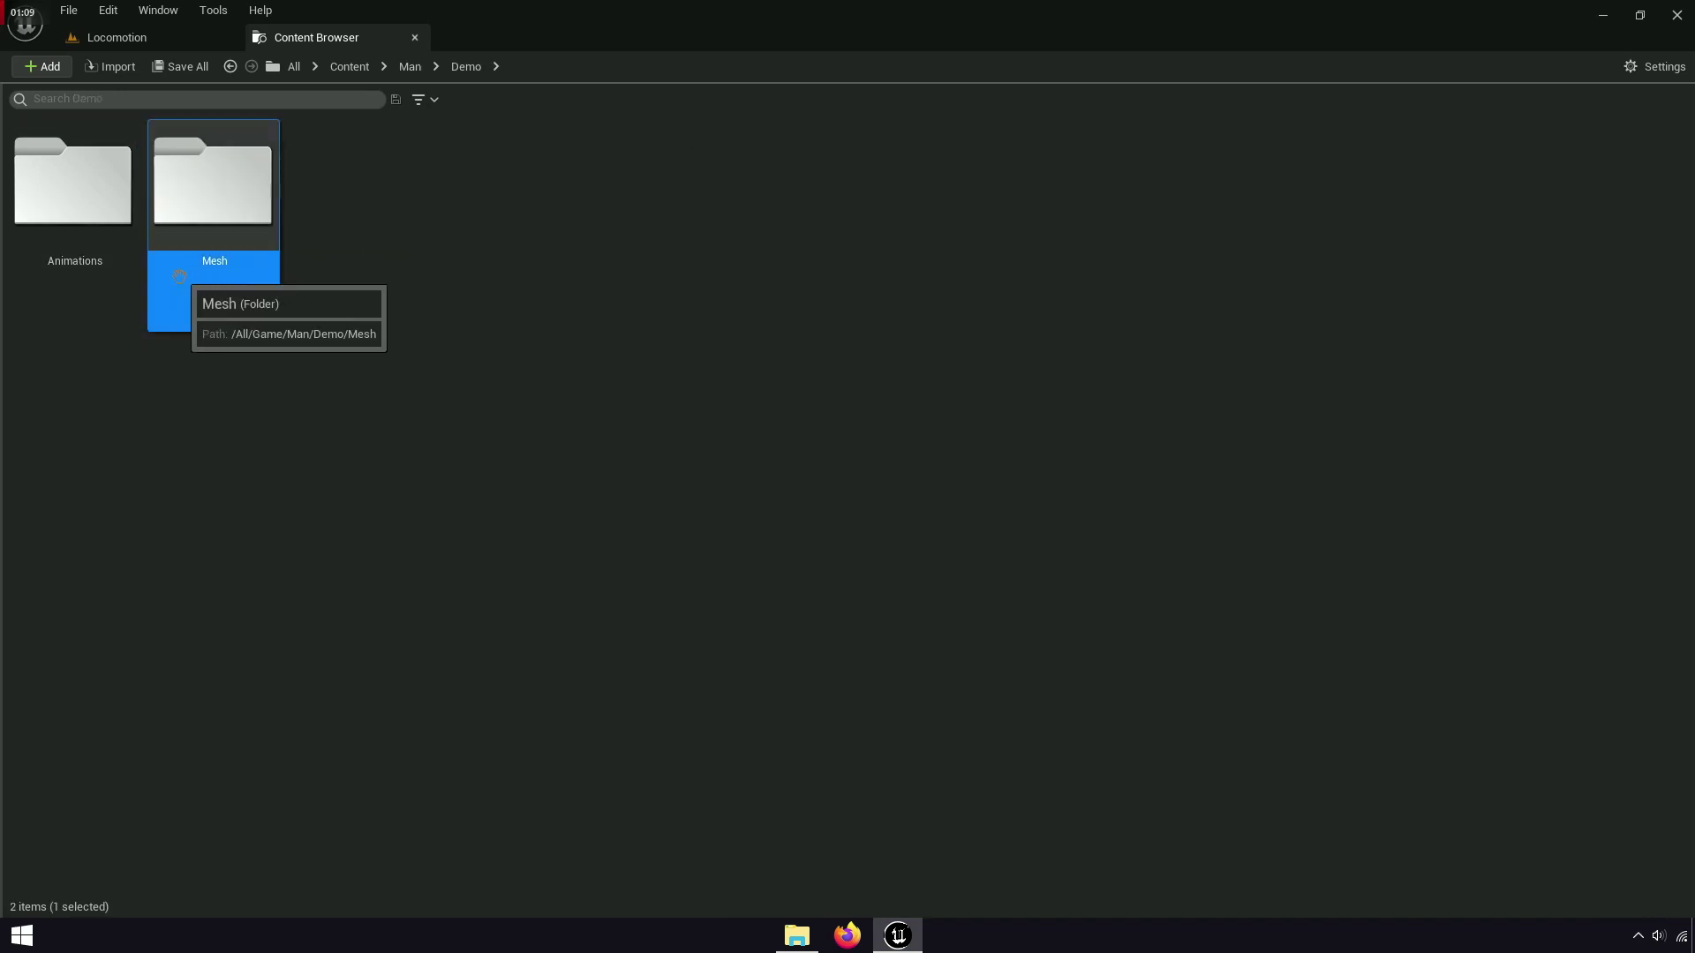
{"action": "double_click", "coordinate": [226, 274]}
Delete UE4_Mannequin_Skeleton, replacing its references with Locomotion_Skeleton, and save the modified assets
{"action": "left_click", "coordinate": [223, 240]}
{"action": "right_click", "coordinate": [222, 243]}
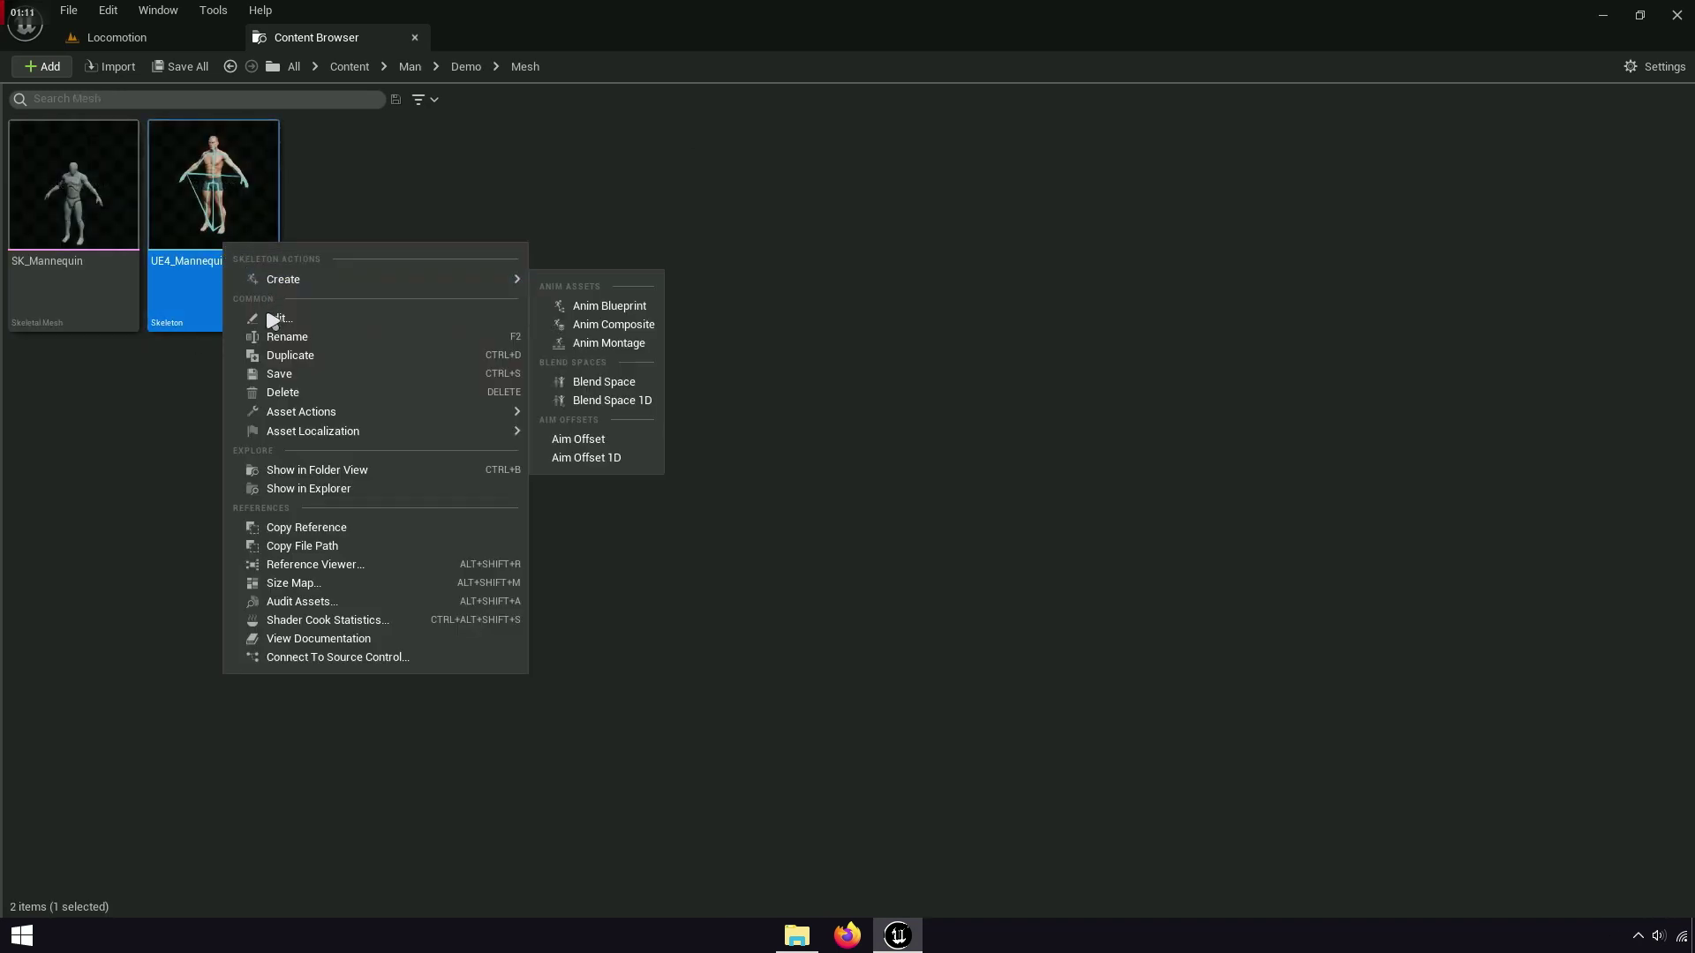
{"action": "left_click", "coordinate": [300, 395]}
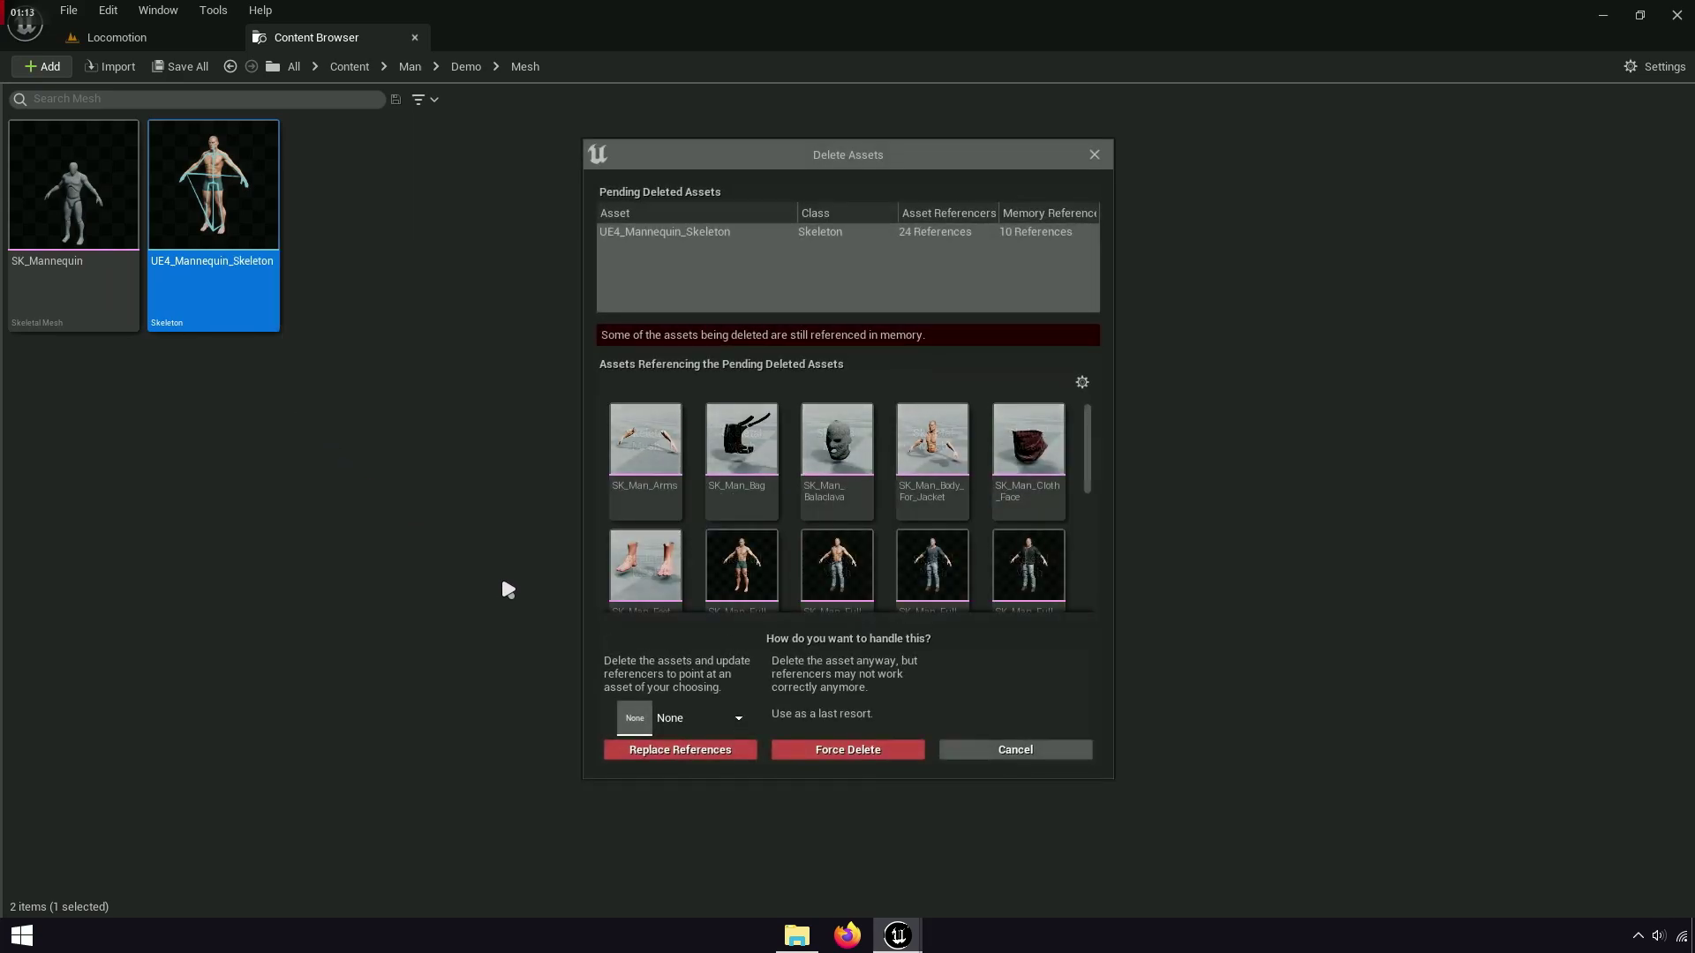
{"action": "left_click", "coordinate": [690, 722]}
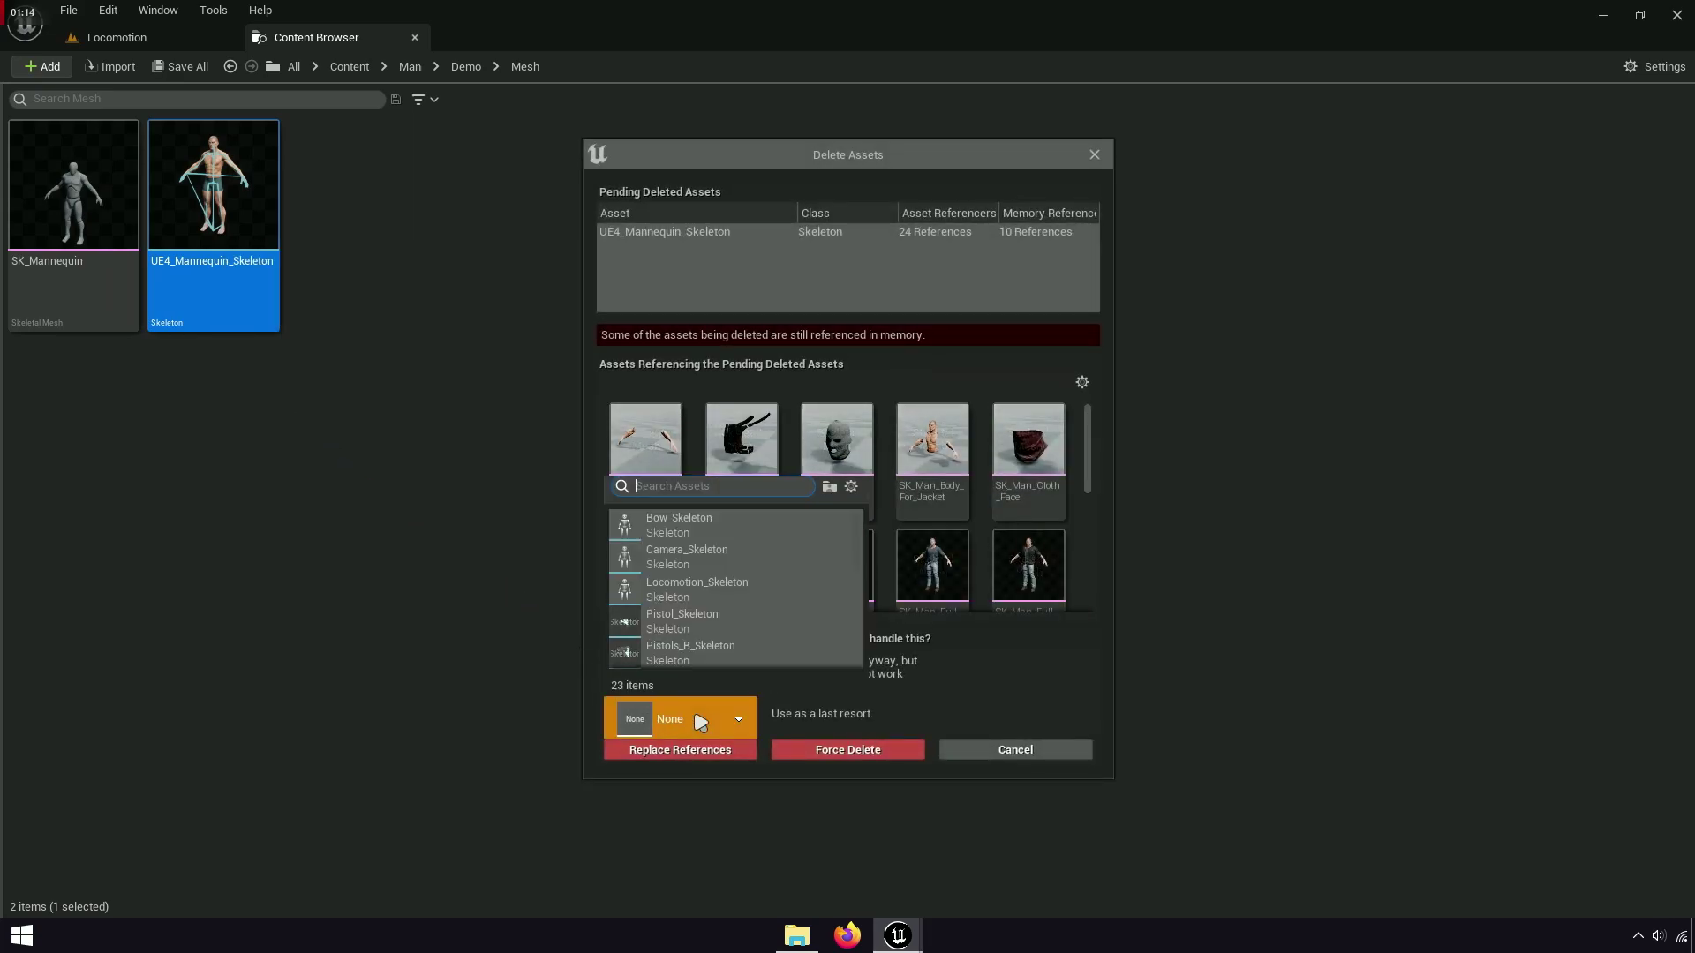
{"action": "right_click", "coordinate": [682, 492]}
{"action": "left_click", "coordinate": [759, 579]}
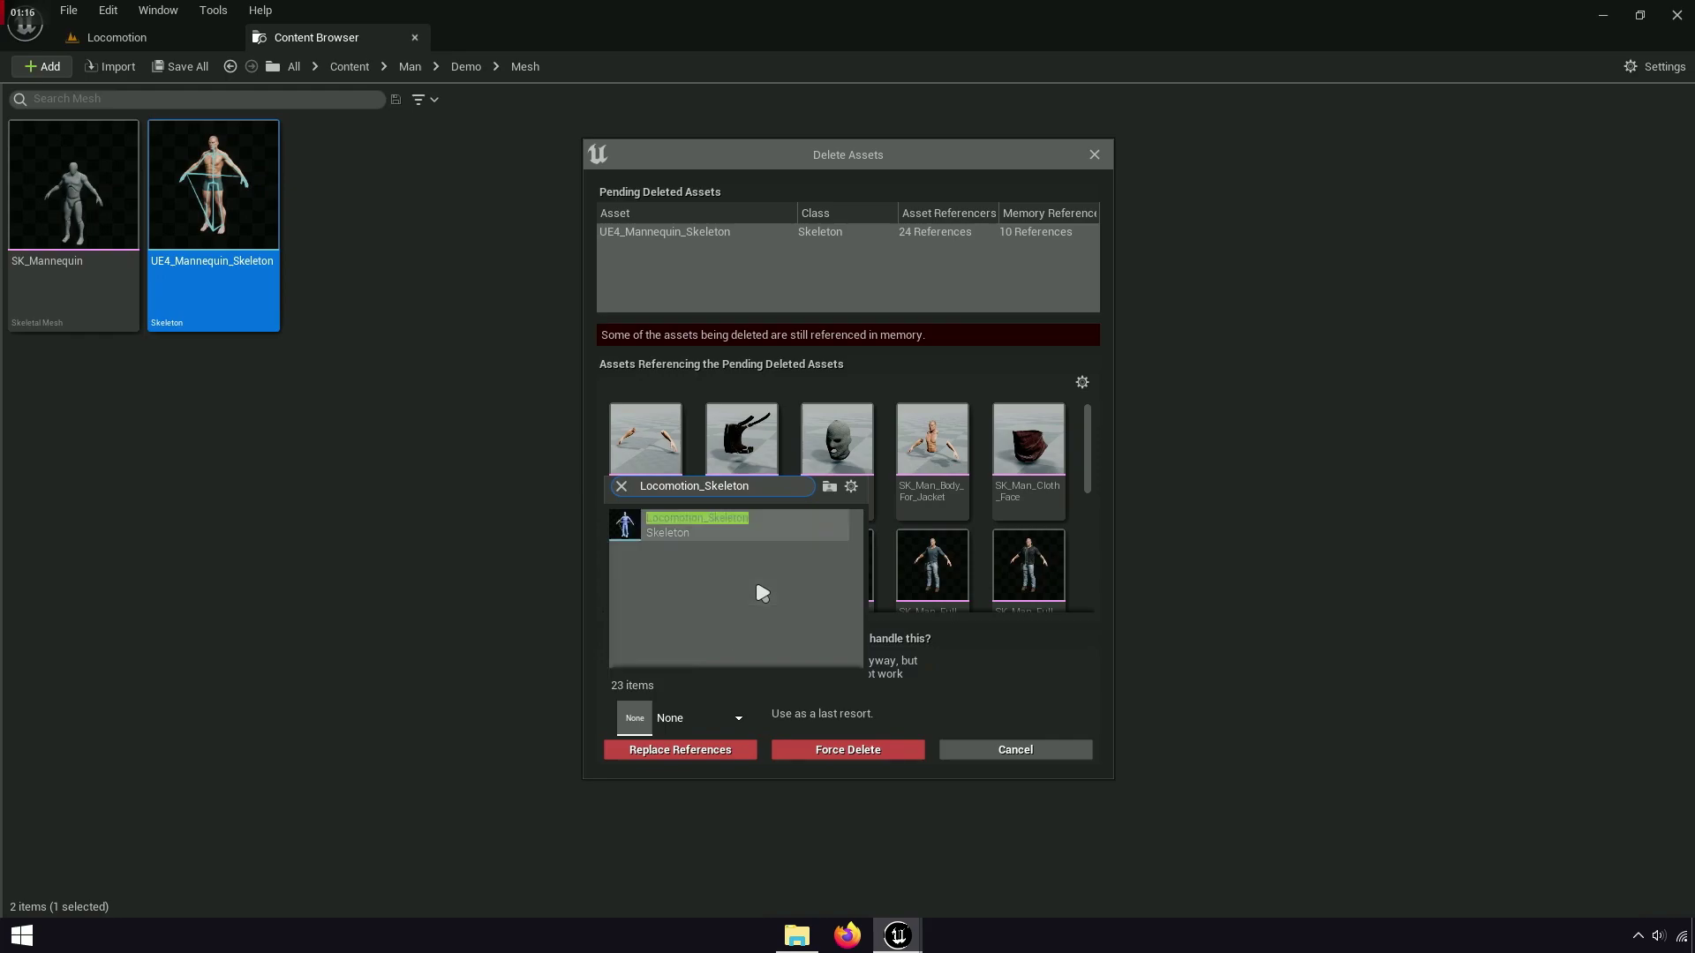
{"action": "left_click", "coordinate": [746, 526]}
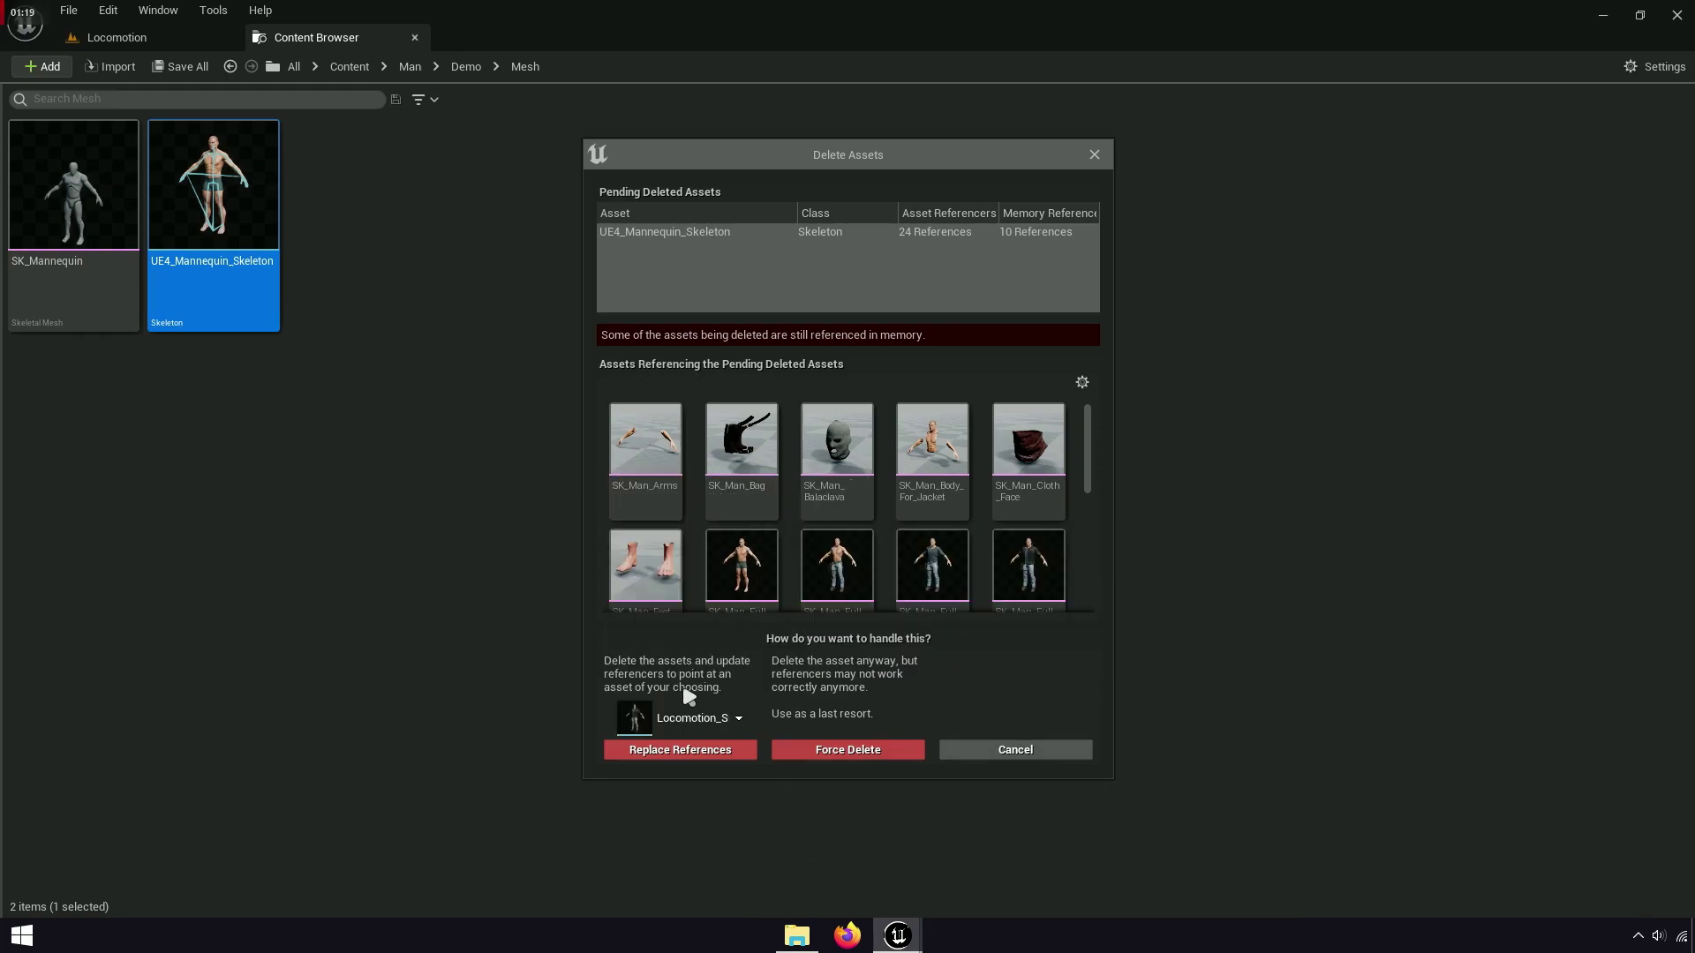
{"action": "left_click", "coordinate": [691, 752]}
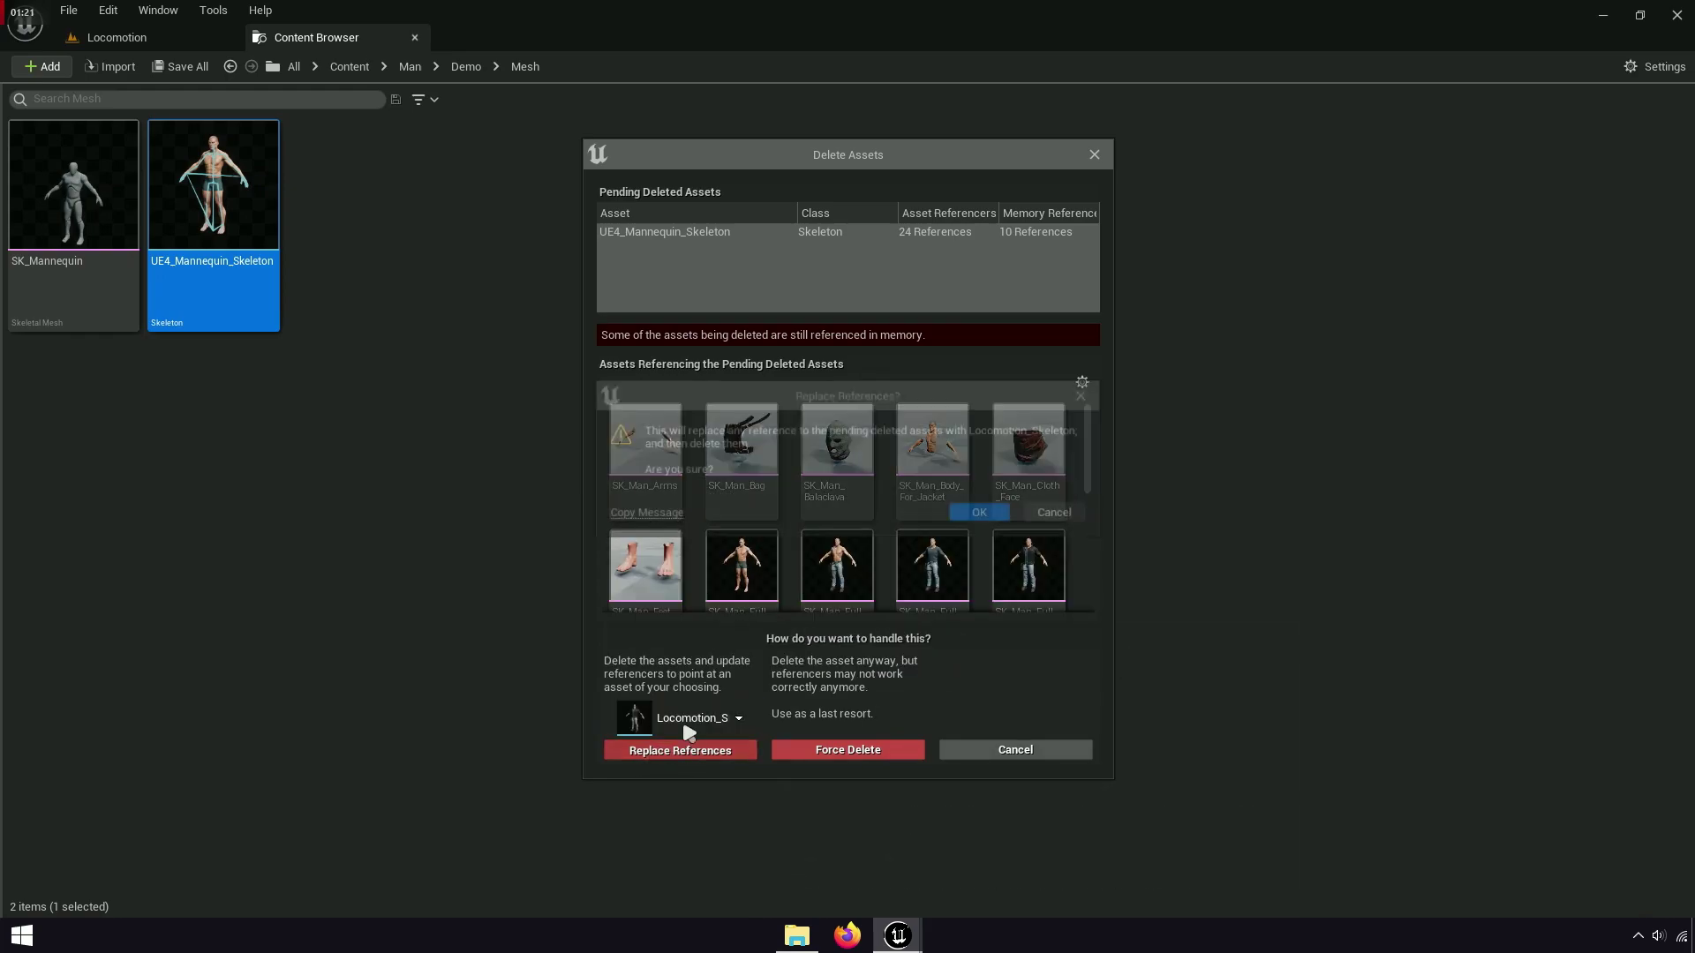
{"action": "left_click", "coordinate": [971, 519]}
{"action": "key", "text": "ctrl+shift+s"}
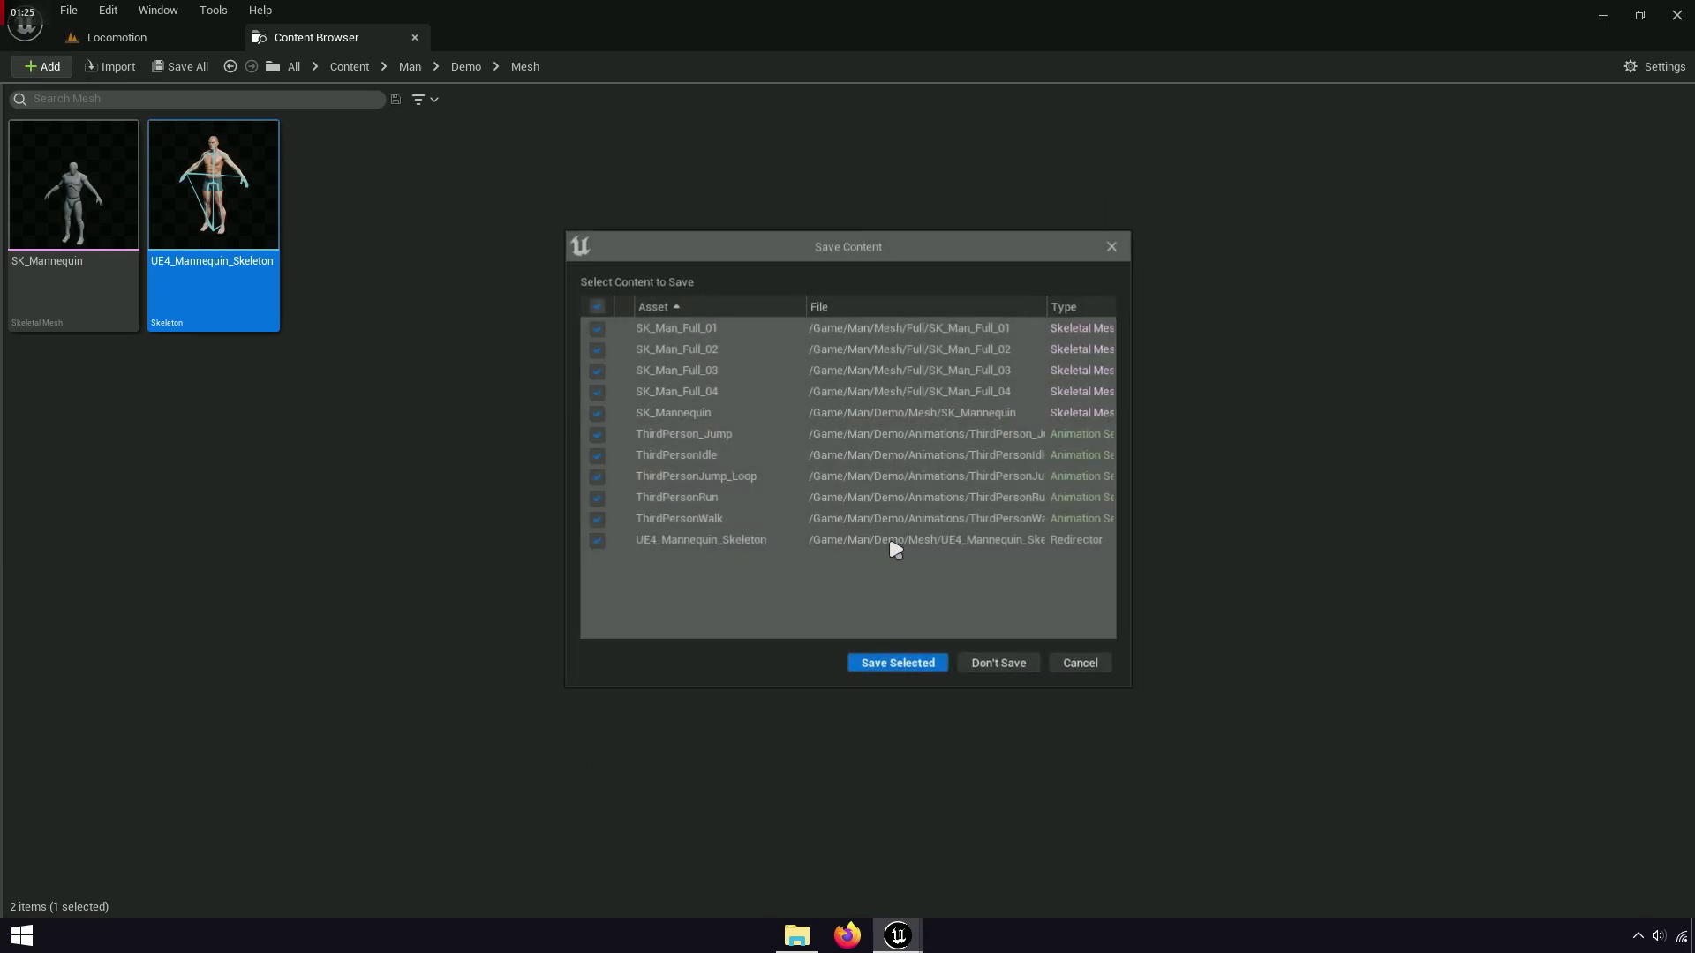
{"action": "left_click", "coordinate": [892, 662]}
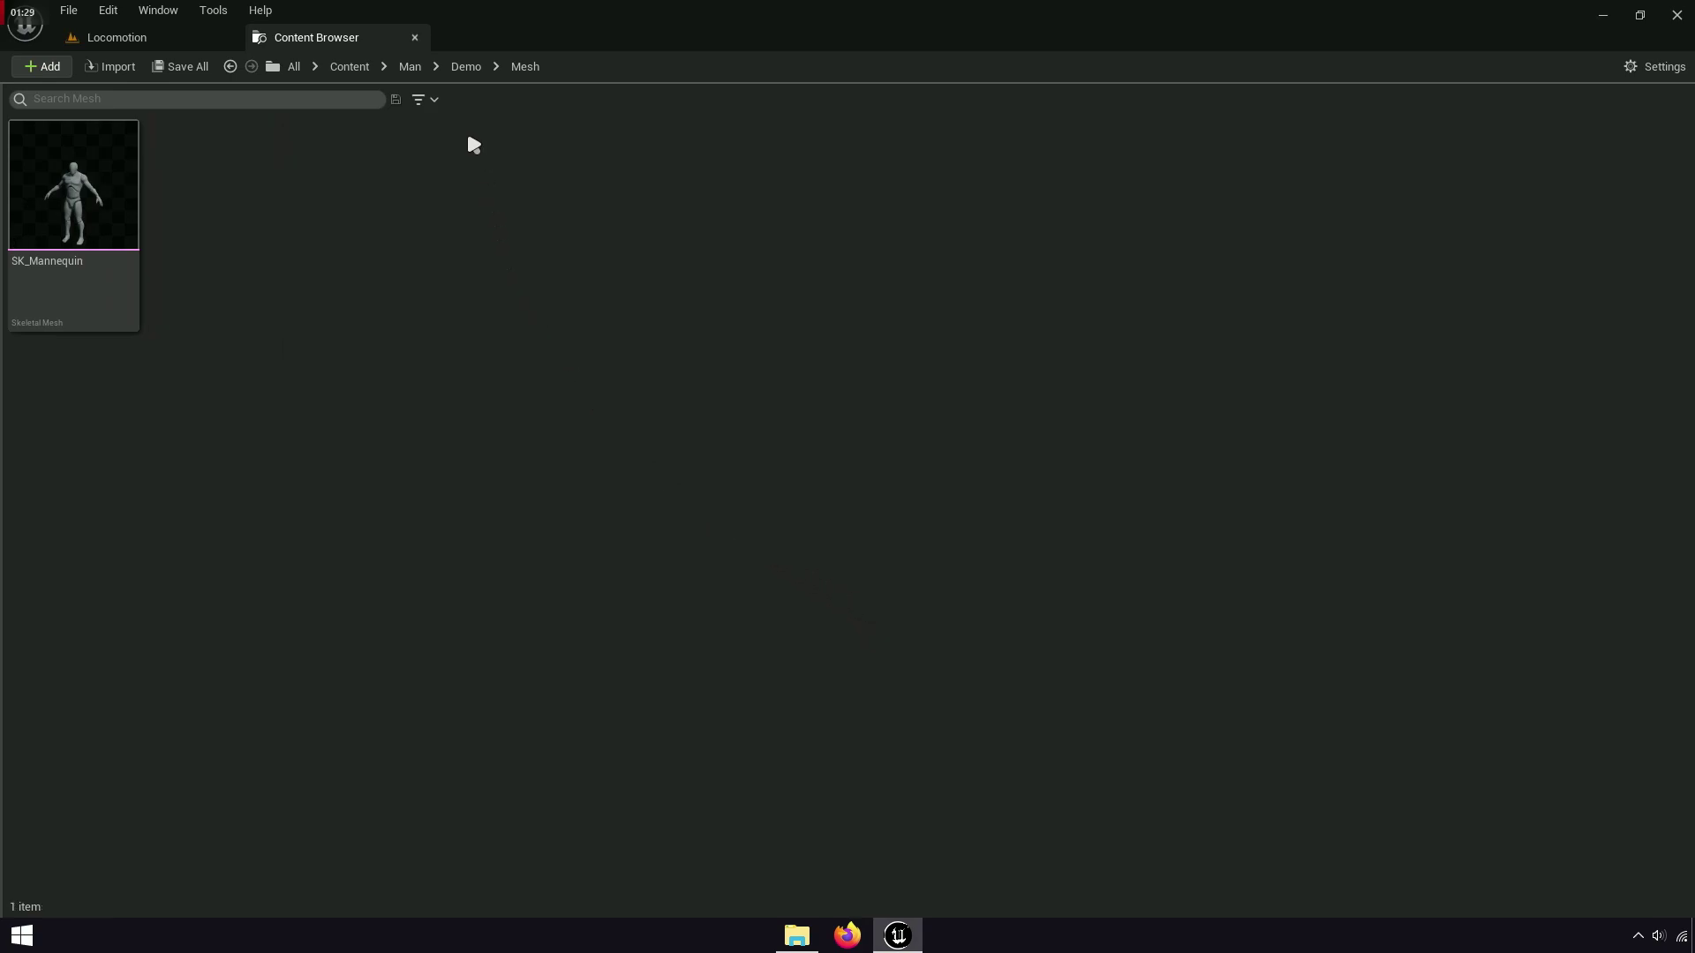
Go up to the Man folder and save all changes, including Locomotion_Skeleton
{"action": "left_click", "coordinate": [460, 71]}
{"action": "left_click", "coordinate": [413, 67]}
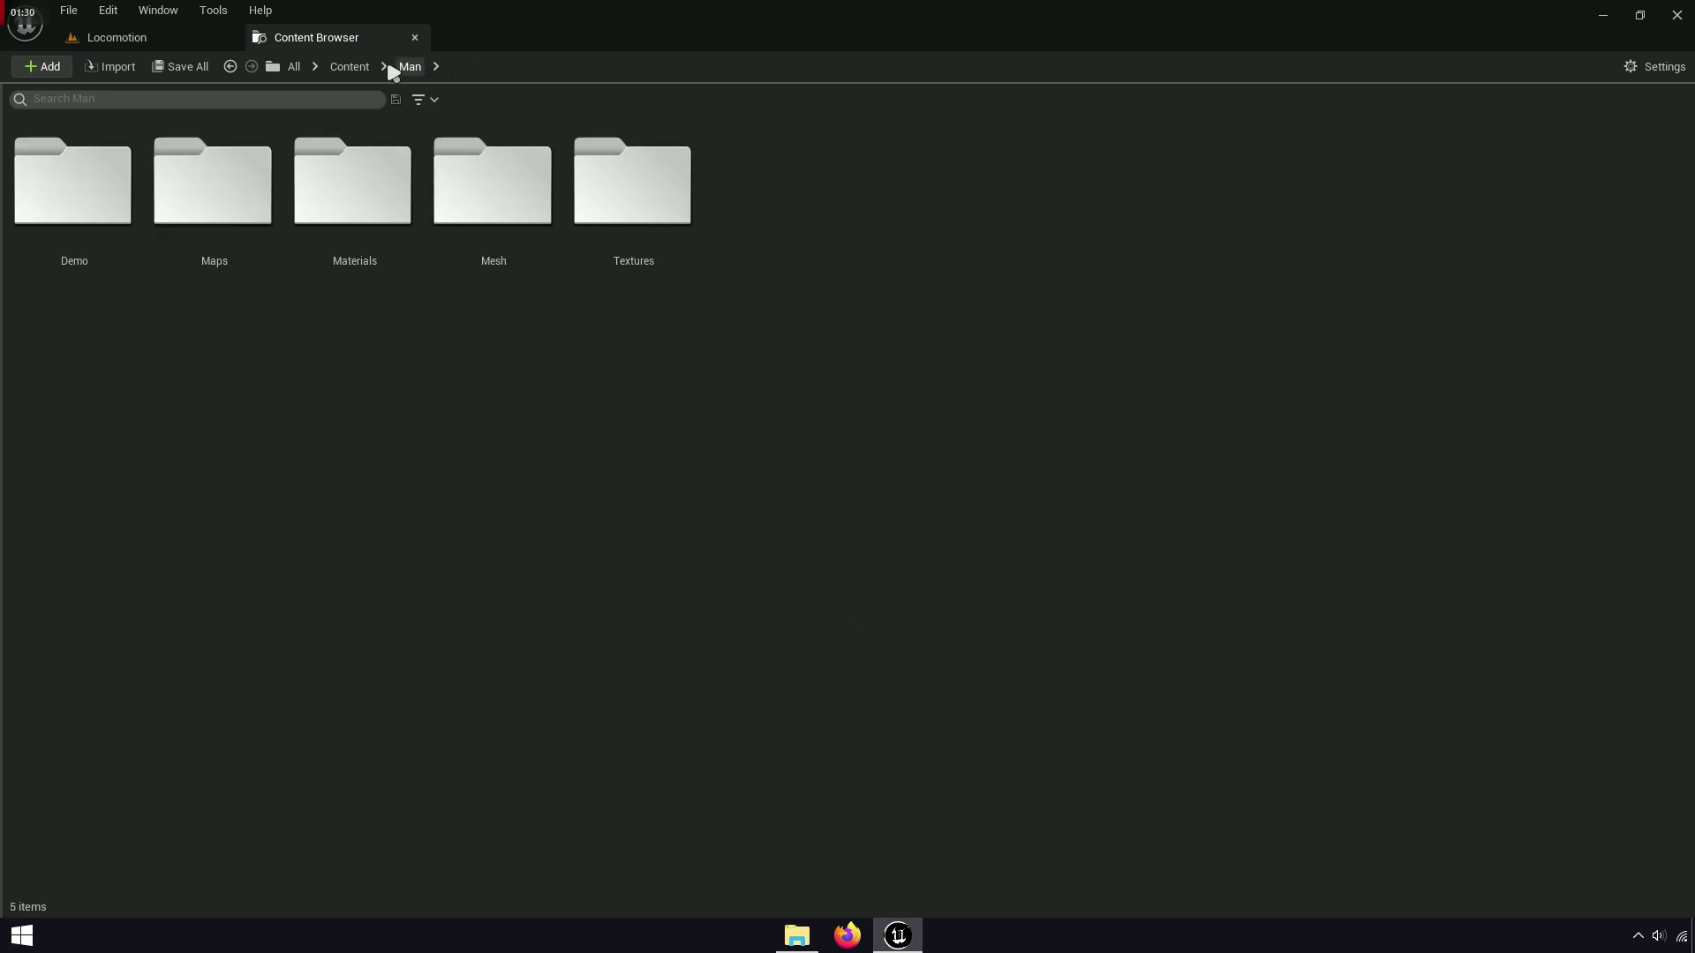
{"action": "left_click", "coordinate": [198, 76]}
{"action": "left_click", "coordinate": [990, 664]}
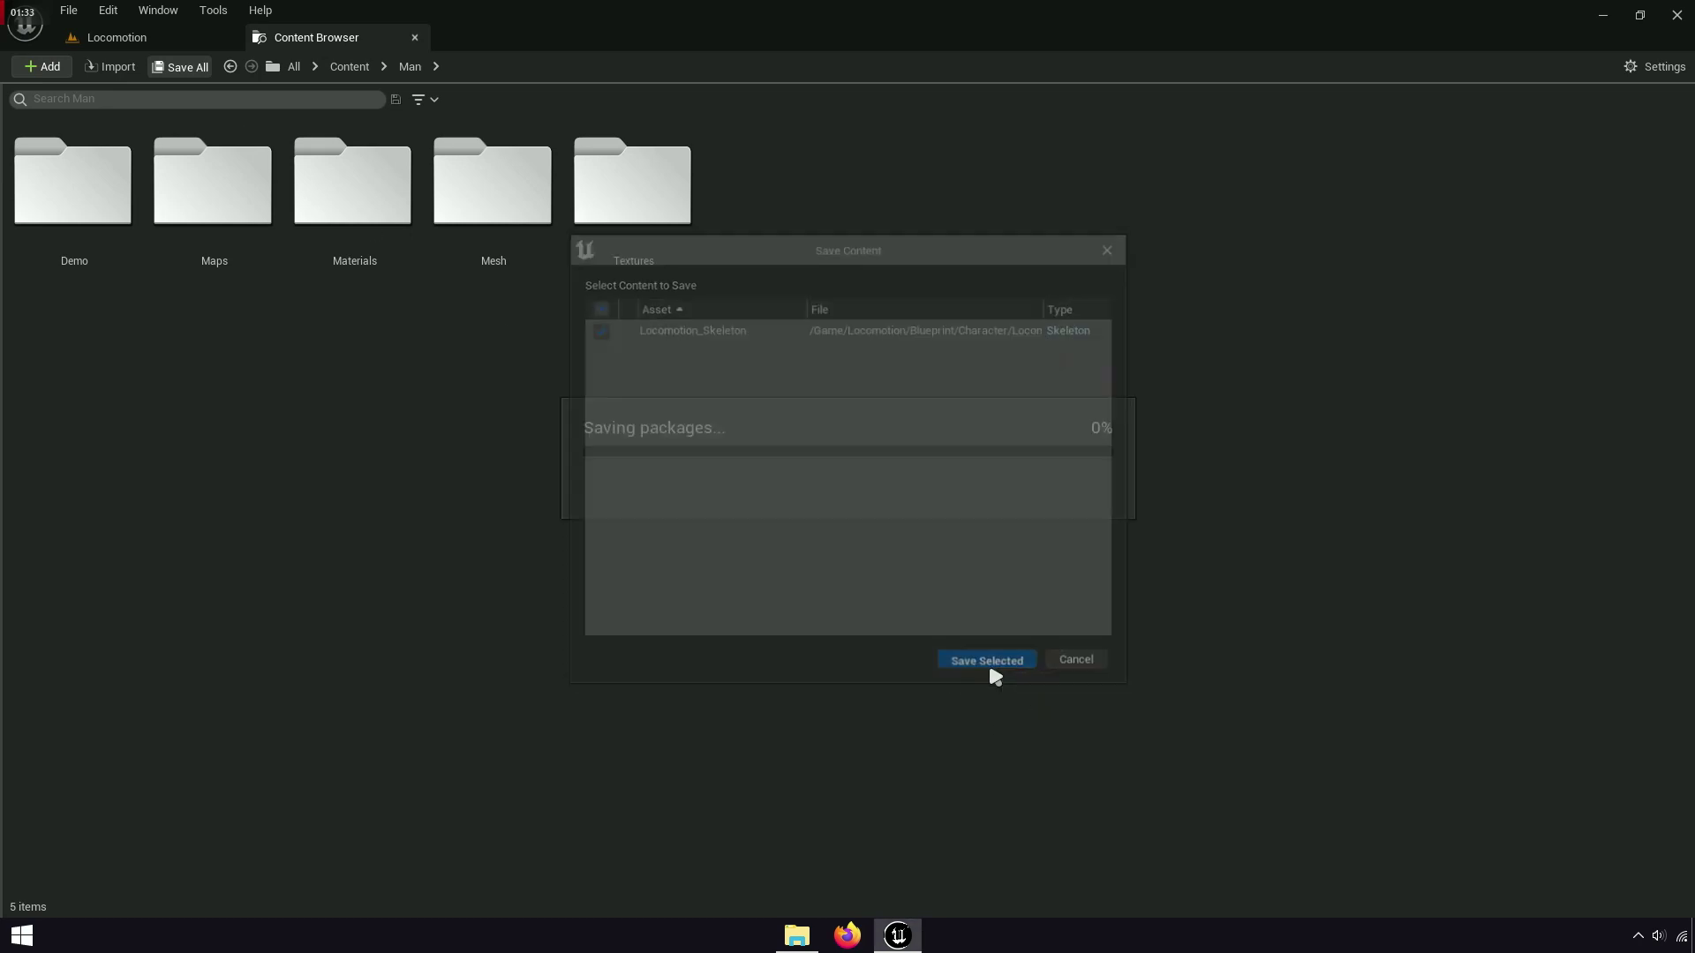
Open SK_Man_Full_01 from Man > Mesh > Full, dock its editor and view its skeleton
{"action": "left_click", "coordinate": [534, 290]}
{"action": "double_click", "coordinate": [533, 290]}
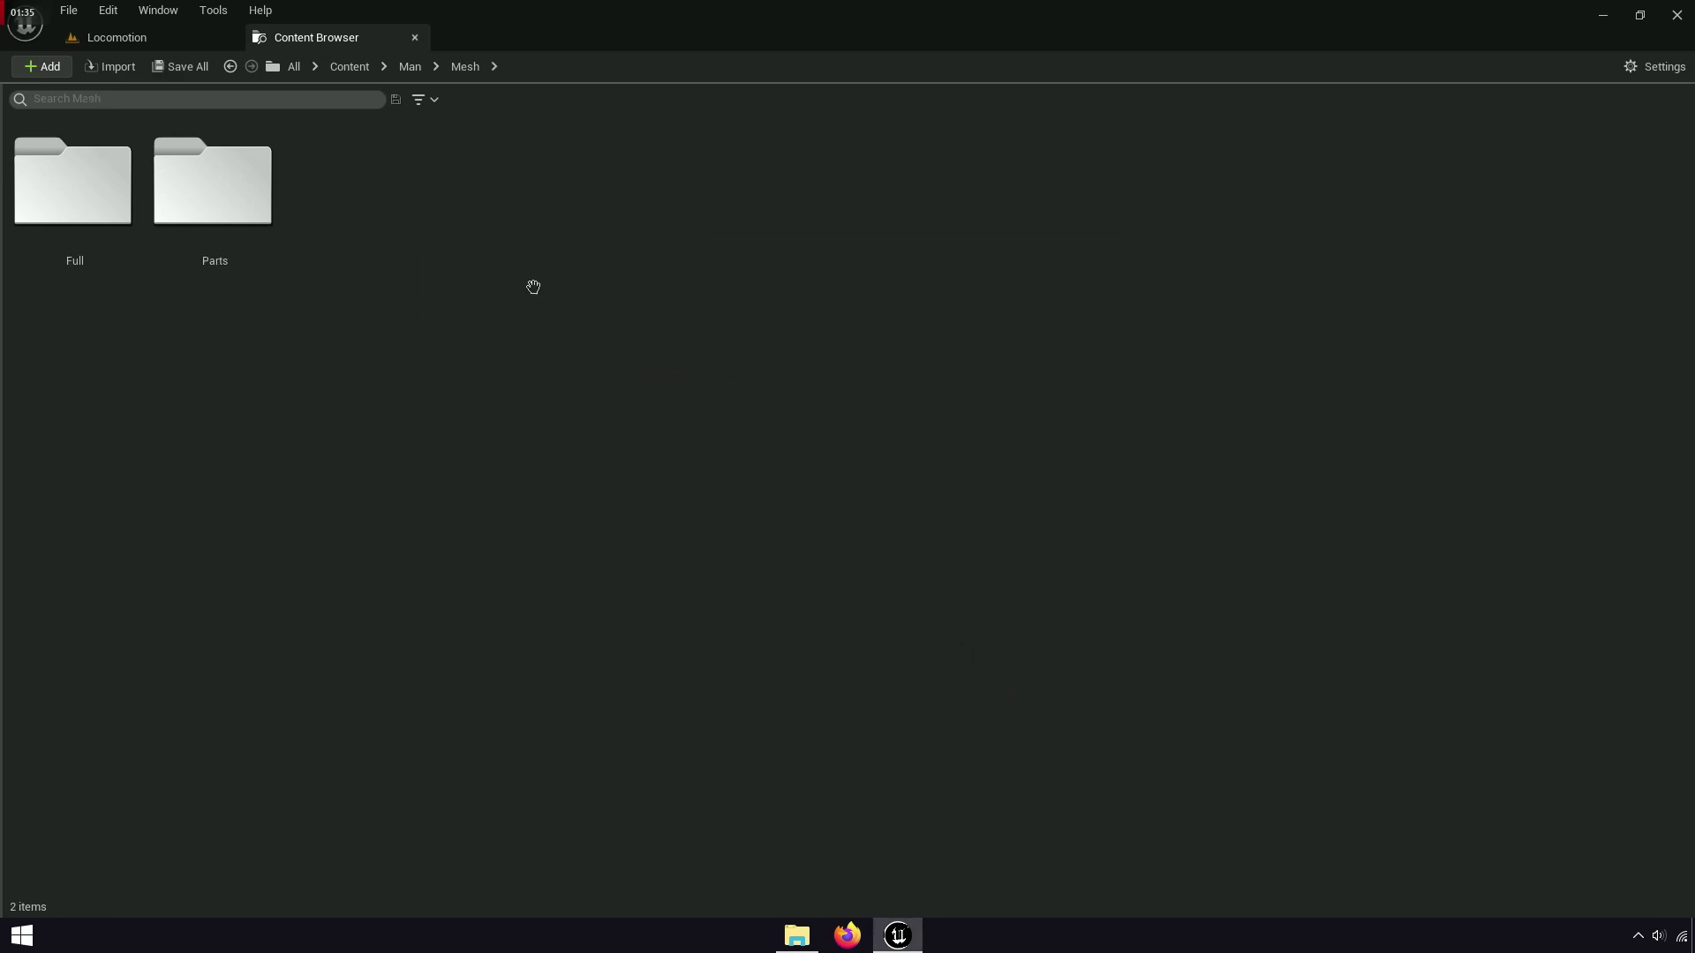
{"action": "double_click", "coordinate": [108, 287]}
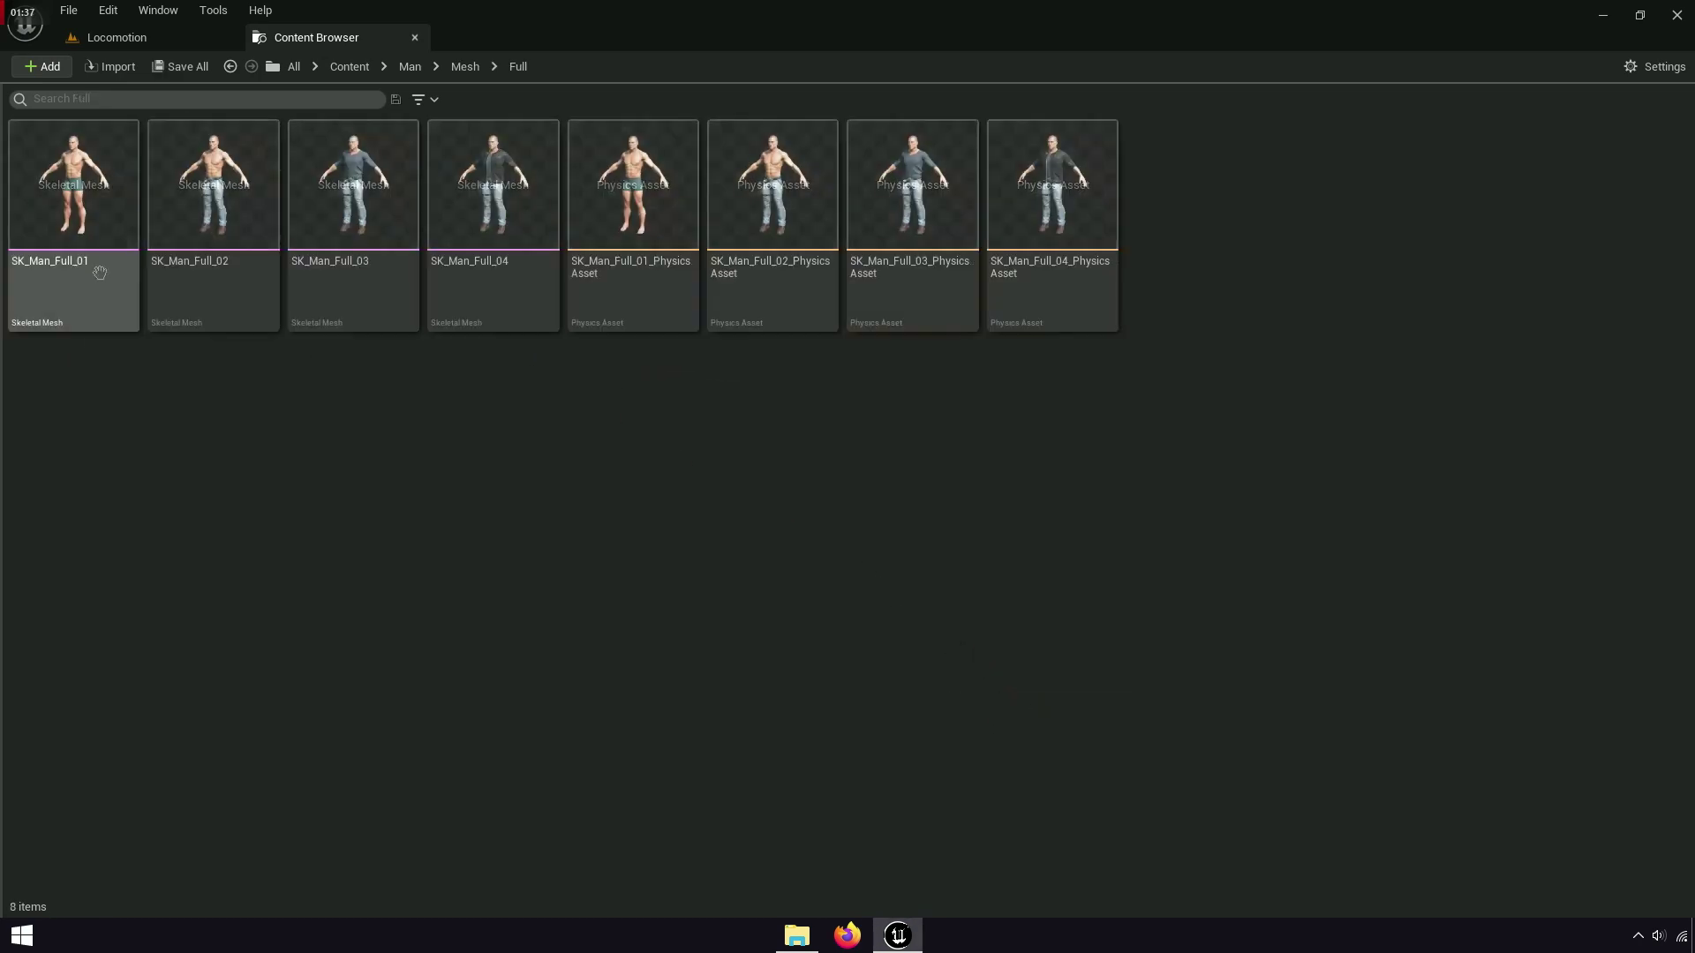
{"action": "left_click", "coordinate": [110, 293]}
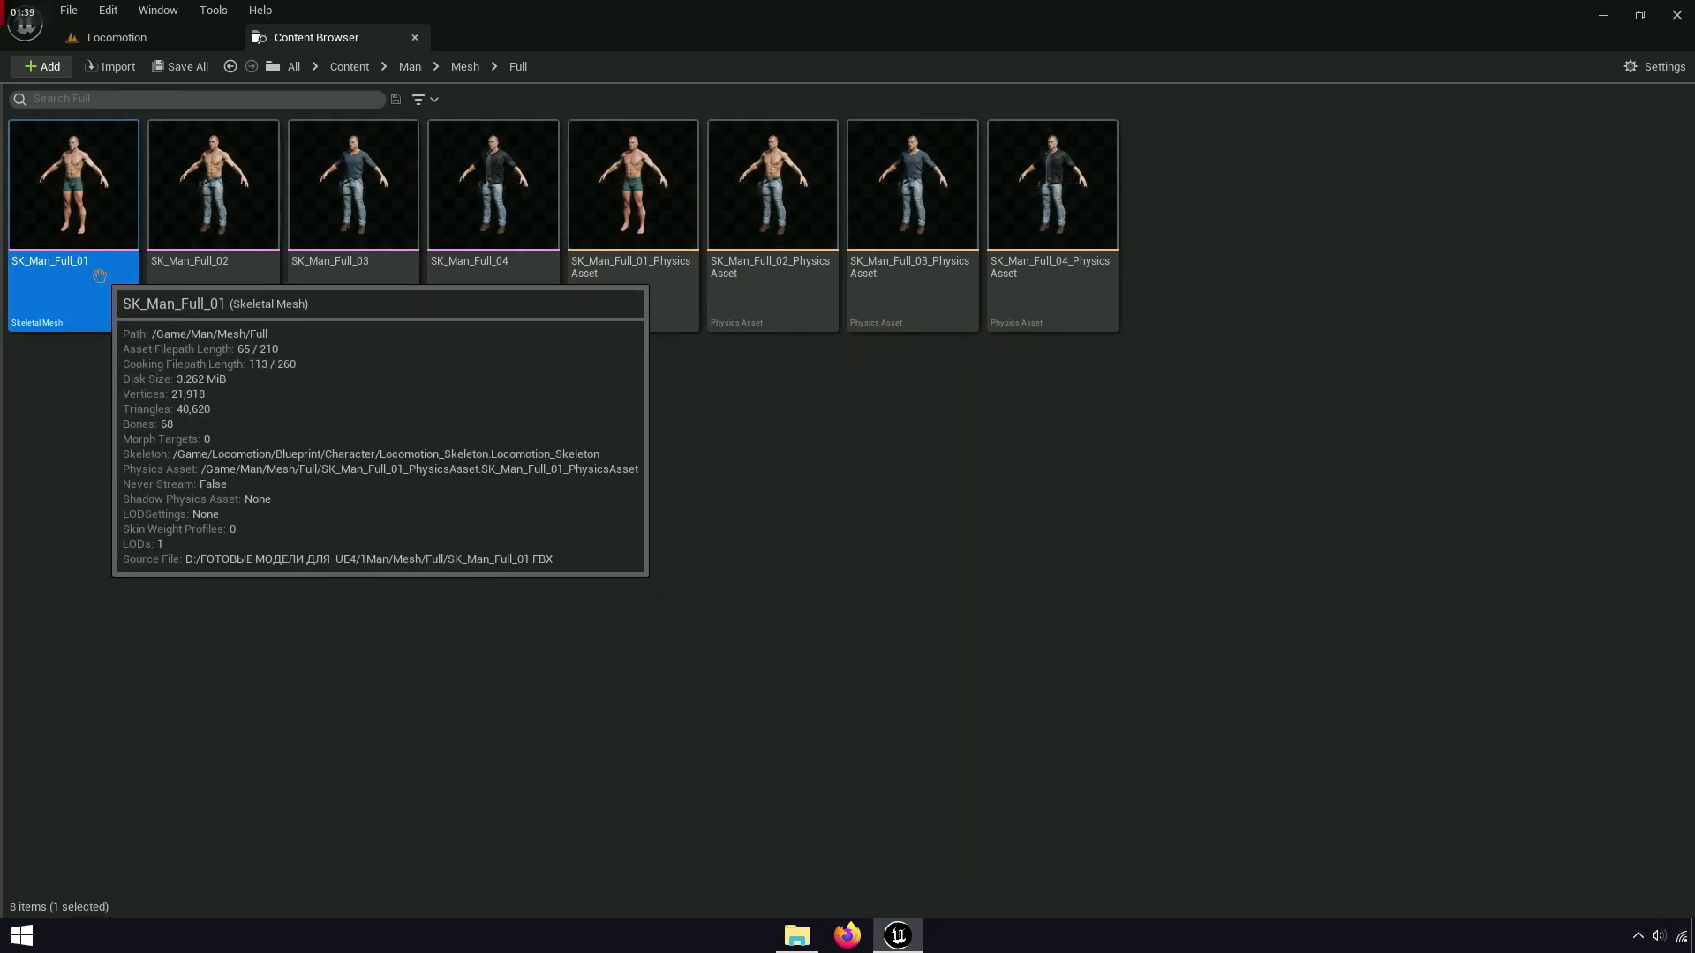
{"action": "double_click", "coordinate": [120, 284]}
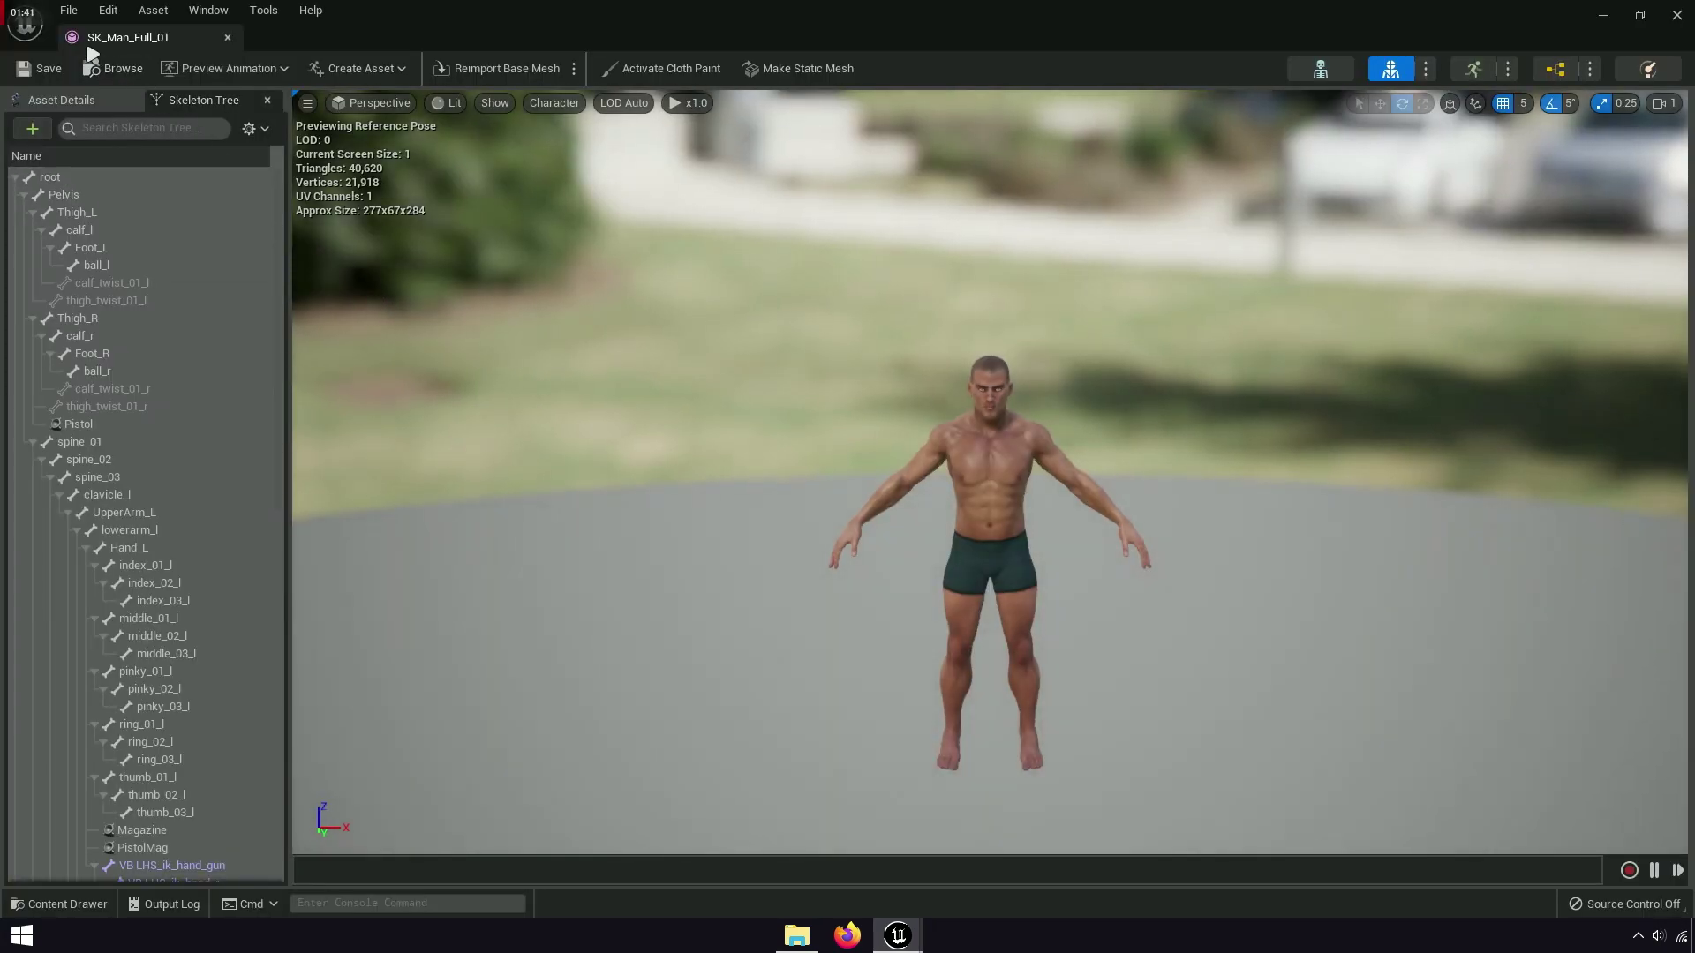
{"action": "left_click_drag", "start_coordinate": [89, 50], "coordinate": [488, 51]}
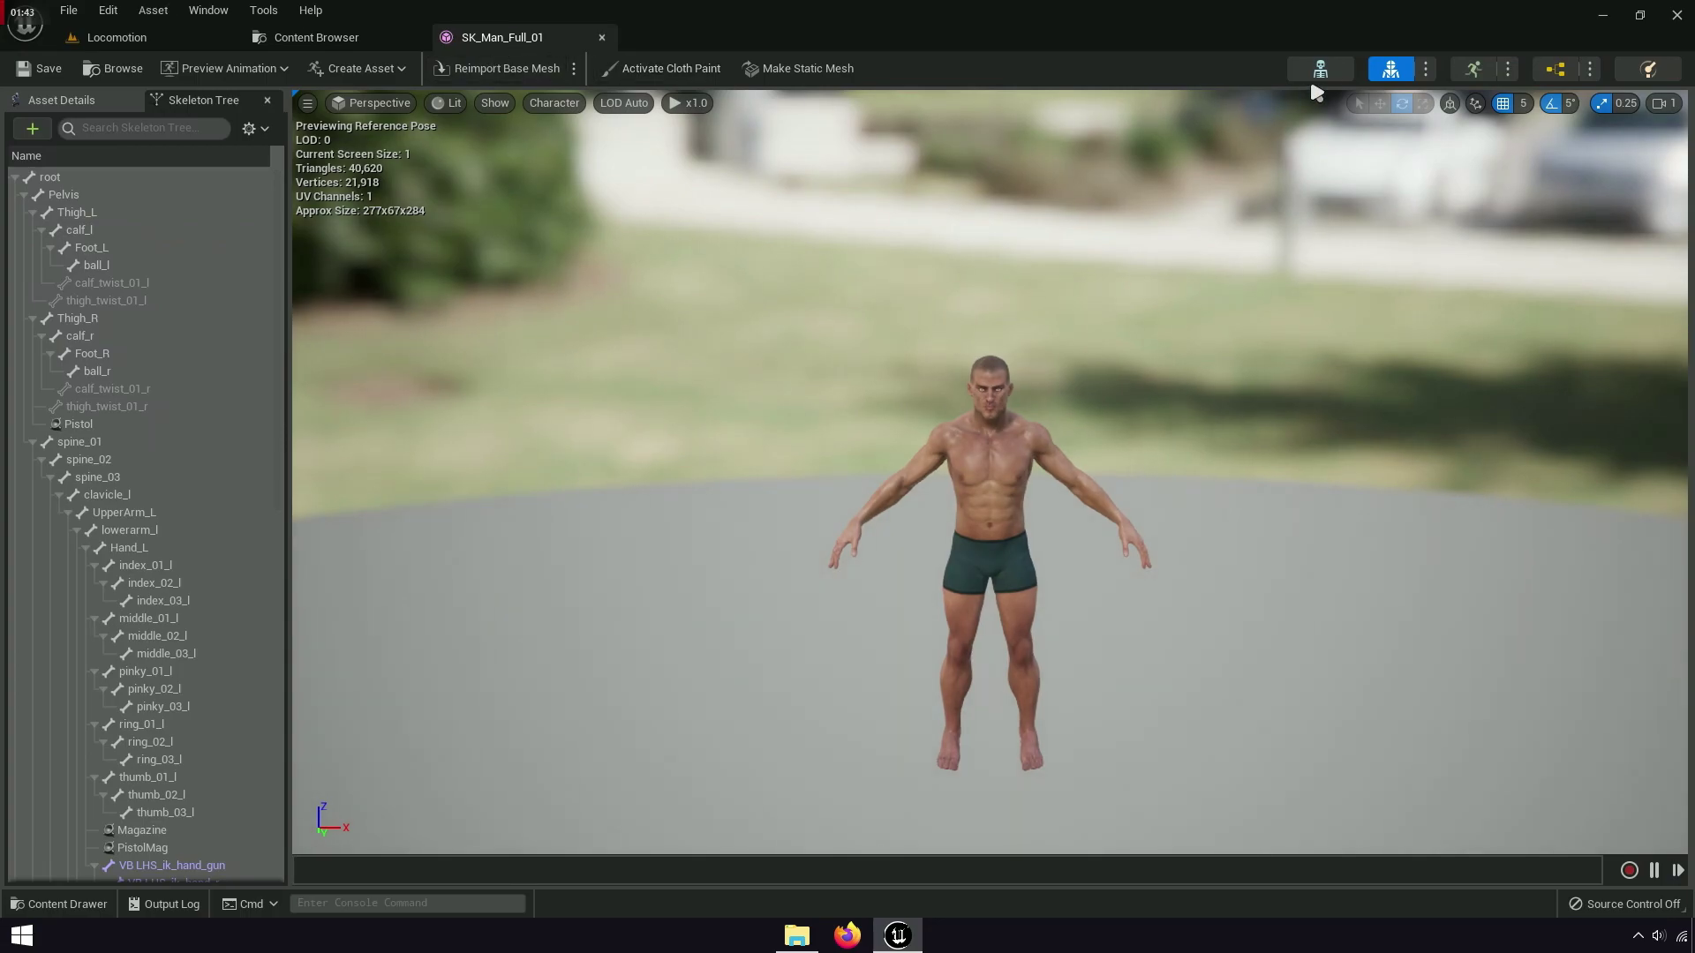
{"action": "left_click", "coordinate": [1319, 71]}
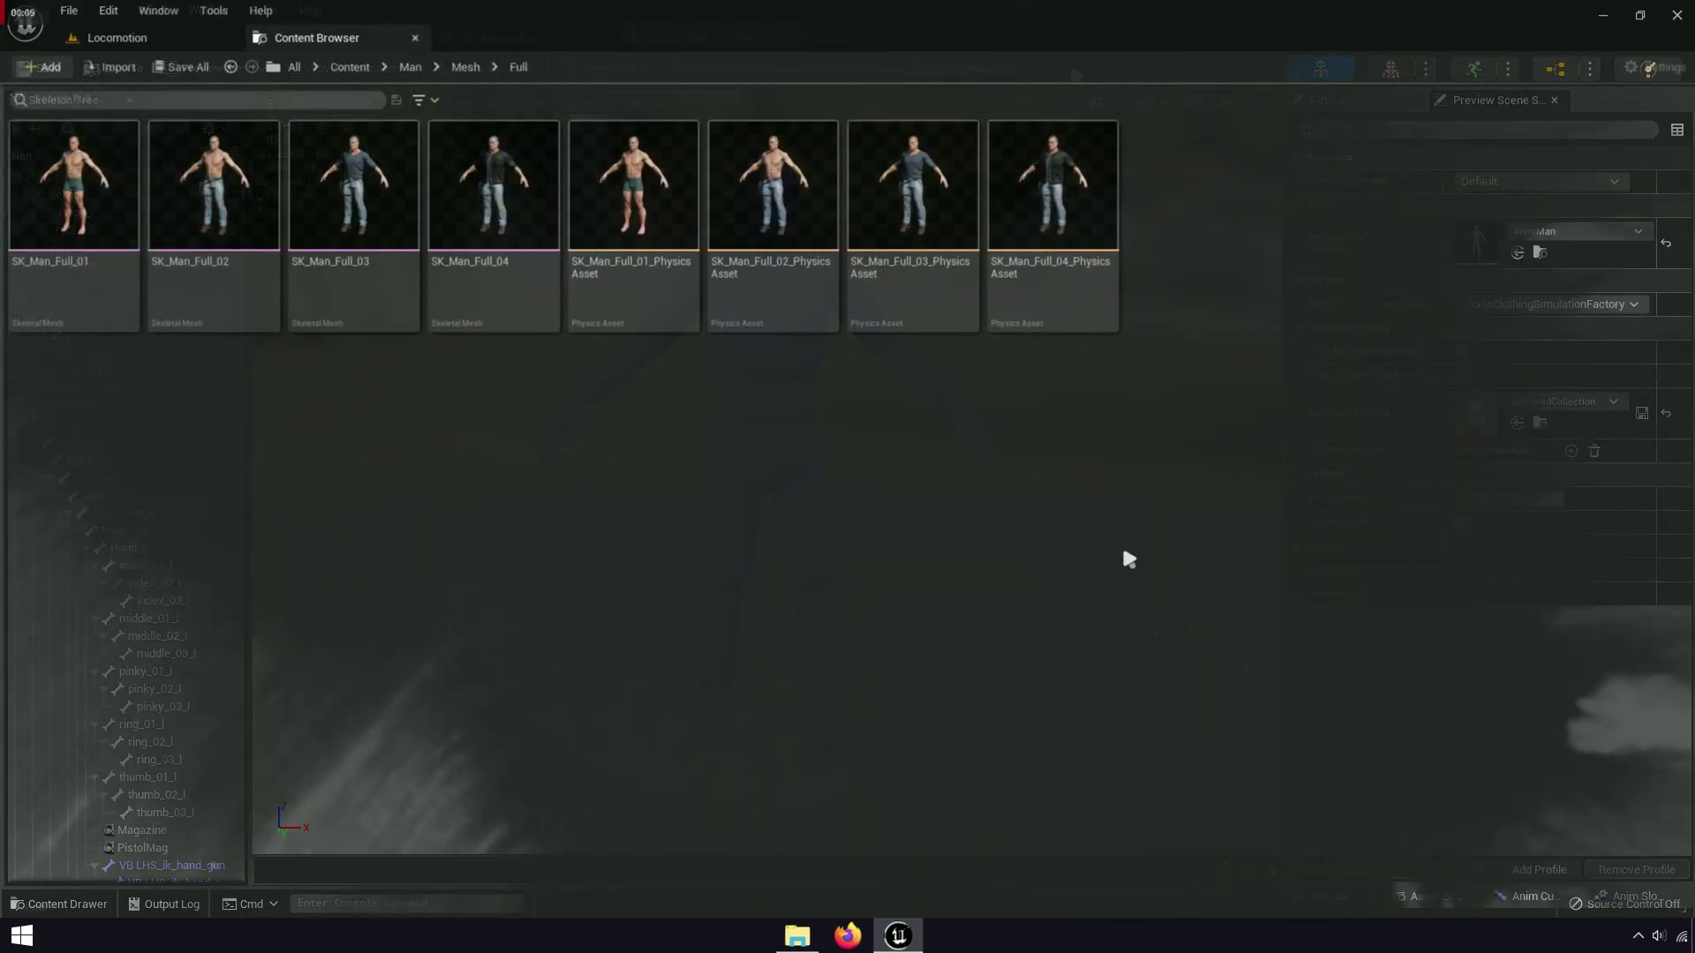
Copy the SK_Man_Full_04 name, then return to the Content folder
{"action": "left_click", "coordinate": [544, 328]}
{"action": "key", "text": "Left"}
{"action": "key", "text": "Left"}
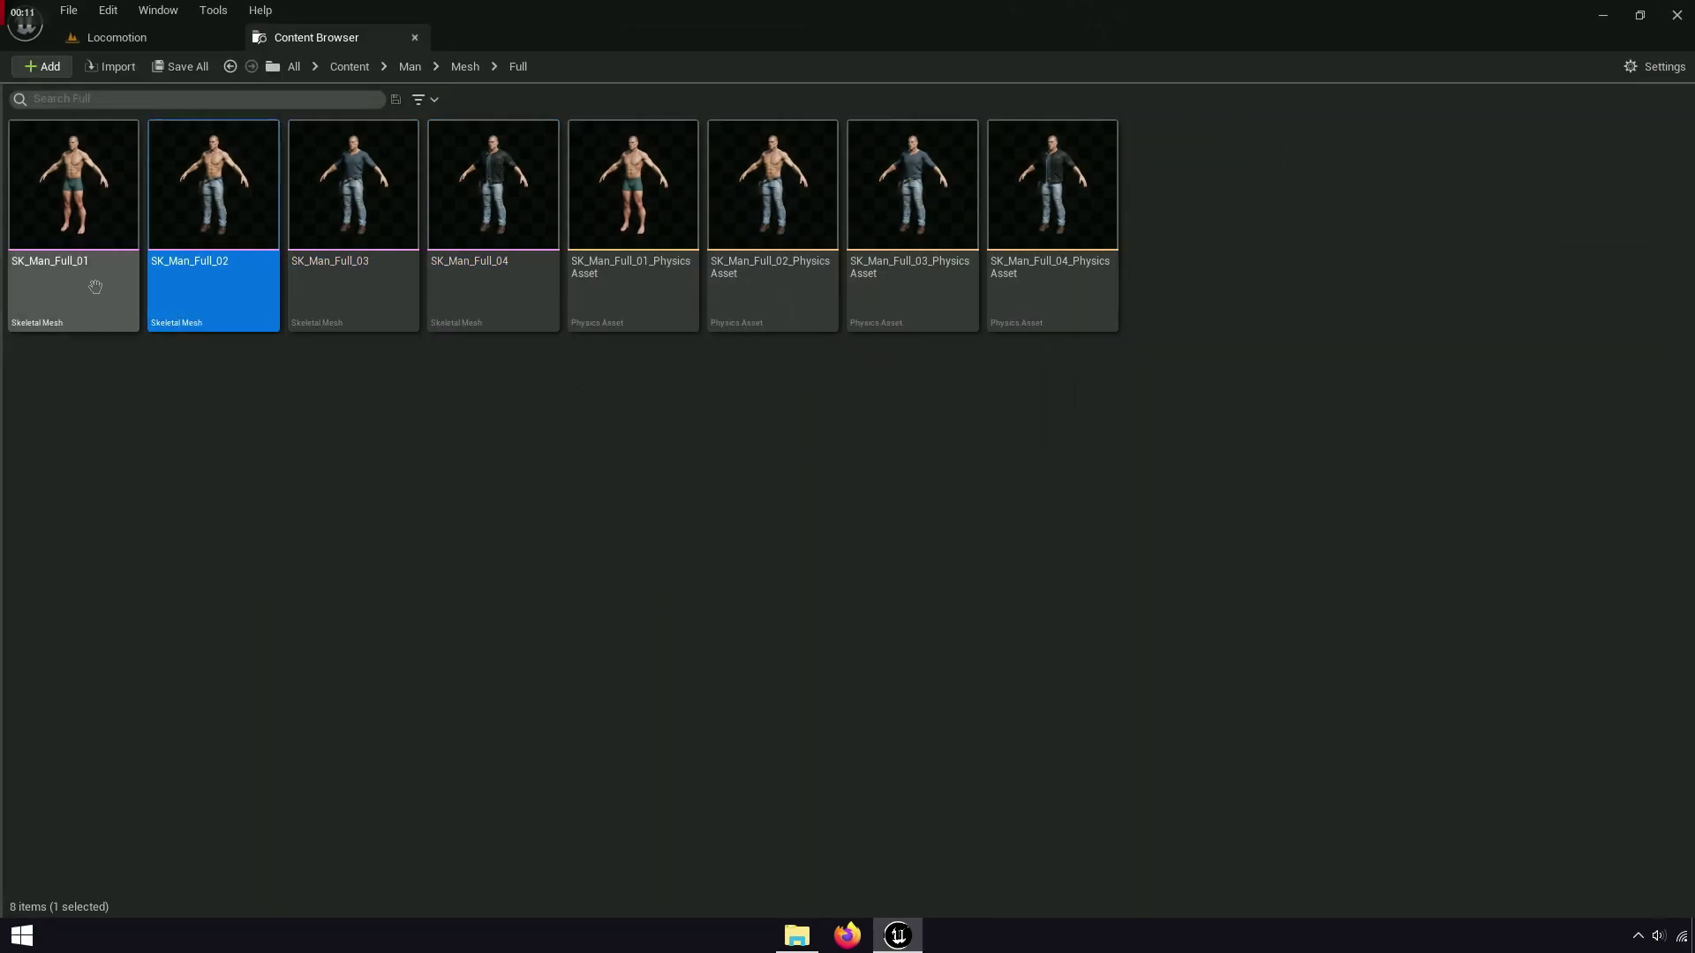
{"action": "key", "text": "Left"}
{"action": "left_click", "coordinate": [482, 291]}
{"action": "left_click", "coordinate": [477, 263]}
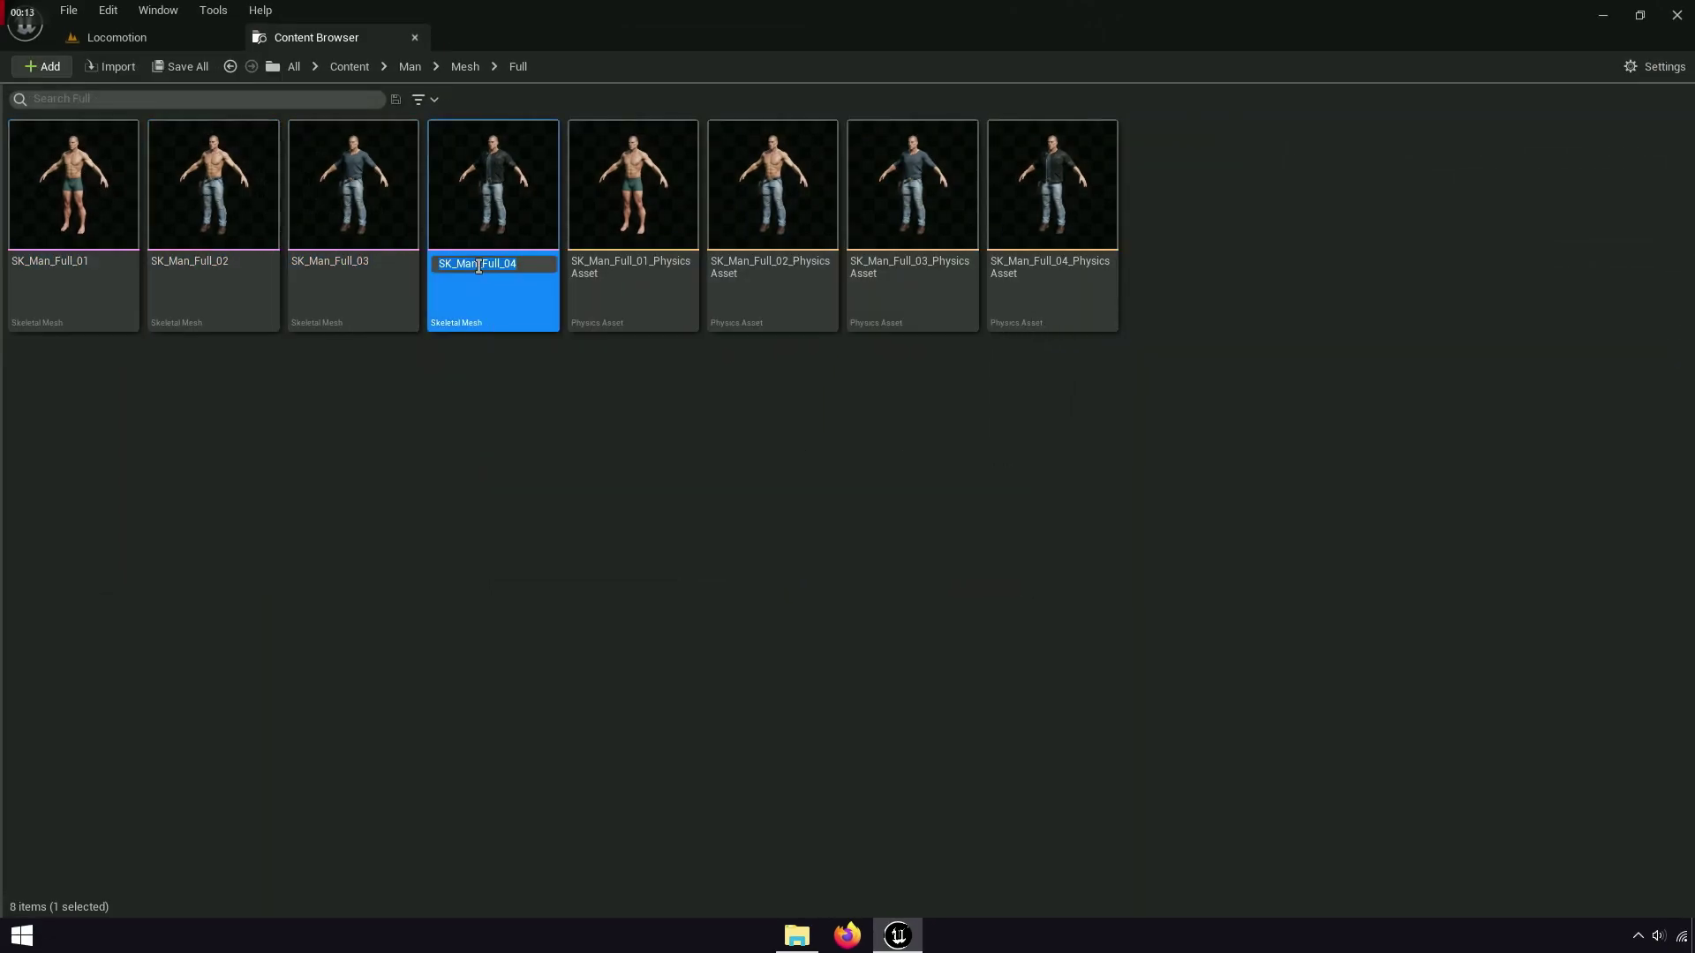
{"action": "right_click", "coordinate": [479, 269]}
{"action": "left_click", "coordinate": [536, 344]}
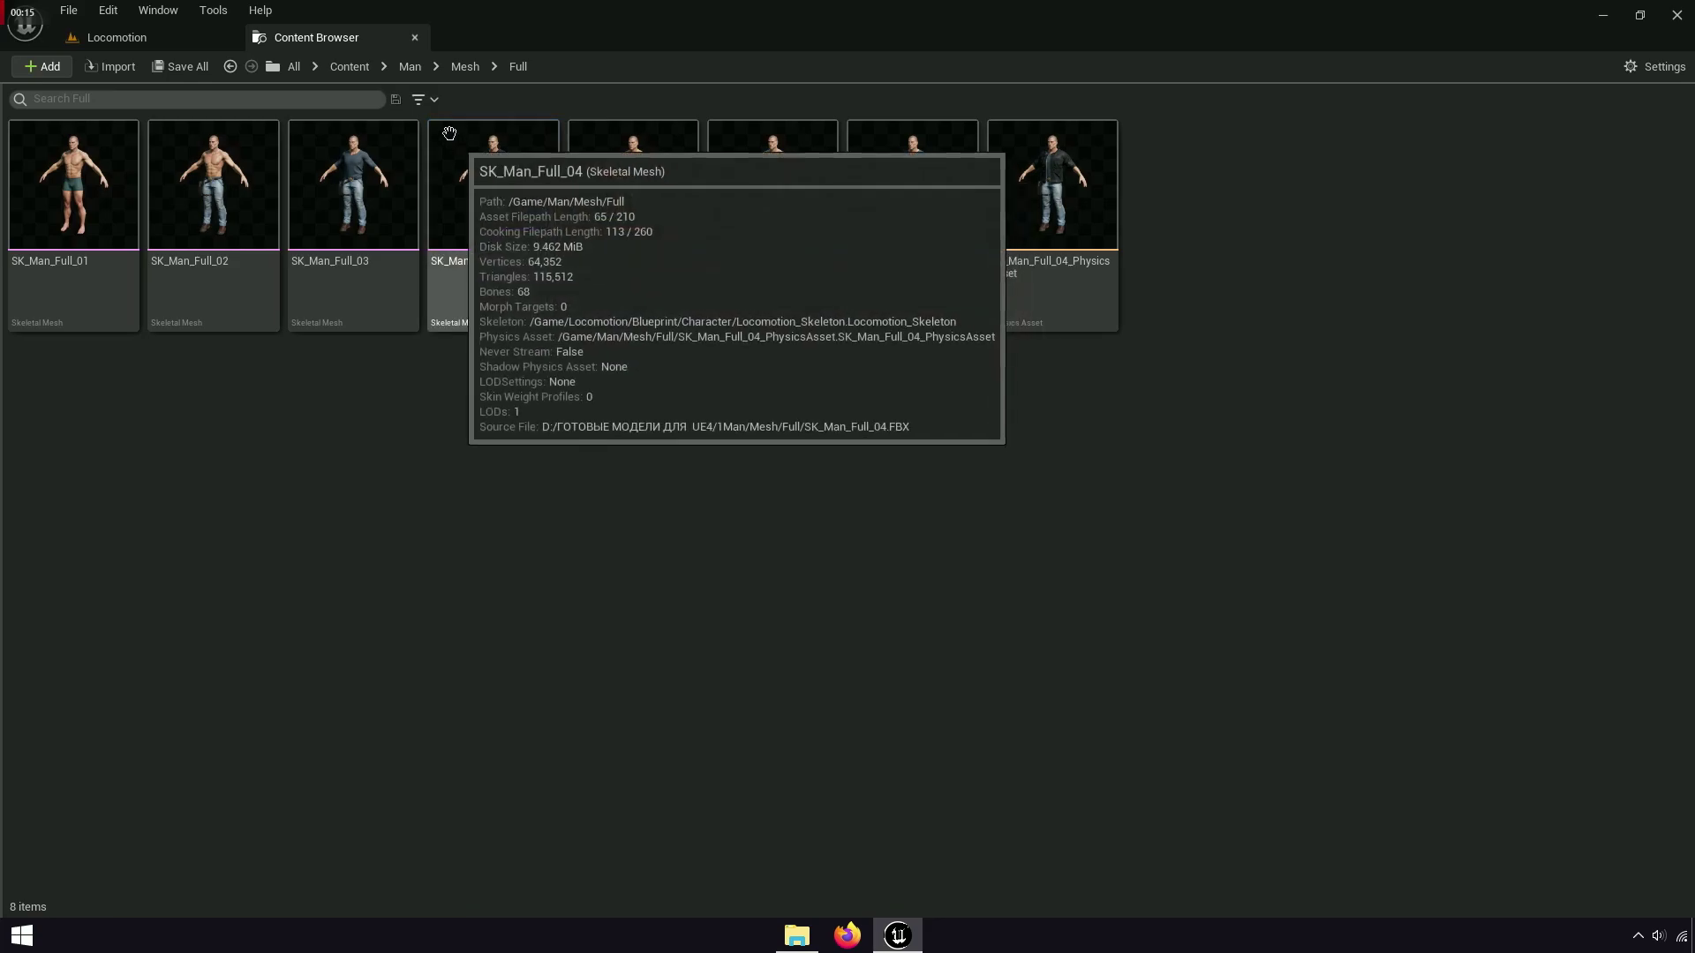
{"action": "left_click", "coordinate": [350, 66]}
Open the Locomotion character blueprint from Locomotion > Blueprint
{"action": "left_click", "coordinate": [103, 286]}
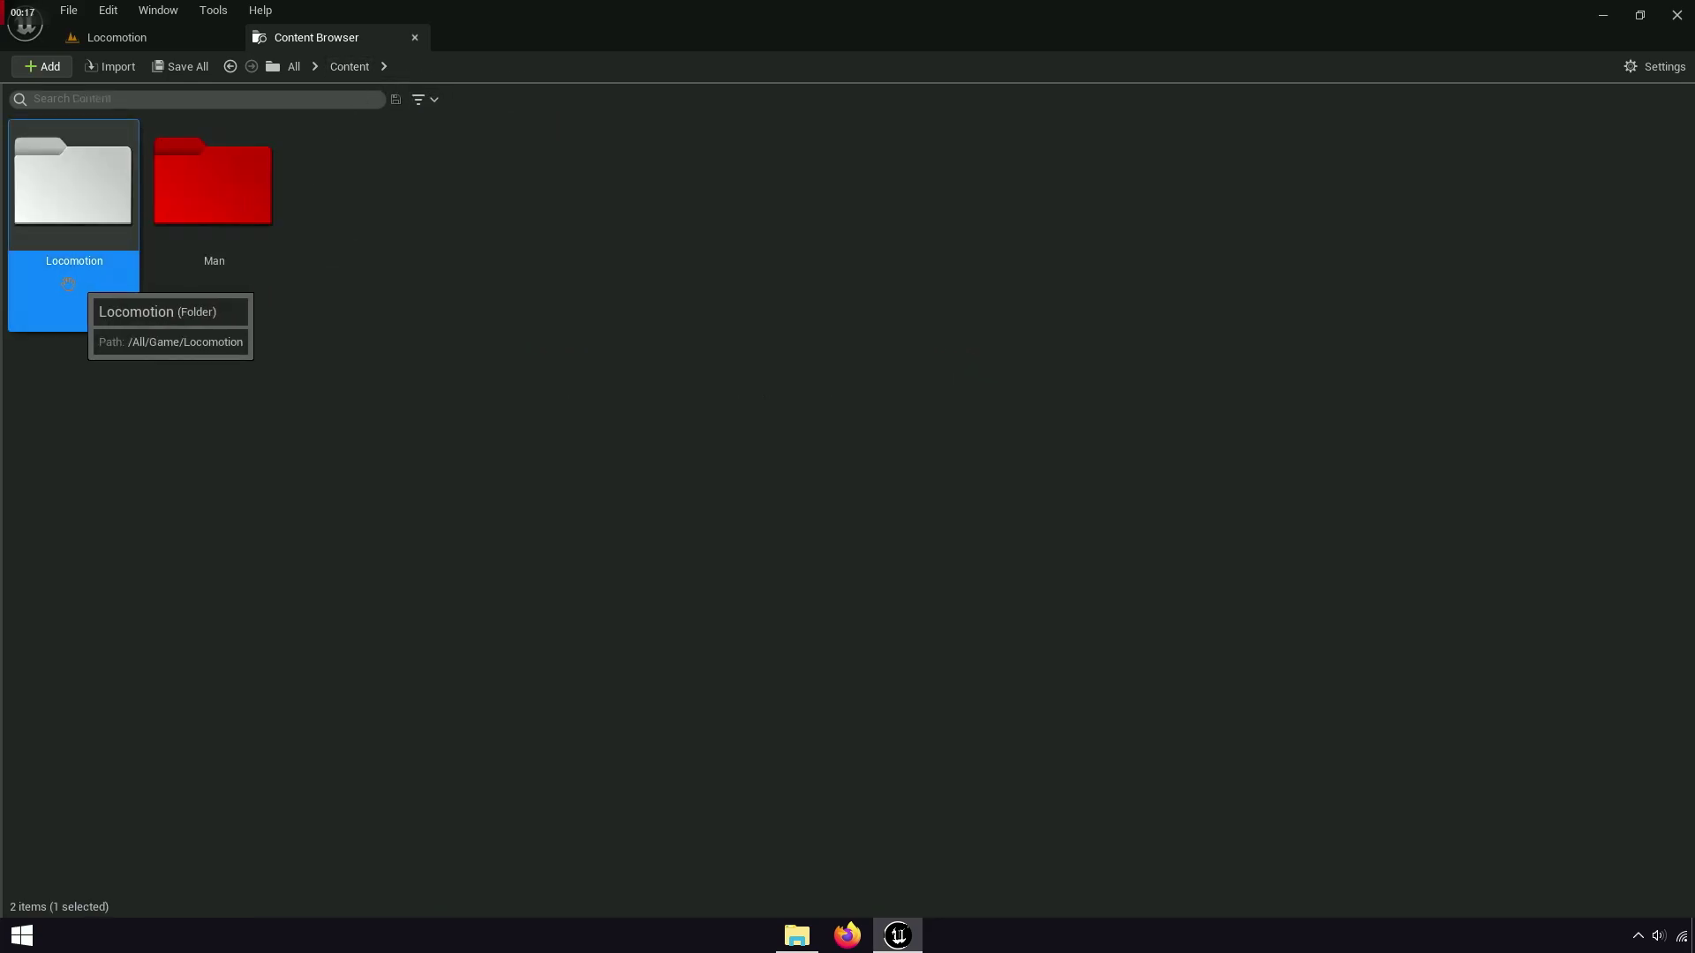
{"action": "double_click", "coordinate": [102, 287]}
{"action": "left_click", "coordinate": [227, 286]}
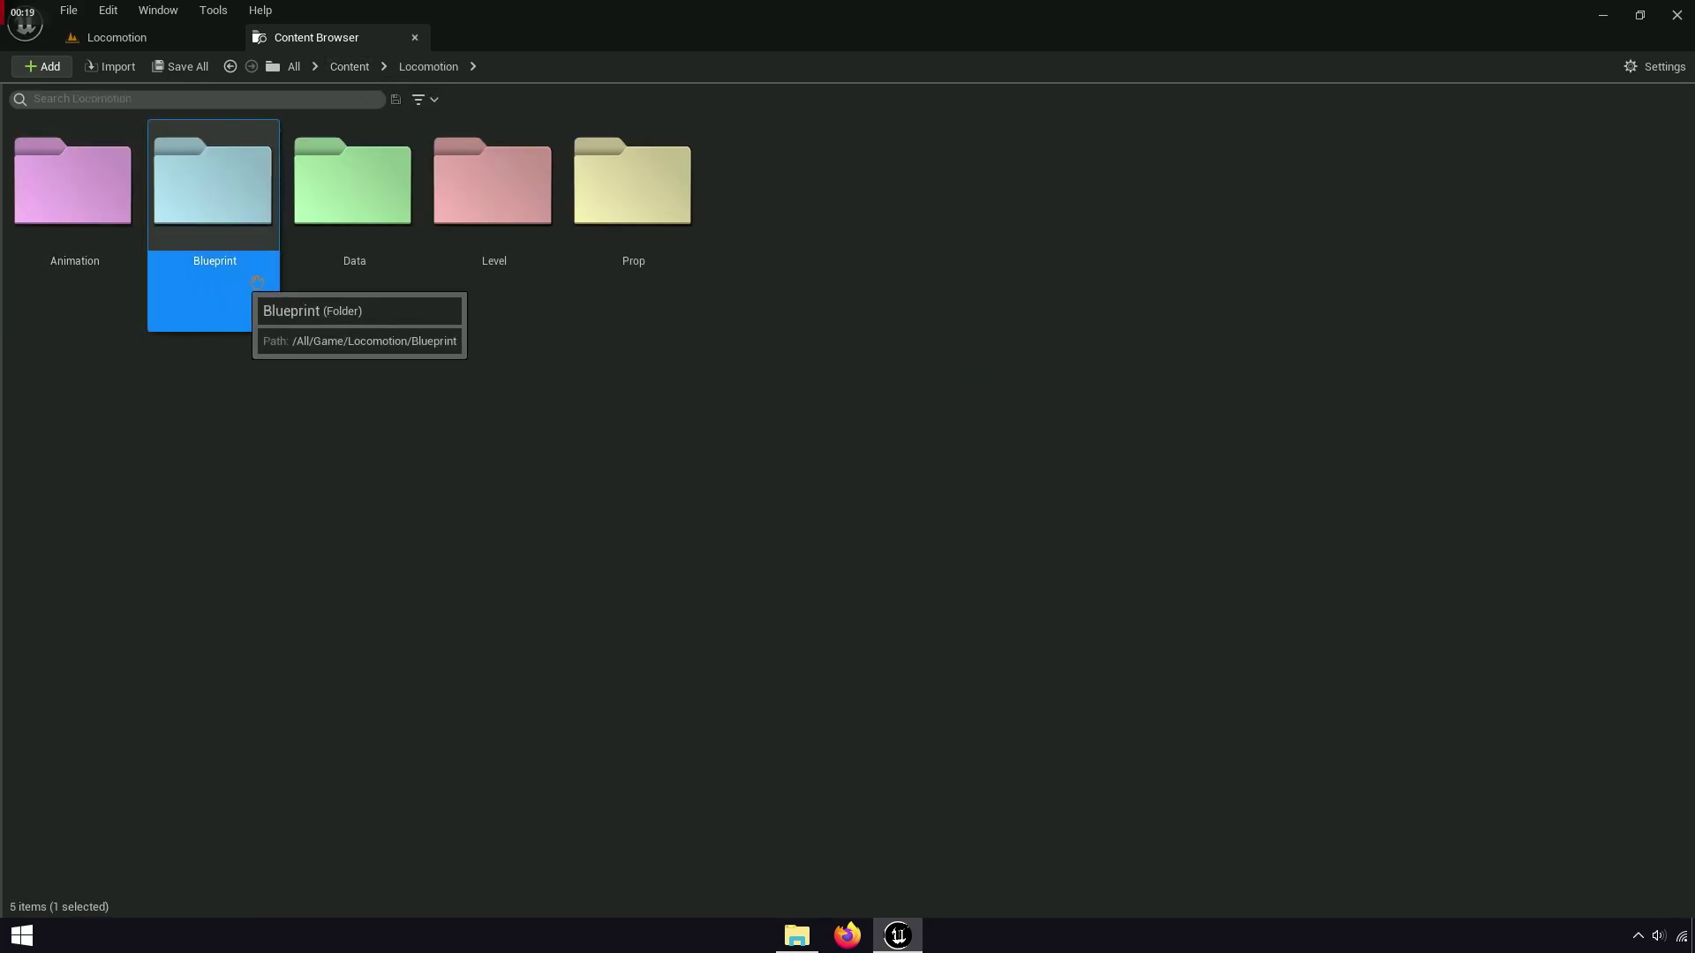
{"action": "double_click", "coordinate": [231, 287]}
{"action": "double_click", "coordinate": [802, 289]}
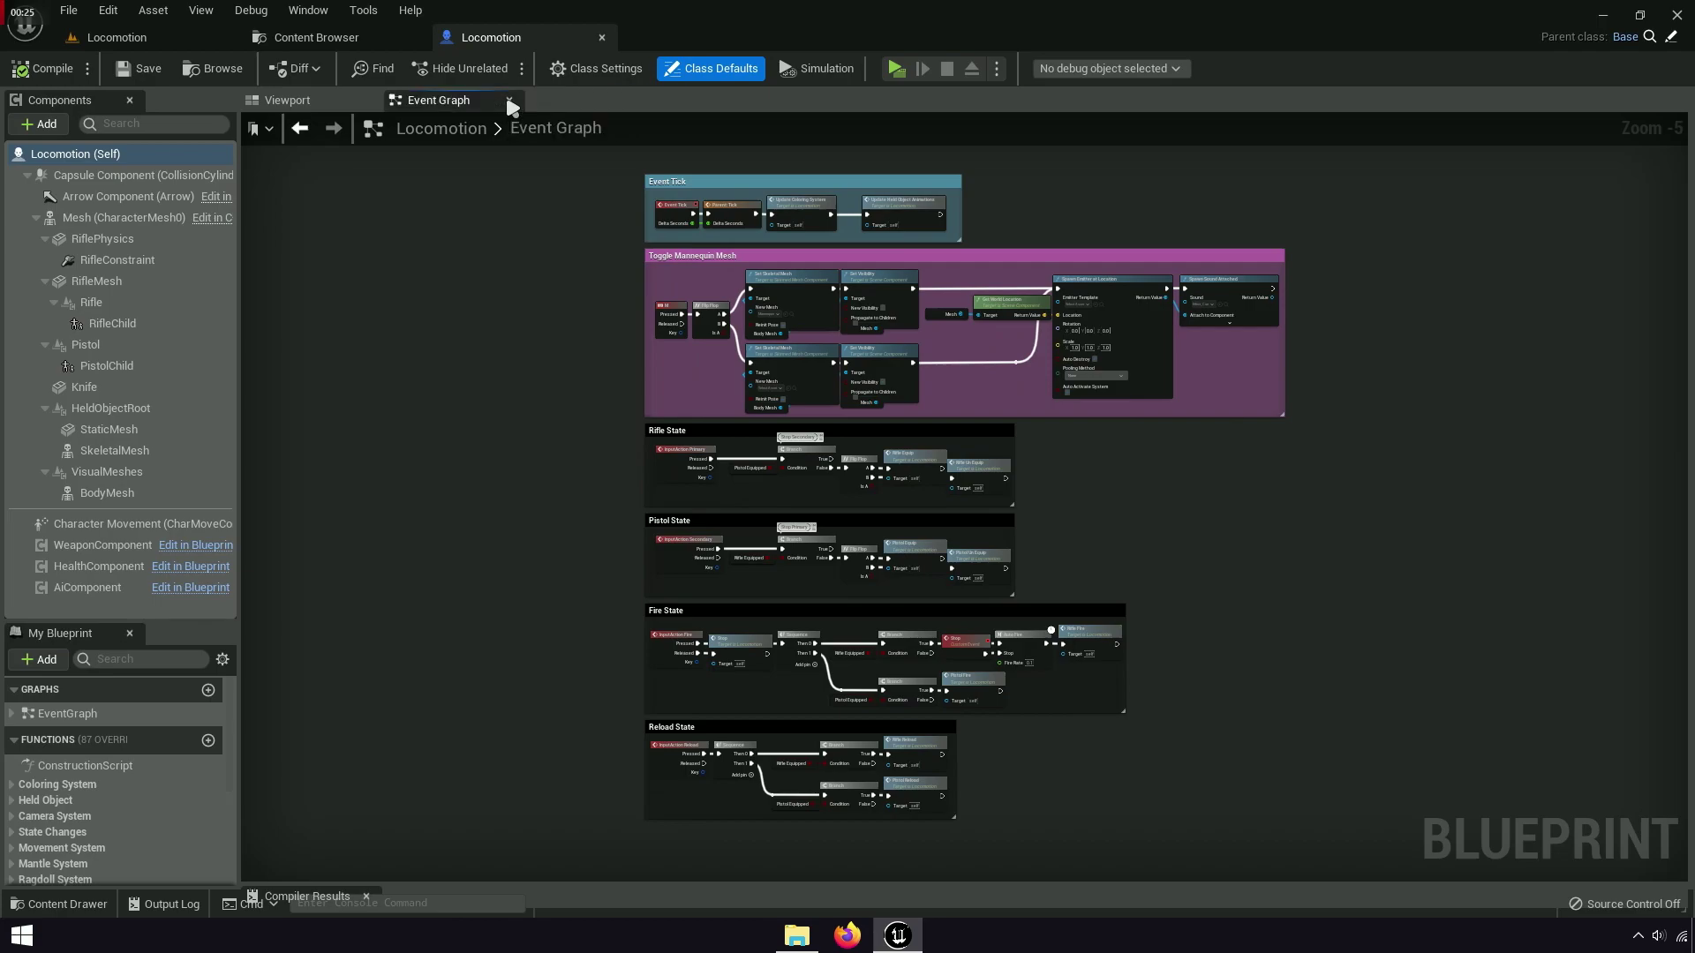
{"action": "left_click", "coordinate": [508, 100]}
Open the EventGraph and zoom into the Toggle Mannequin Mesh nodes
{"action": "scroll", "coordinate": [1085, 362], "scroll_direction": "up", "scroll_amount": 3}
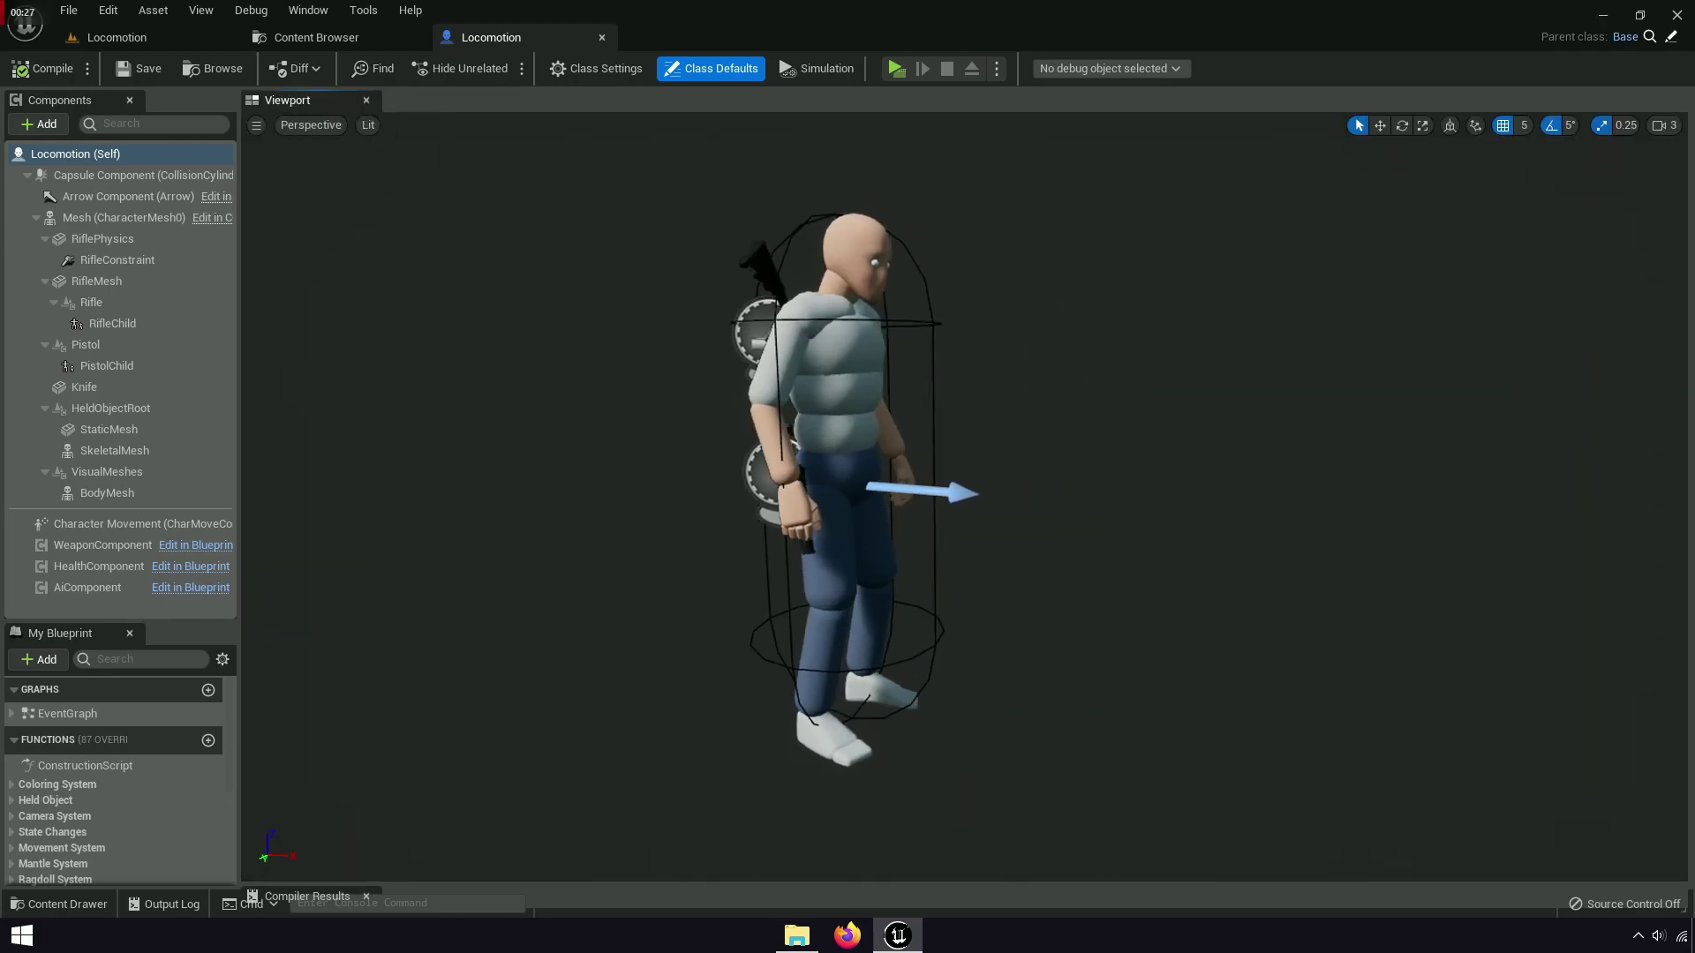
{"action": "scroll", "coordinate": [1127, 367], "scroll_direction": "up", "scroll_amount": 2}
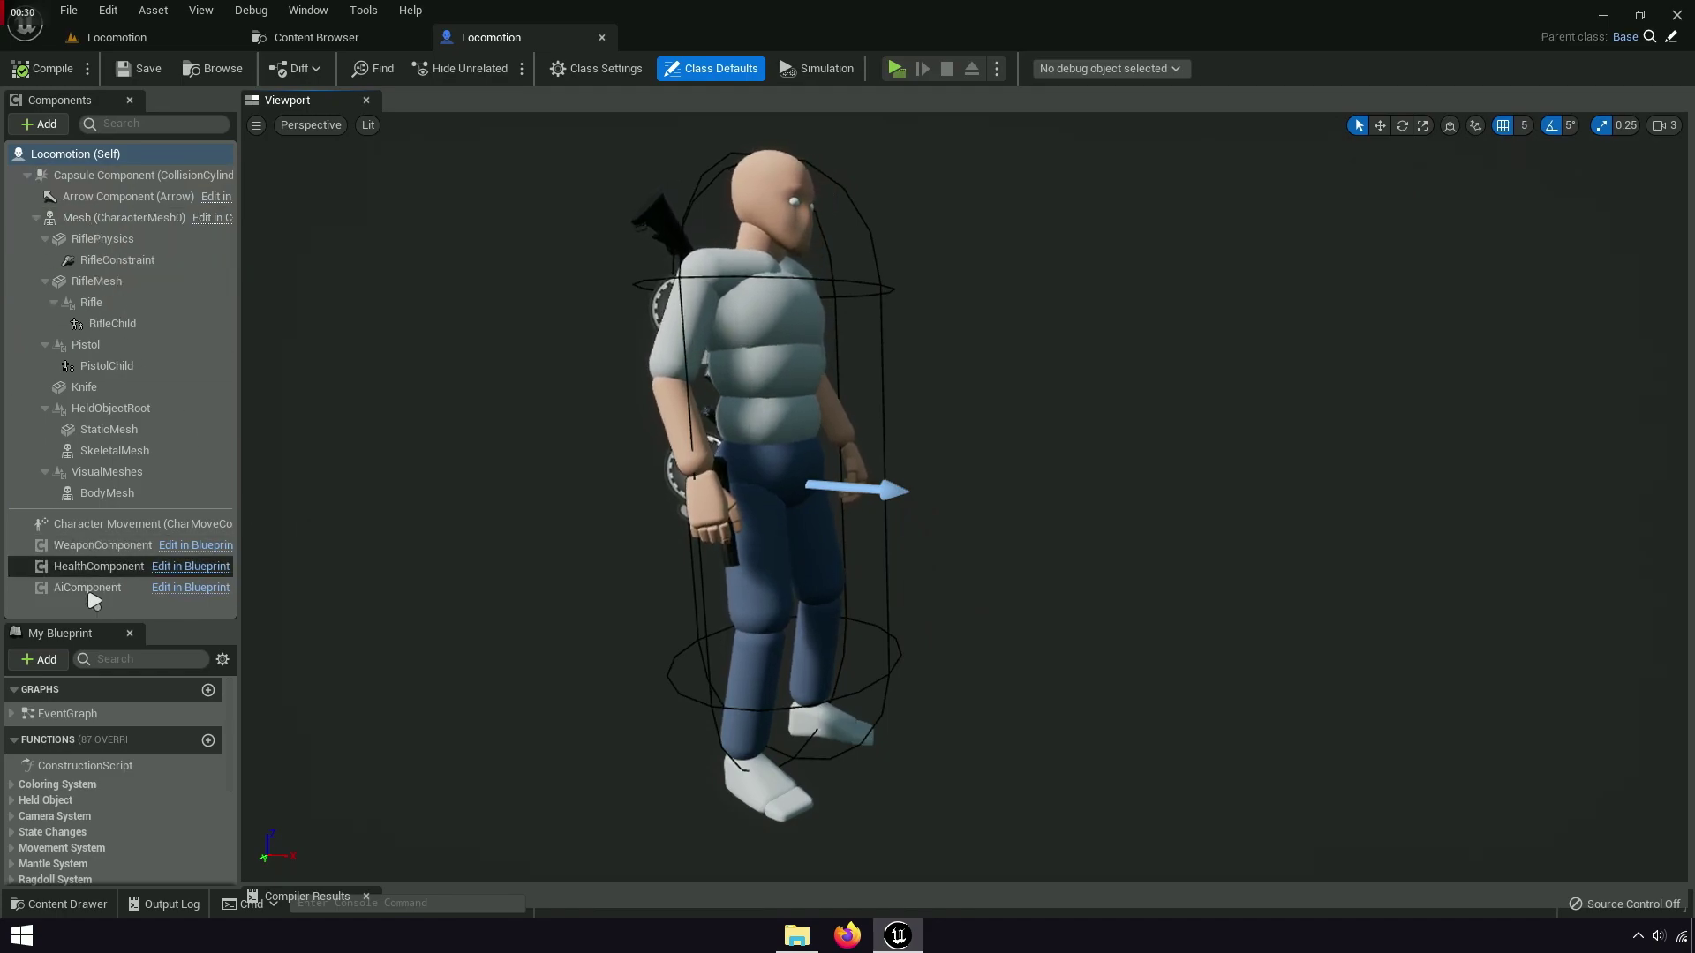
{"action": "double_click", "coordinate": [55, 713]}
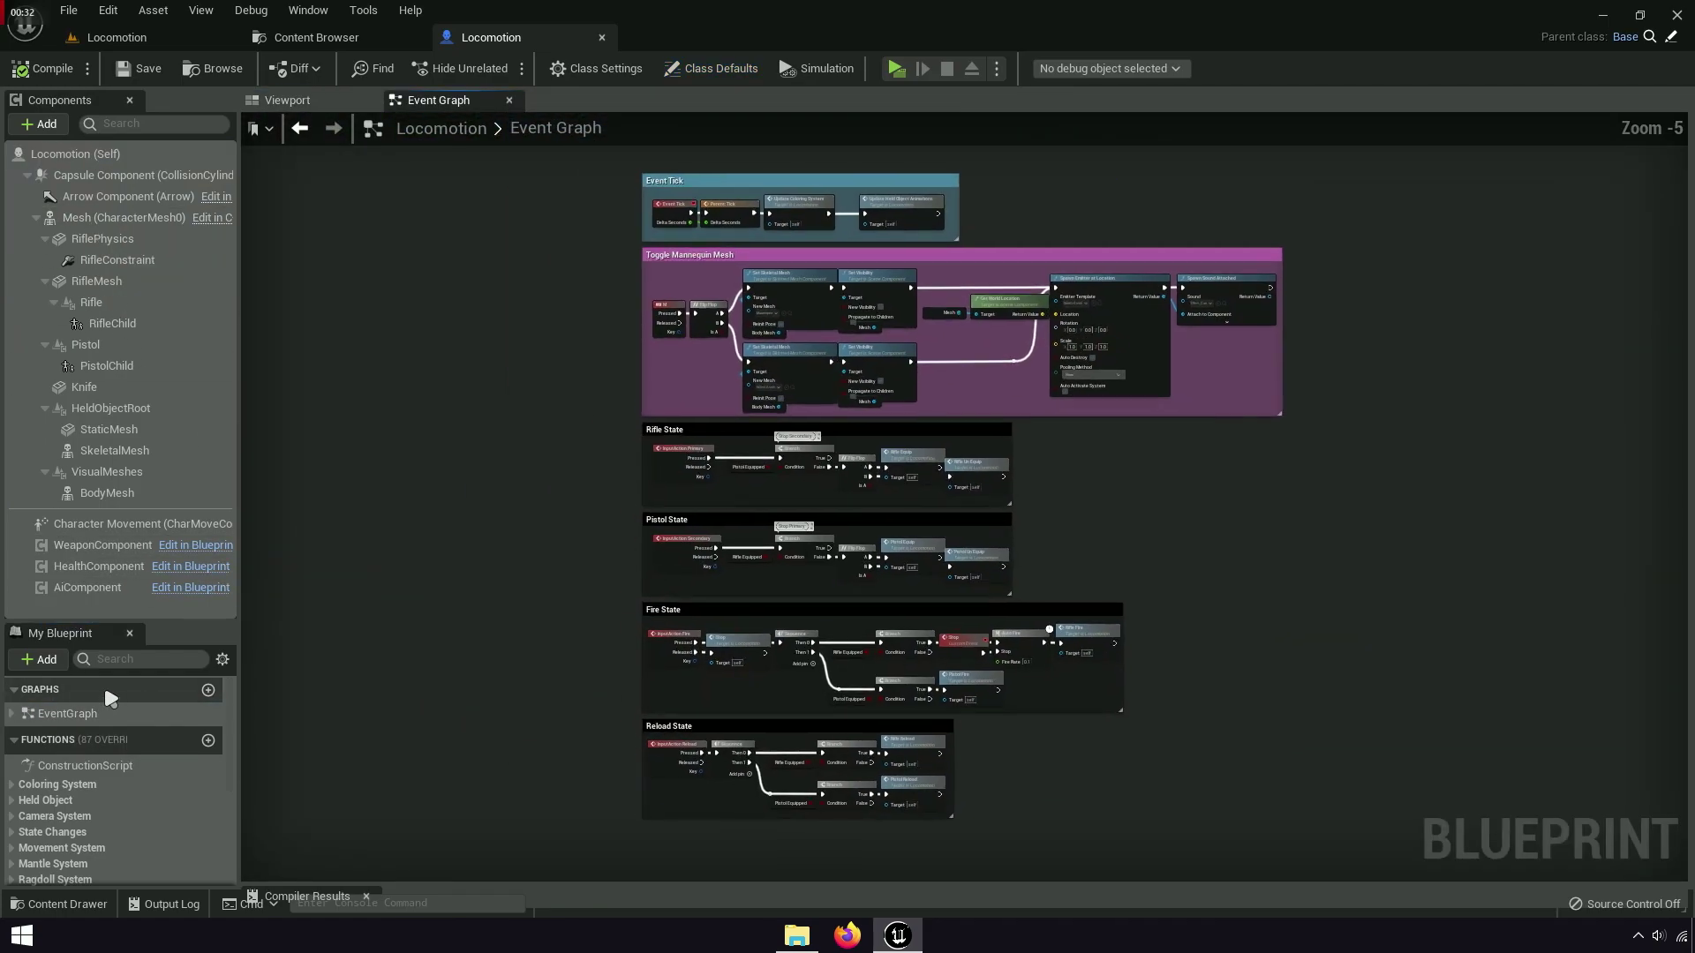
{"action": "scroll", "coordinate": [703, 187], "scroll_direction": "up", "scroll_amount": 5}
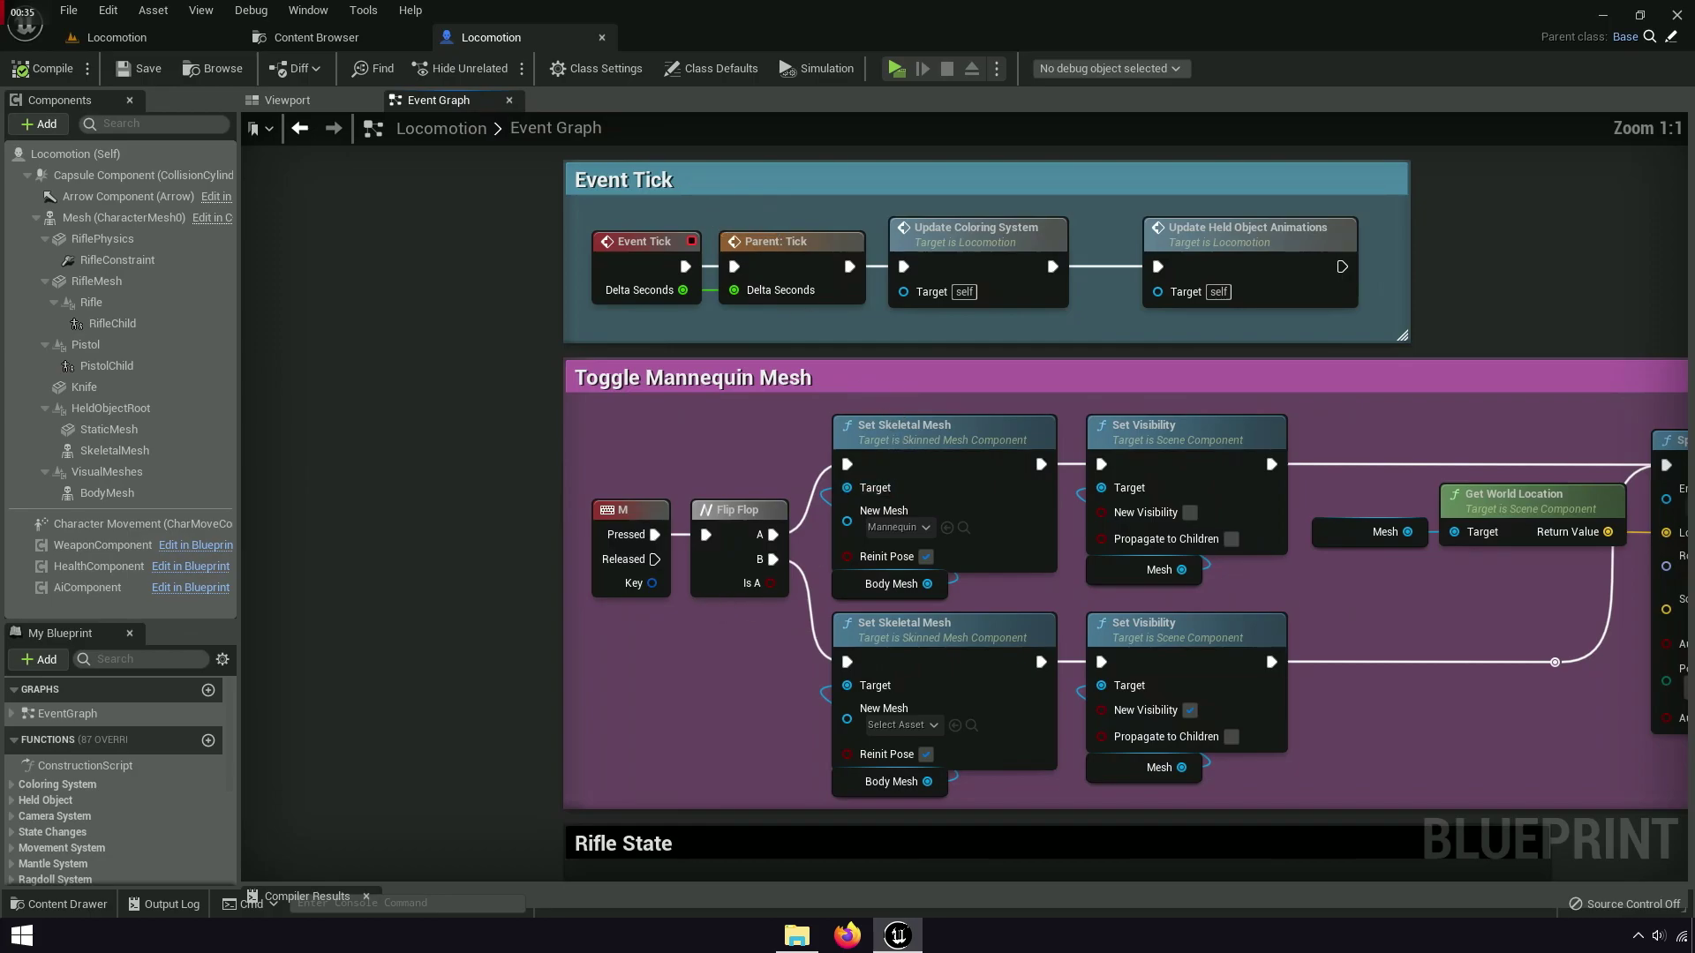
{"action": "scroll", "coordinate": [643, 381], "scroll_direction": "up", "scroll_amount": 5}
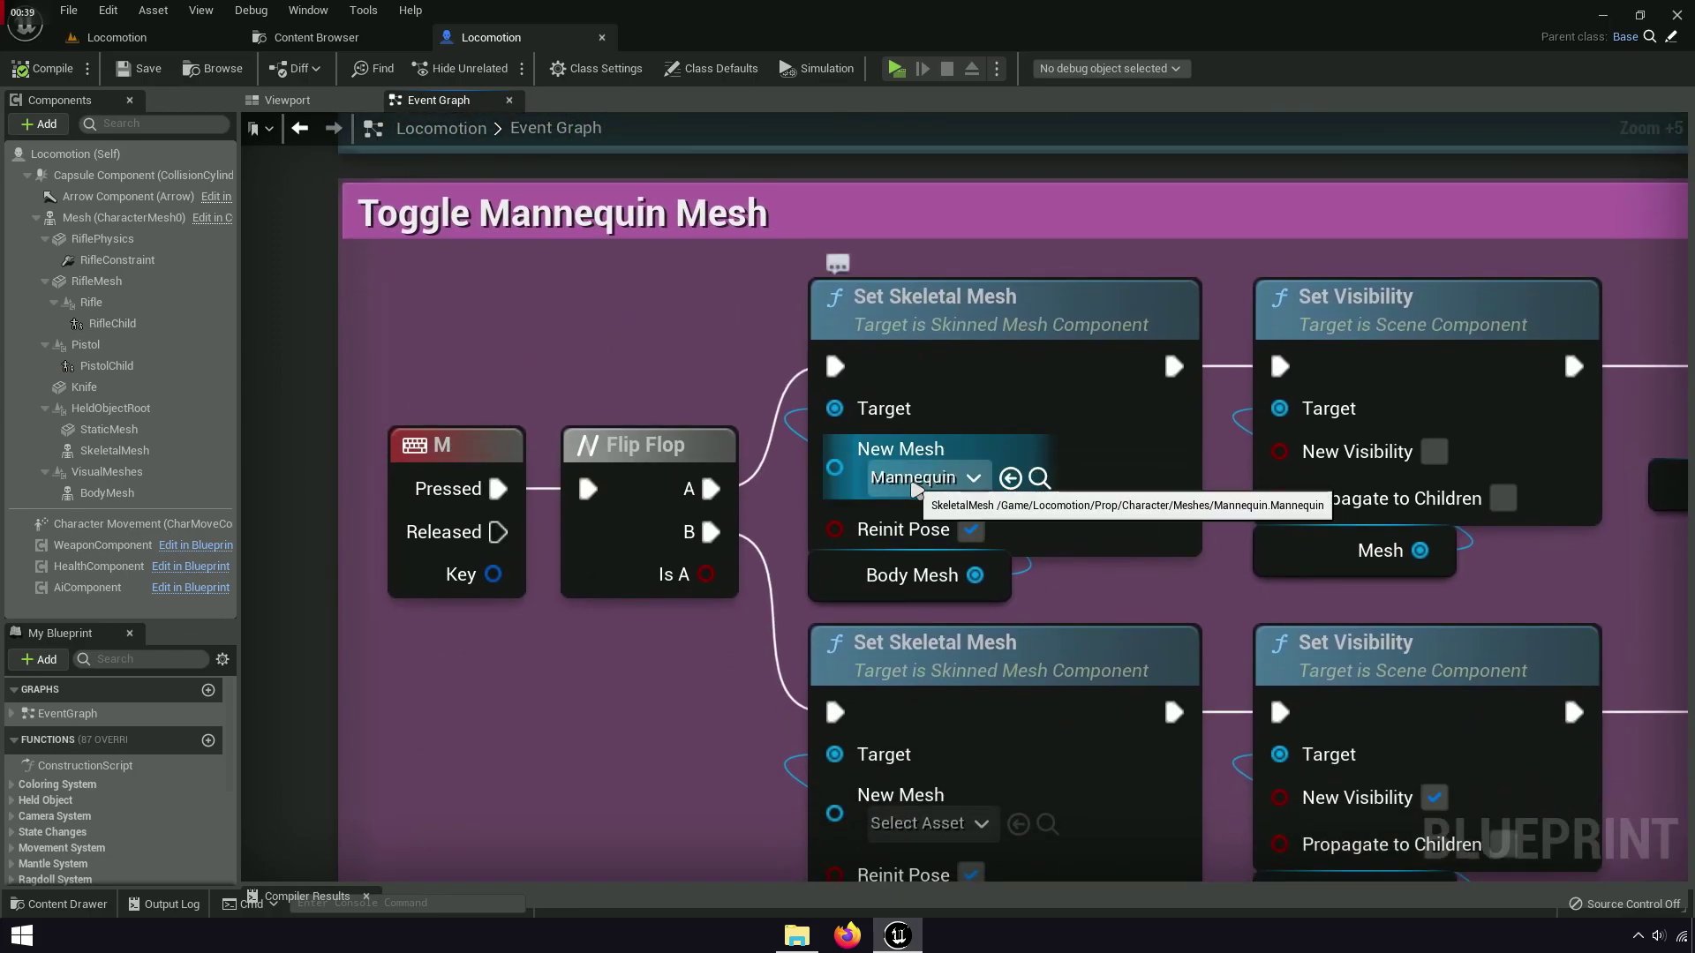
Pick SK_Man_Full_04 as the first Set Skeletal Mesh's New Mesh, then Play the level
{"action": "left_click", "coordinate": [918, 478]}
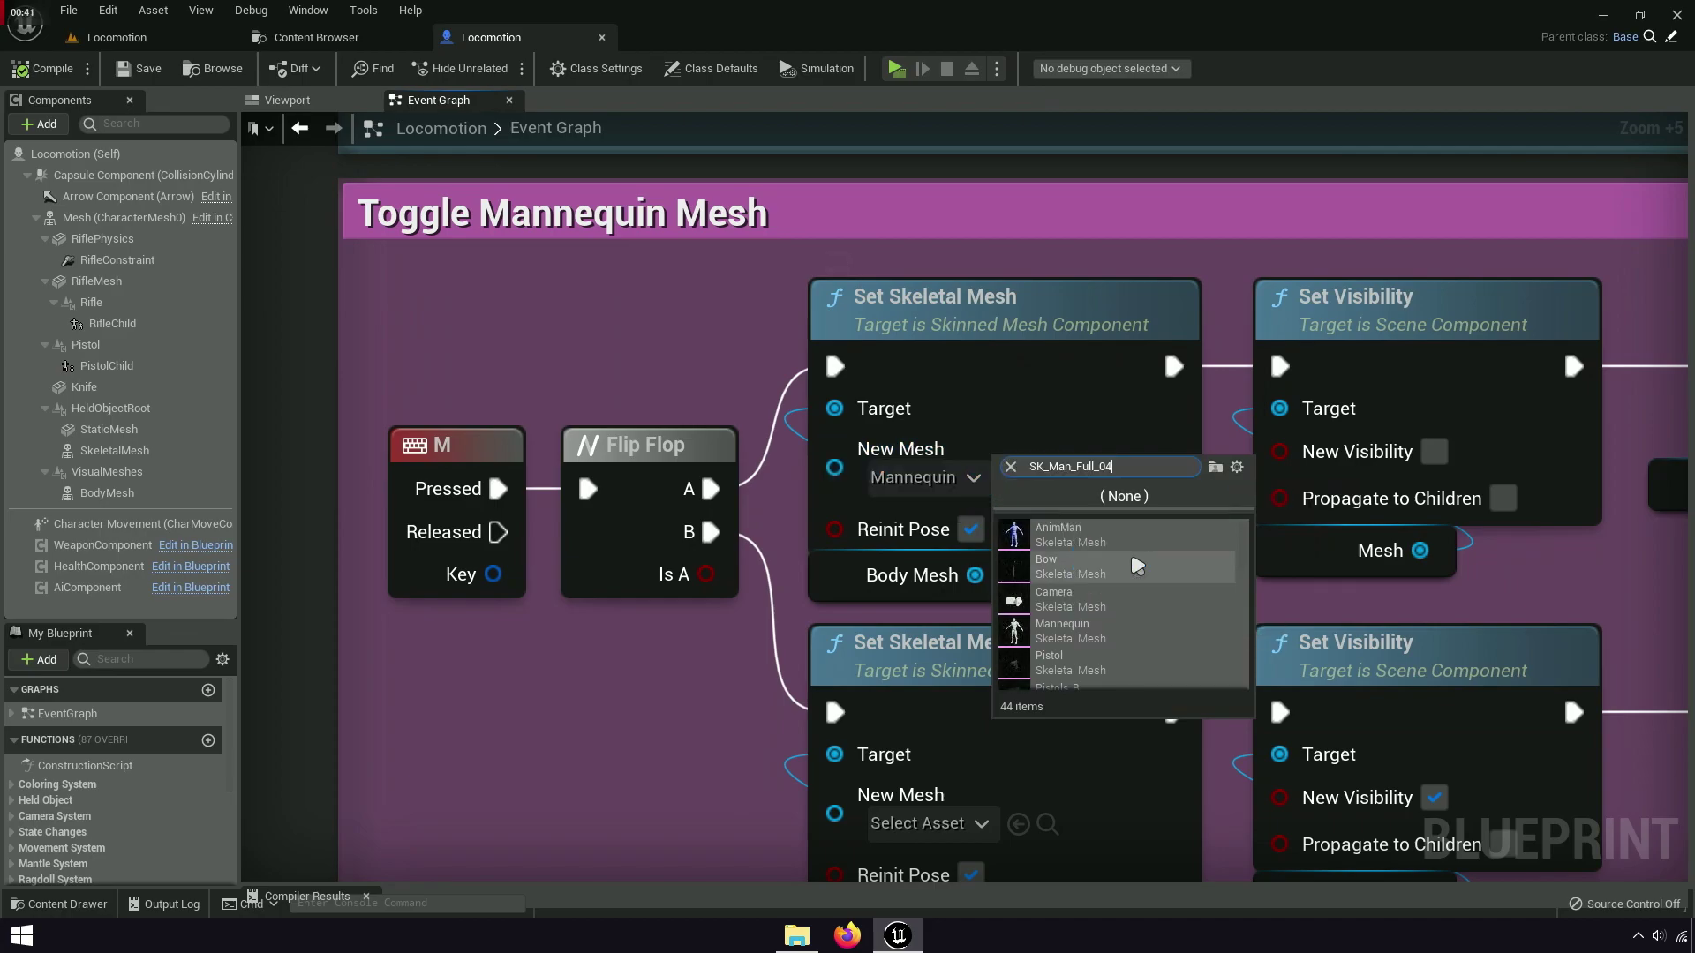
{"action": "left_click", "coordinate": [1015, 536]}
{"action": "right_click_drag", "start_coordinate": [1088, 520], "coordinate": [1062, 467]}
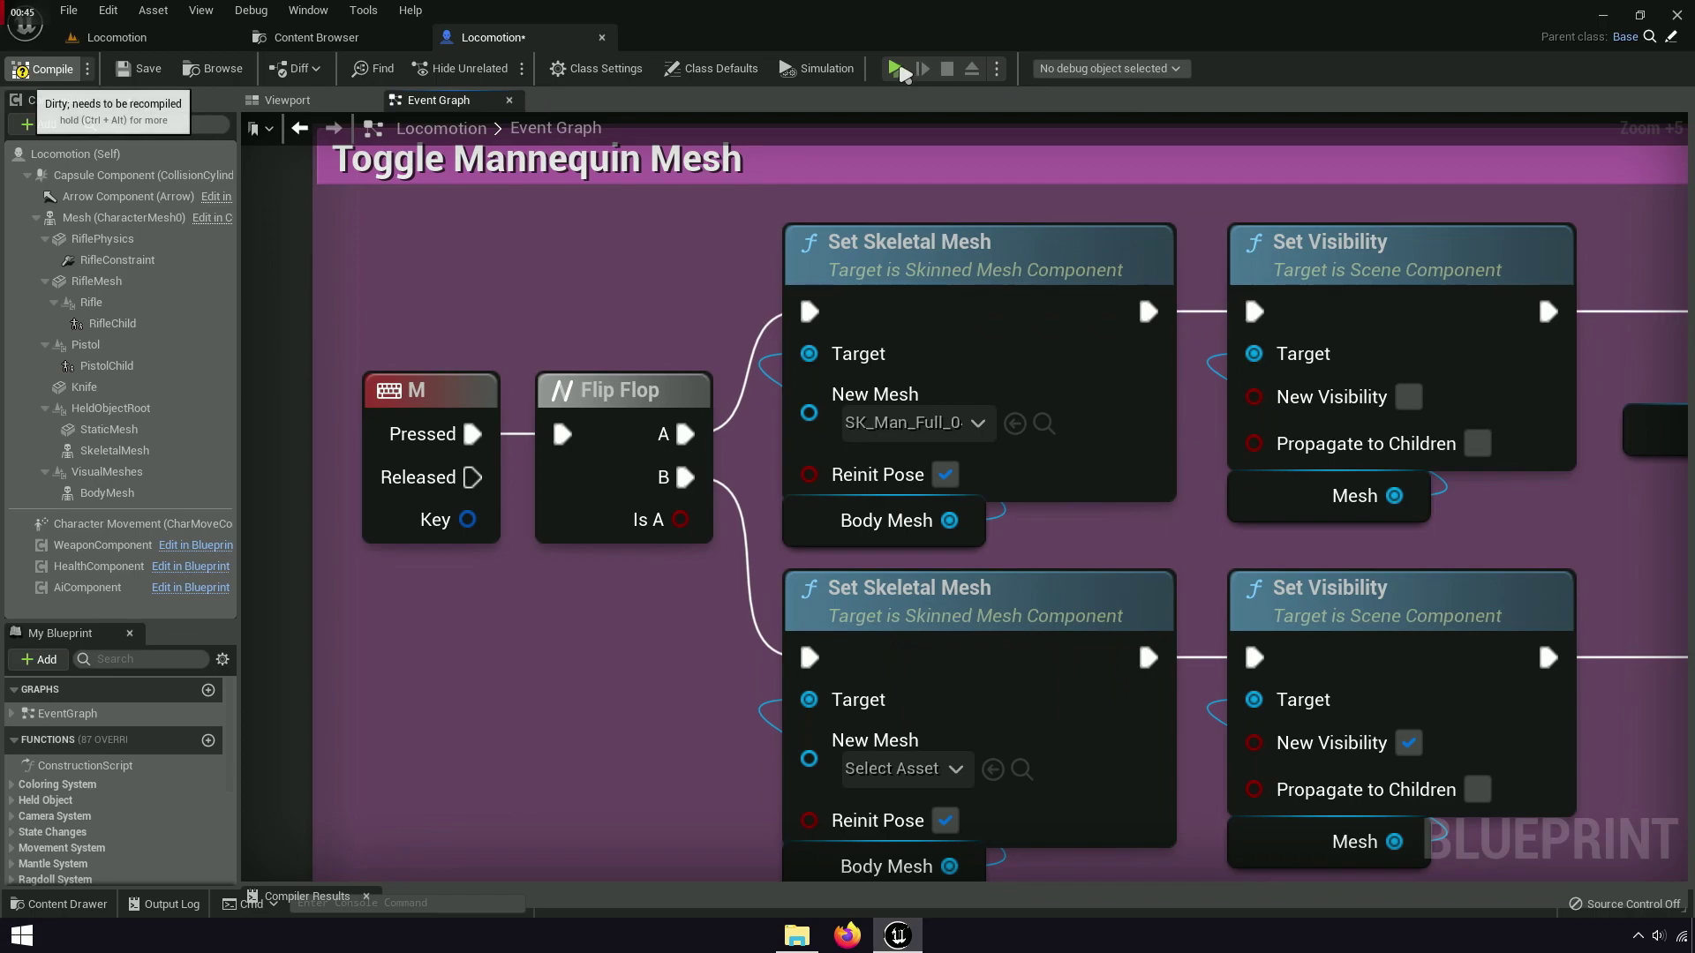
{"action": "left_click", "coordinate": [897, 69]}
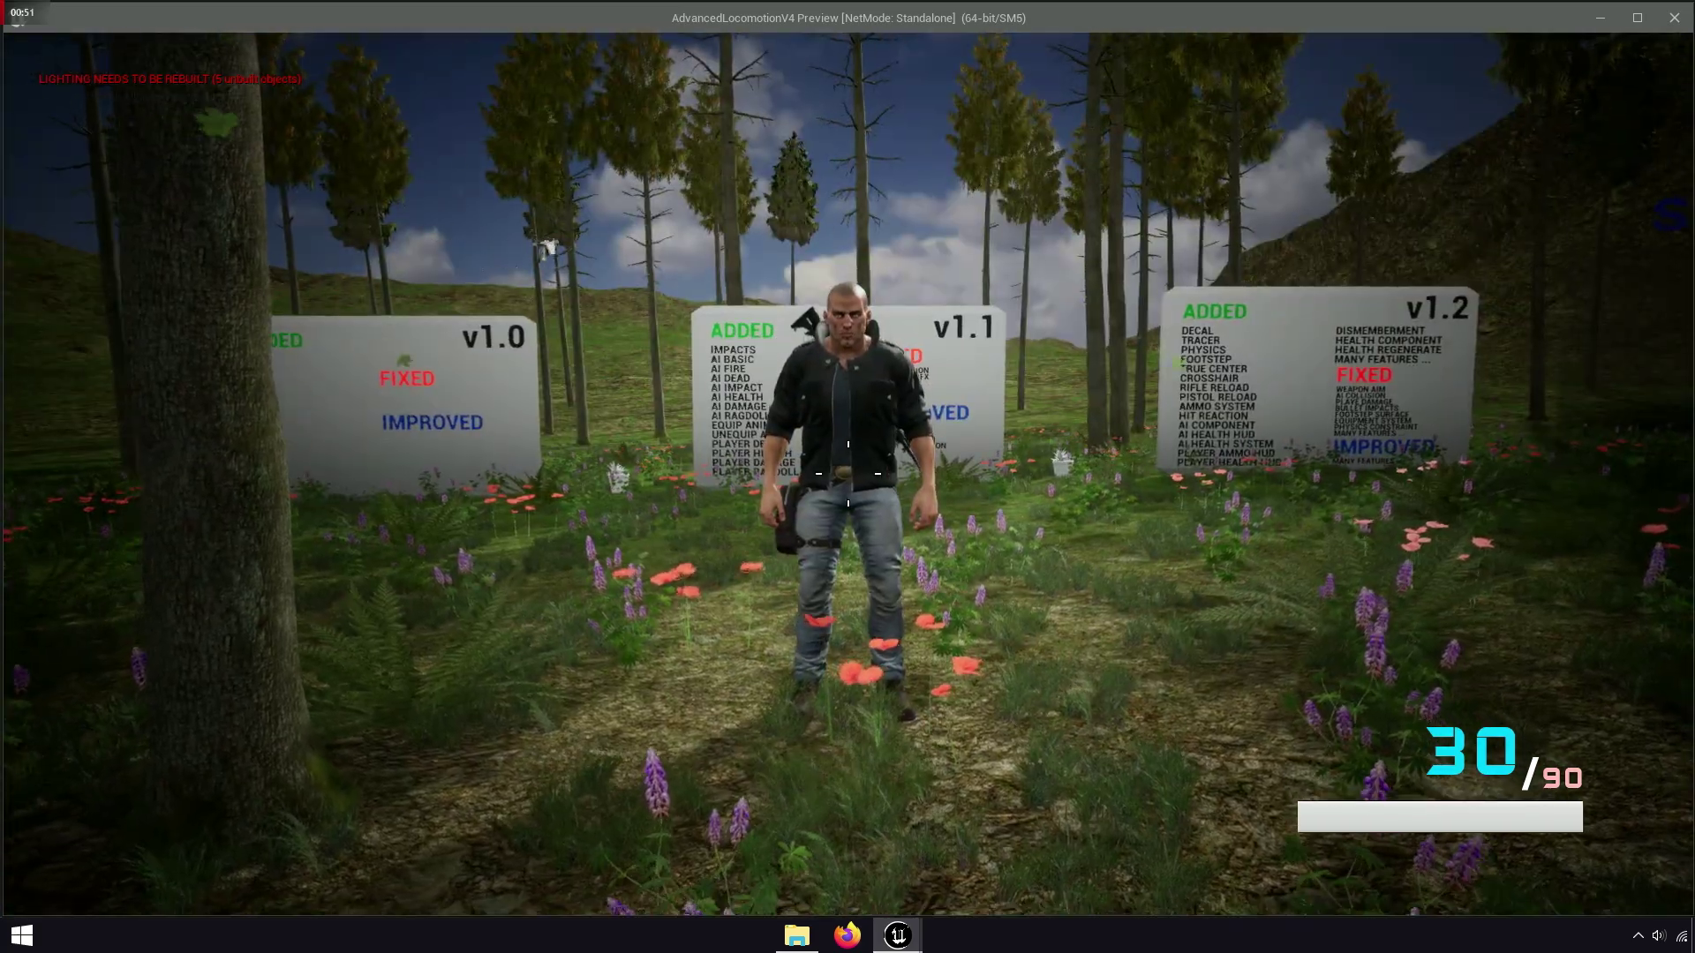
Playtest in the forest level: run, jump, fire the rifle, switch to the pistol and fire, then stop
{"action": "key", "text": "s"}
{"action": "key", "text": "space"}
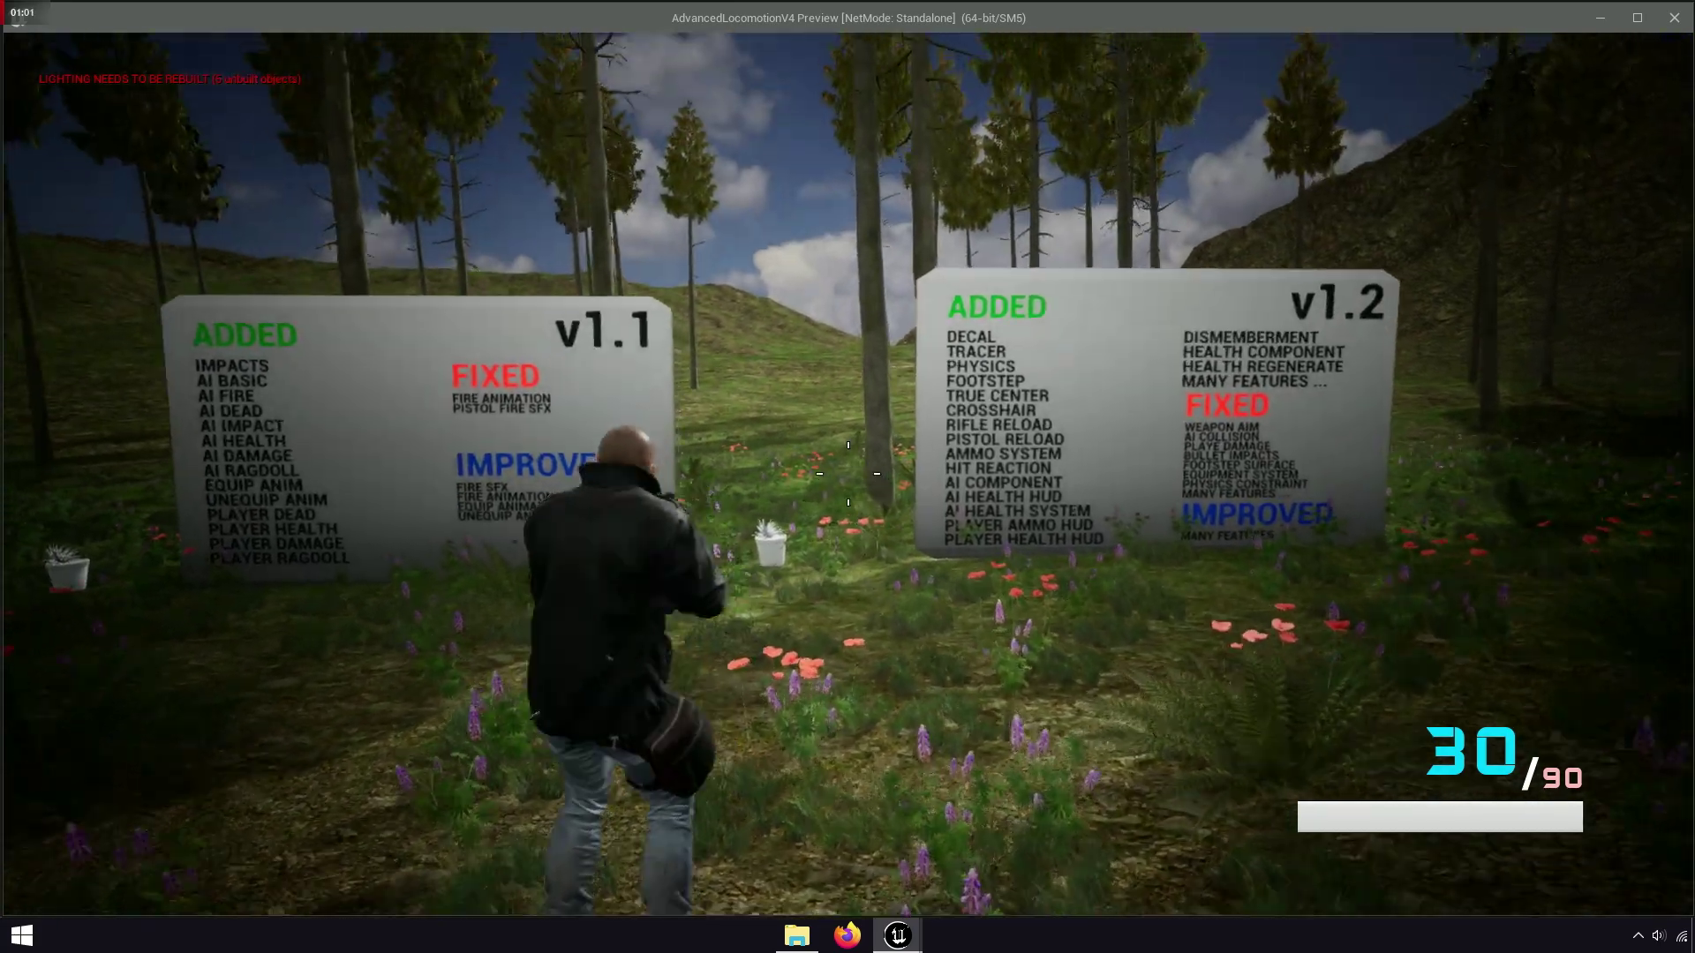
{"action": "left_click", "coordinate": [847, 473]}
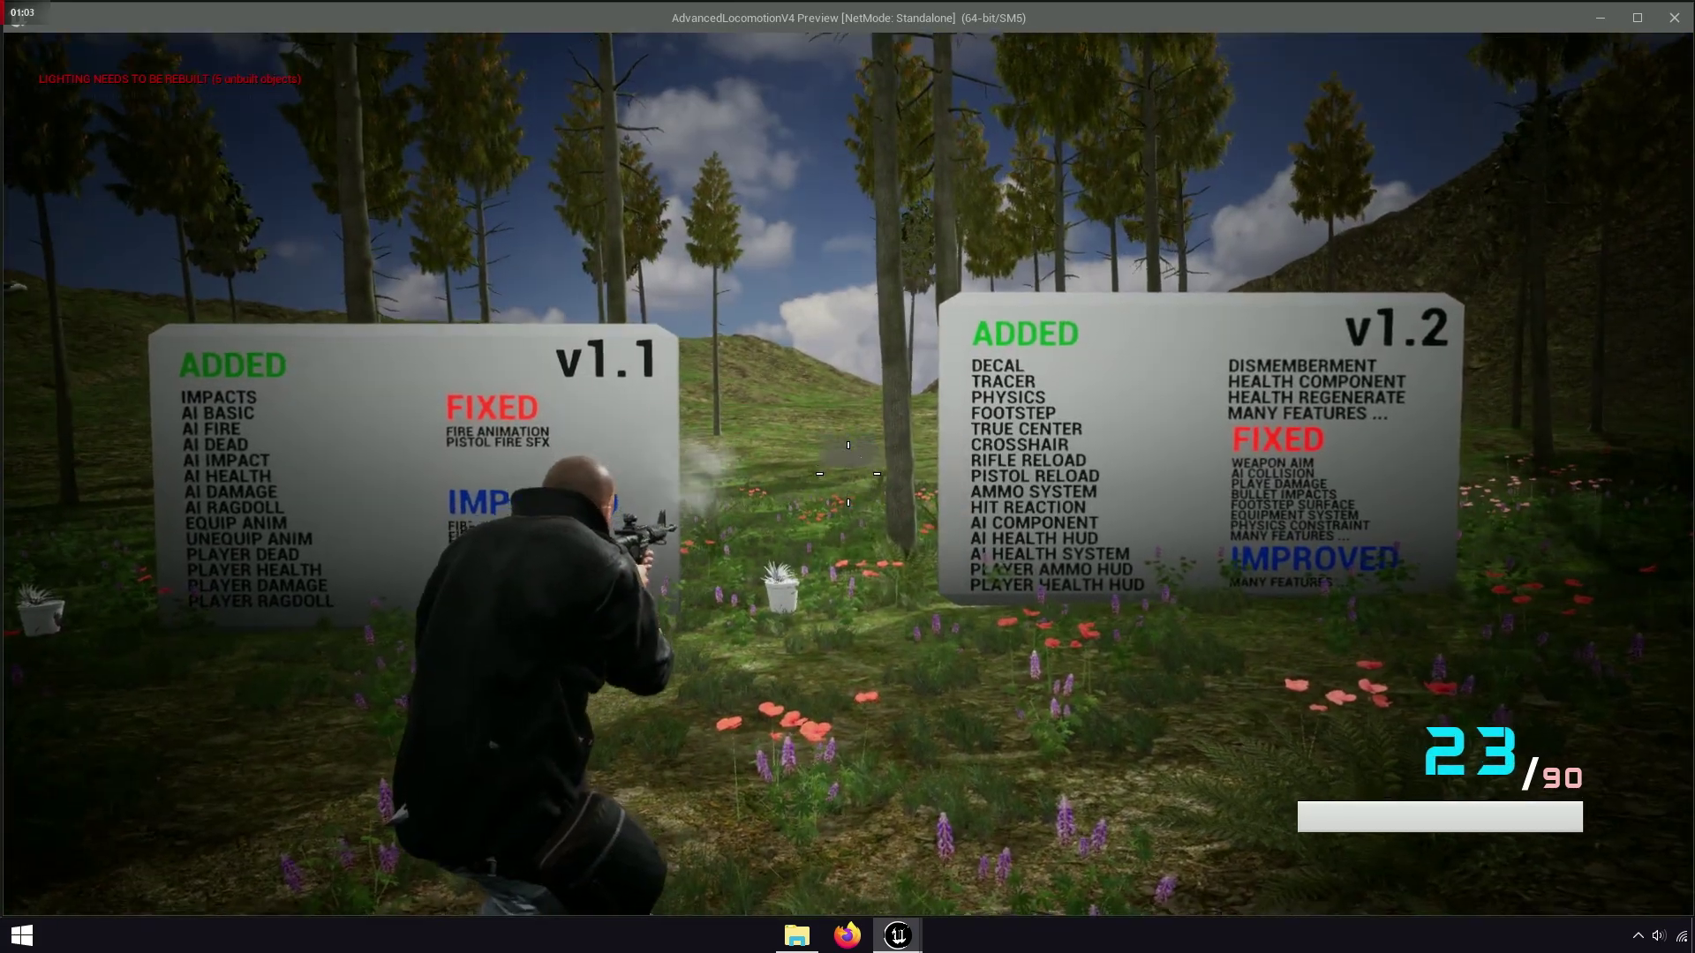
{"action": "key", "text": "2"}
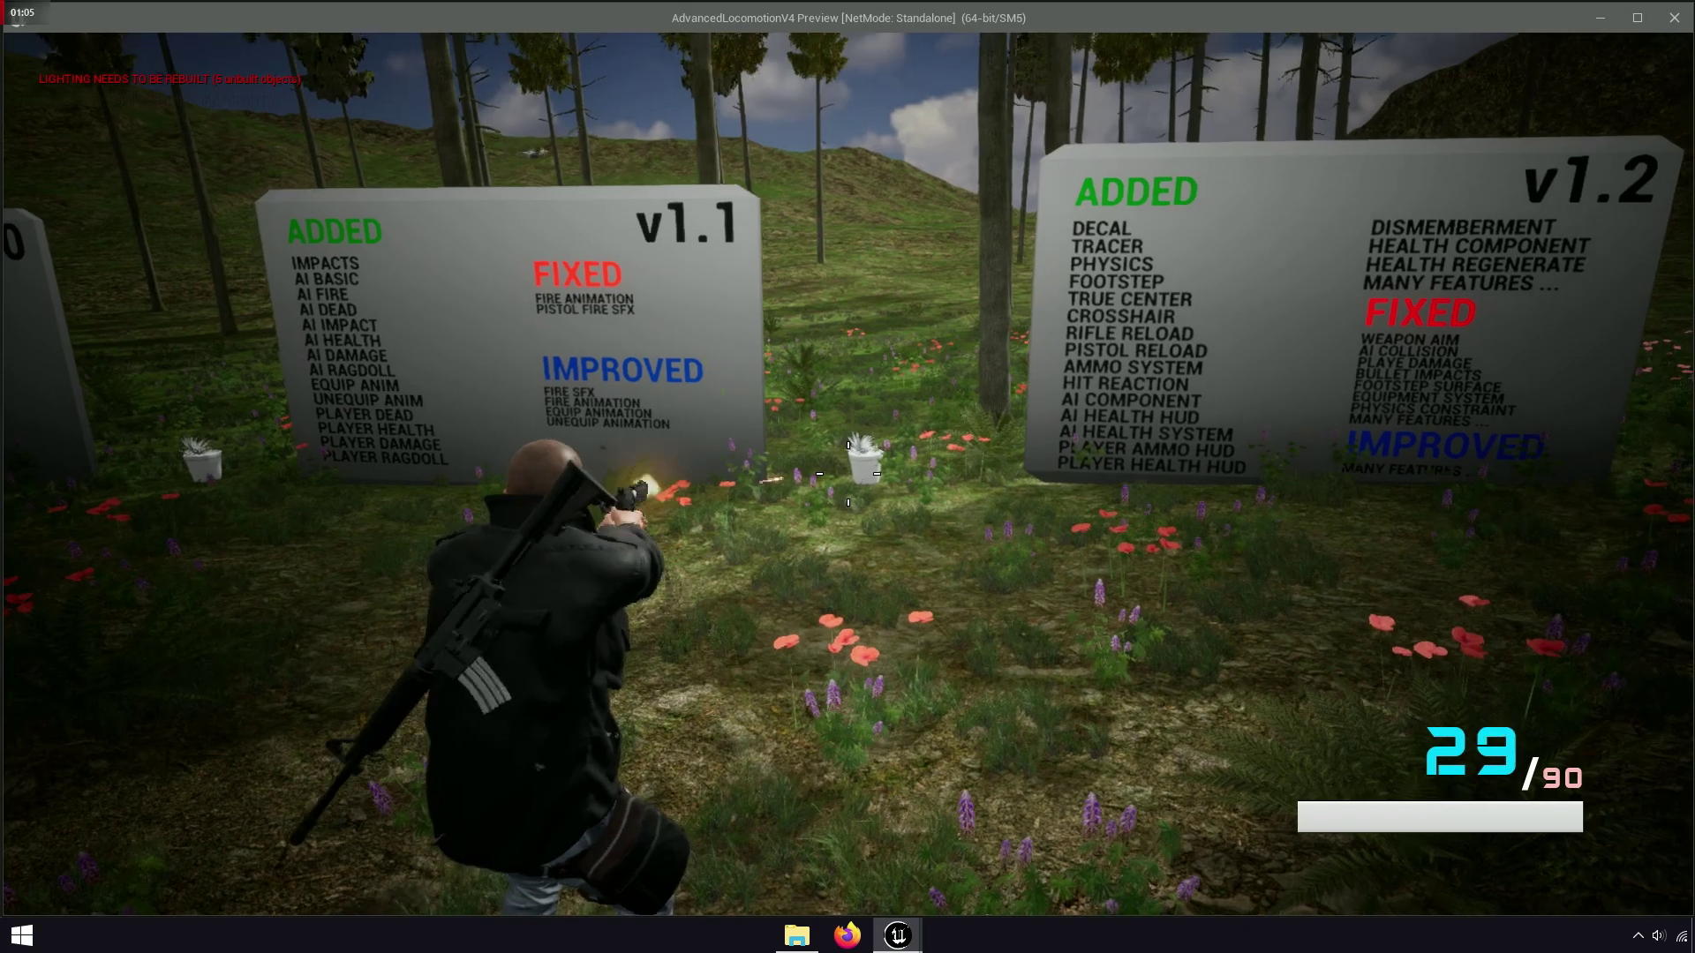
{"action": "left_click", "coordinate": [848, 474]}
{"action": "key", "text": "Escape"}
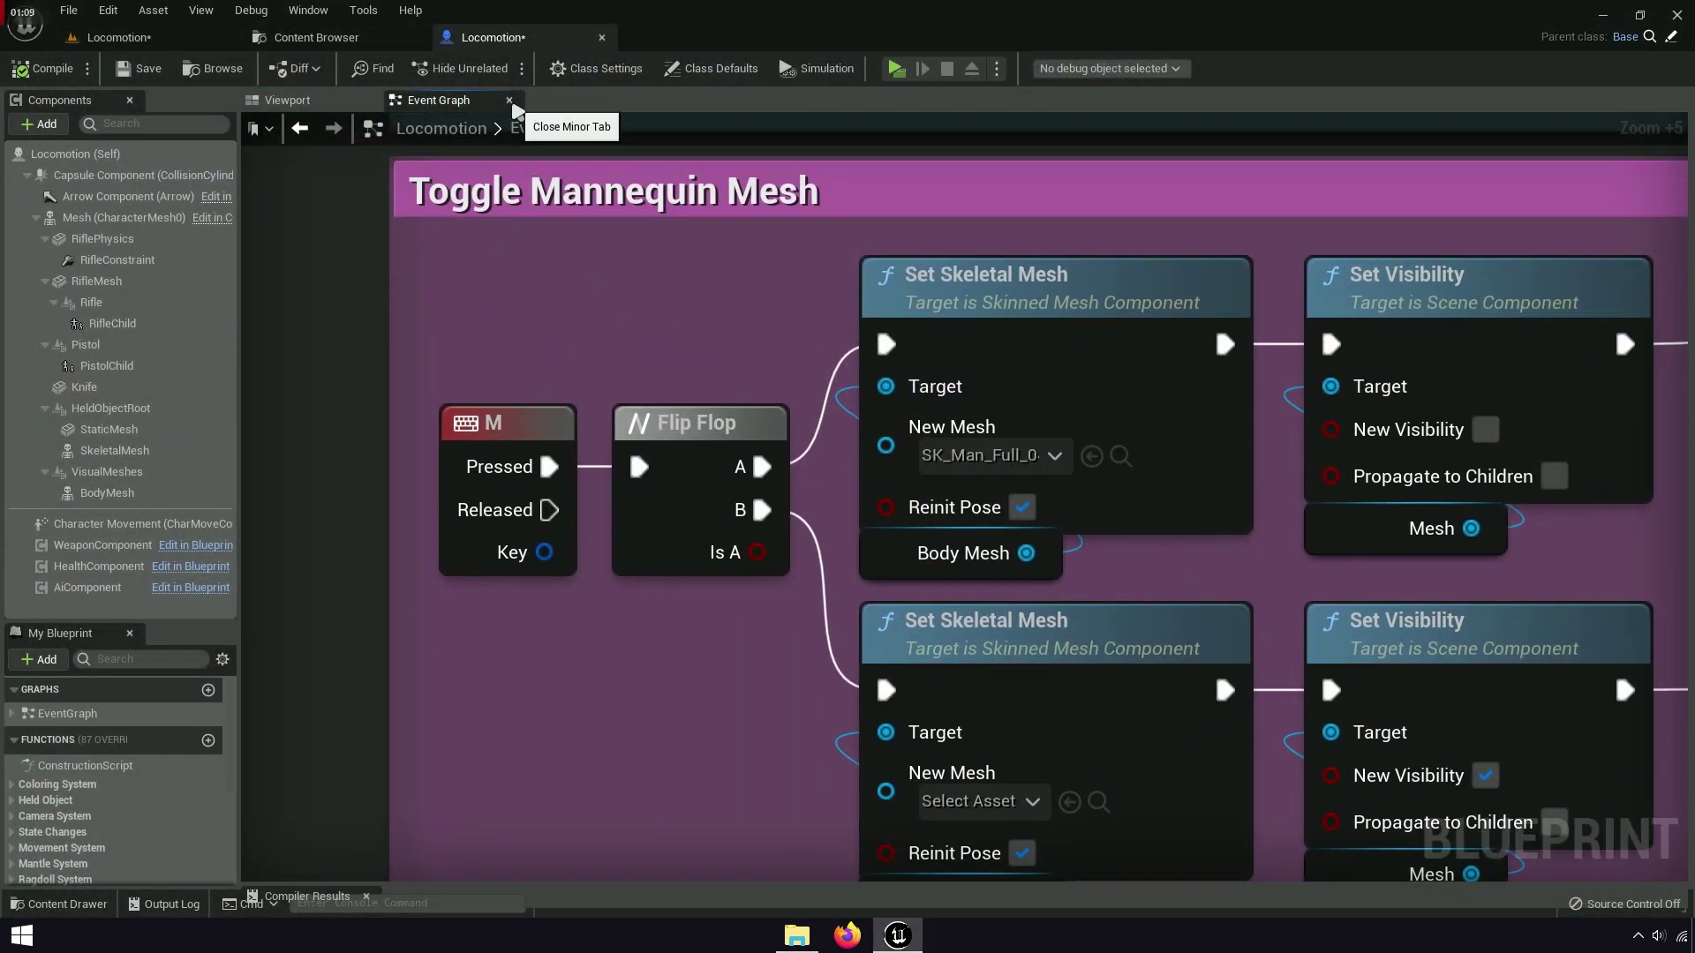
Close the Event Graph, run a brief playtest, then select the Mesh (CharacterMesh0) component
{"action": "left_click", "coordinate": [510, 102]}
{"action": "left_click_drag", "start_coordinate": [612, 274], "coordinate": [618, 335]}
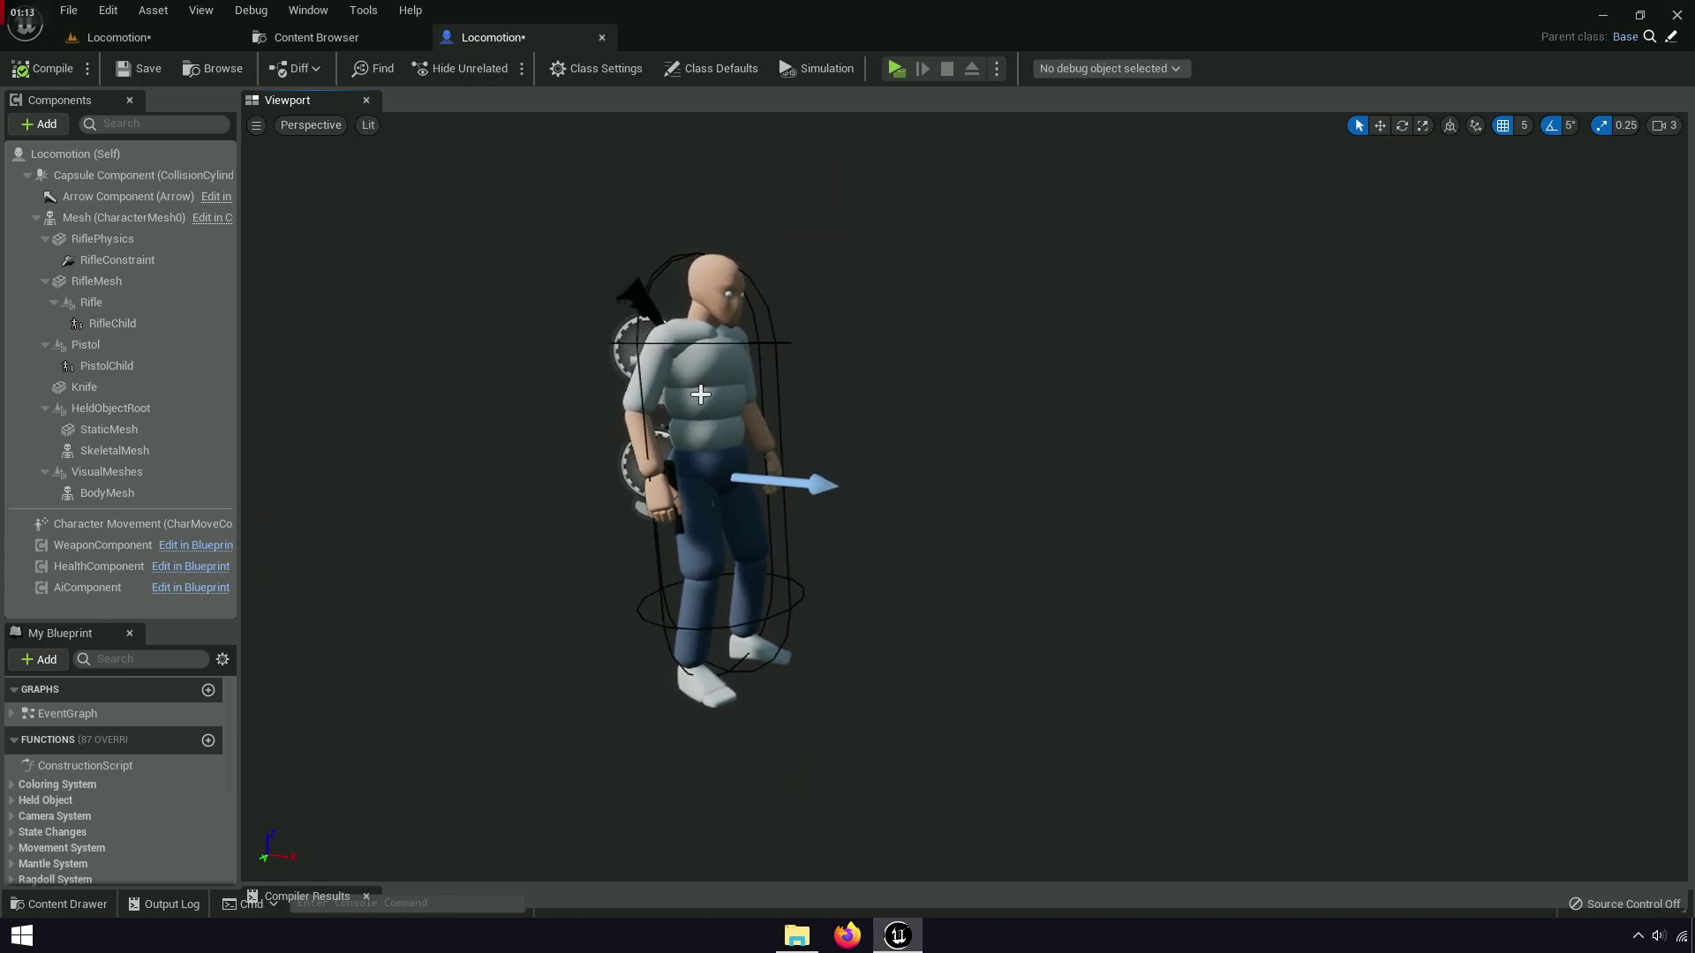
{"action": "left_click", "coordinate": [904, 68]}
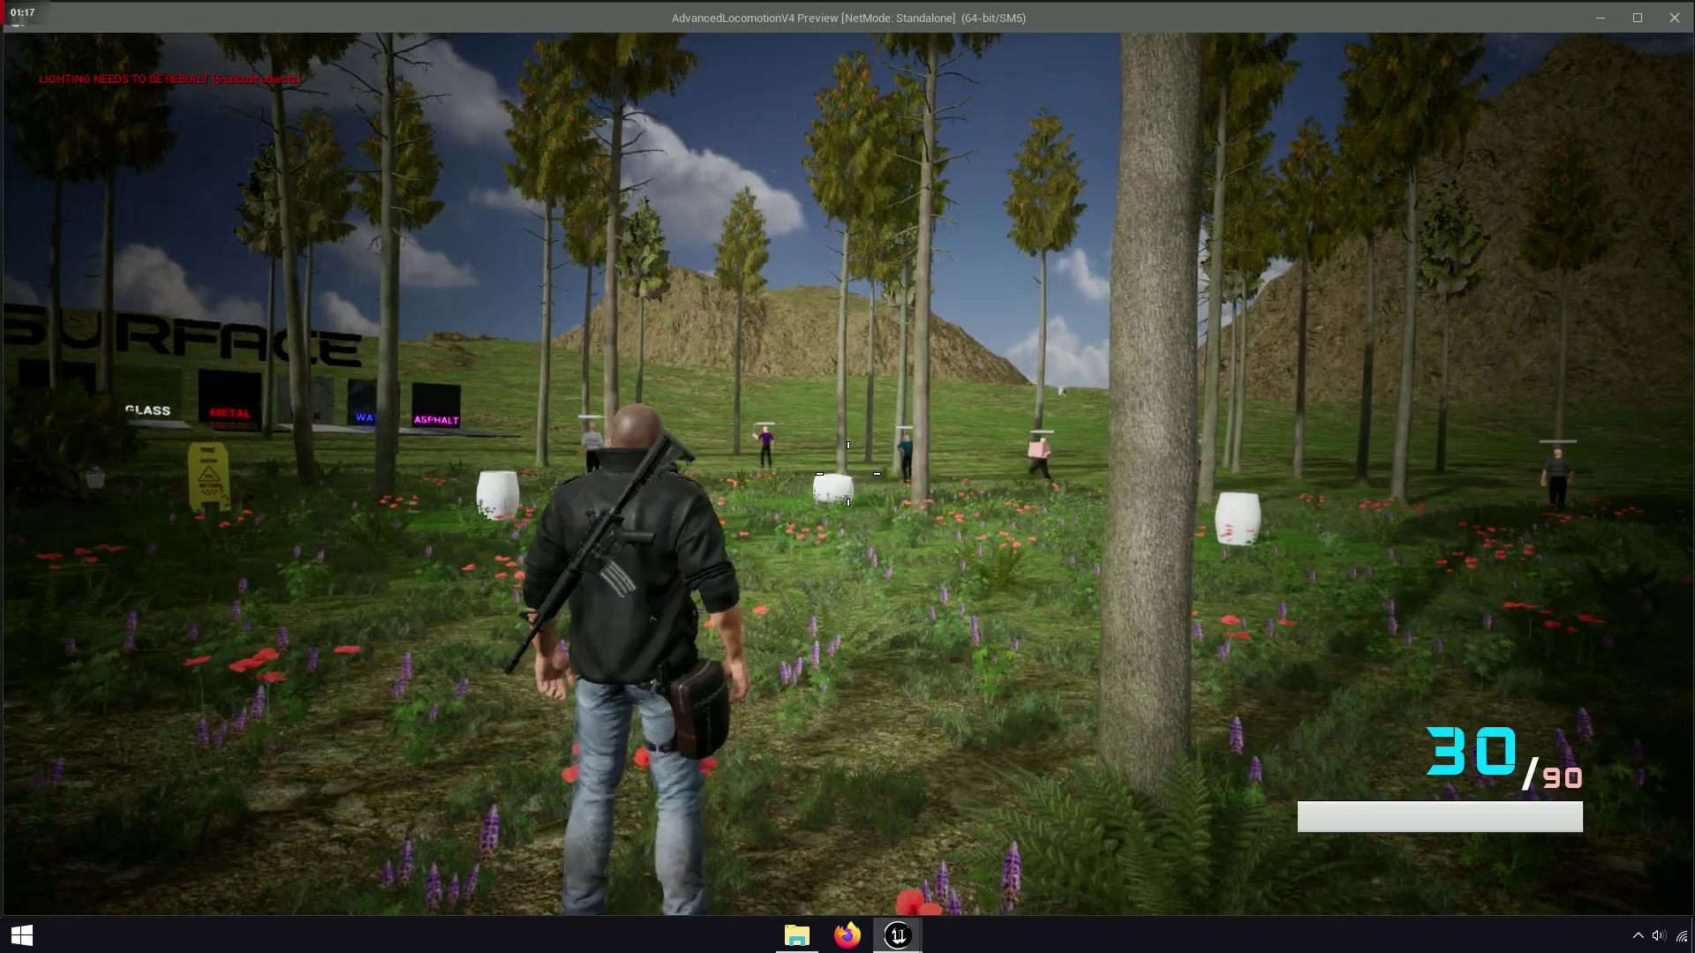
{"action": "key", "text": "Escape"}
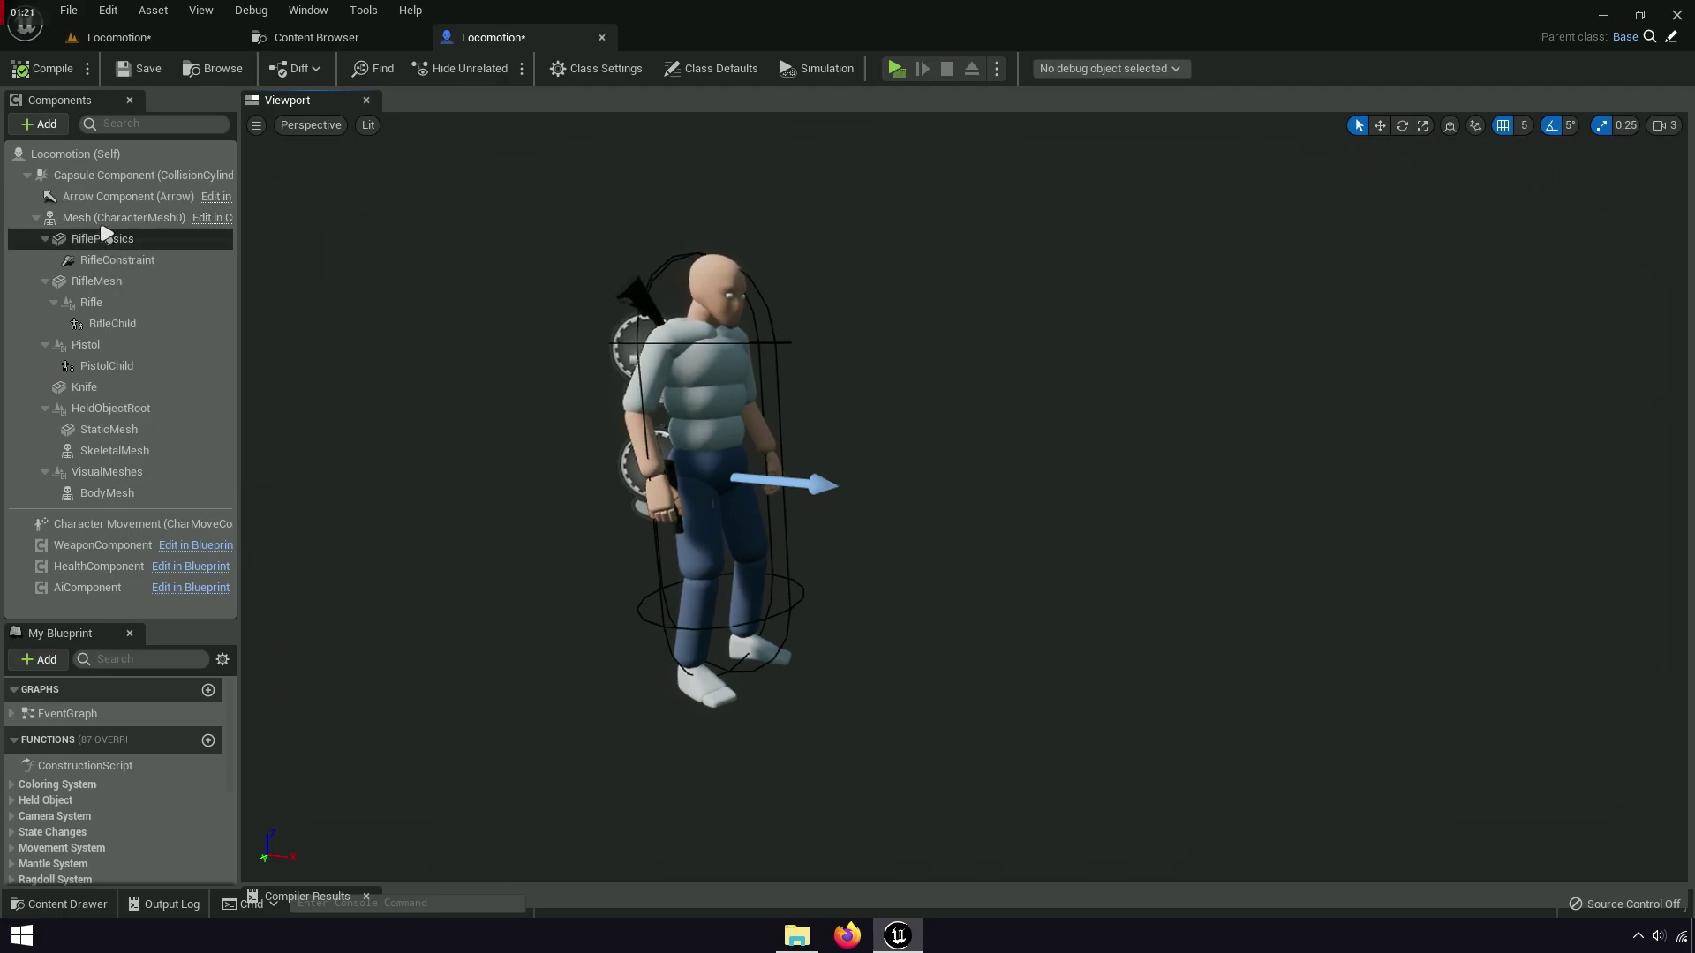
{"action": "left_click", "coordinate": [119, 219]}
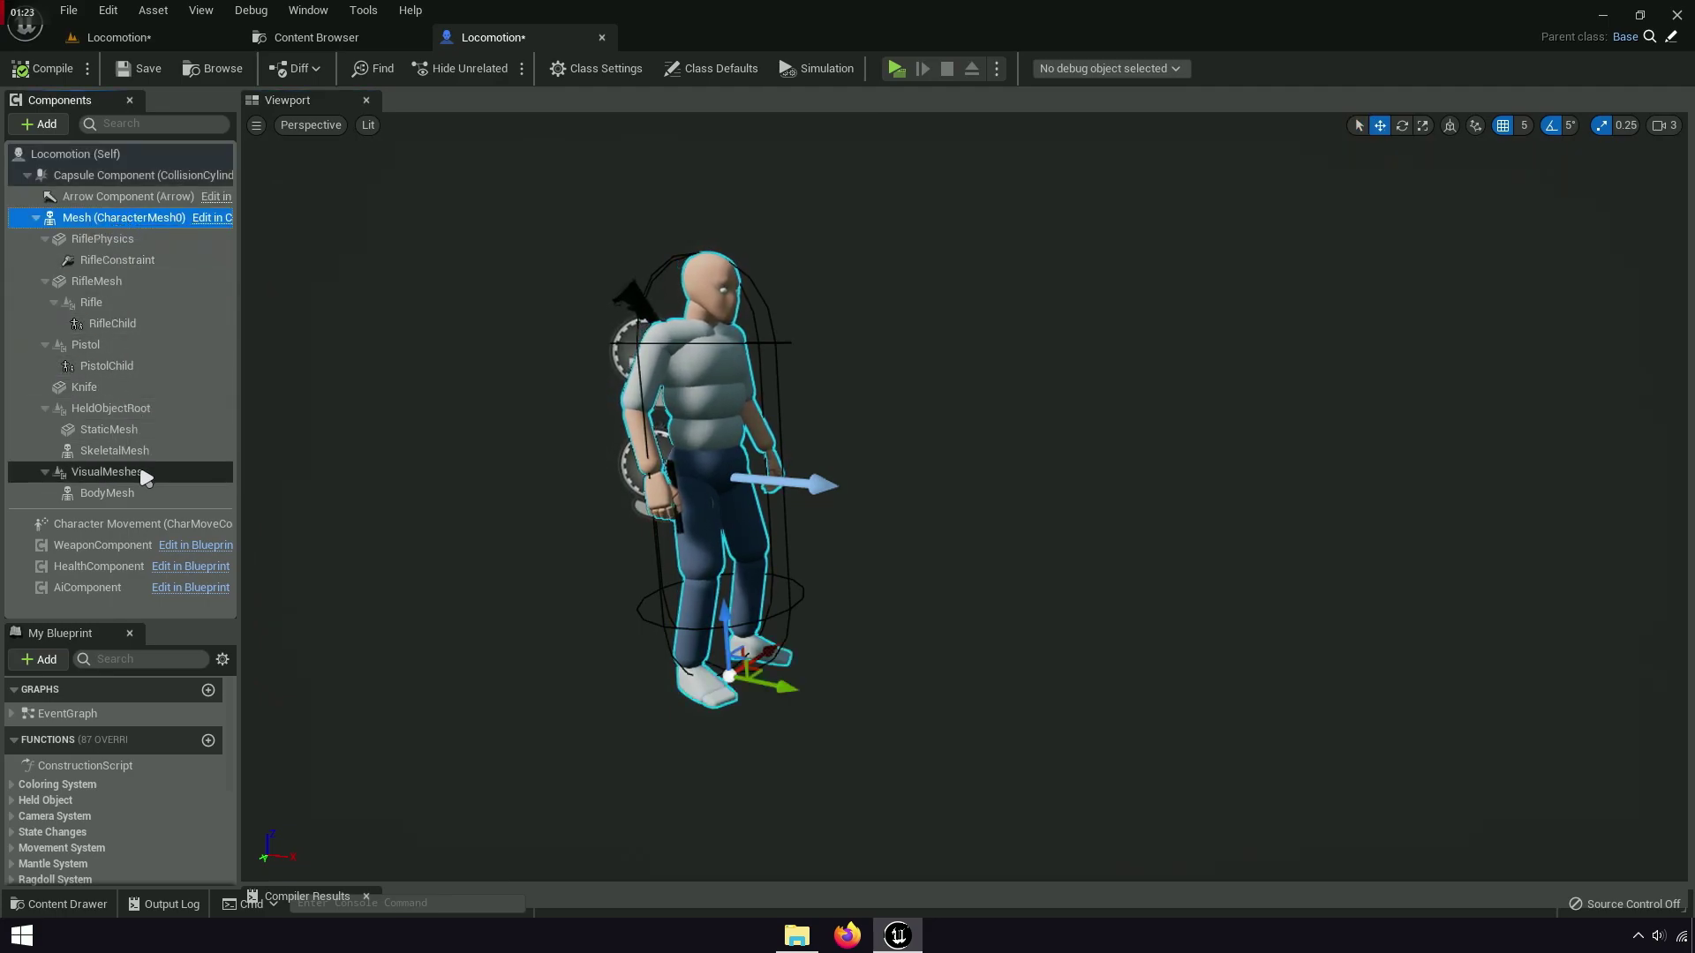
Select BodyMesh and look over the Mesh and VisualMeshes component properties
{"action": "left_click", "coordinate": [74, 475]}
{"action": "left_click", "coordinate": [115, 492]}
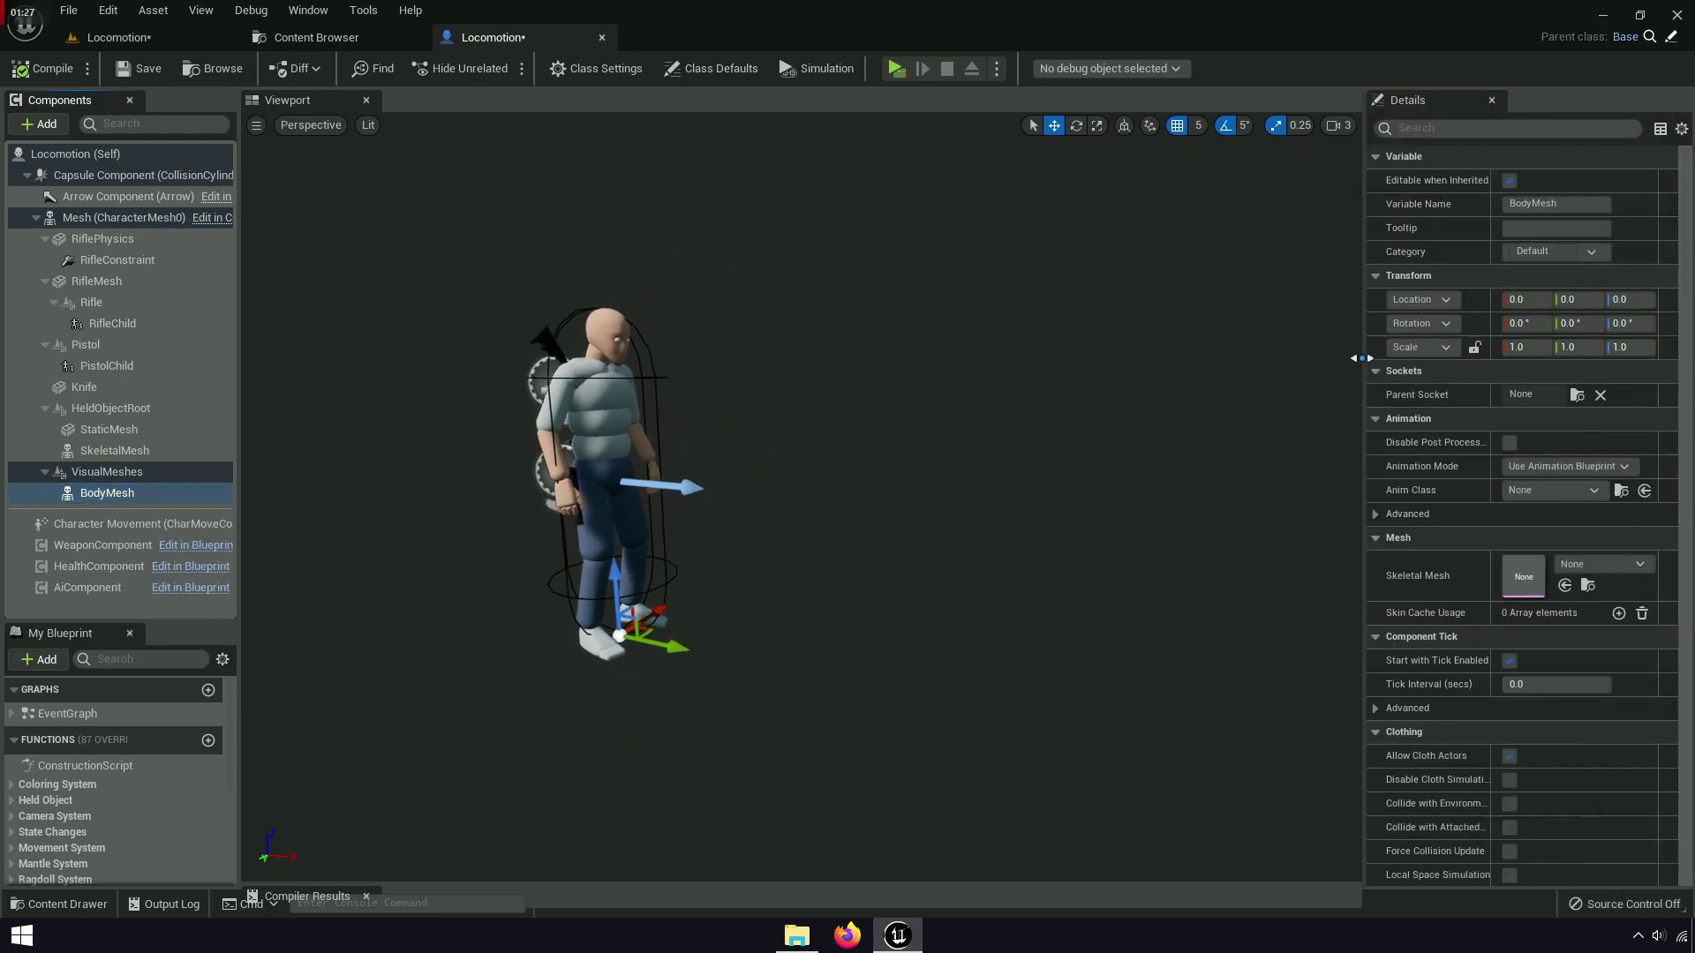
{"action": "left_click_drag", "start_coordinate": [1681, 337], "coordinate": [1154, 359]}
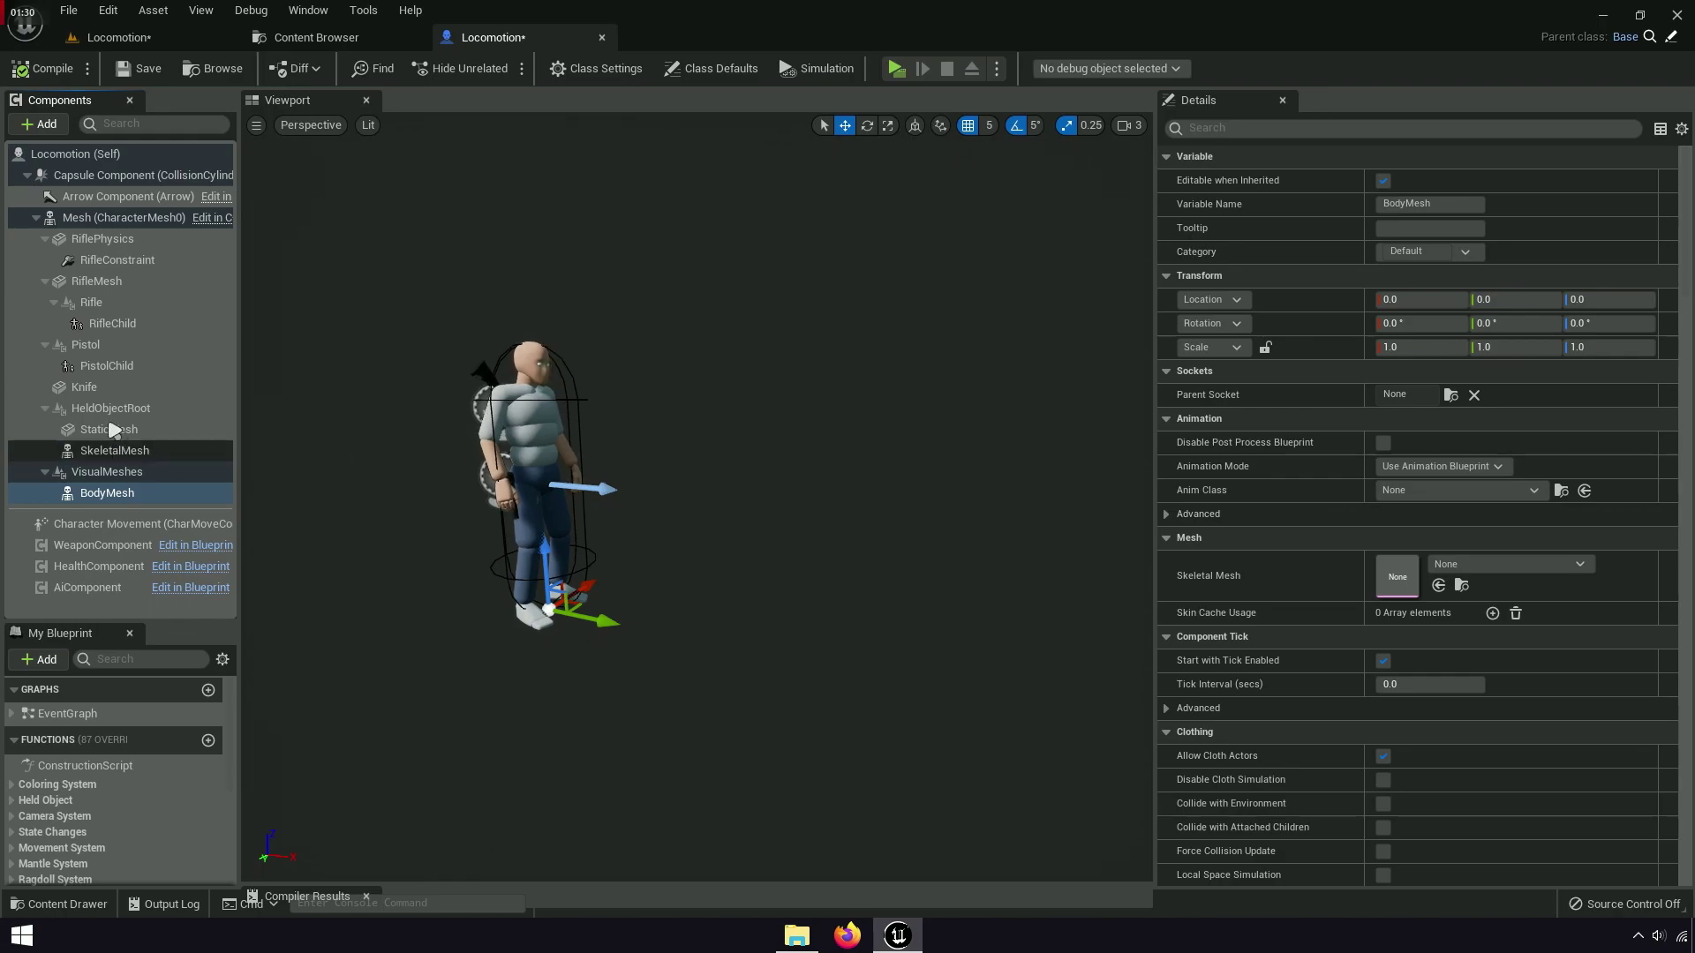
{"action": "left_click", "coordinate": [115, 217]}
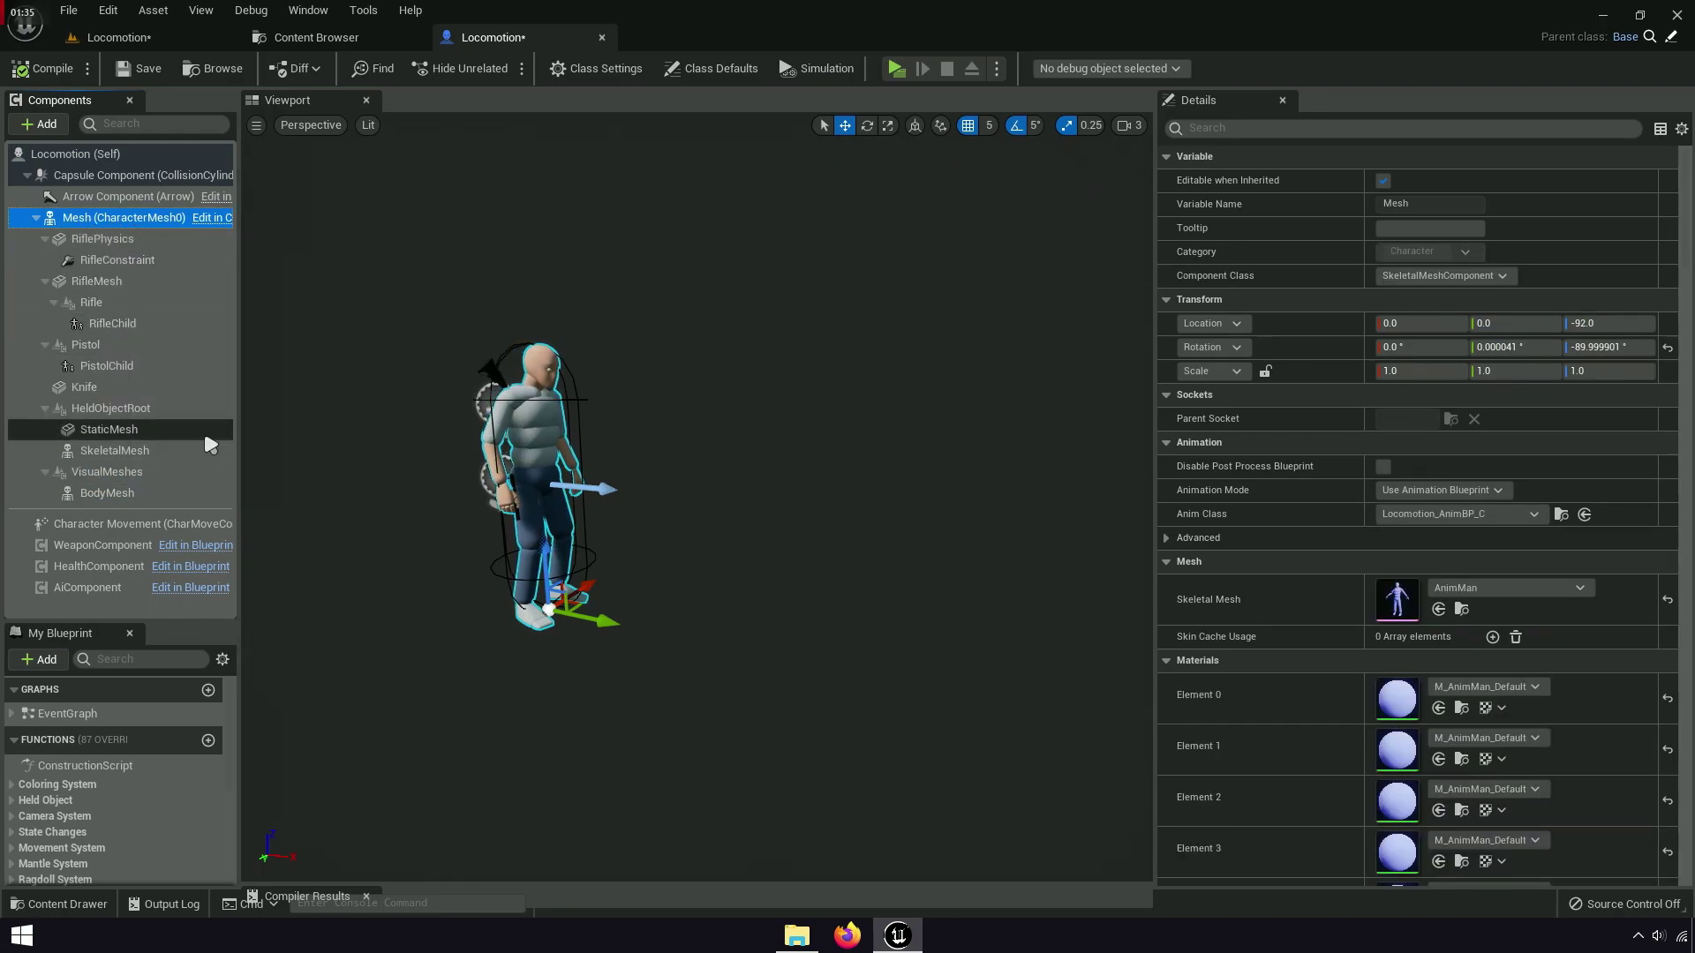
{"action": "left_click", "coordinate": [102, 473]}
{"action": "left_click", "coordinate": [103, 492]}
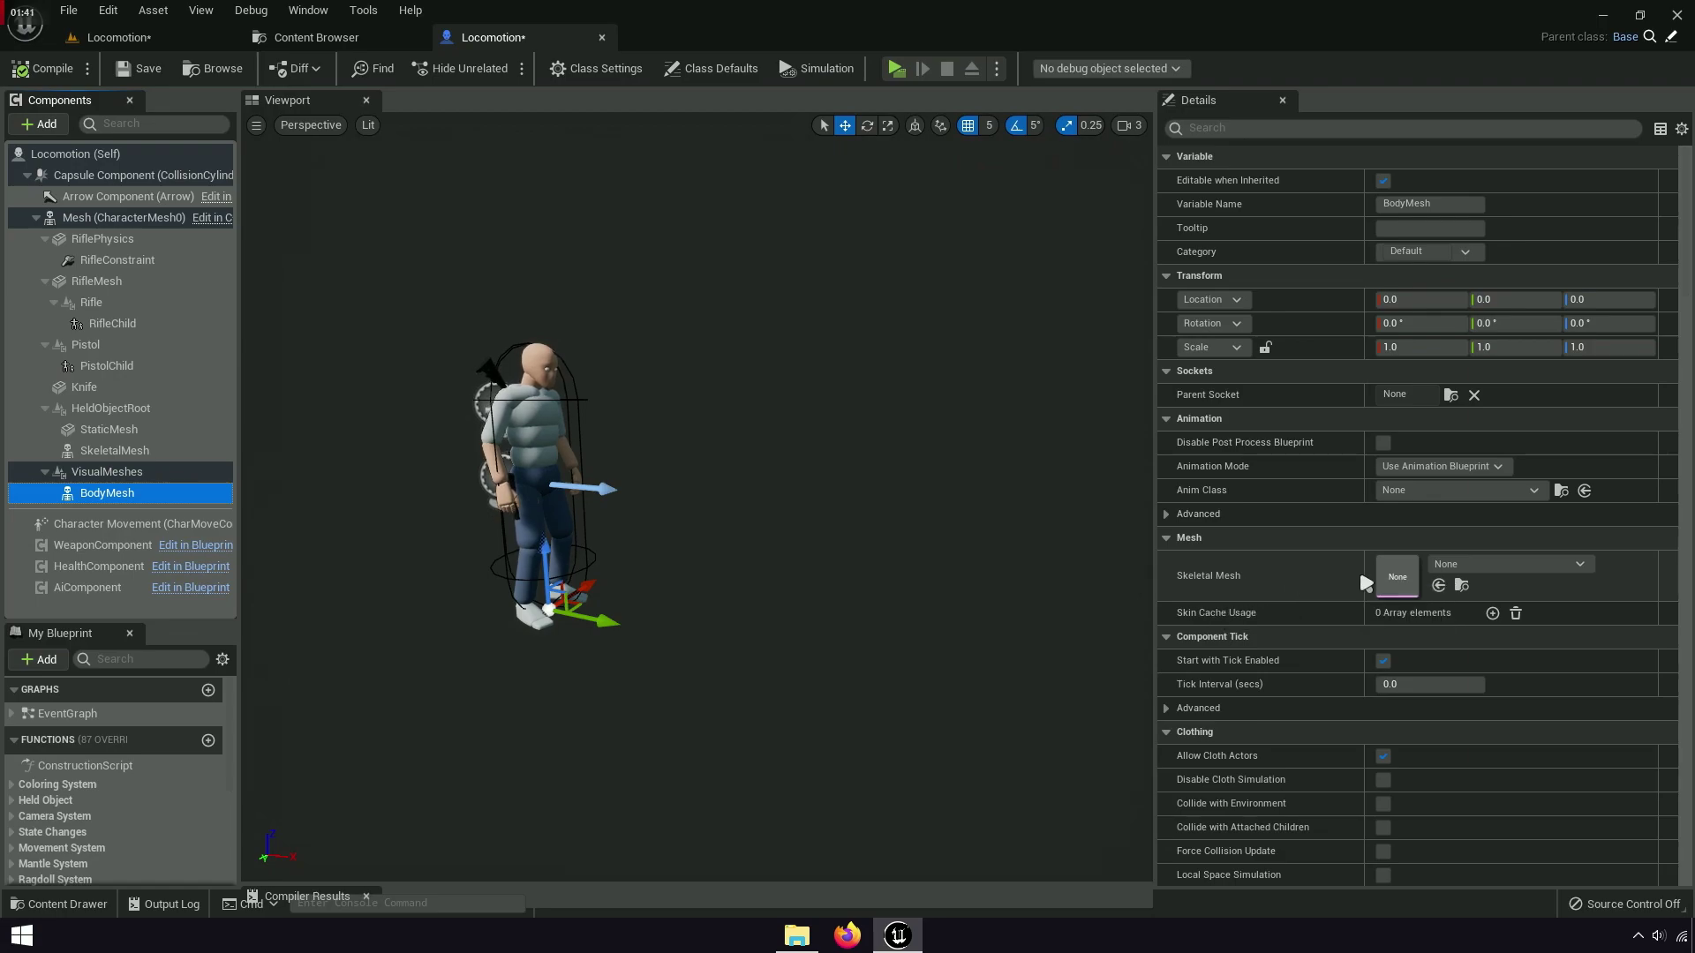
Assign SK_Man_Full_04 as BodyMesh's skeletal mesh and frame the character in the viewport
{"action": "left_click", "coordinate": [1470, 569]}
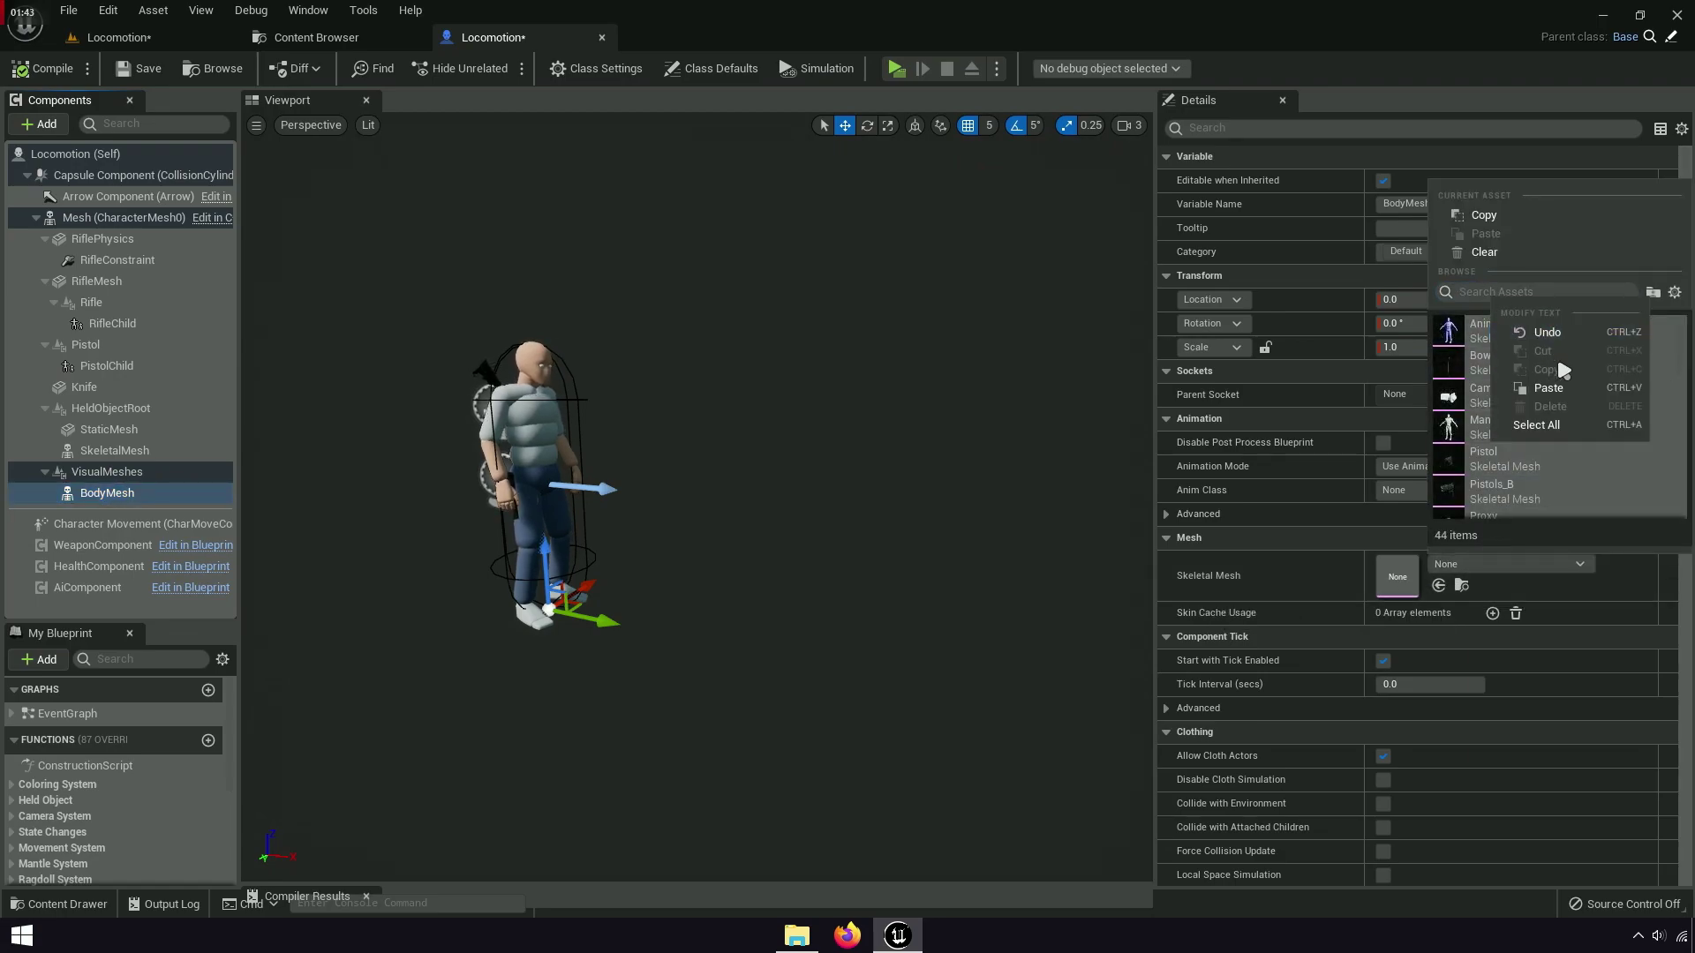
{"action": "type", "text": "SK_Man_Full_04"}
{"action": "left_click", "coordinate": [1540, 331]}
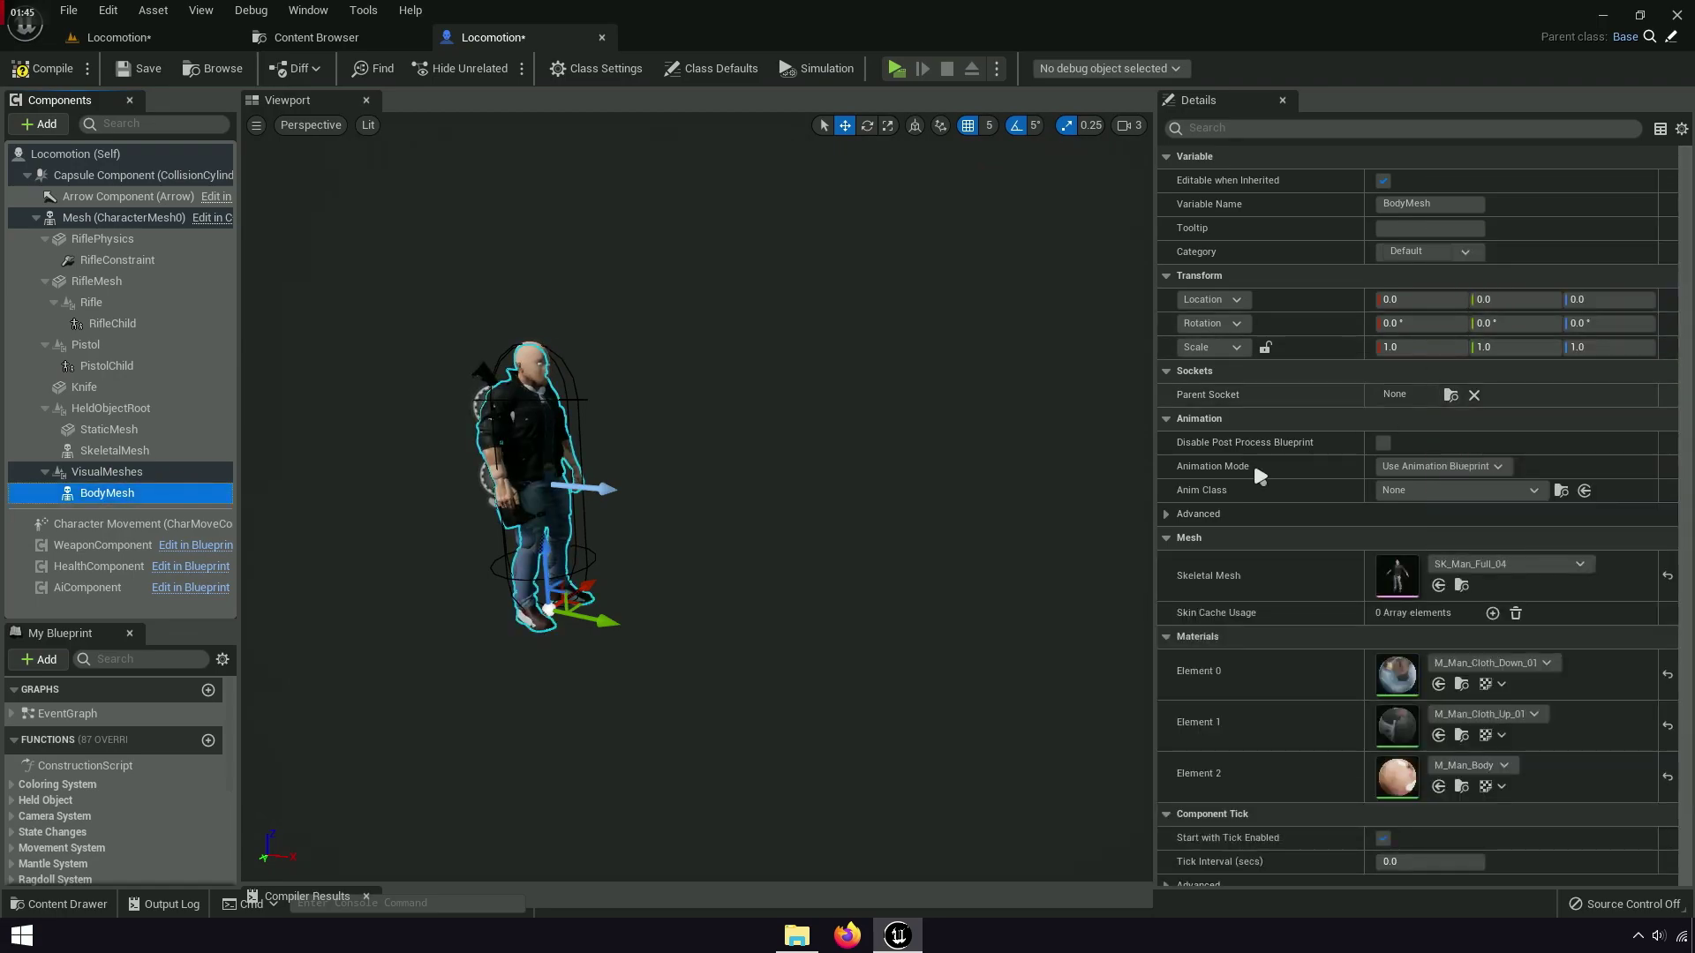
{"action": "left_click", "coordinate": [576, 406]}
{"action": "key", "text": "f"}
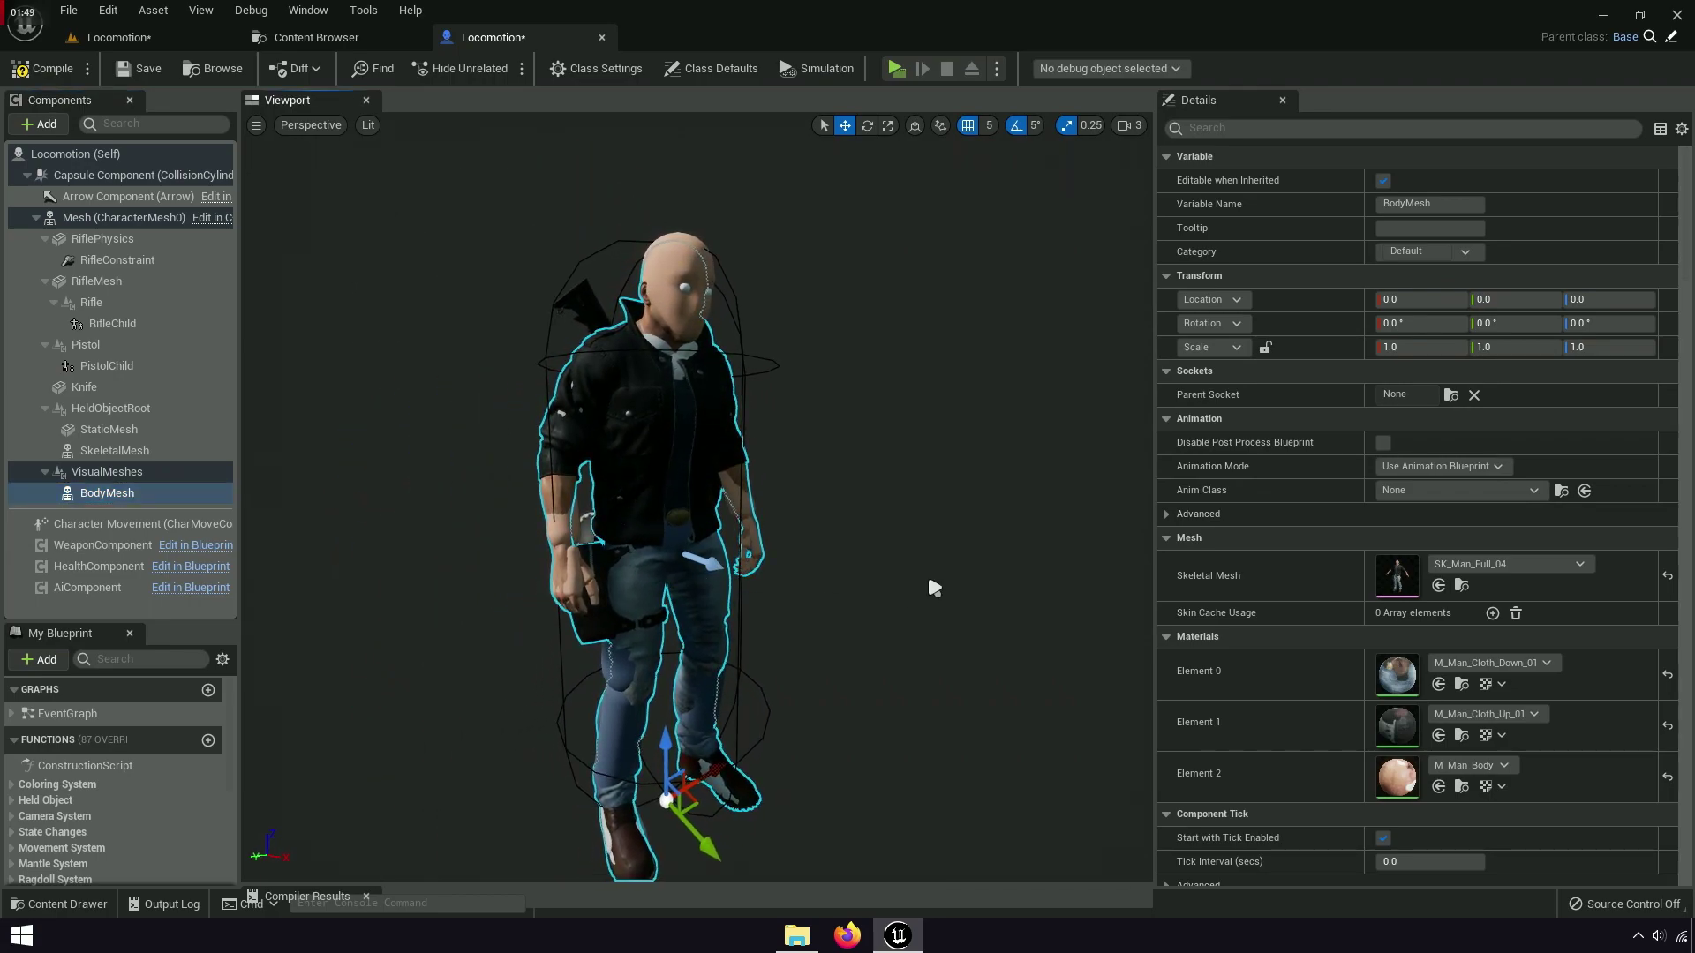
{"action": "scroll", "coordinate": [933, 588], "scroll_direction": "down", "scroll_amount": 2}
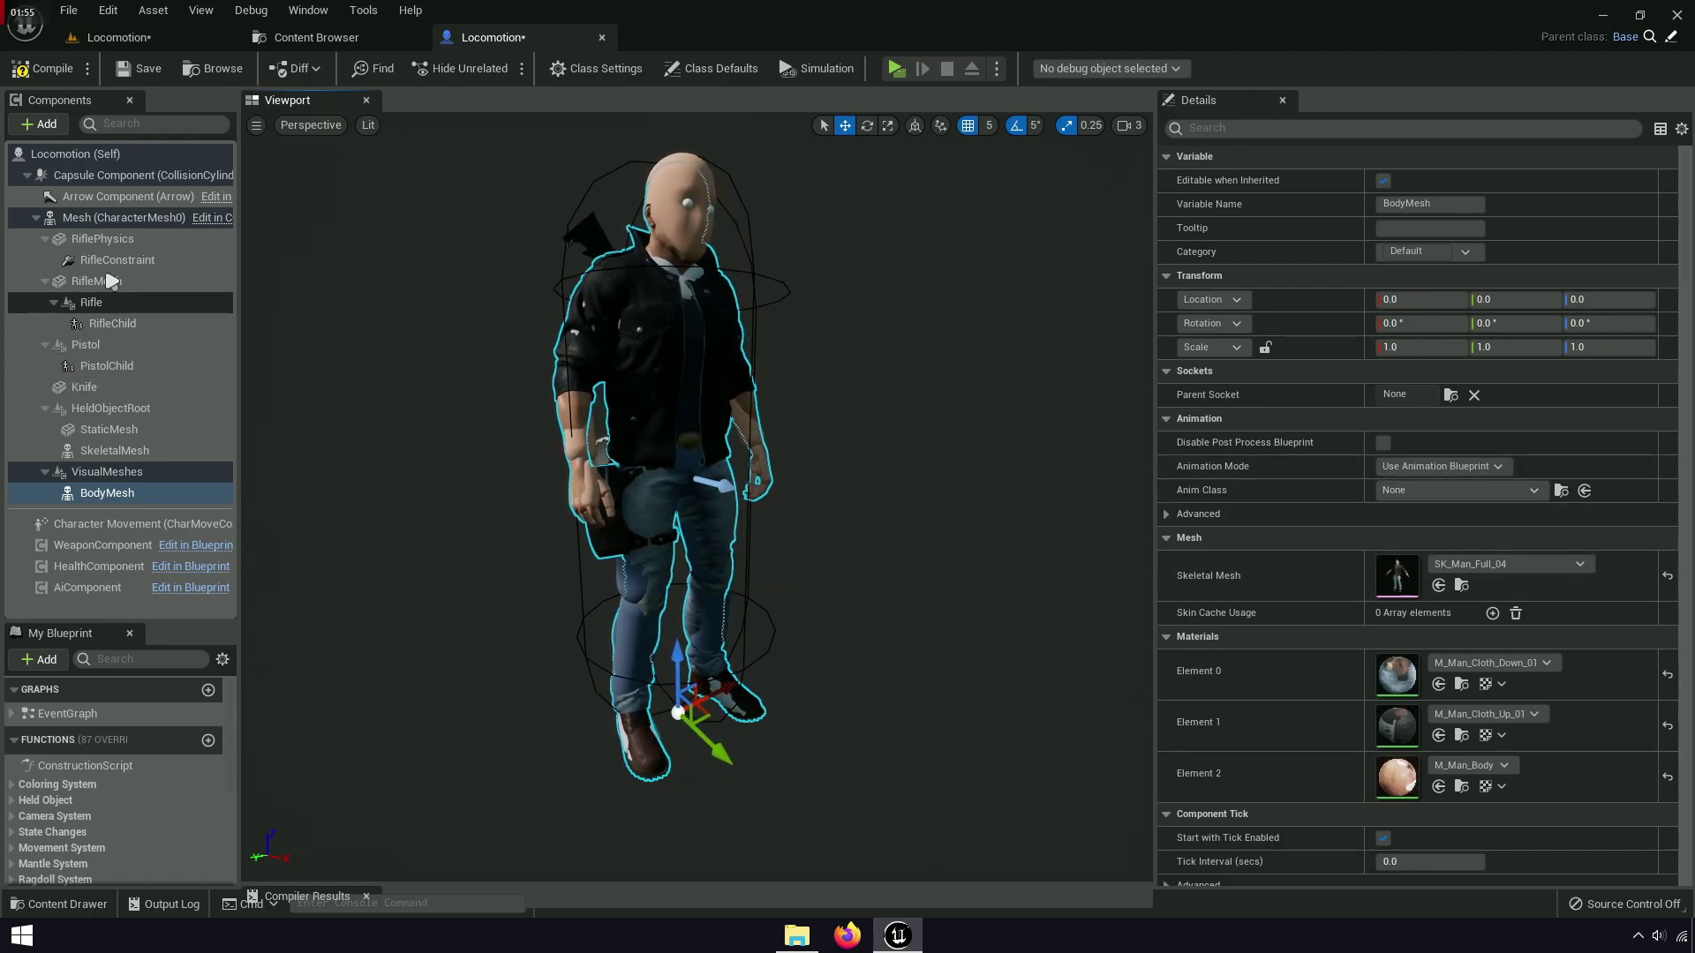
Turn off the main Mesh's Visible setting, then compile and save the Locomotion blueprint
{"action": "left_click", "coordinate": [106, 217]}
{"action": "type", "text": "v"}
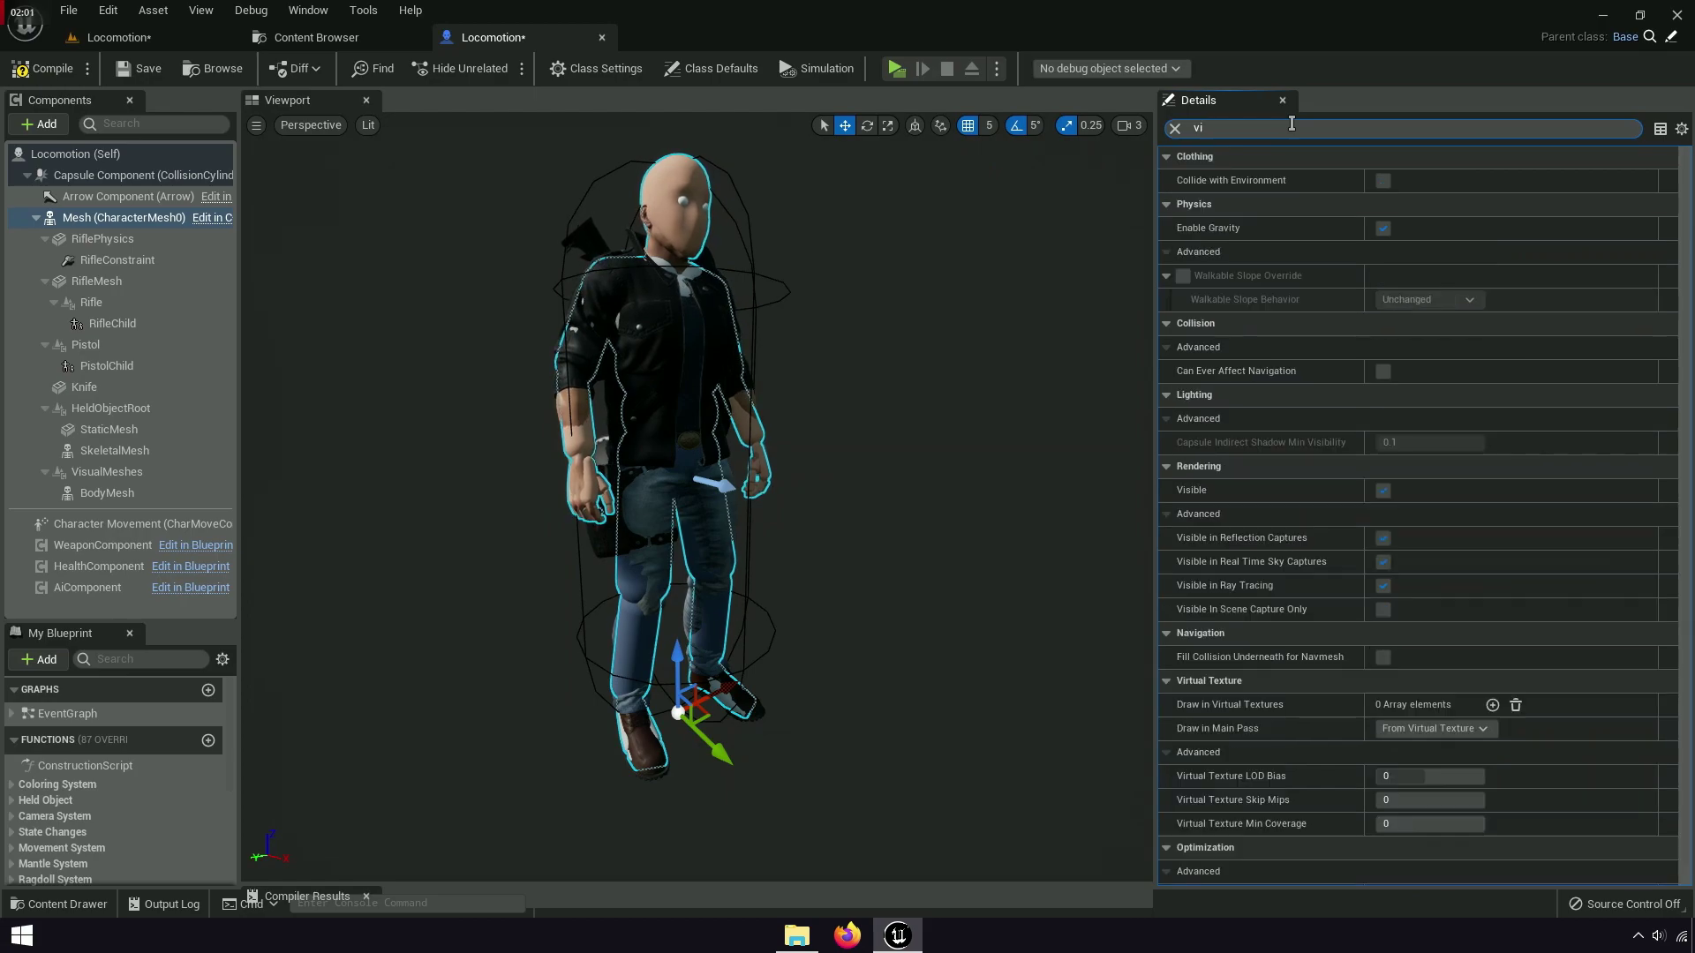
{"action": "type", "text": "isiu"}
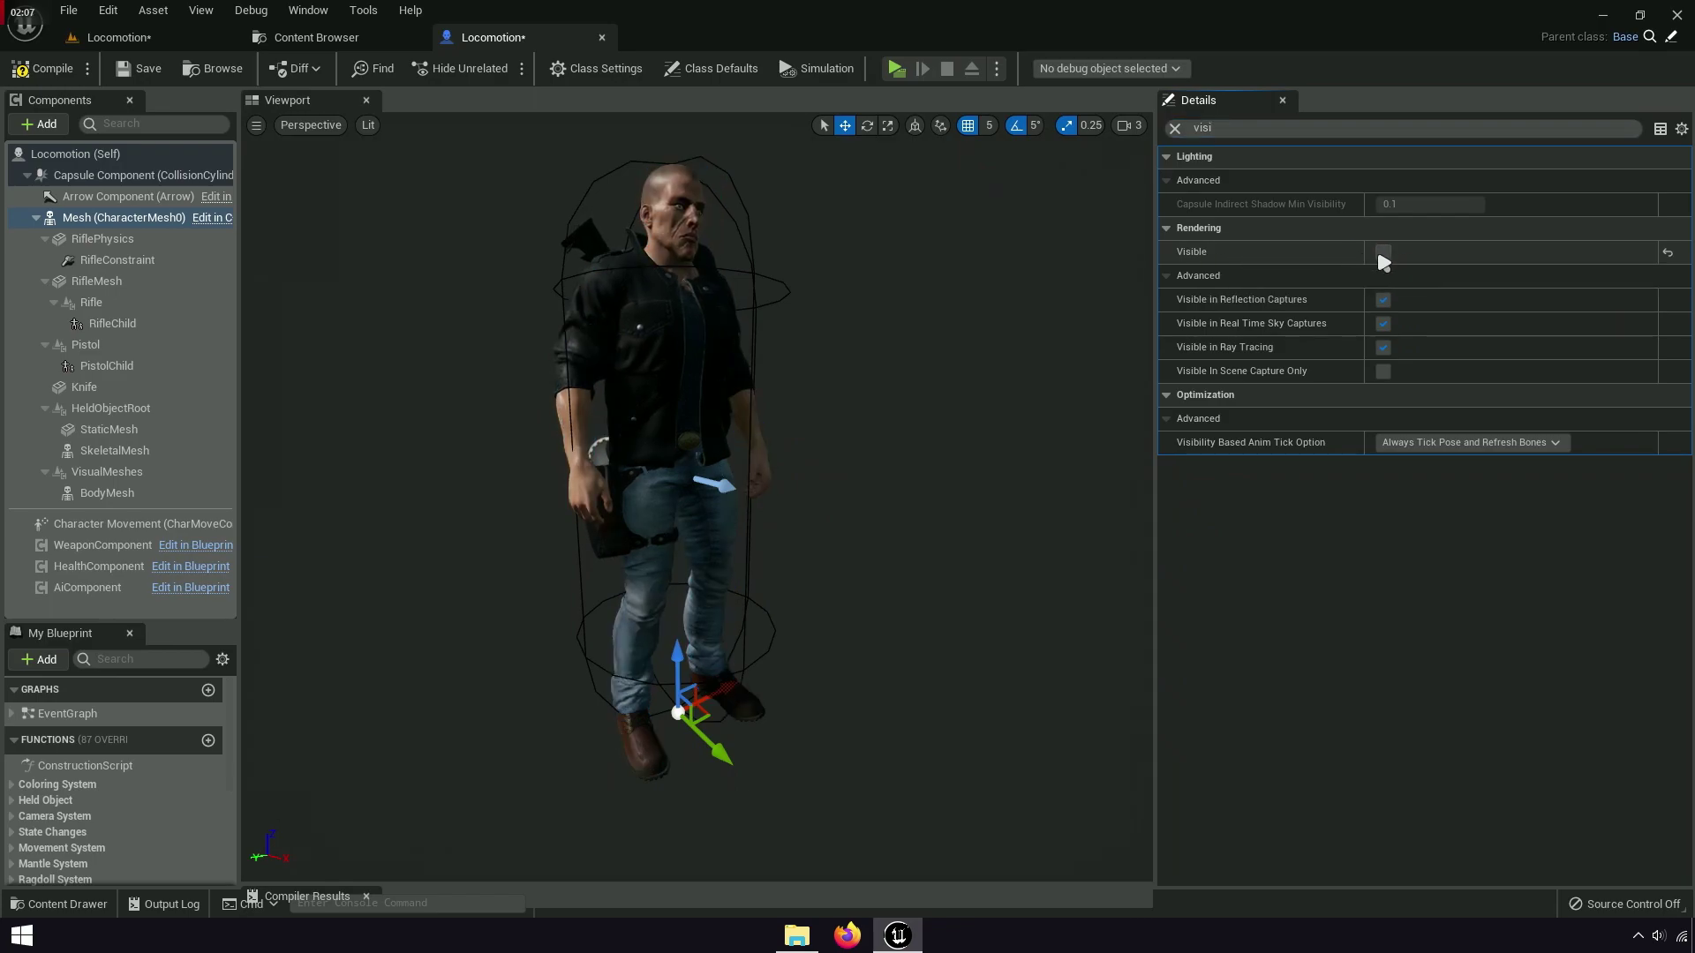
{"action": "left_click", "coordinate": [141, 71]}
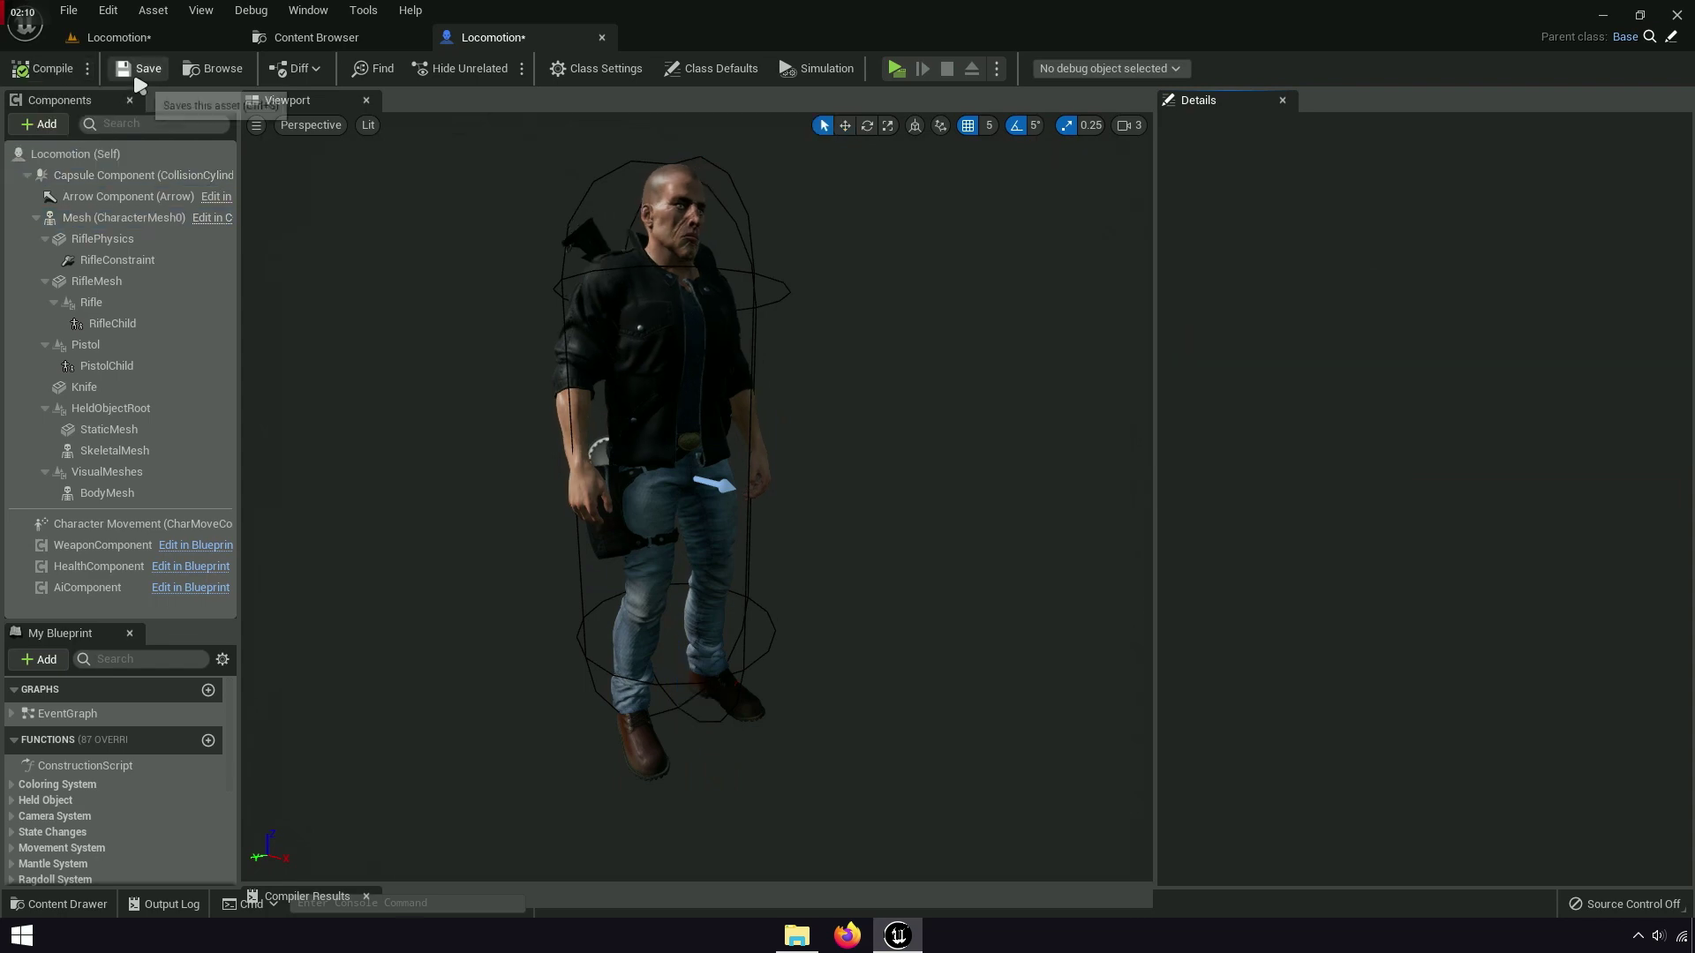
Start a standalone playtest and run the character through the level, jumping past the cabin
{"action": "key", "text": "alt+p"}
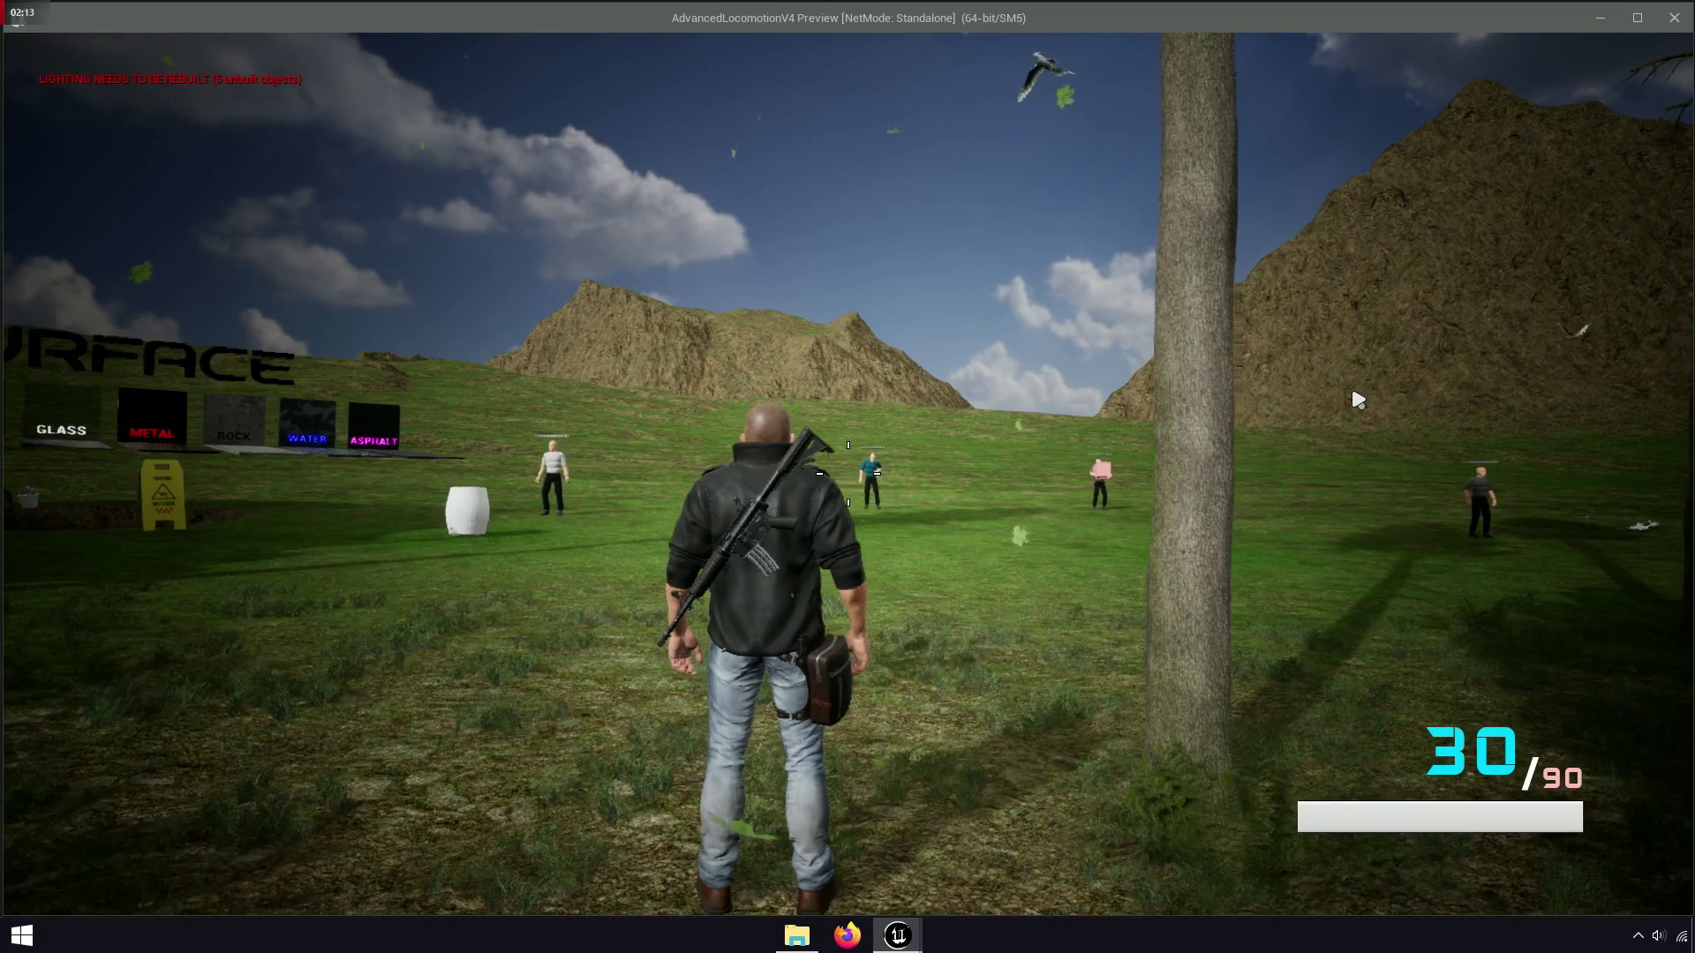
{"action": "key", "text": "w"}
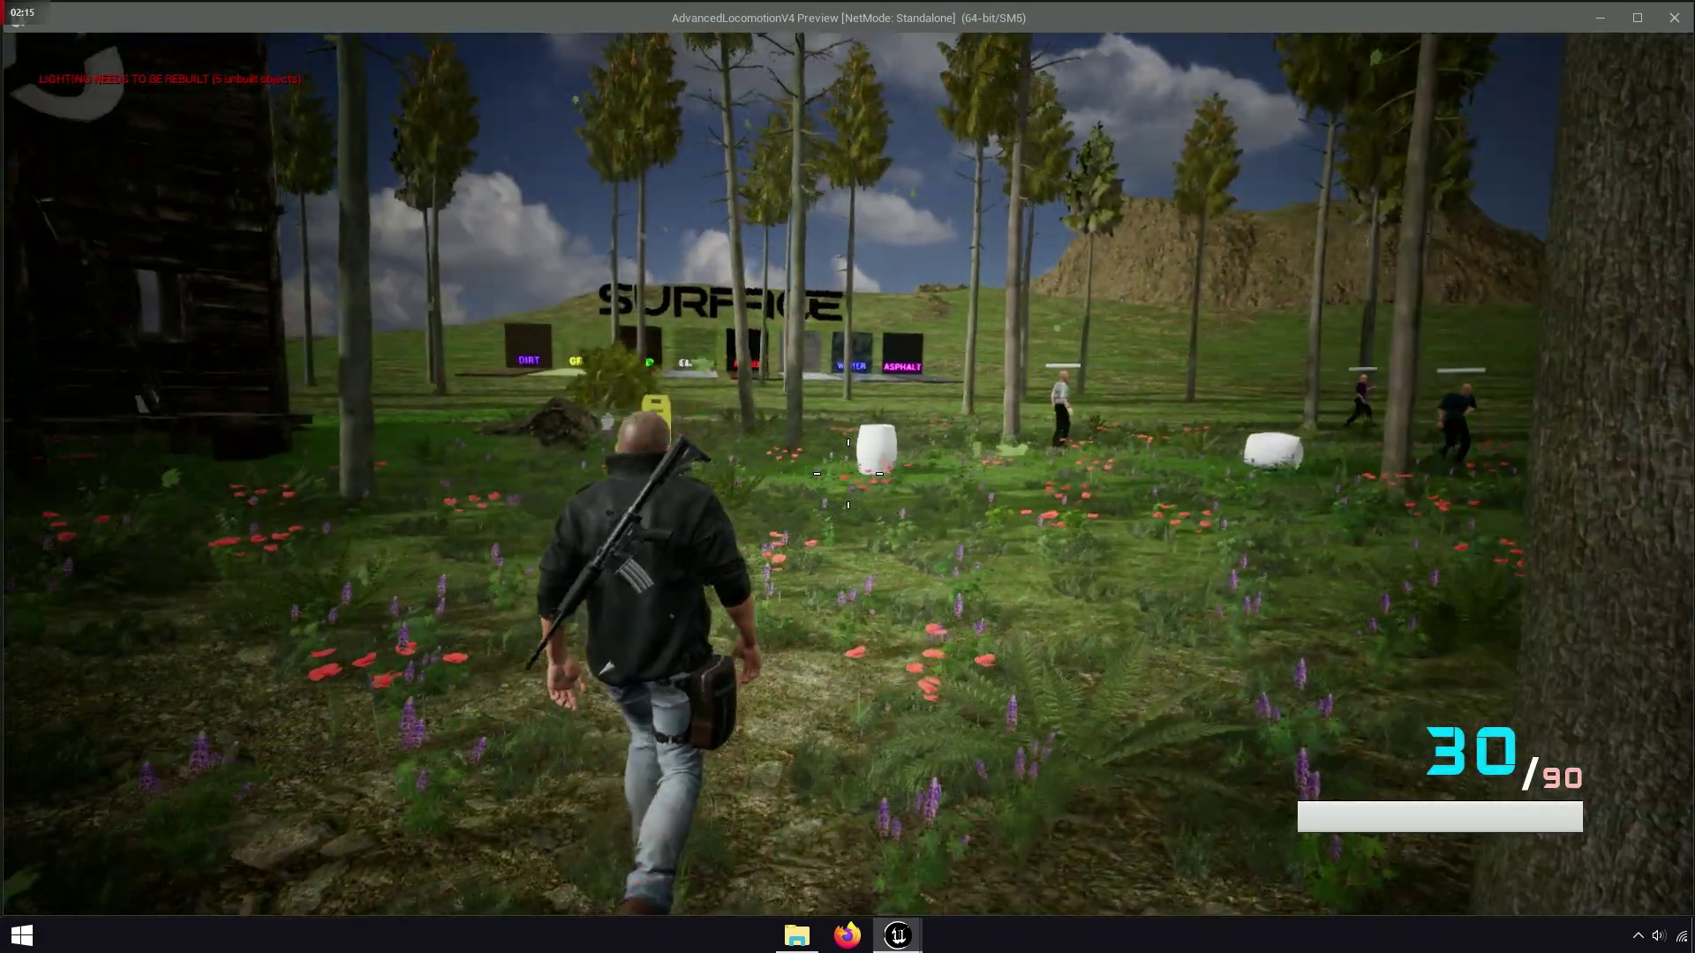
{"action": "key", "text": "w"}
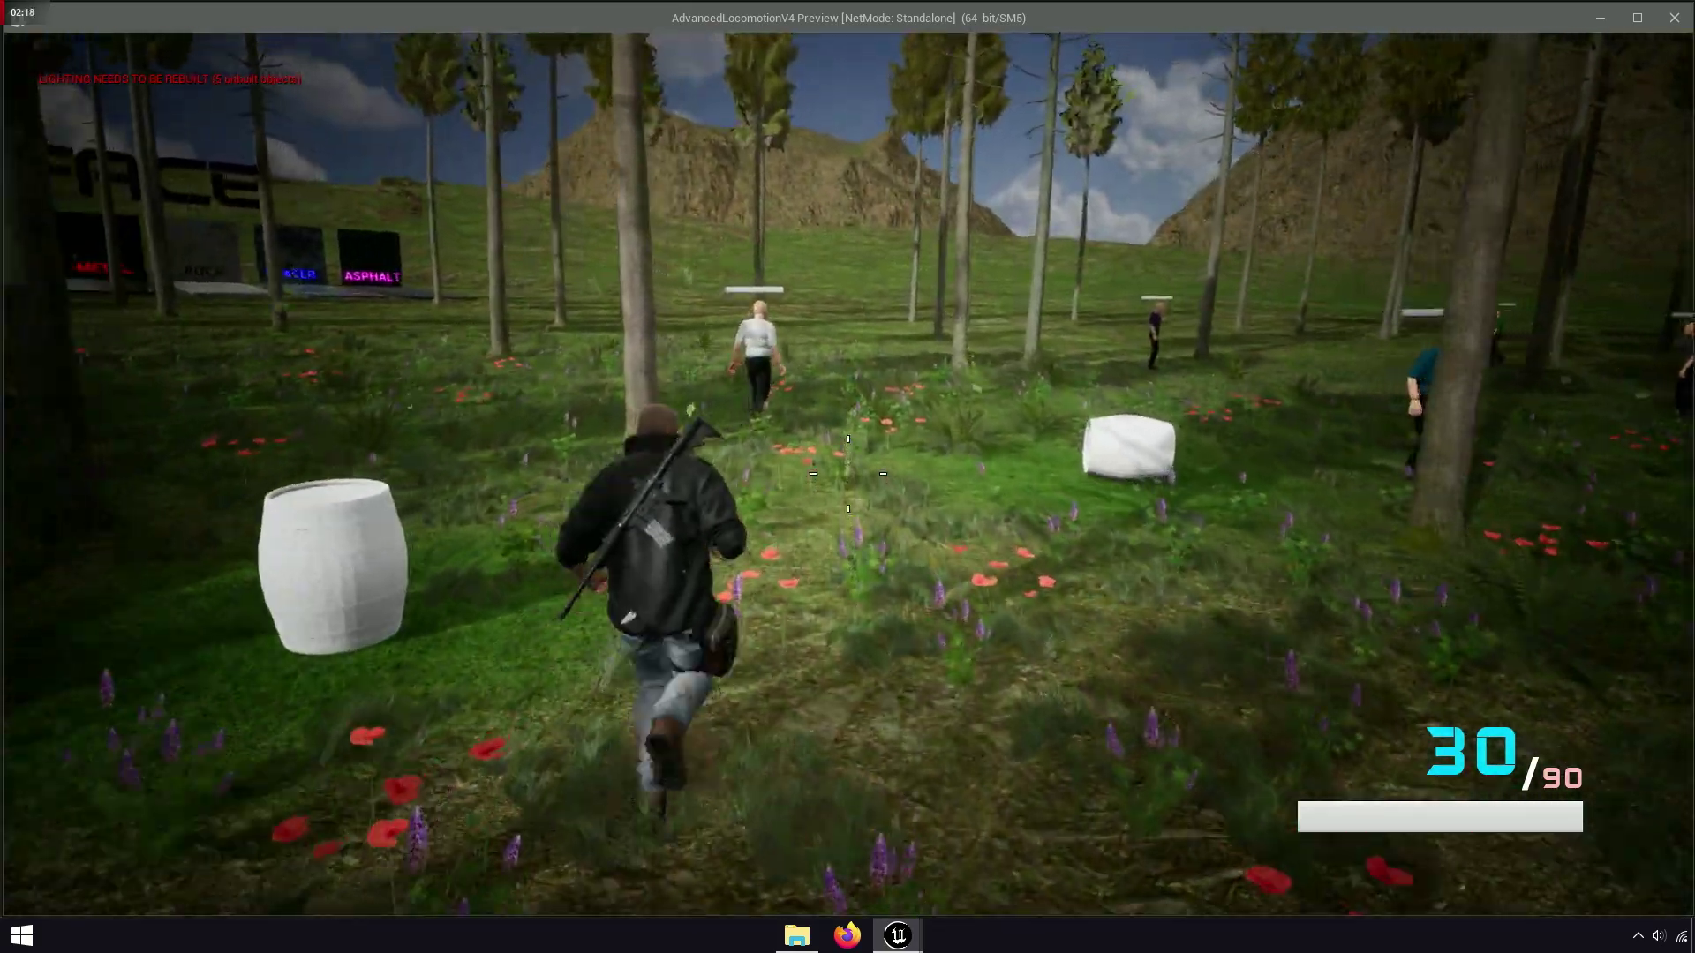
{"action": "key", "text": "space"}
{"action": "key", "text": "w"}
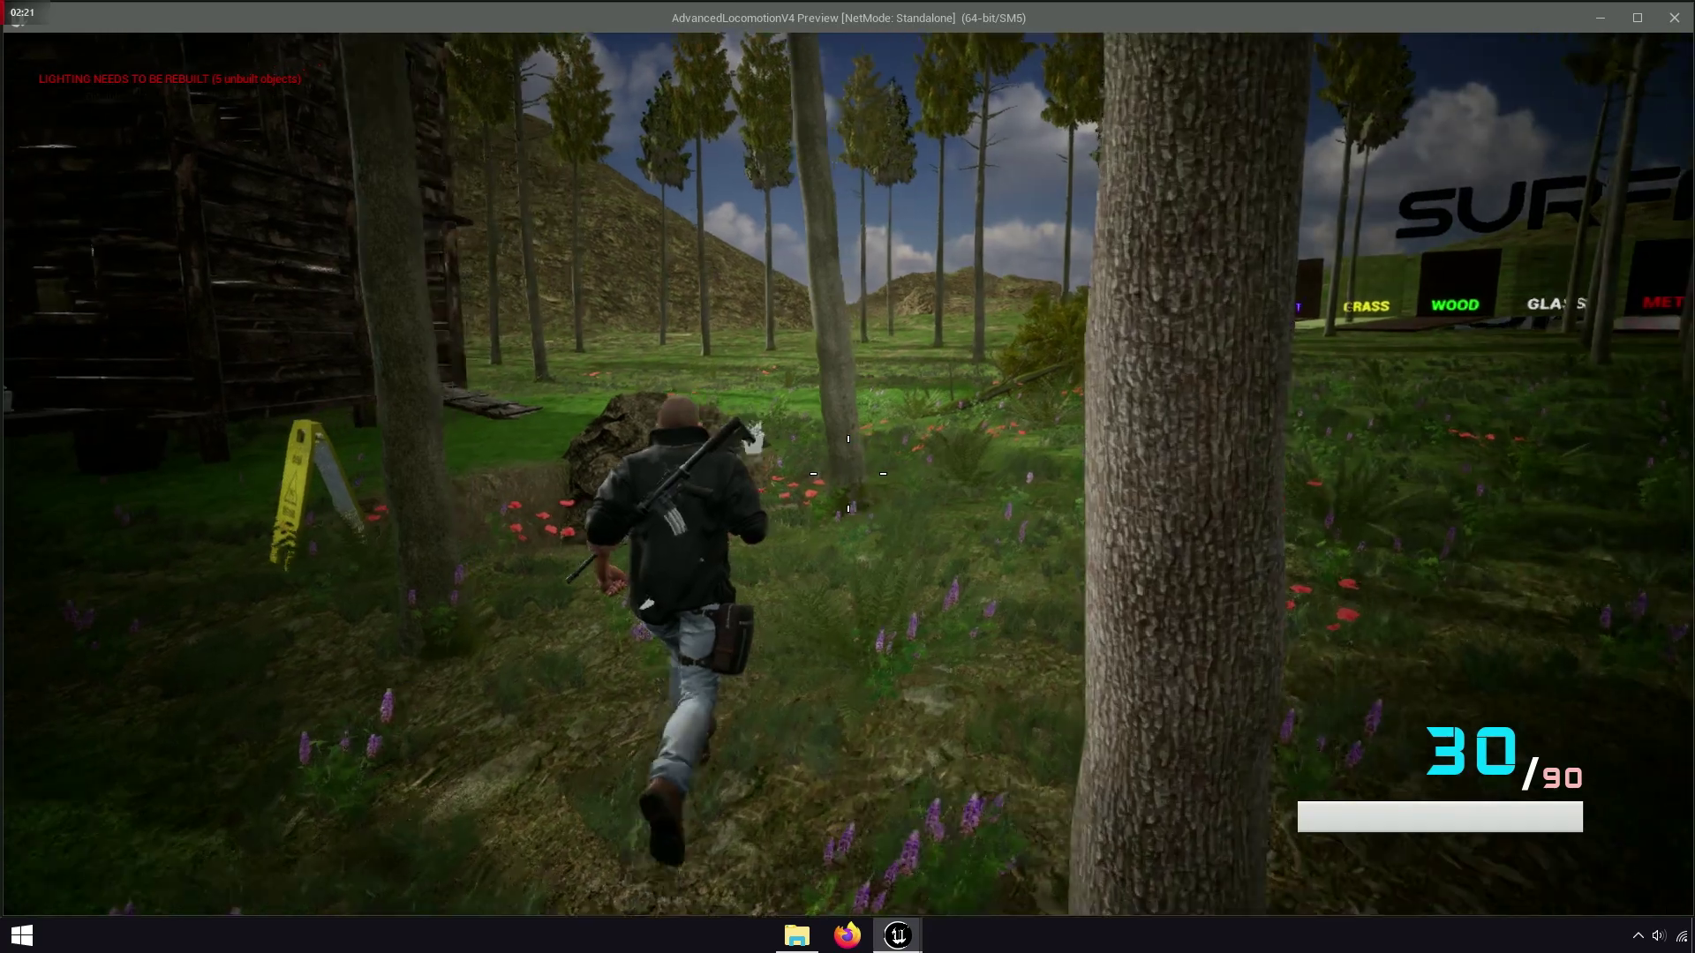
Draw the rifle with 1, crouch, and fire several shots at the targets
{"action": "key", "text": "1"}
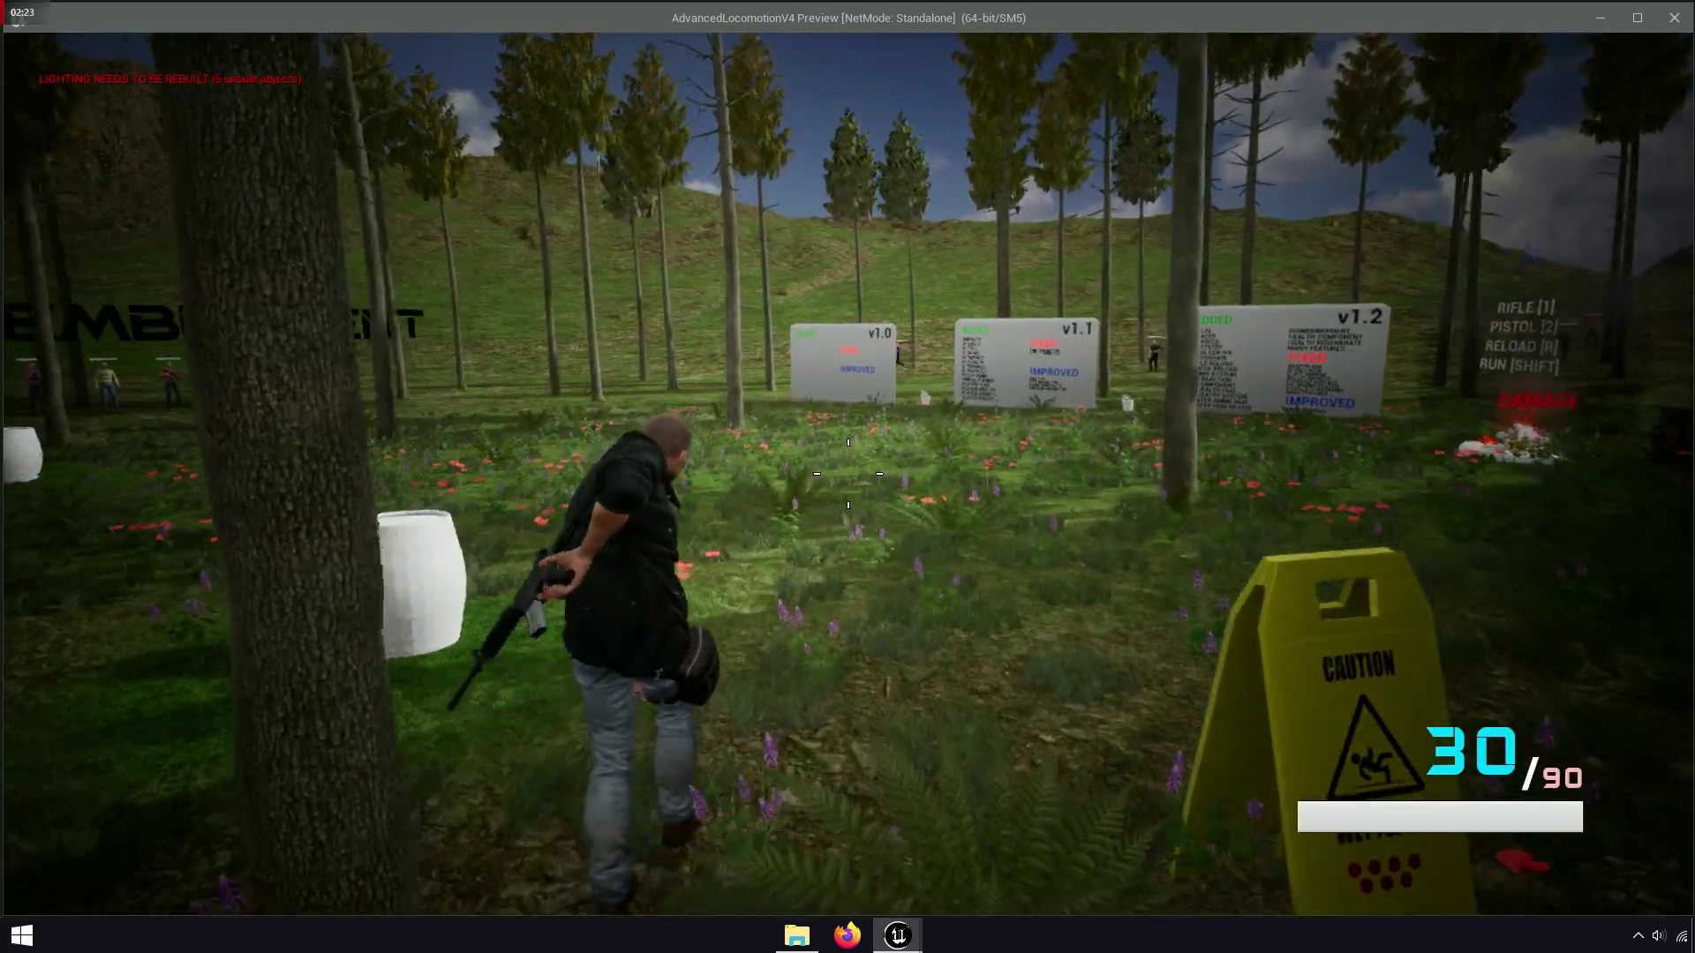
{"action": "key", "text": "c"}
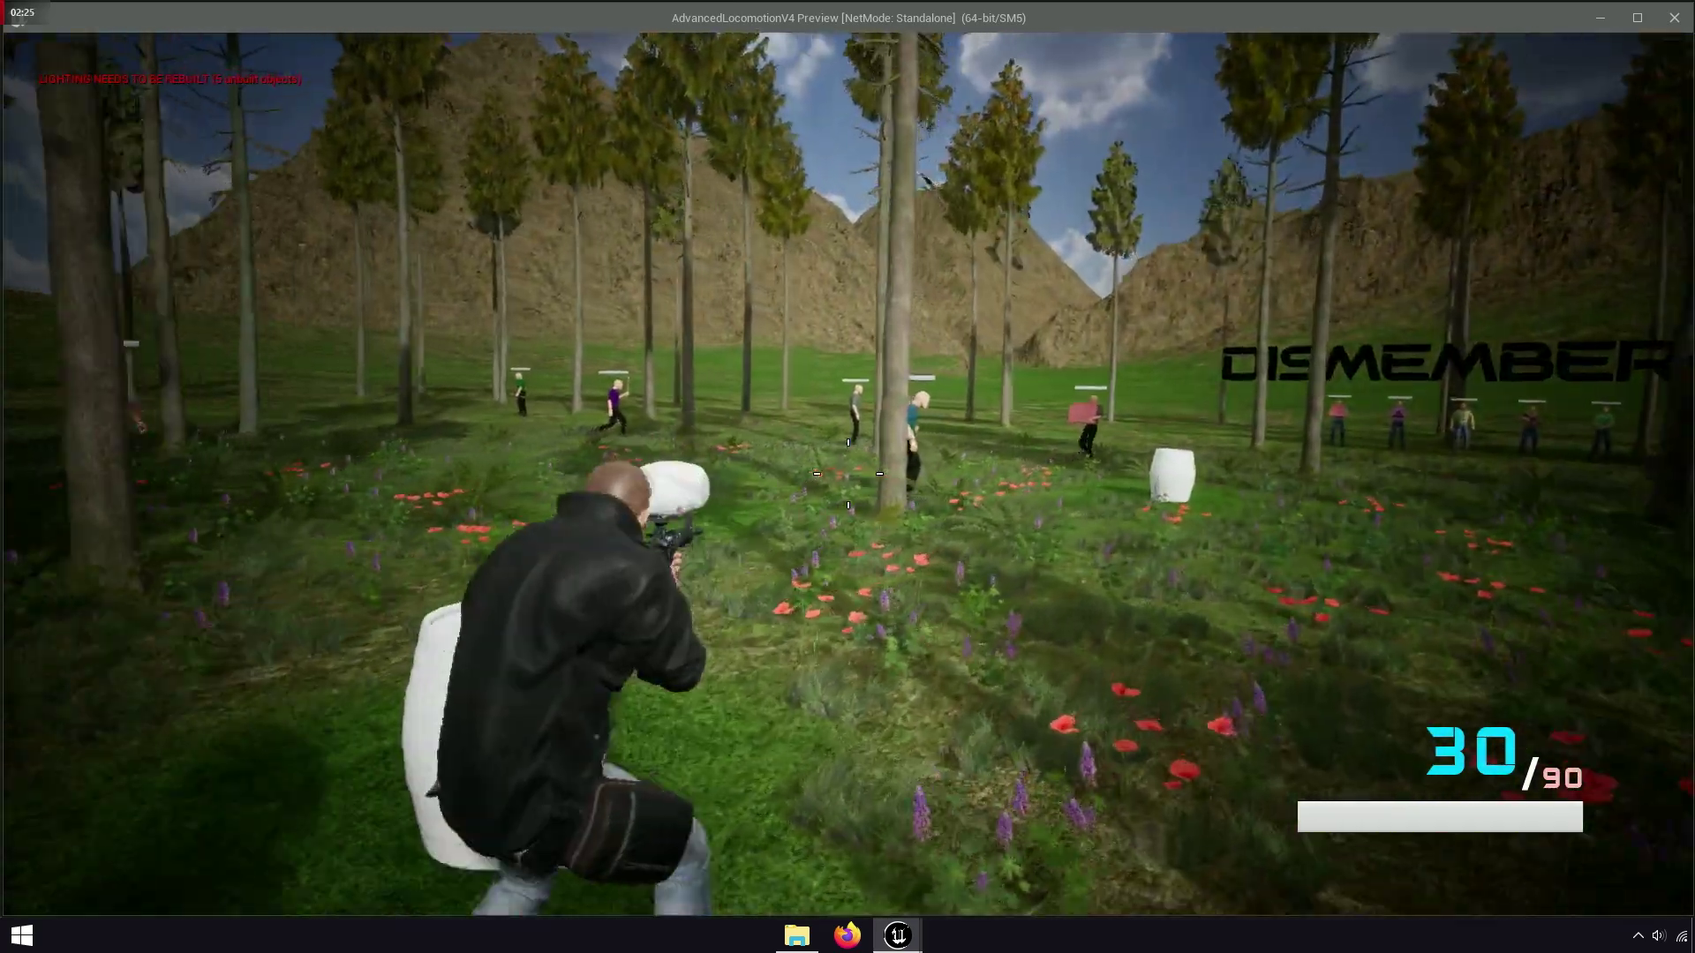
{"action": "left_click", "coordinate": [847, 473]}
{"action": "left_click", "coordinate": [848, 473]}
{"action": "left_click", "coordinate": [847, 473]}
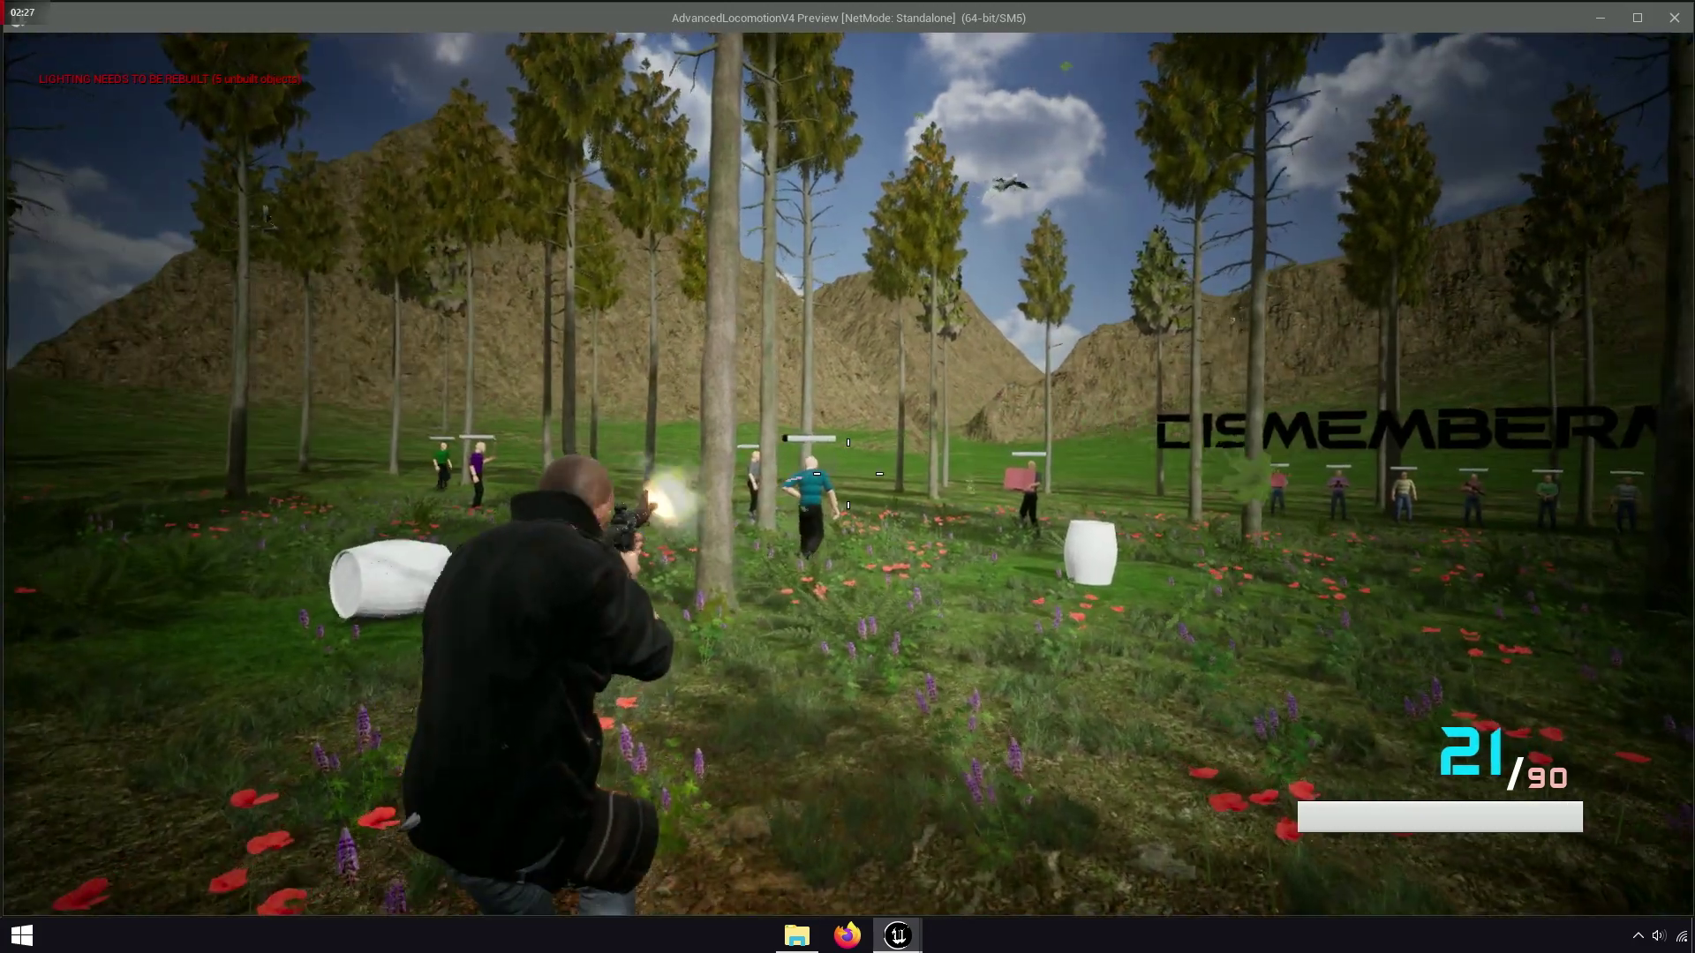
{"action": "left_click", "coordinate": [847, 473]}
{"action": "left_click", "coordinate": [848, 473]}
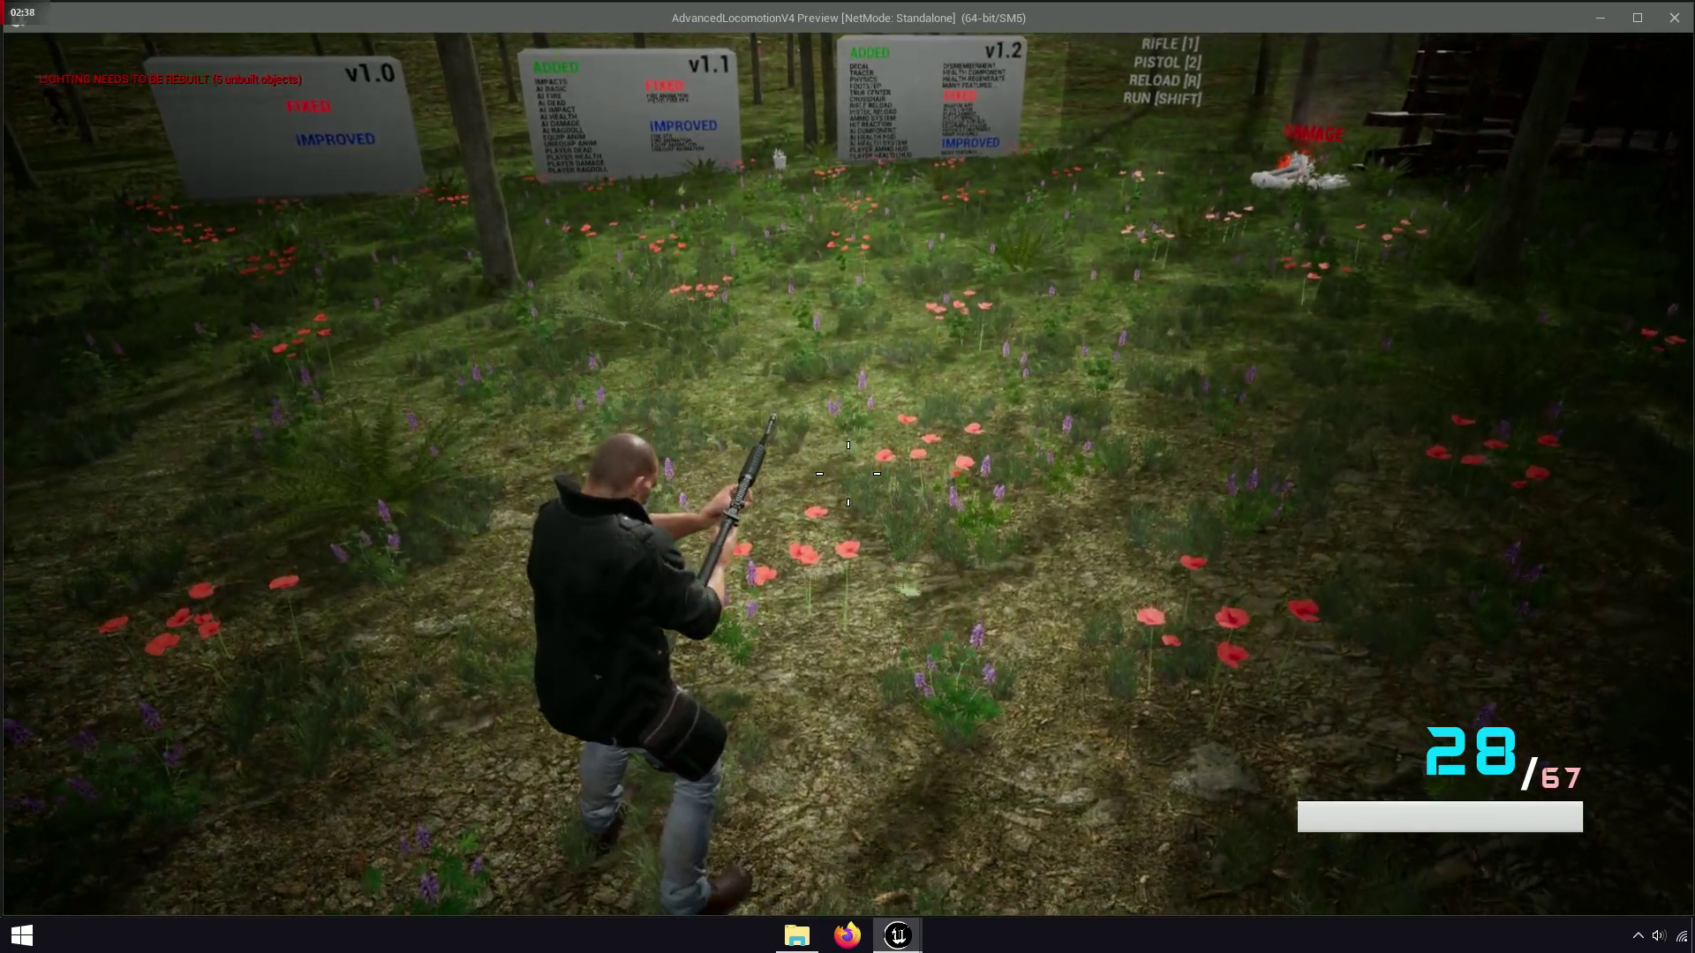
Run toward the LOCO cabin, reload the rifle with R, and switch to the pistol with 2
{"action": "key", "text": "w"}
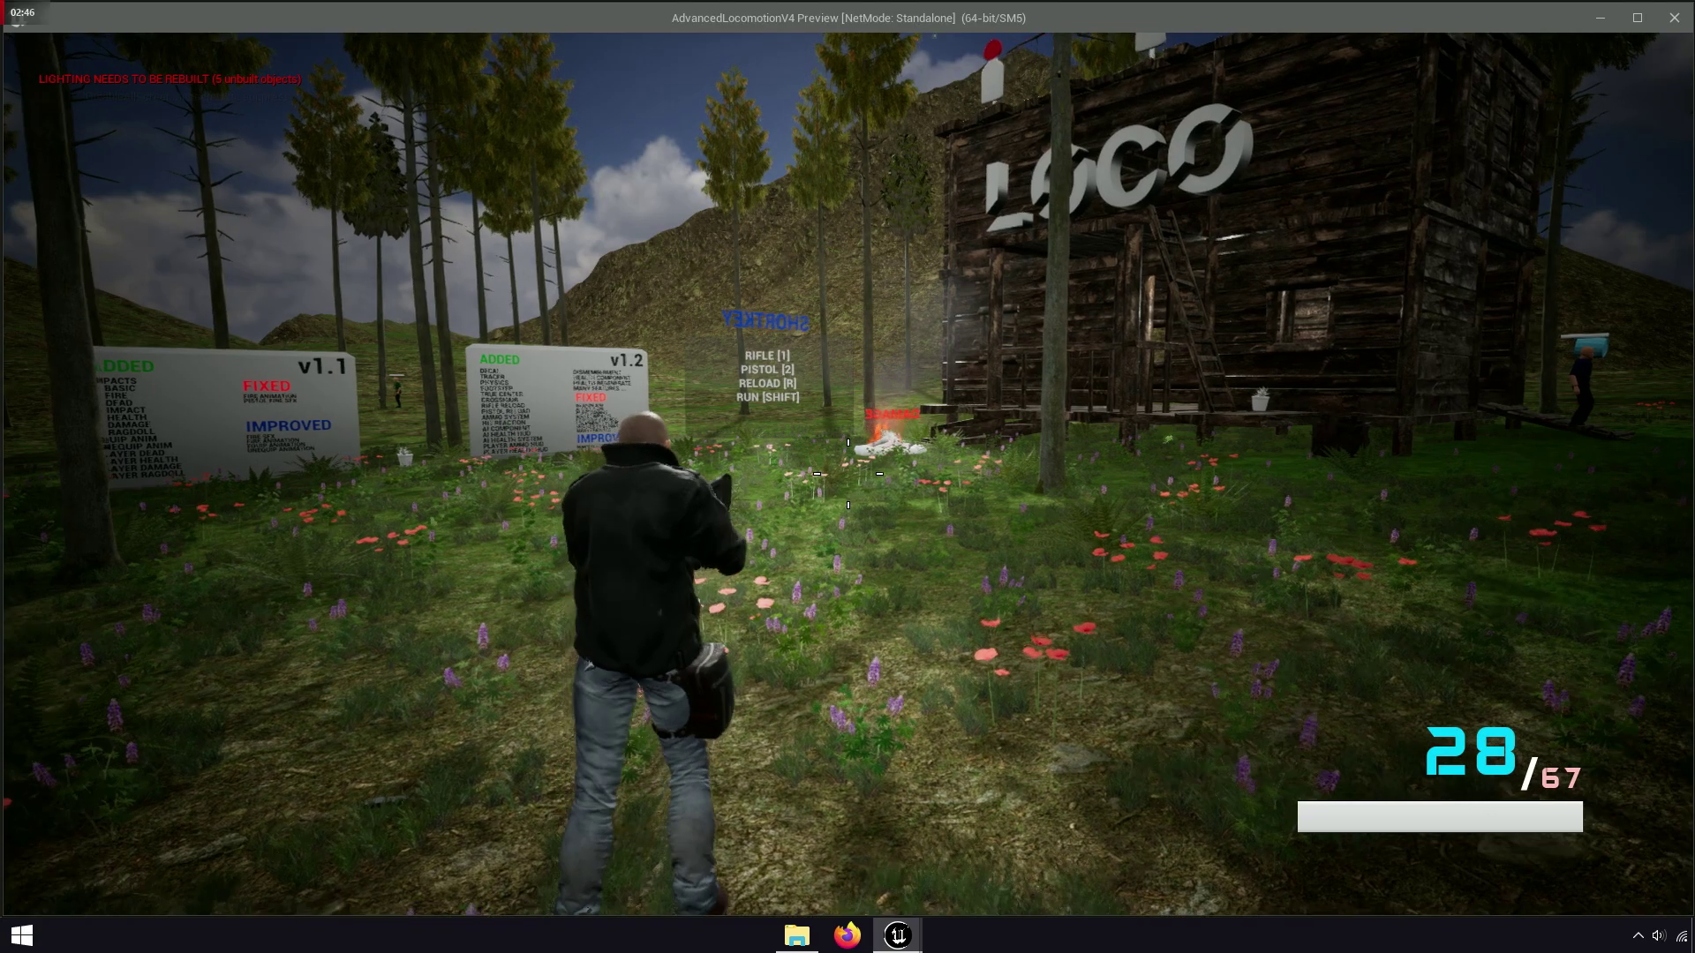
{"action": "key", "text": "r"}
{"action": "key", "text": "w"}
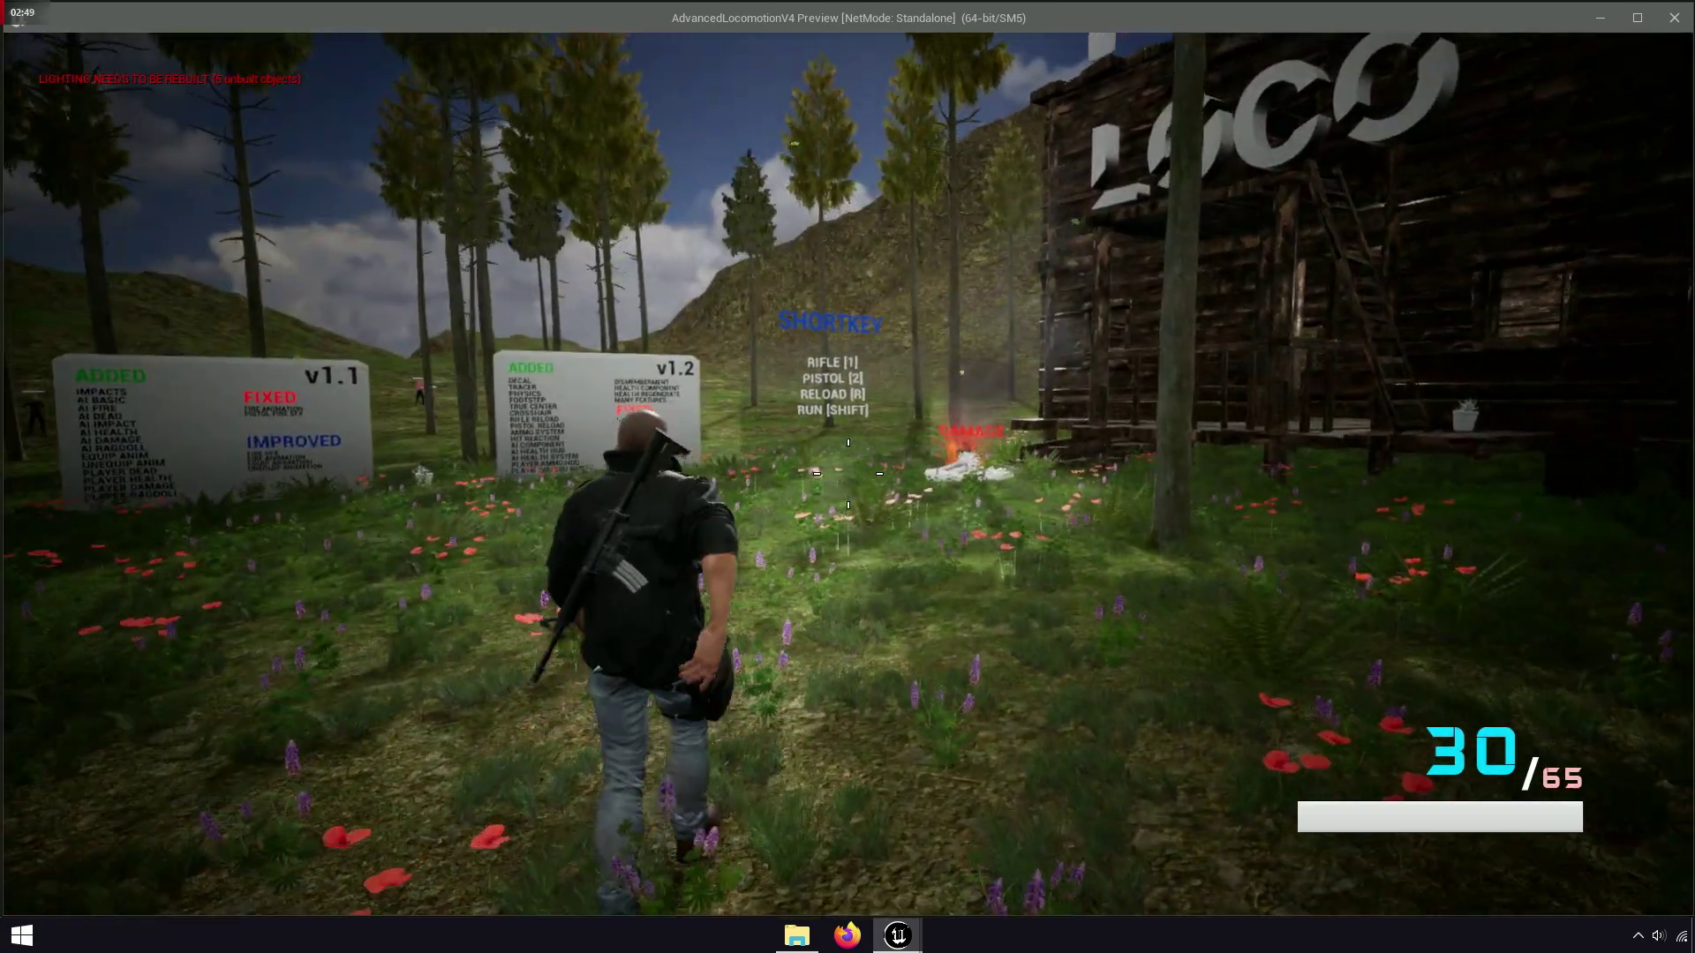
{"action": "key", "text": "2"}
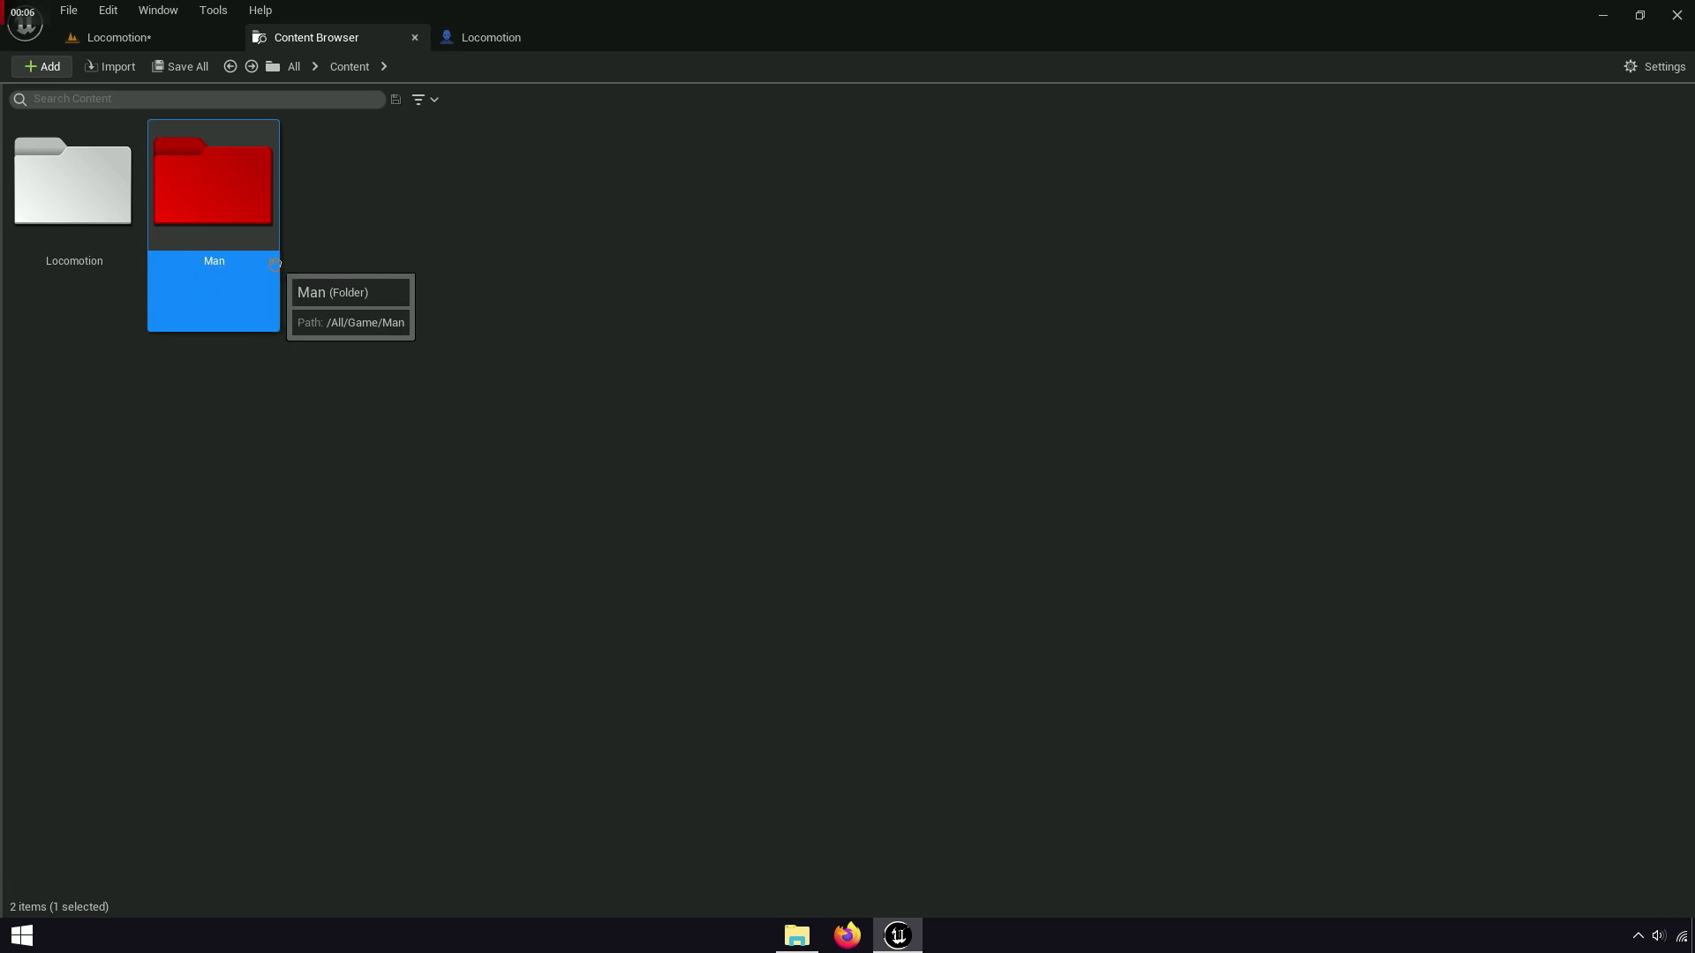
Browse to Man/Mesh/Parts and select all 28 body-part meshes
{"action": "double_click", "coordinate": [274, 264]}
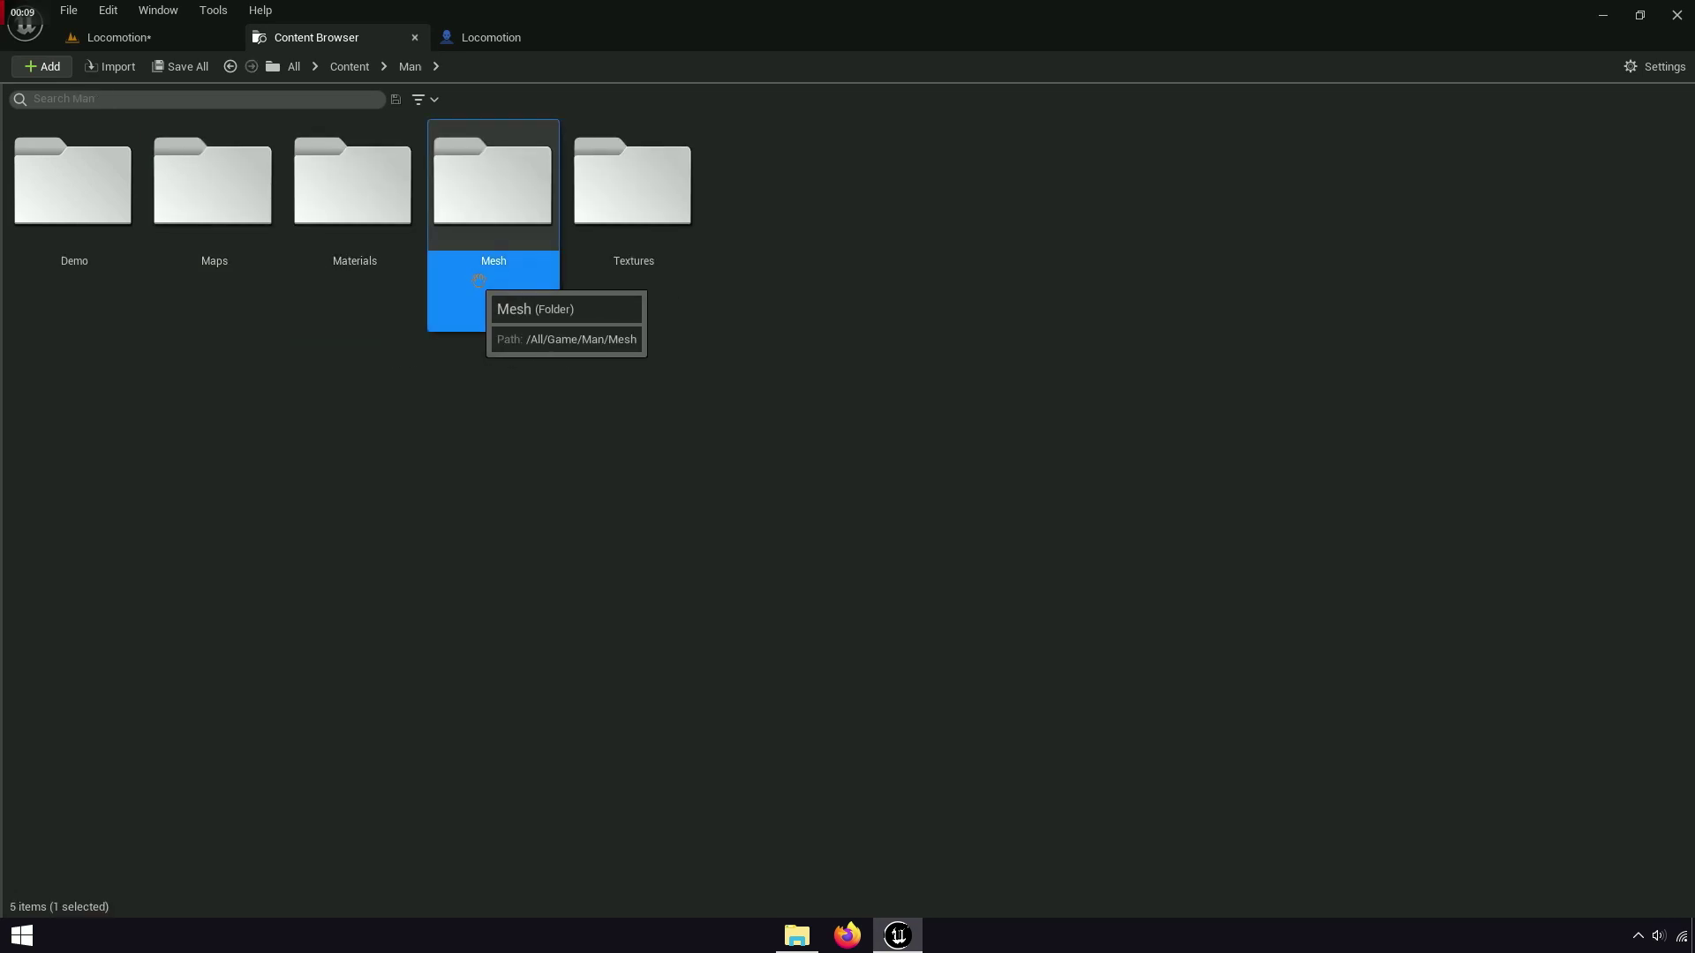
{"action": "double_click", "coordinate": [522, 278]}
{"action": "left_click", "coordinate": [176, 282]}
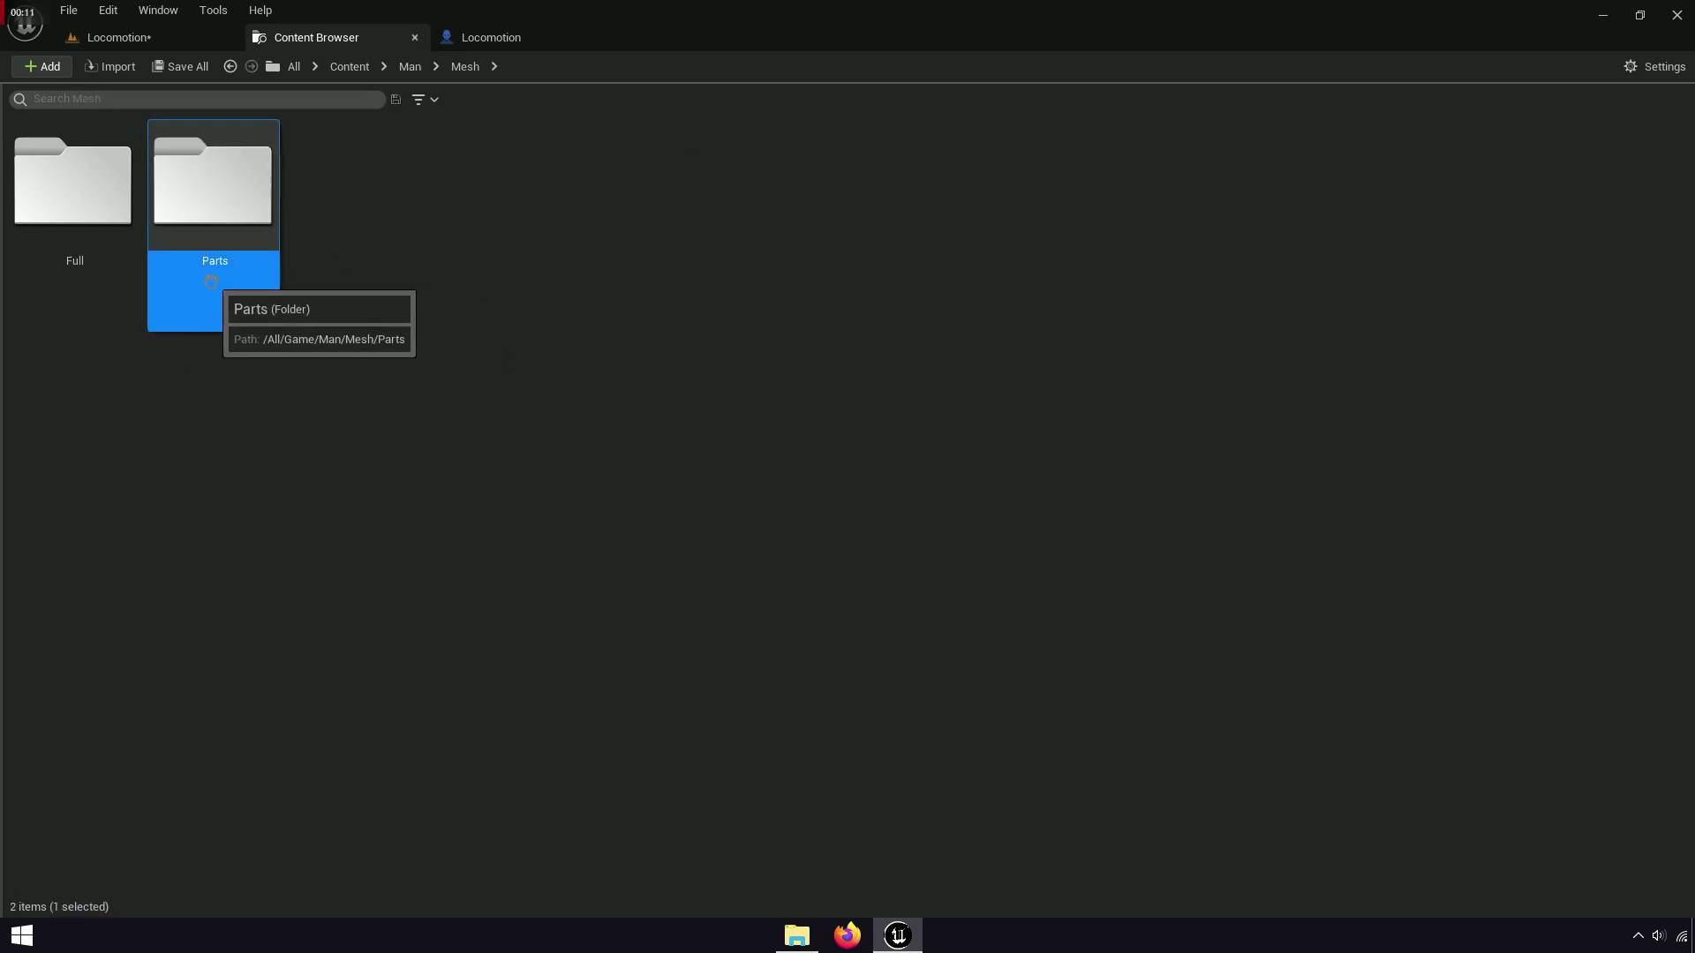
{"action": "double_click", "coordinate": [249, 277]}
{"action": "left_click", "coordinate": [353, 265]}
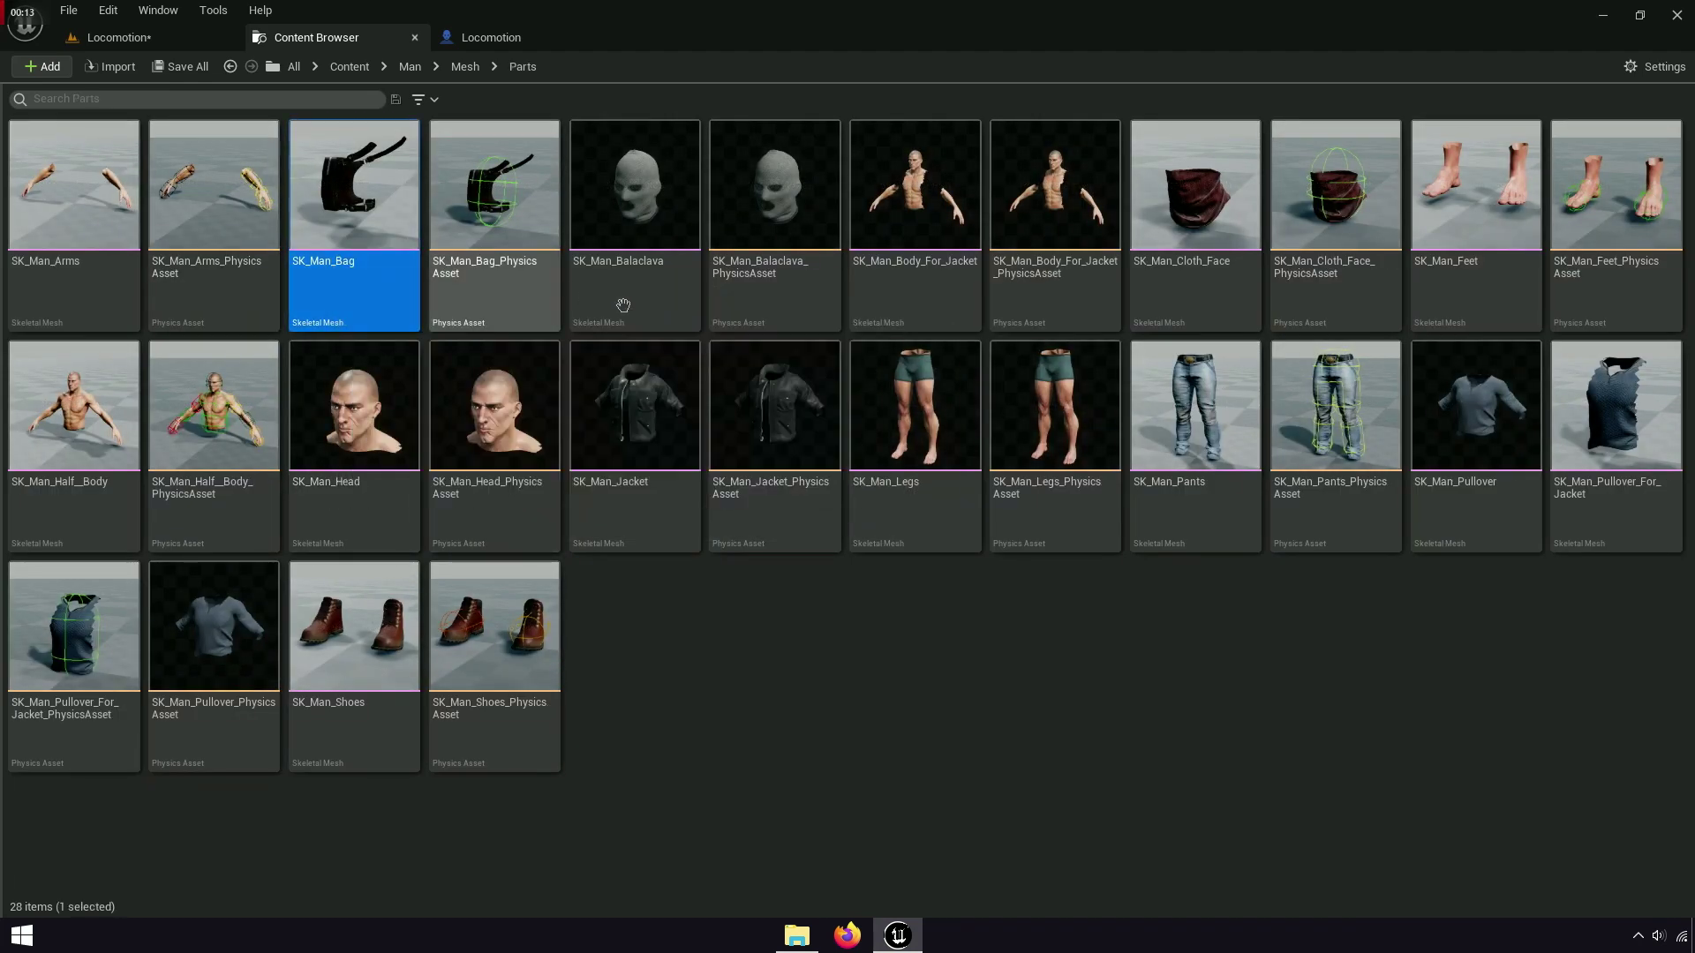
{"action": "key", "text": "ctrl+a"}
Look over part meshes such as SK_Man_Cloth_Face, SK_Man_Legs and SK_Man_Jacket
{"action": "left_click_drag", "start_coordinate": [569, 255], "coordinate": [660, 341]}
{"action": "left_click", "coordinate": [1195, 282]}
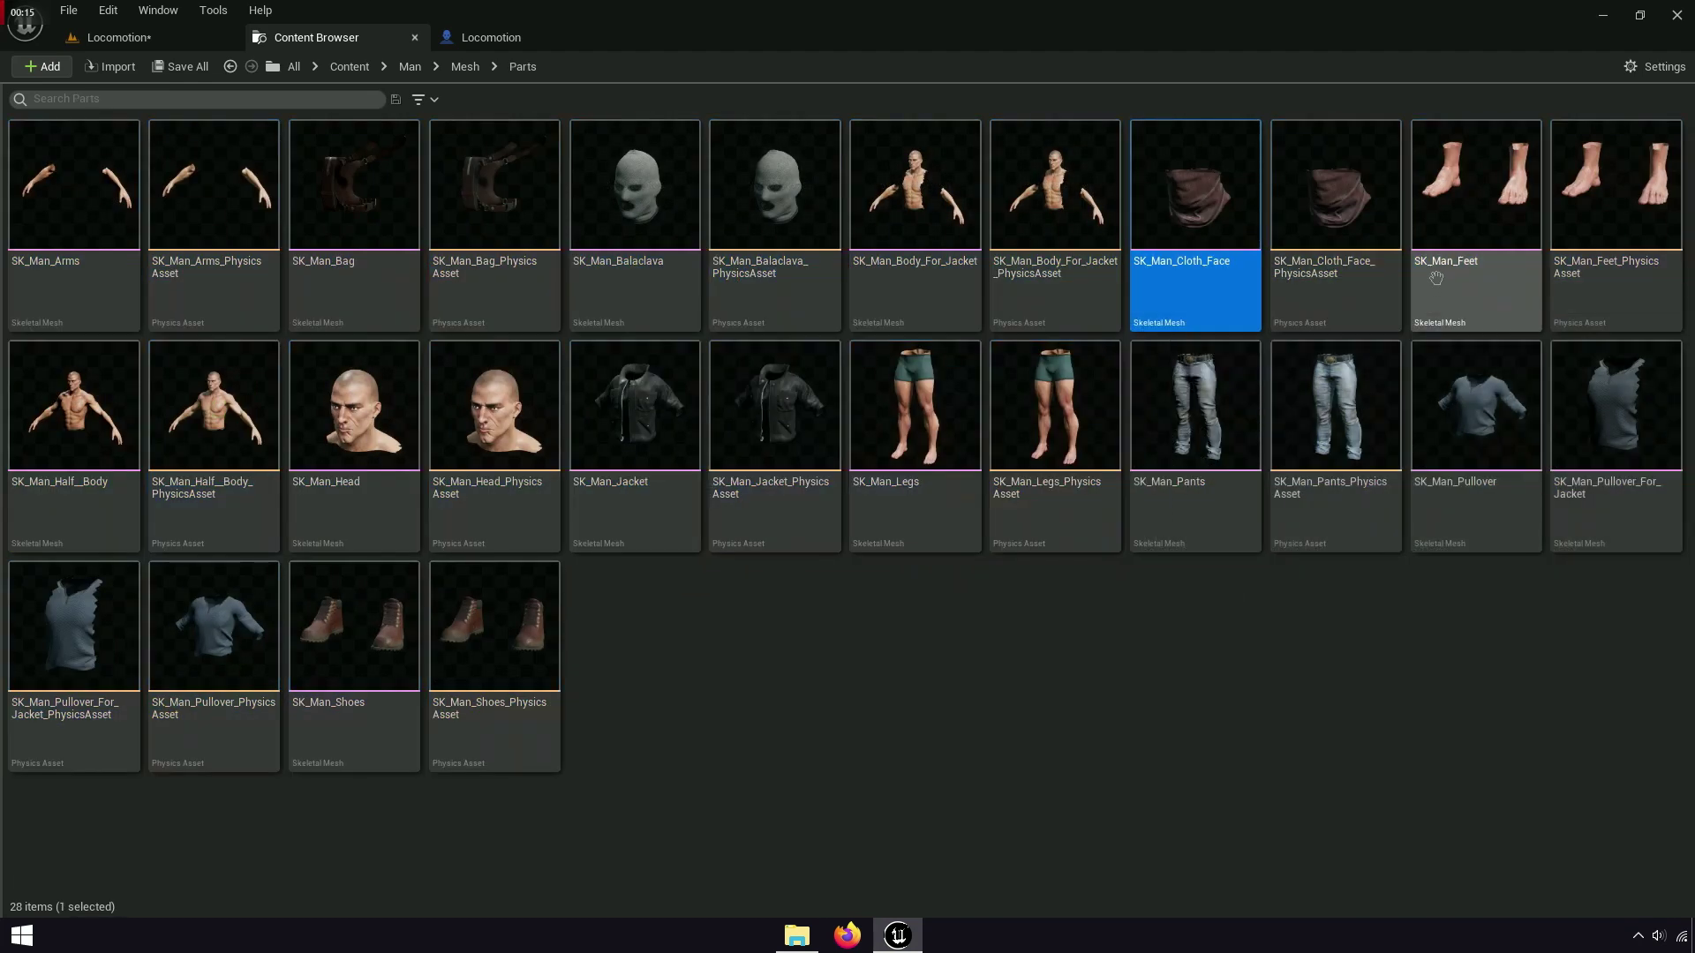
{"action": "left_click", "coordinate": [1476, 406]}
{"action": "left_click_drag", "start_coordinate": [1055, 406], "coordinate": [974, 522]}
{"action": "left_click_drag", "start_coordinate": [915, 406], "coordinate": [833, 530]}
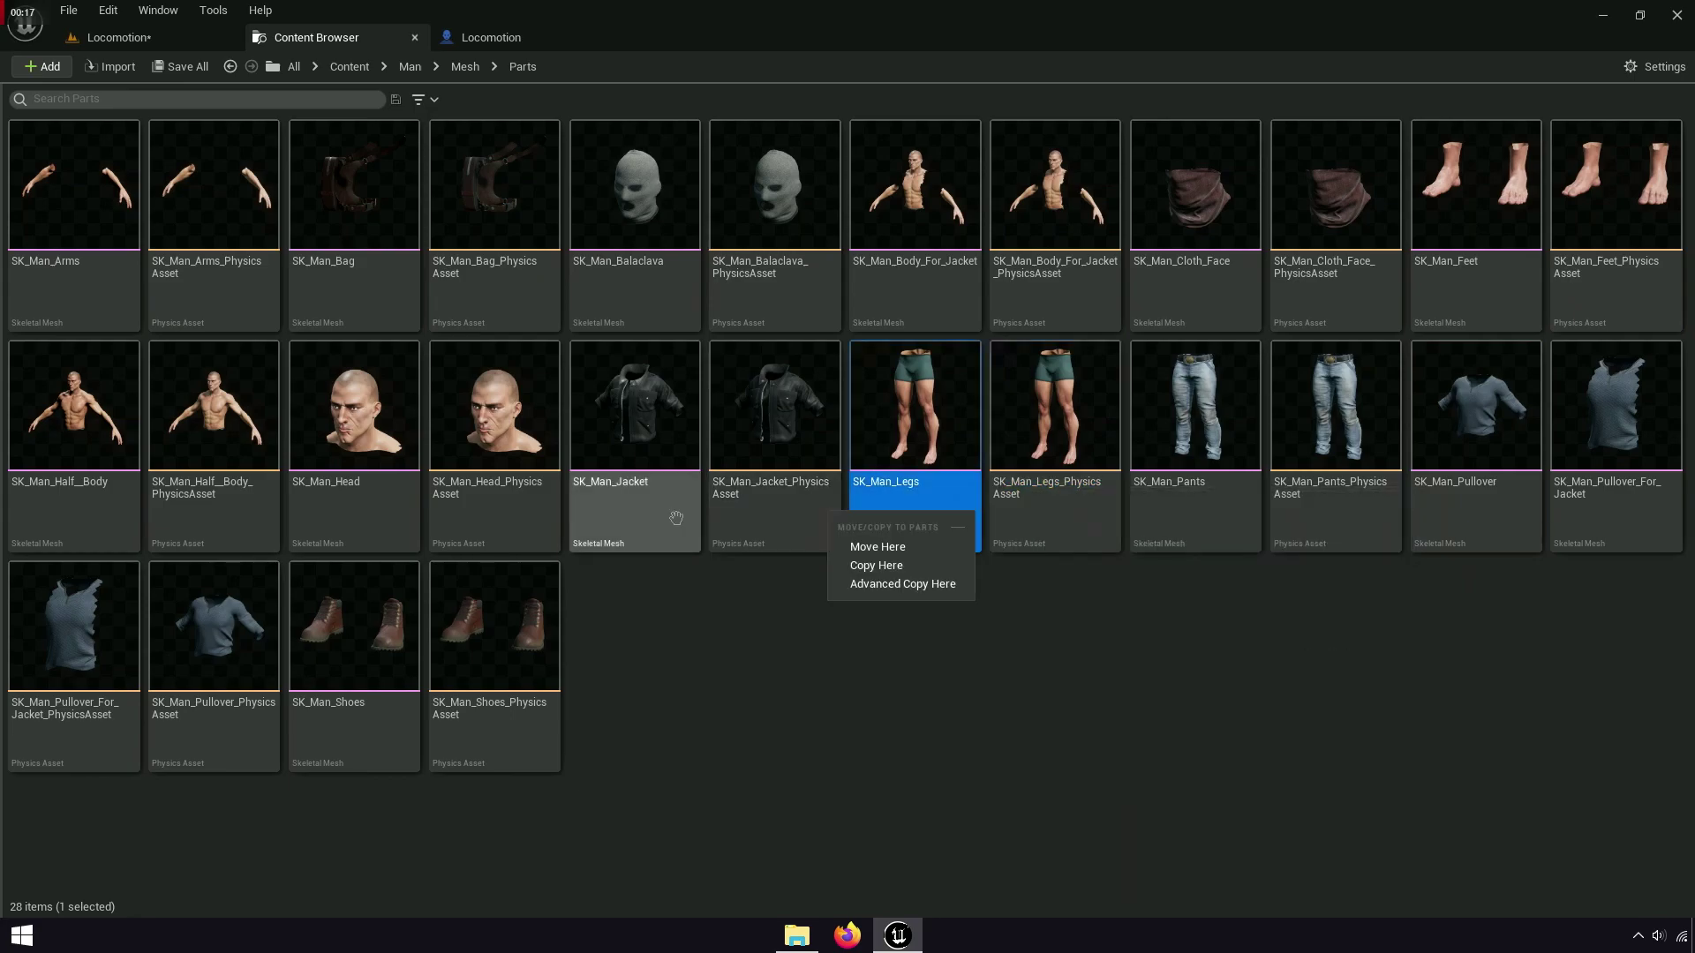
{"action": "left_click_drag", "start_coordinate": [645, 480], "coordinate": [658, 536]}
{"action": "left_click", "coordinate": [532, 164]}
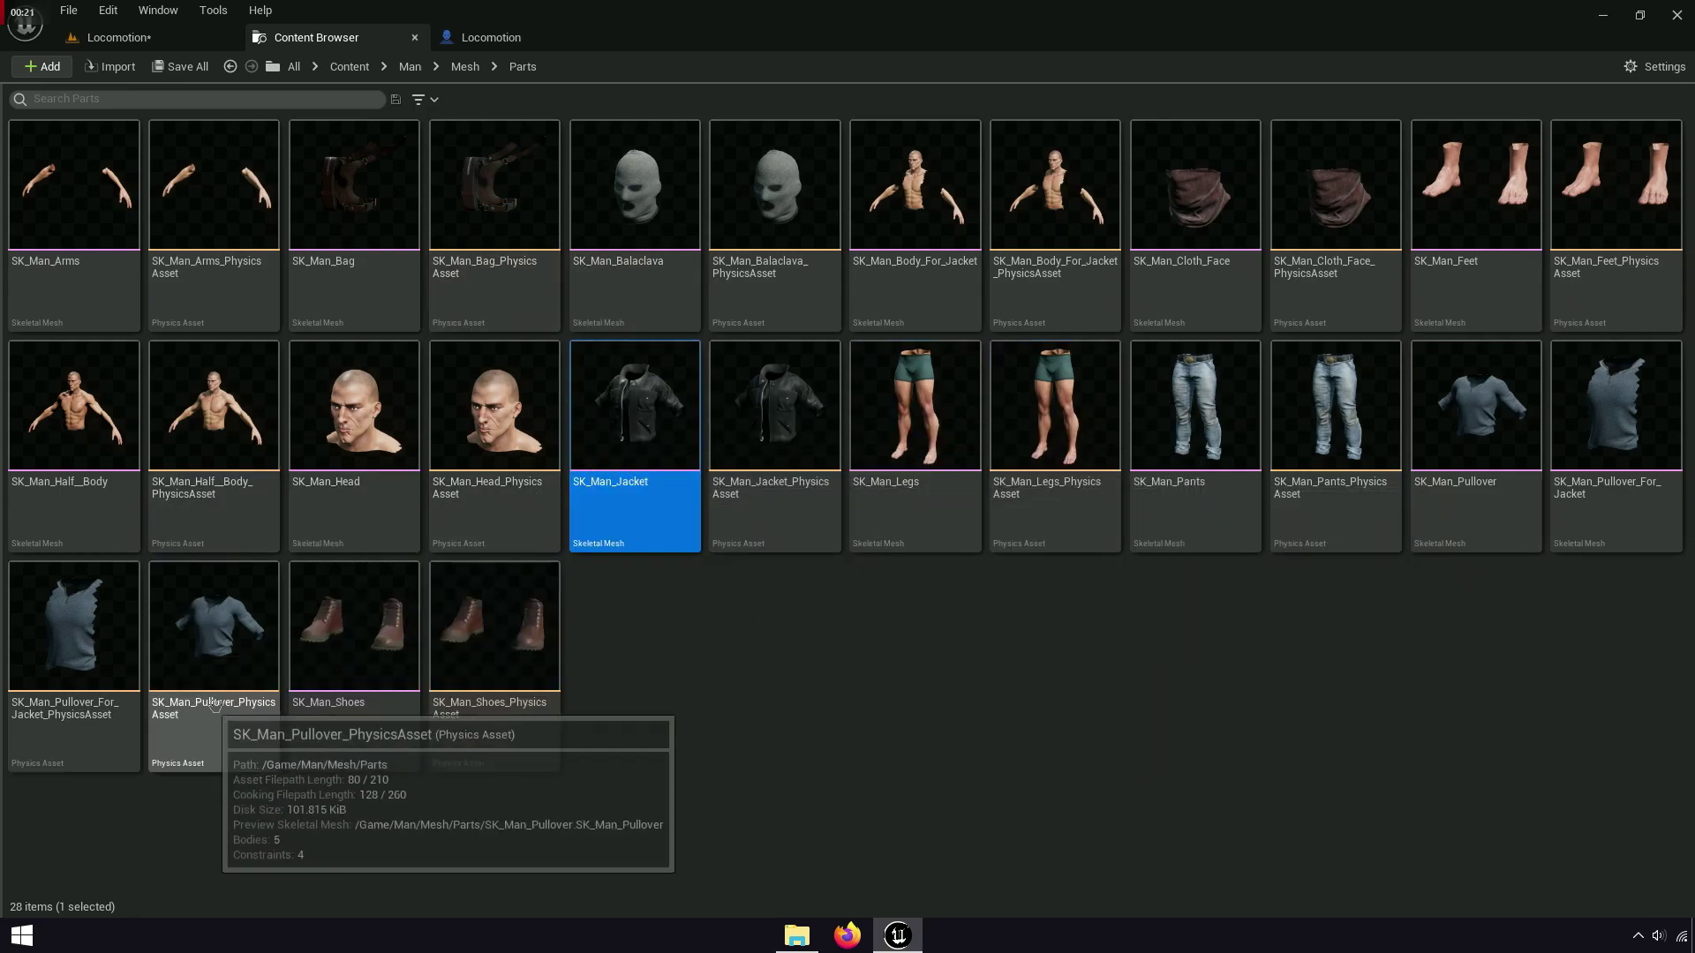
{"action": "mouse_move", "coordinate": [215, 704]}
{"action": "left_mouse_down"}
{"action": "mouse_move", "coordinate": [216, 786]}
{"action": "mouse_move", "coordinate": [196, 750]}
{"action": "left_mouse_up"}
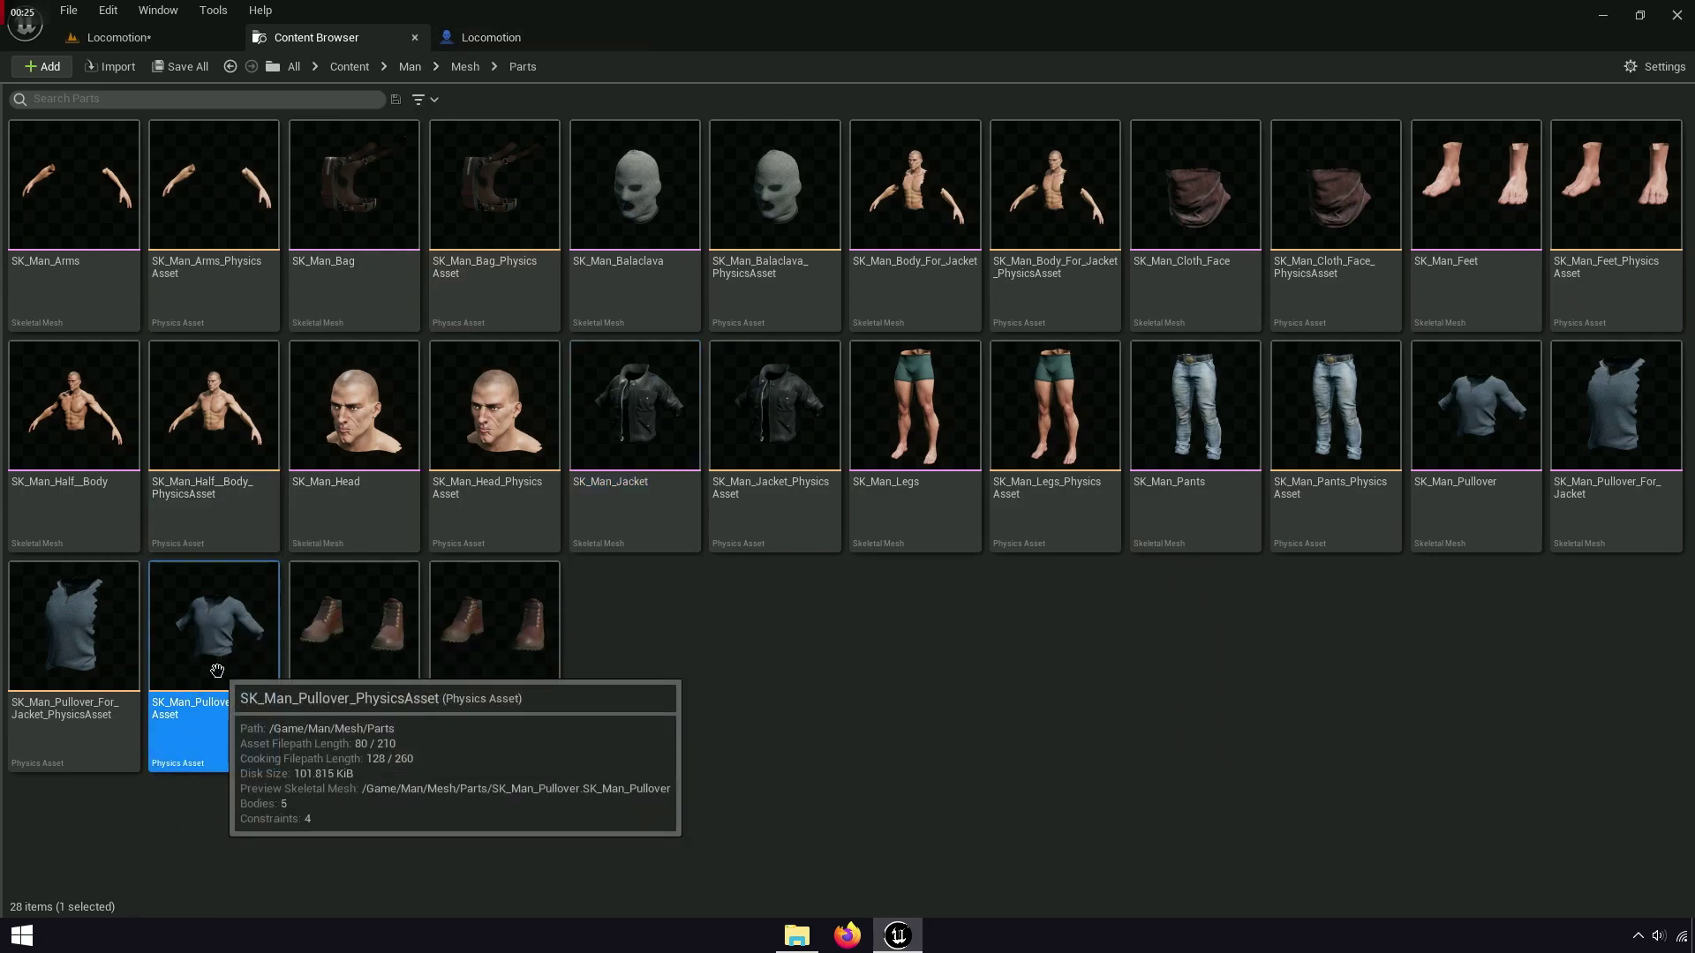
Copy the SK_Man_Pullover asset name and return to the Locomotion blueprint
{"action": "left_click", "coordinate": [1427, 538]}
{"action": "left_click", "coordinate": [1482, 508]}
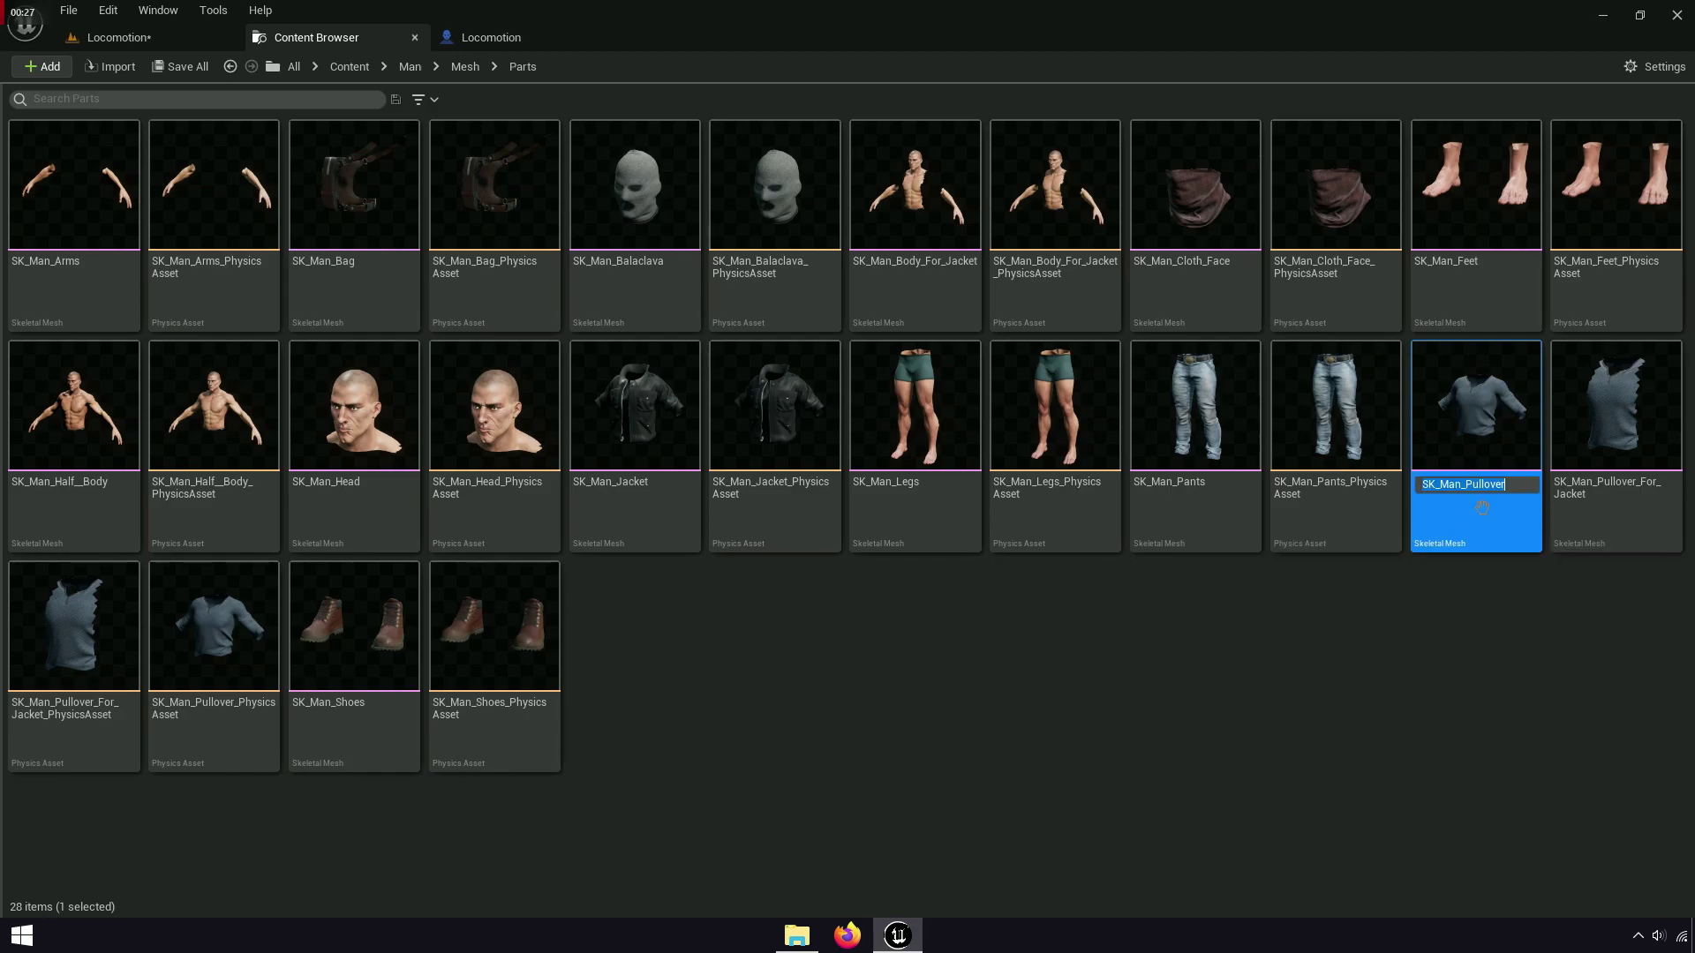
{"action": "right_click", "coordinate": [1486, 484]}
{"action": "left_click", "coordinate": [1271, 606]}
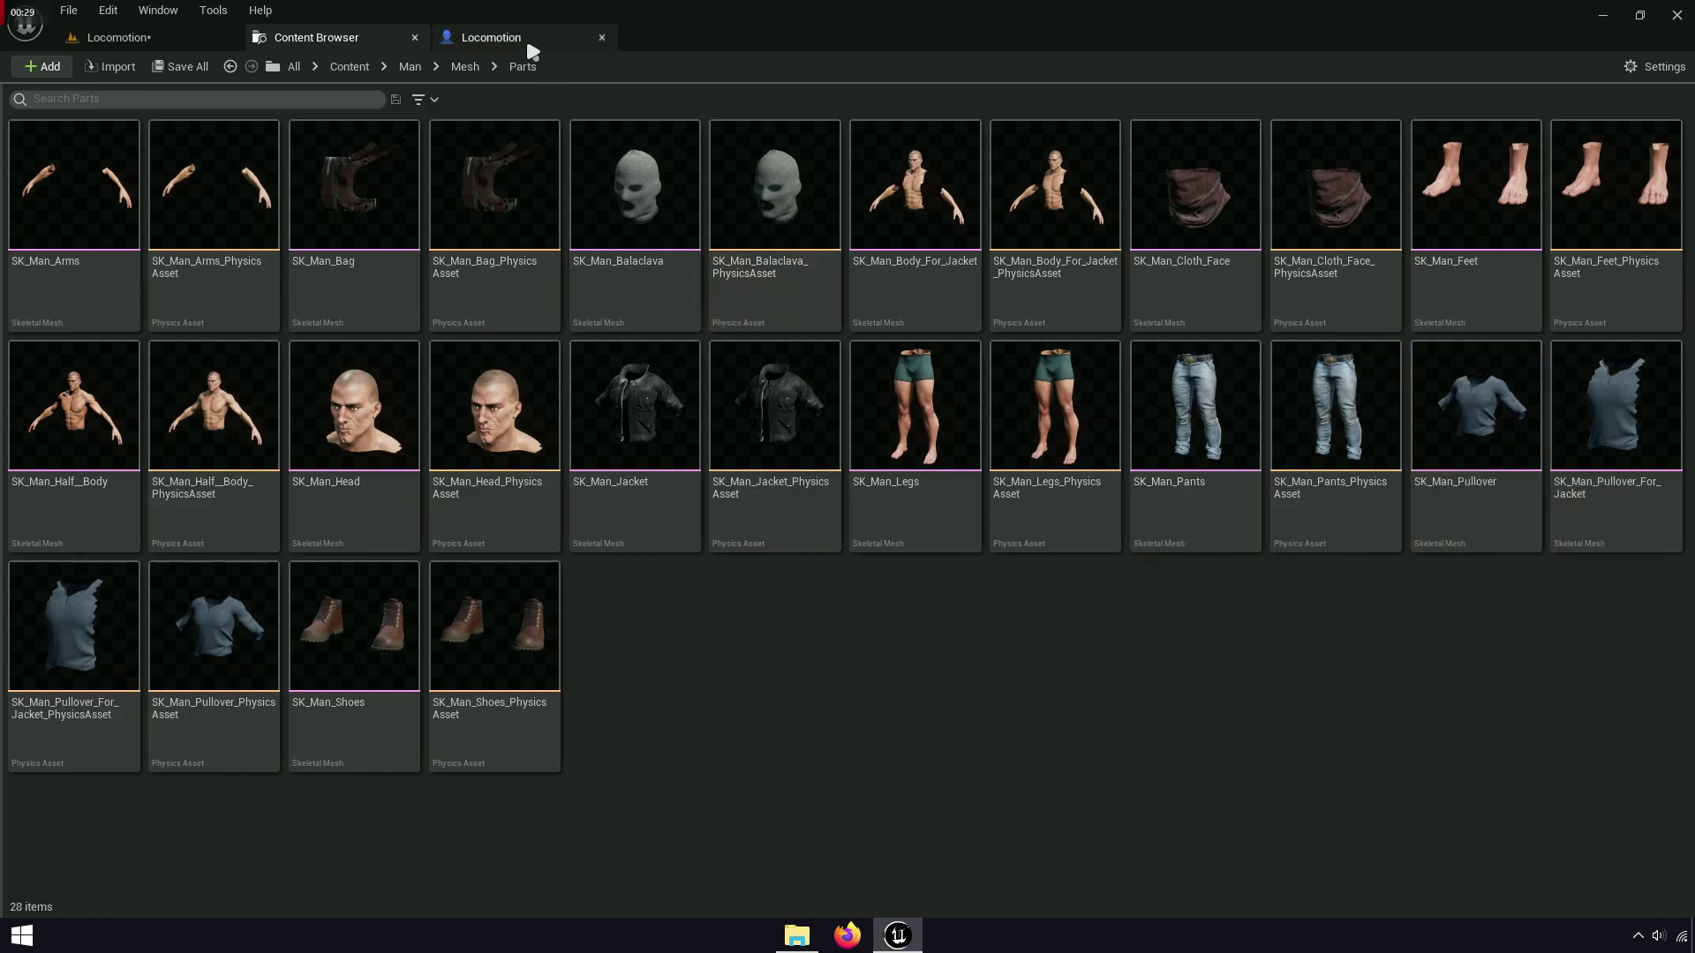
{"action": "left_click", "coordinate": [496, 40]}
Set BodyMesh's skeletal mesh to SK_Man_Pullover by pasting its name into the mesh picker search
{"action": "left_click", "coordinate": [84, 387]}
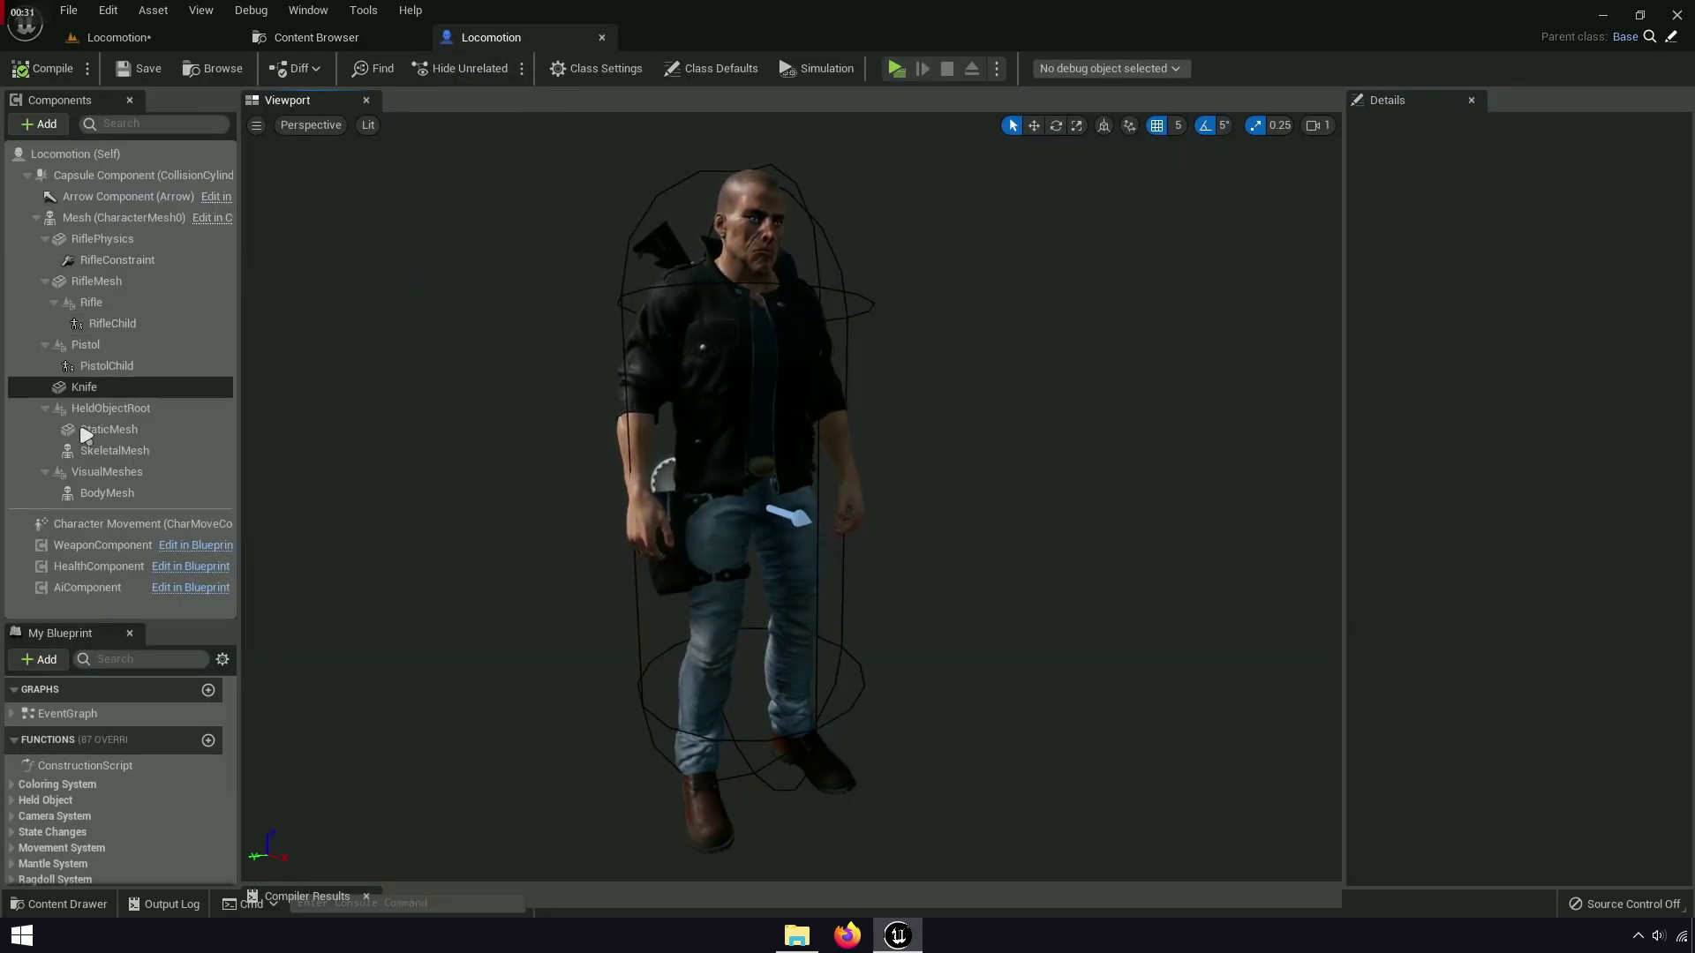
{"action": "left_click", "coordinate": [88, 497]}
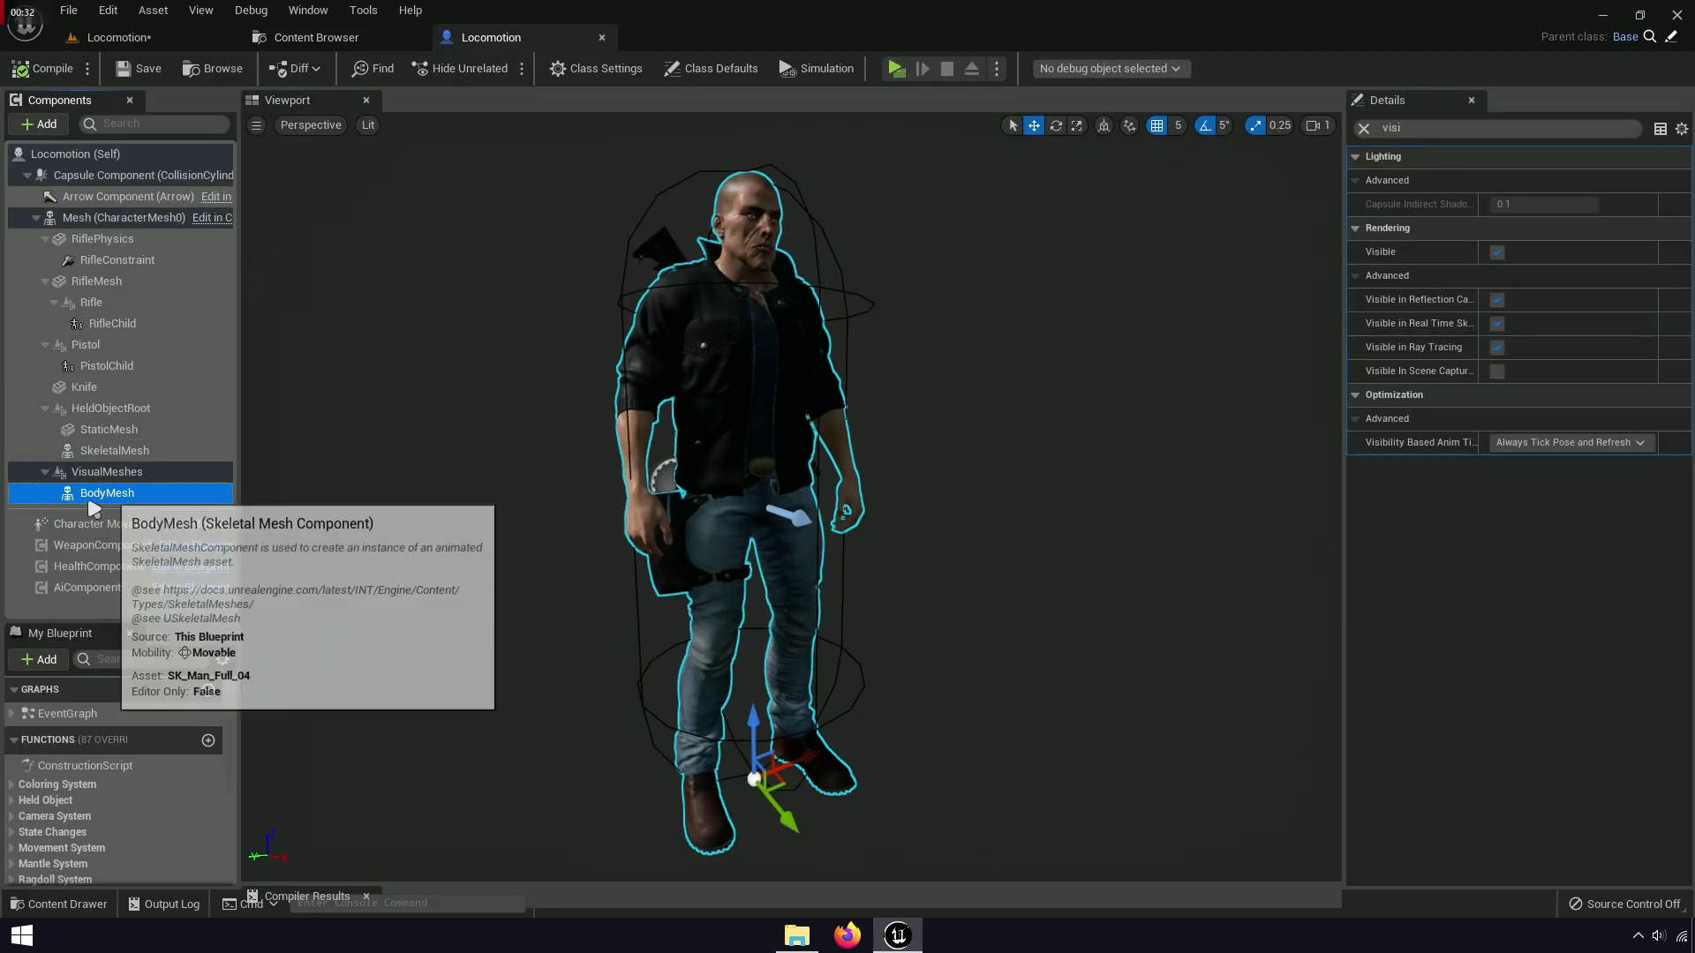
{"action": "left_click", "coordinate": [1365, 129]}
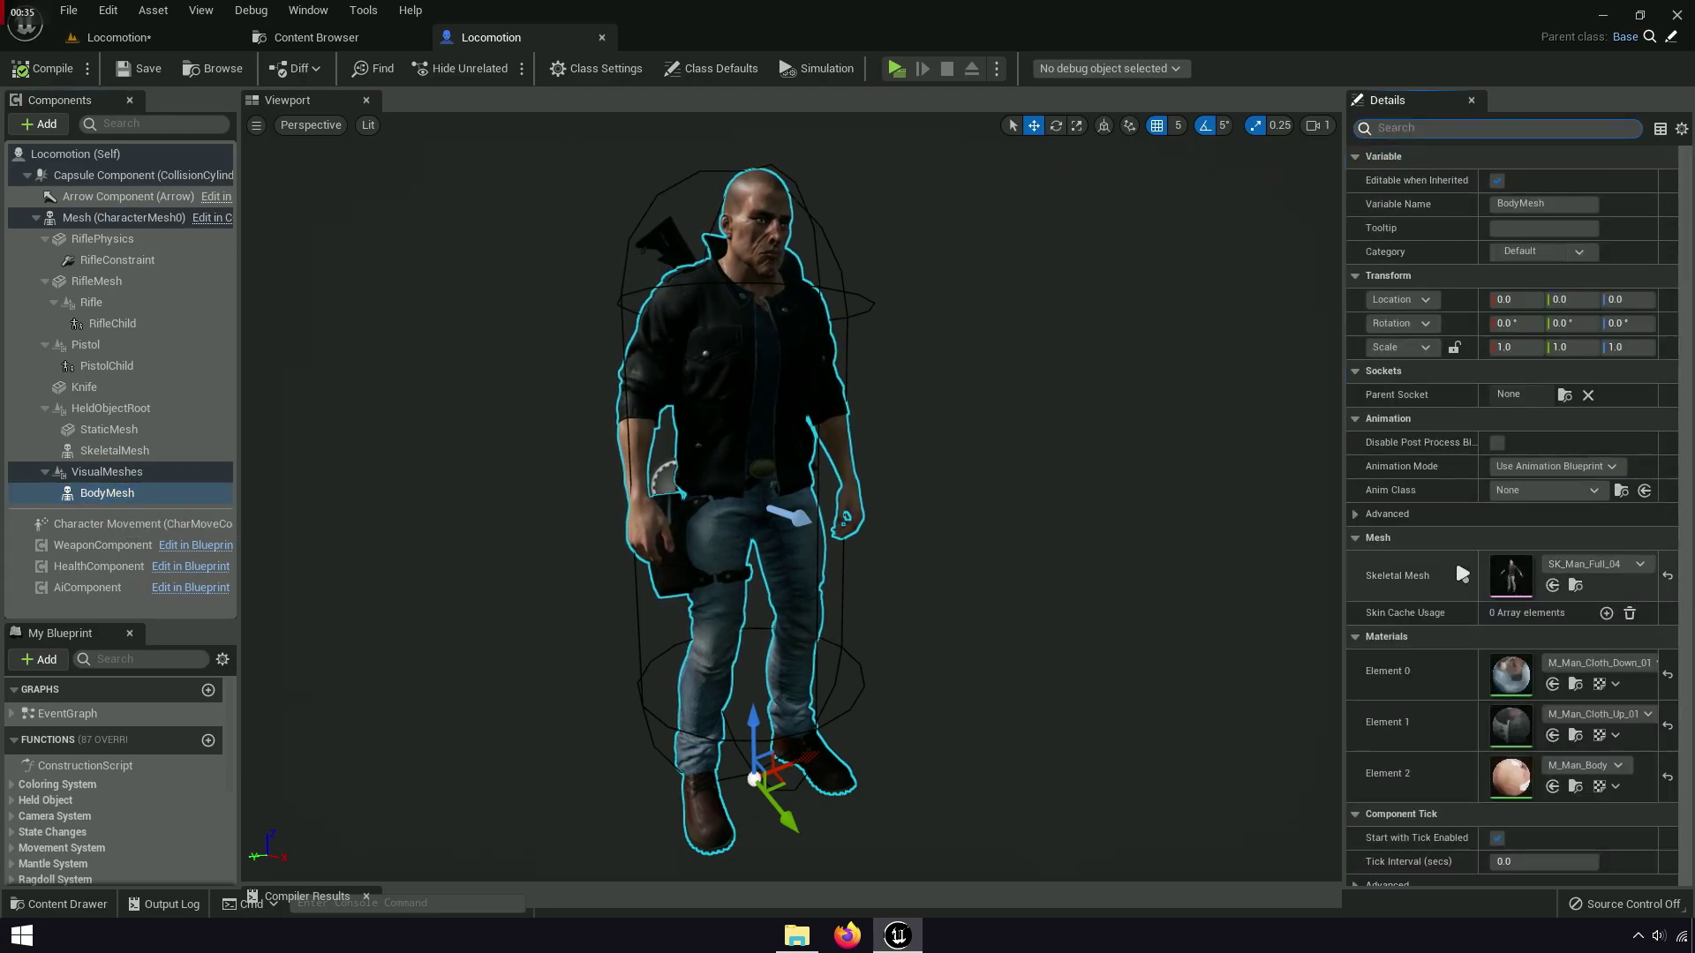
{"action": "left_click", "coordinate": [1589, 563]}
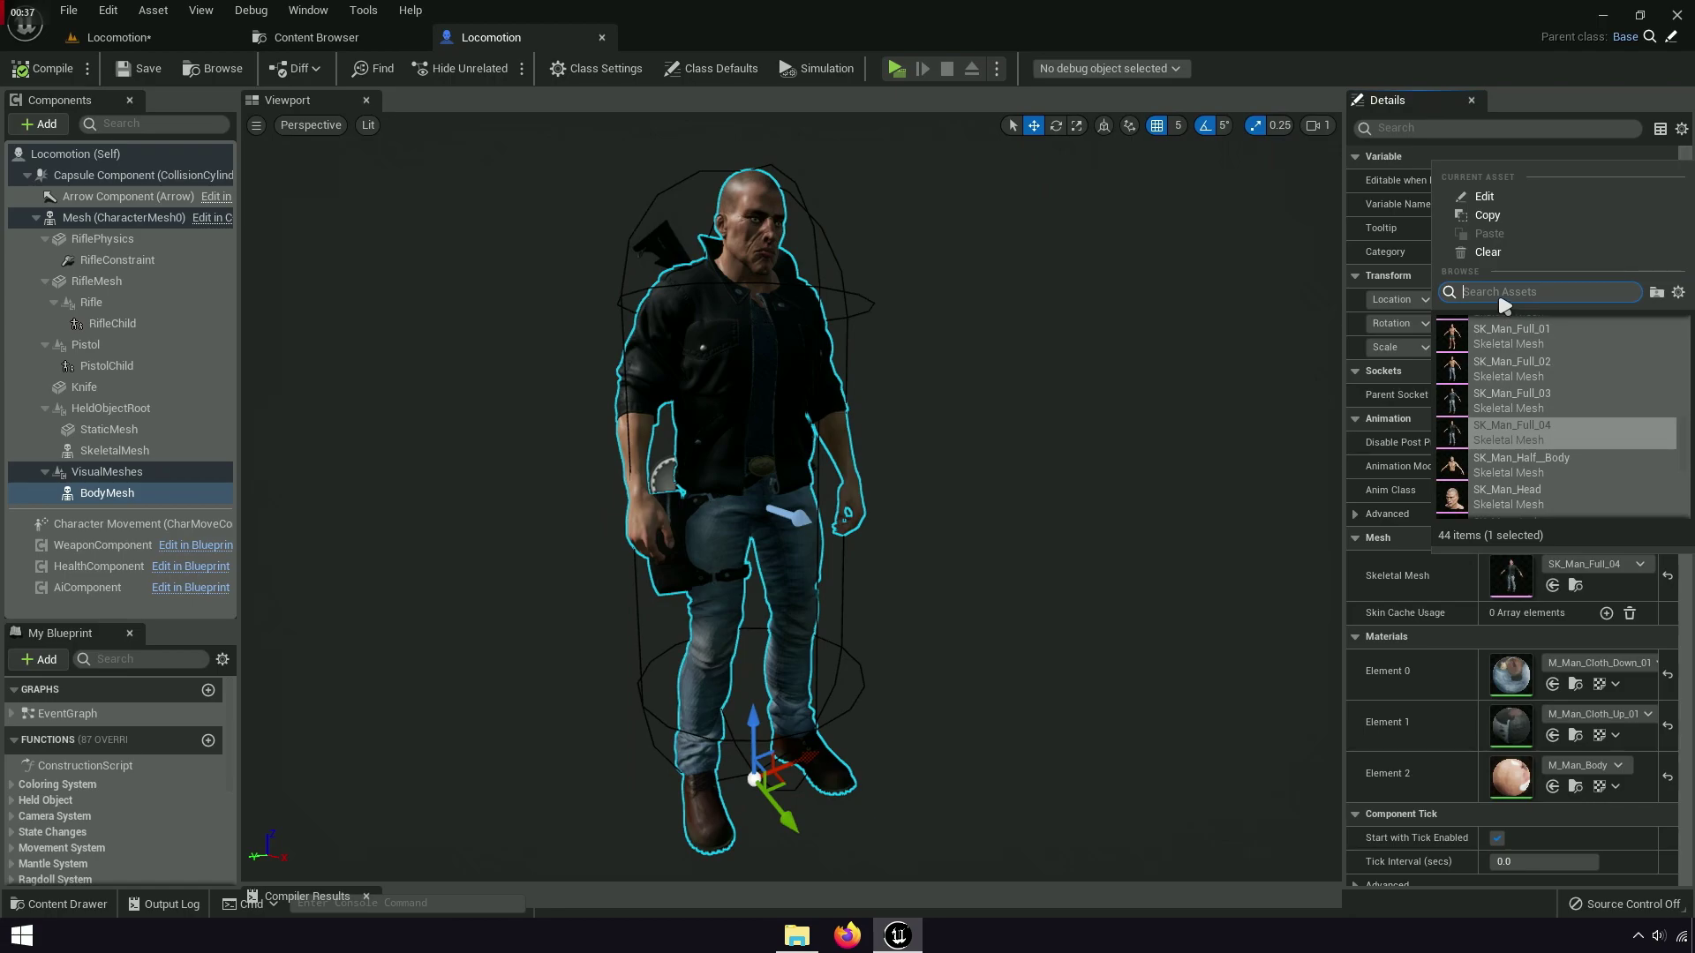
{"action": "right_click", "coordinate": [1505, 295]}
{"action": "left_click", "coordinate": [1558, 386]}
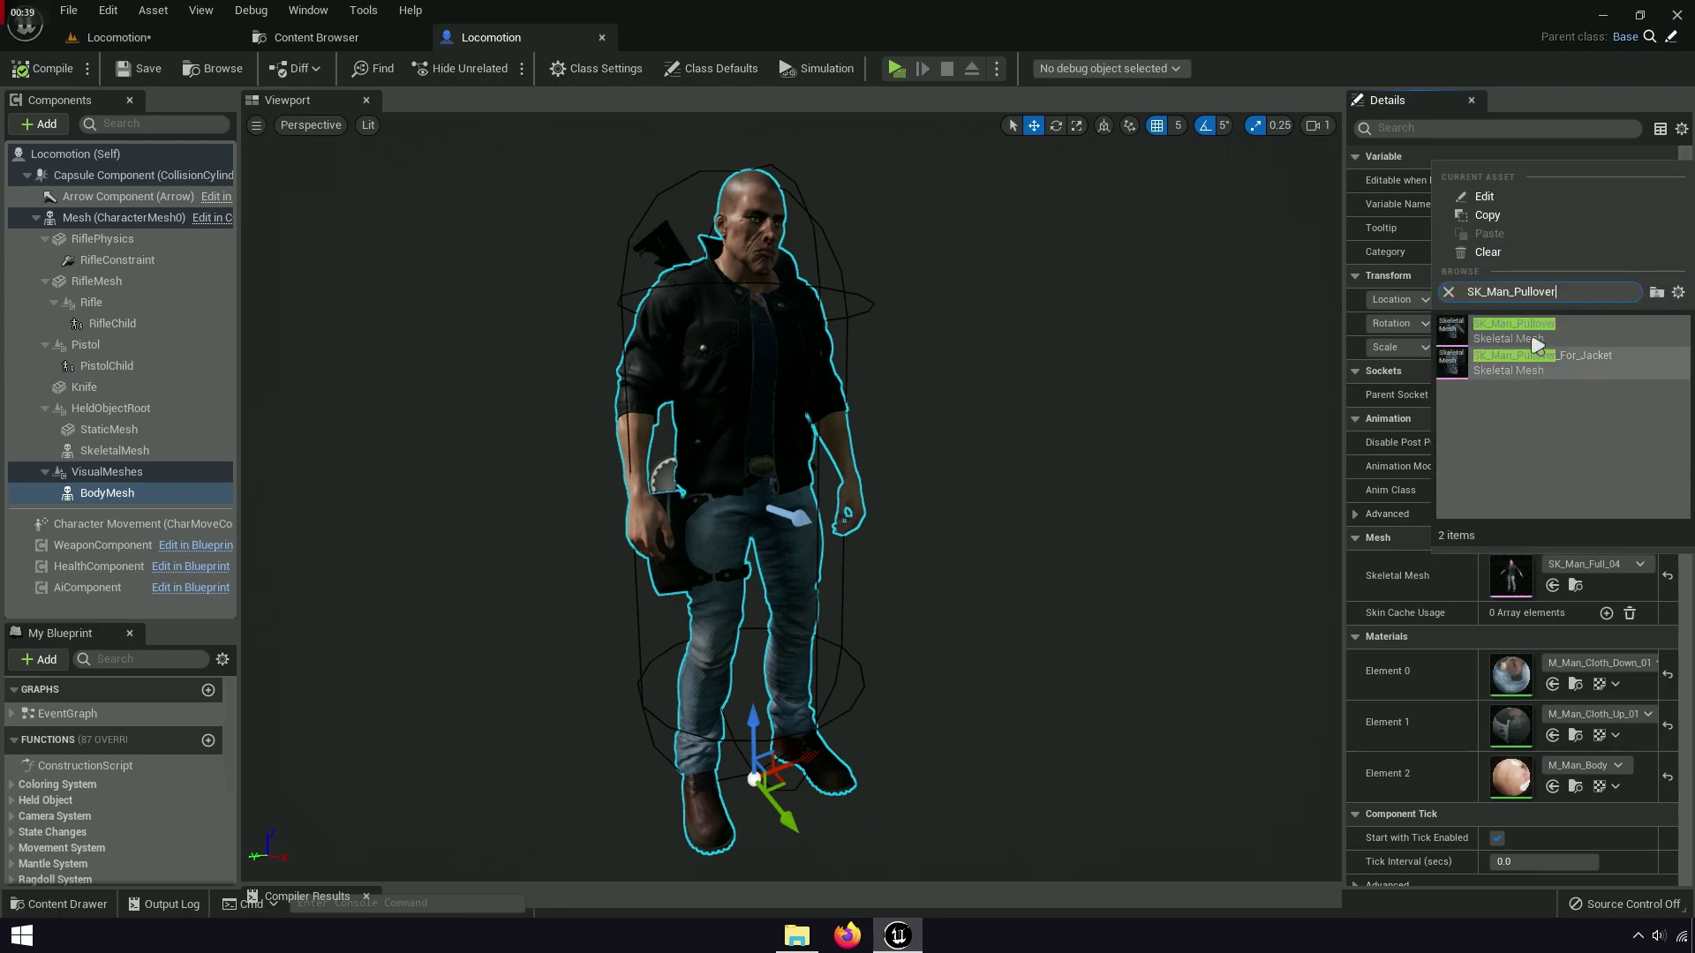
{"action": "left_click", "coordinate": [1561, 336]}
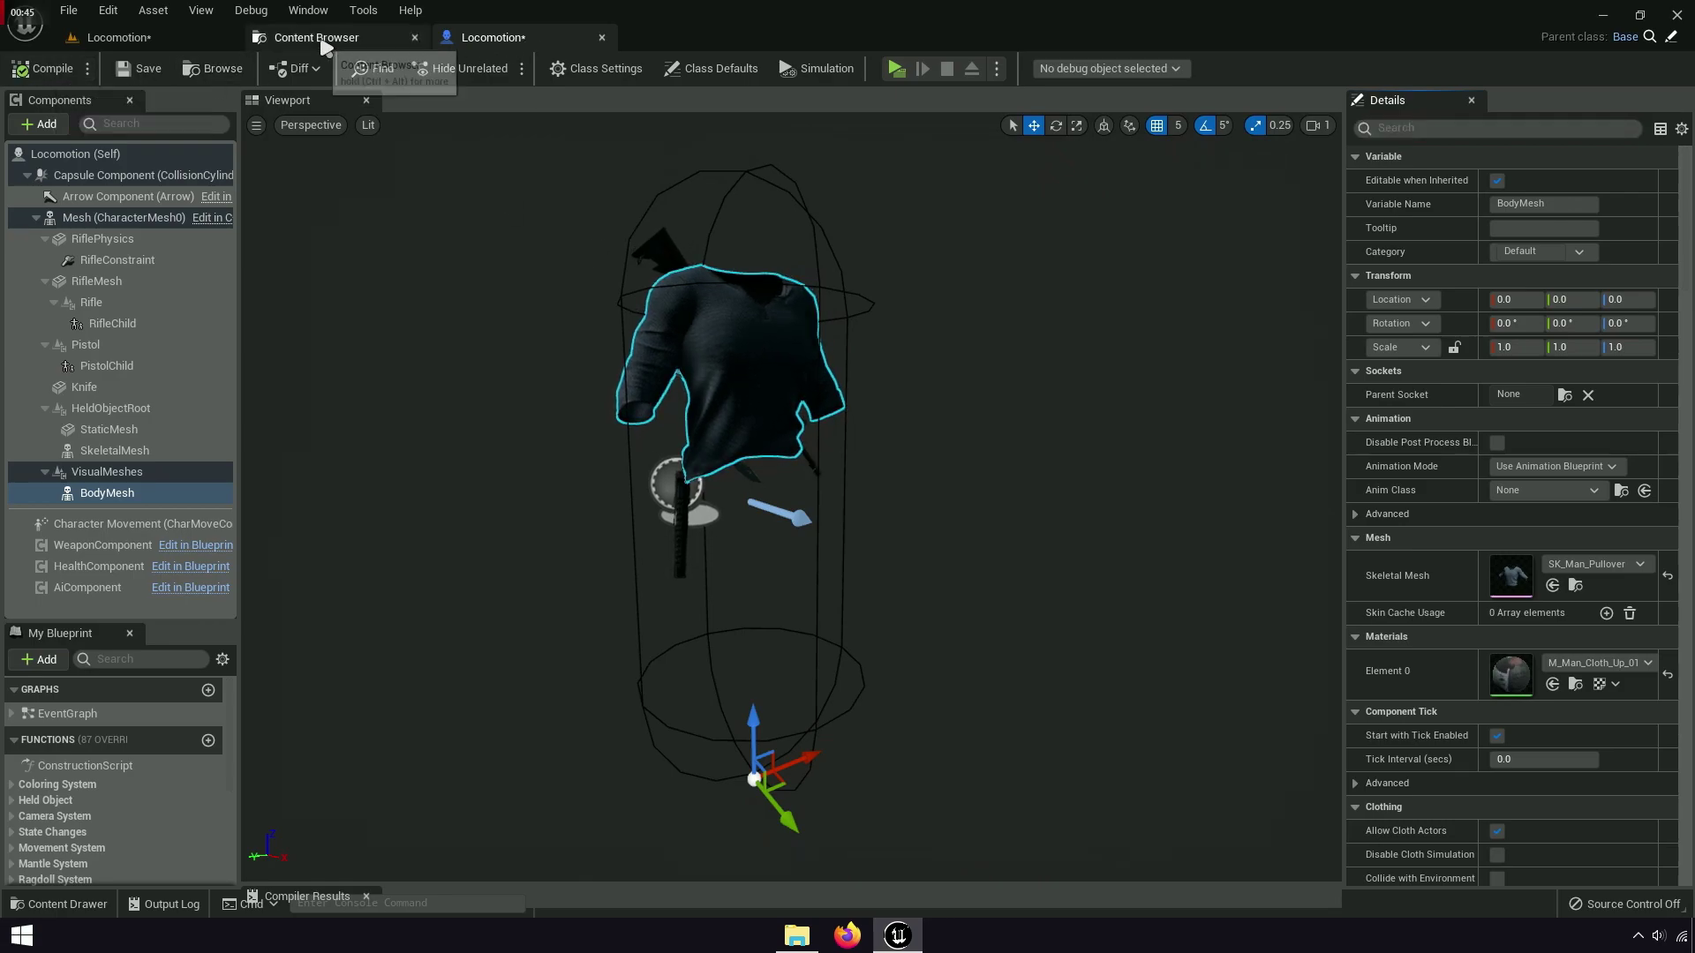
{"action": "left_click", "coordinate": [318, 38]}
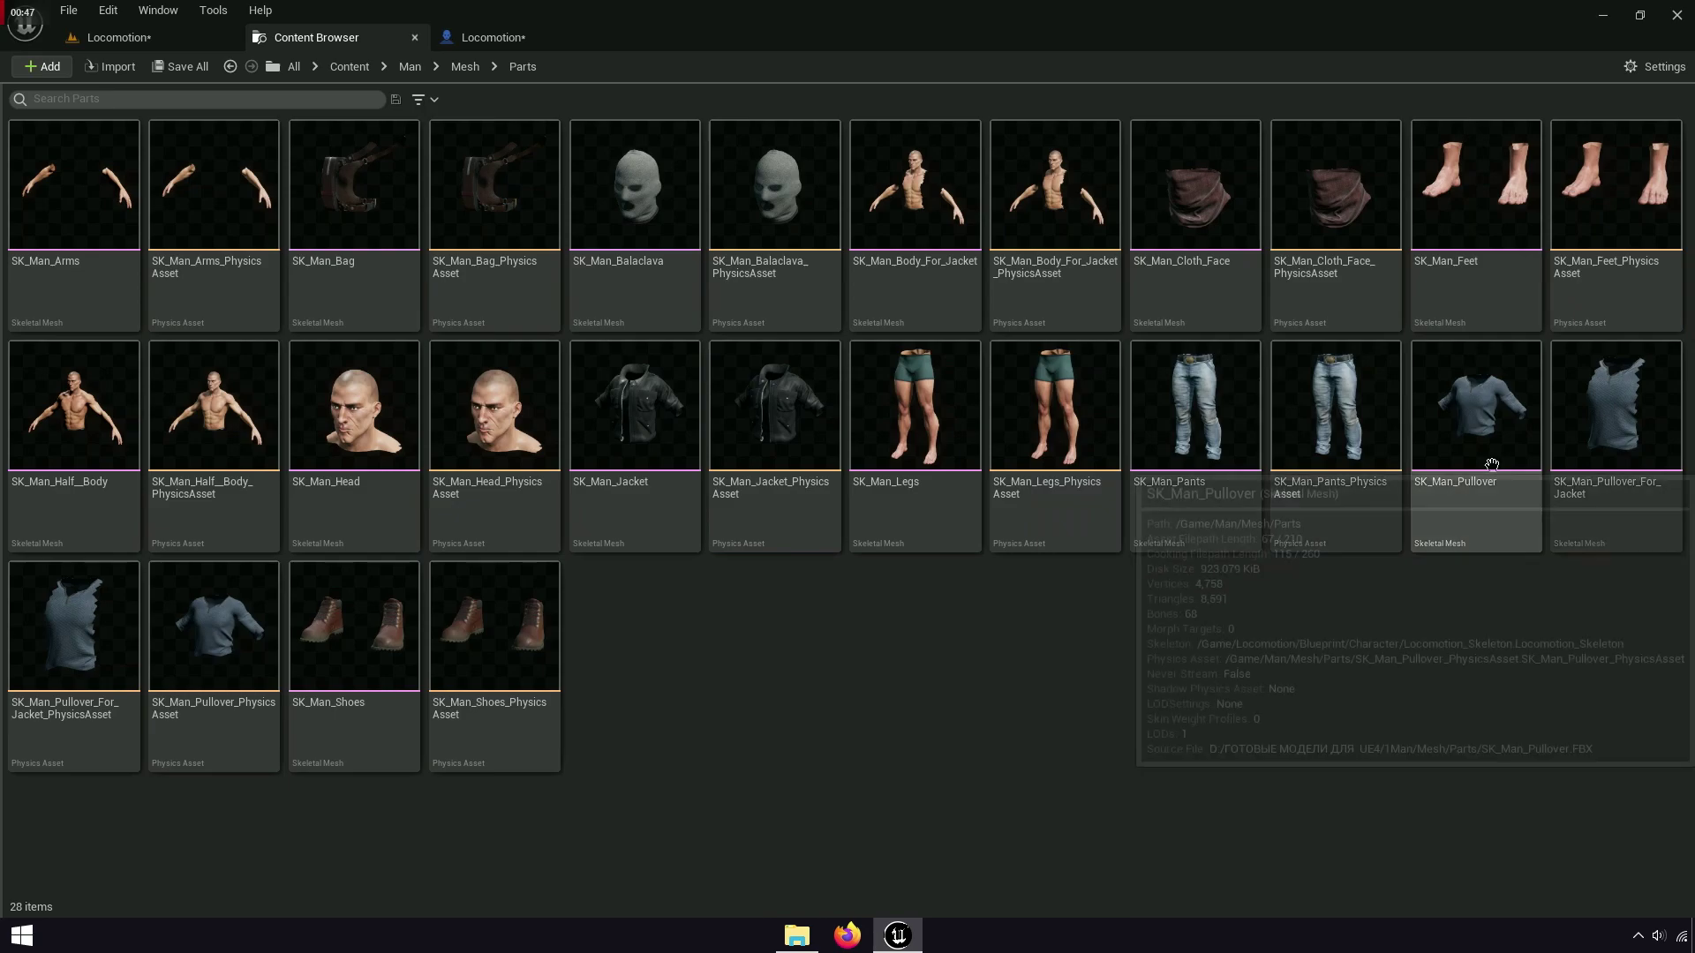
Add SK_Man_Arms as a skeletal mesh component under VisualMeshes
{"action": "left_click", "coordinate": [1486, 424]}
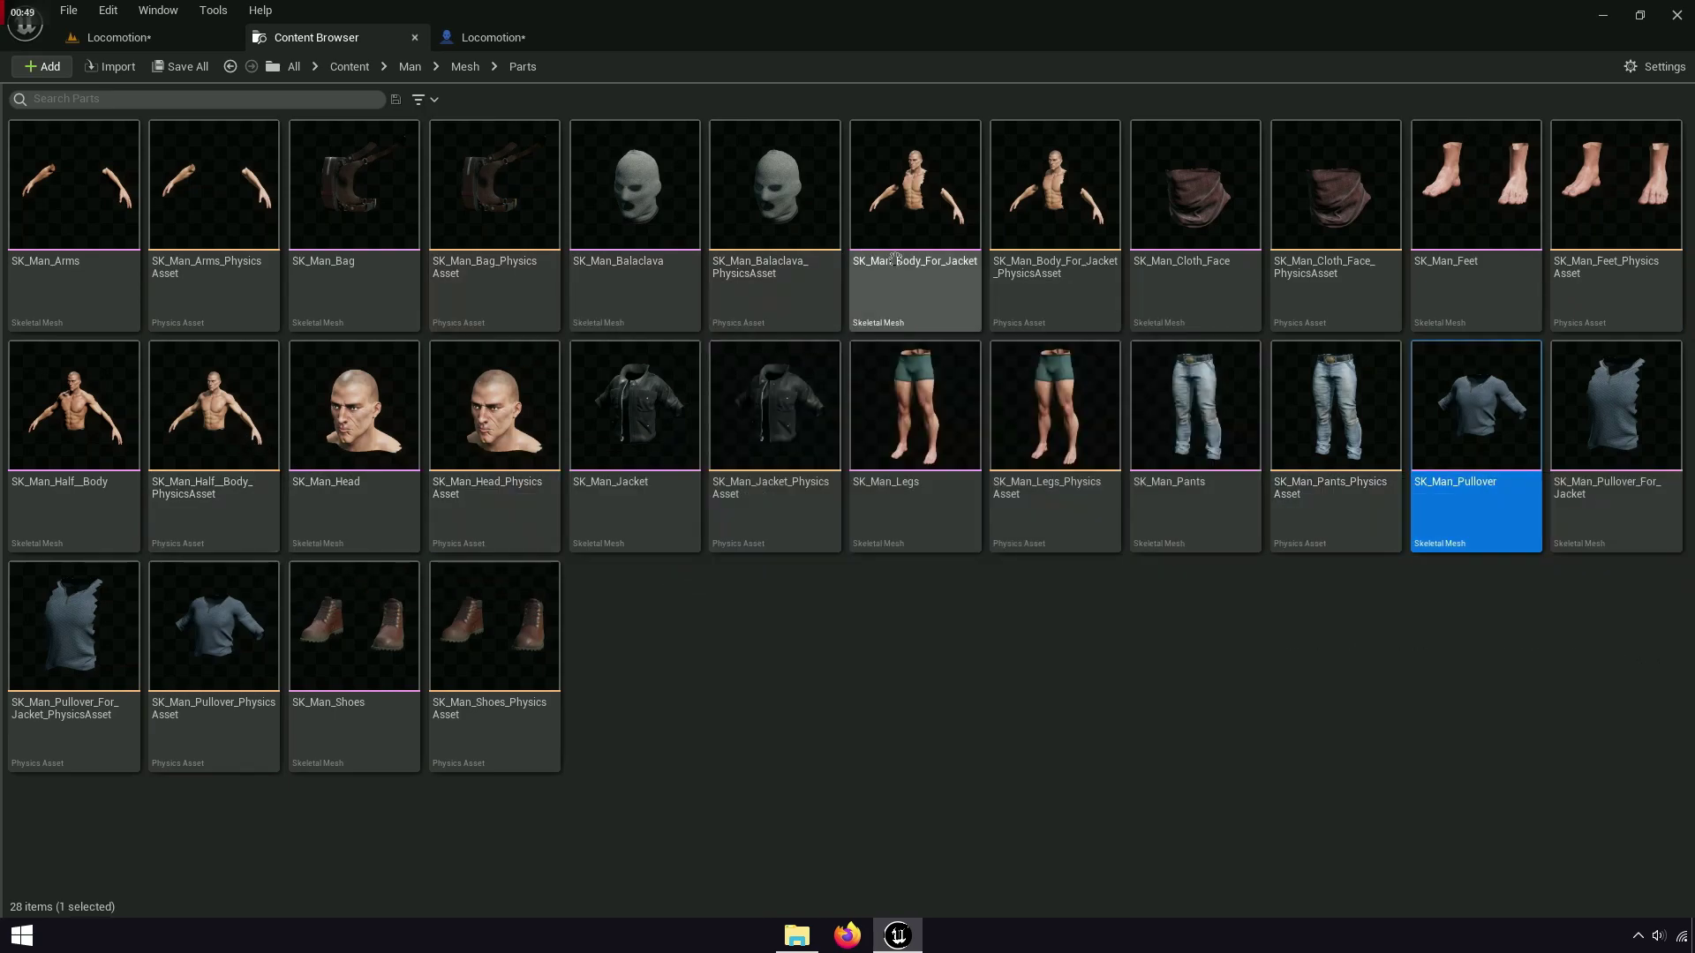
{"action": "left_click", "coordinate": [100, 256]}
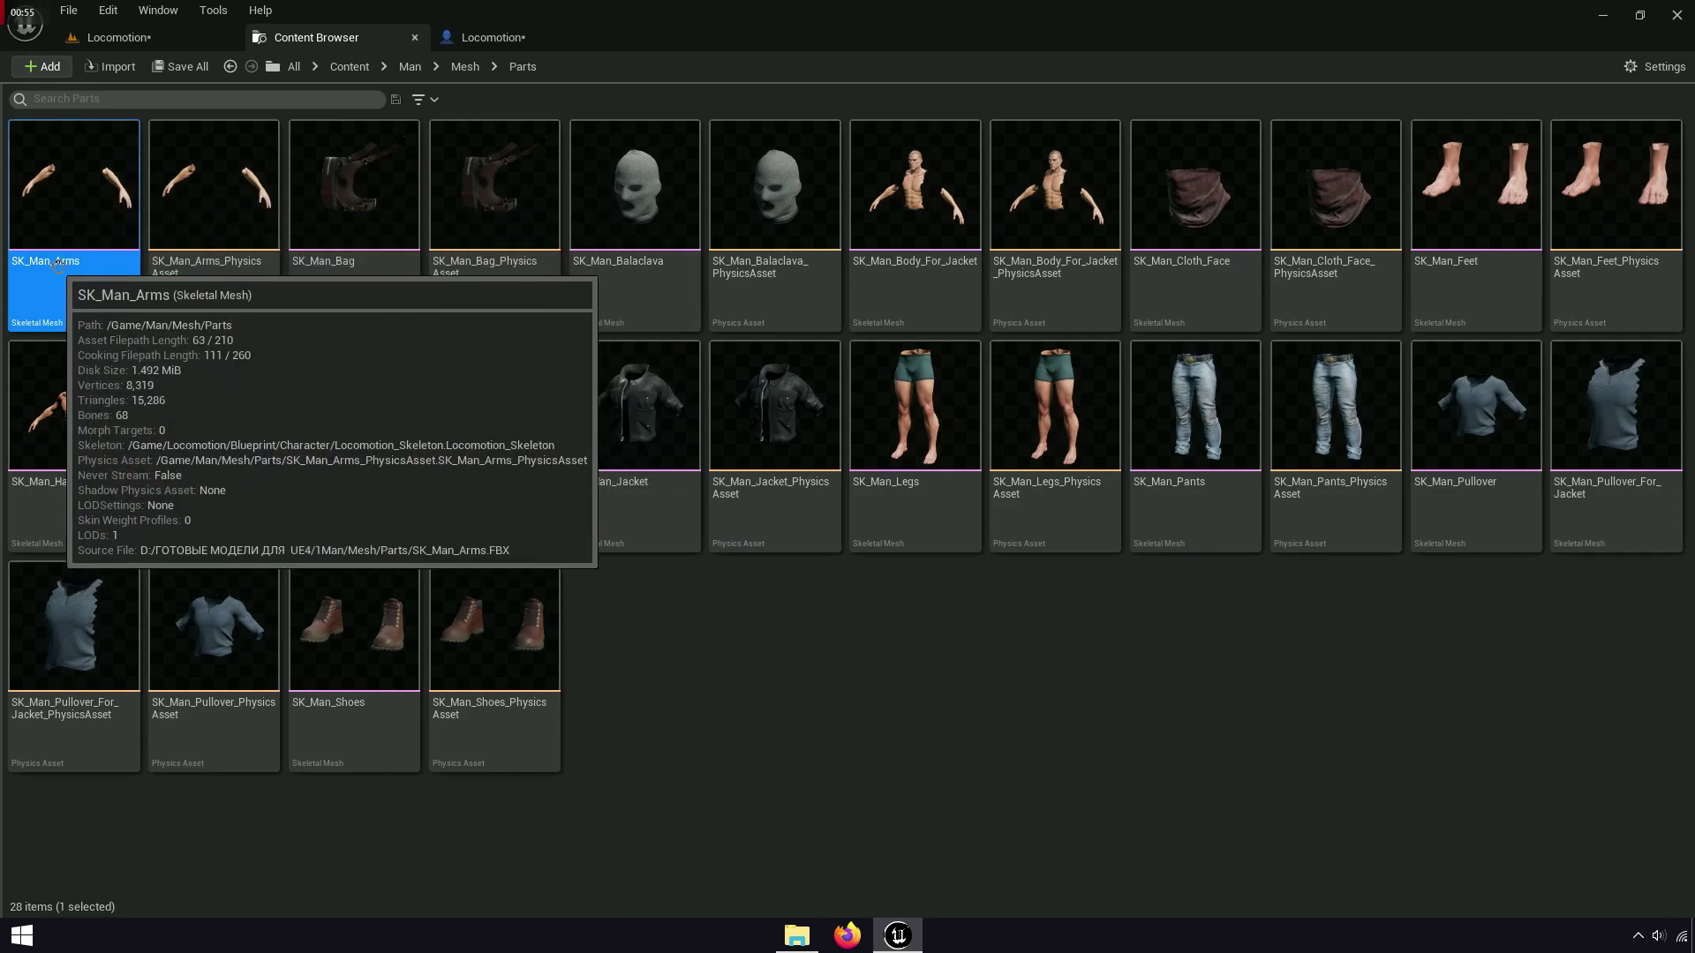
{"action": "left_click", "coordinate": [508, 38]}
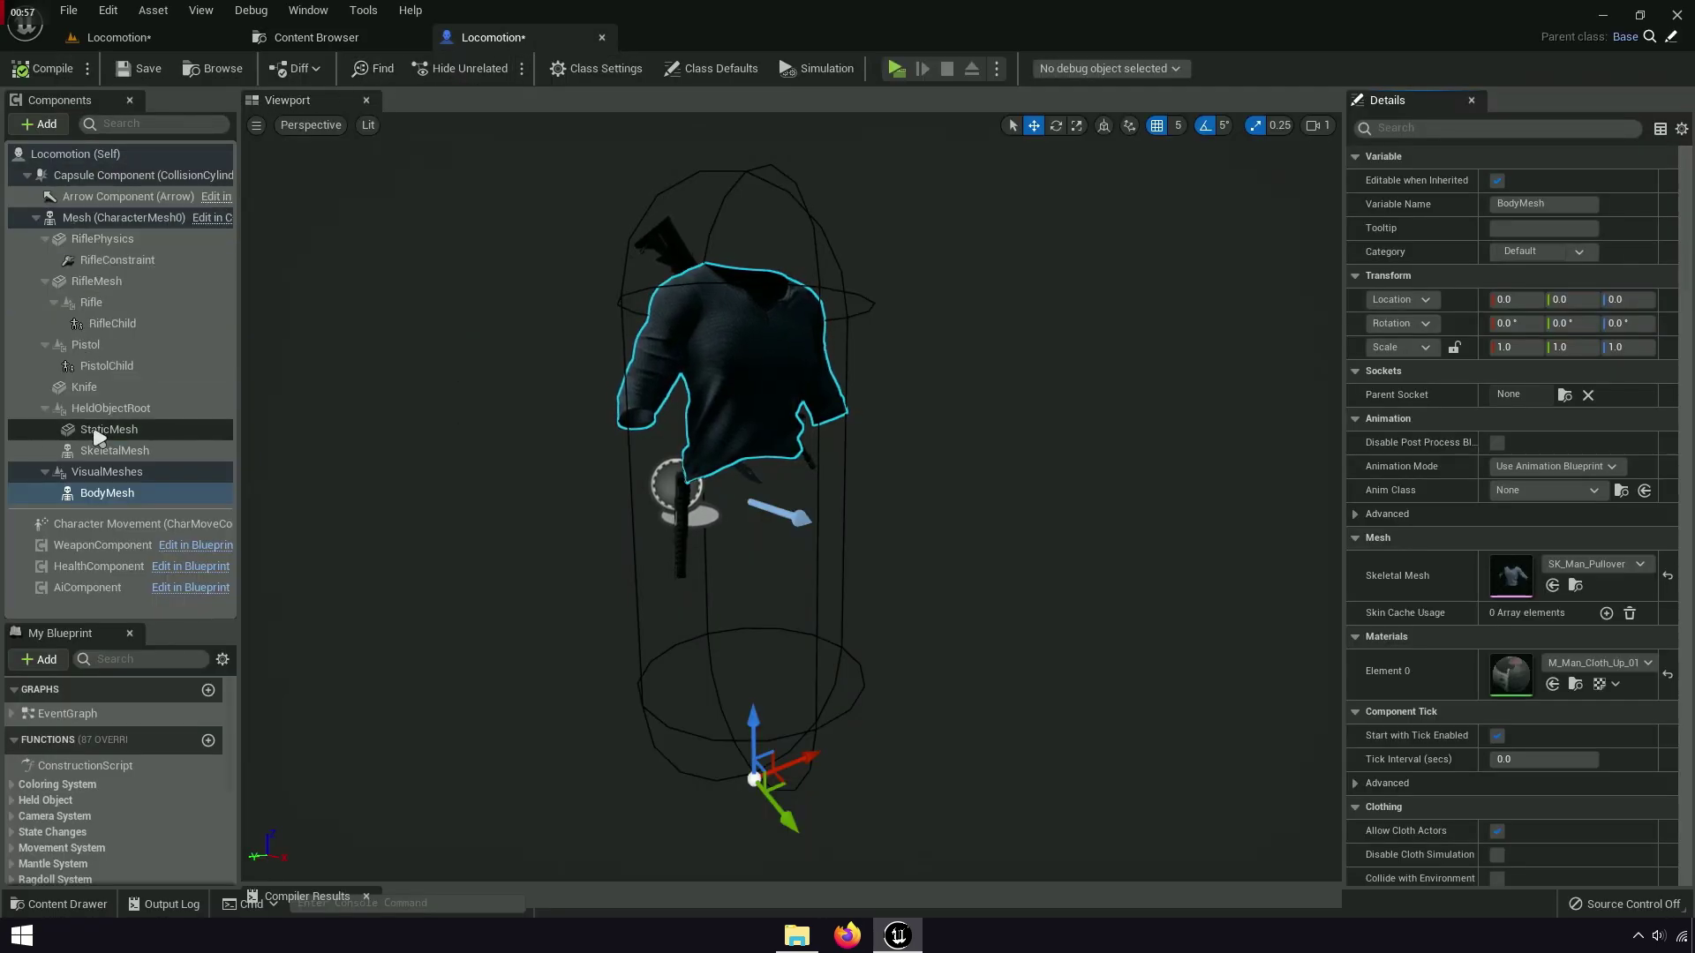
{"action": "left_click", "coordinate": [99, 472]}
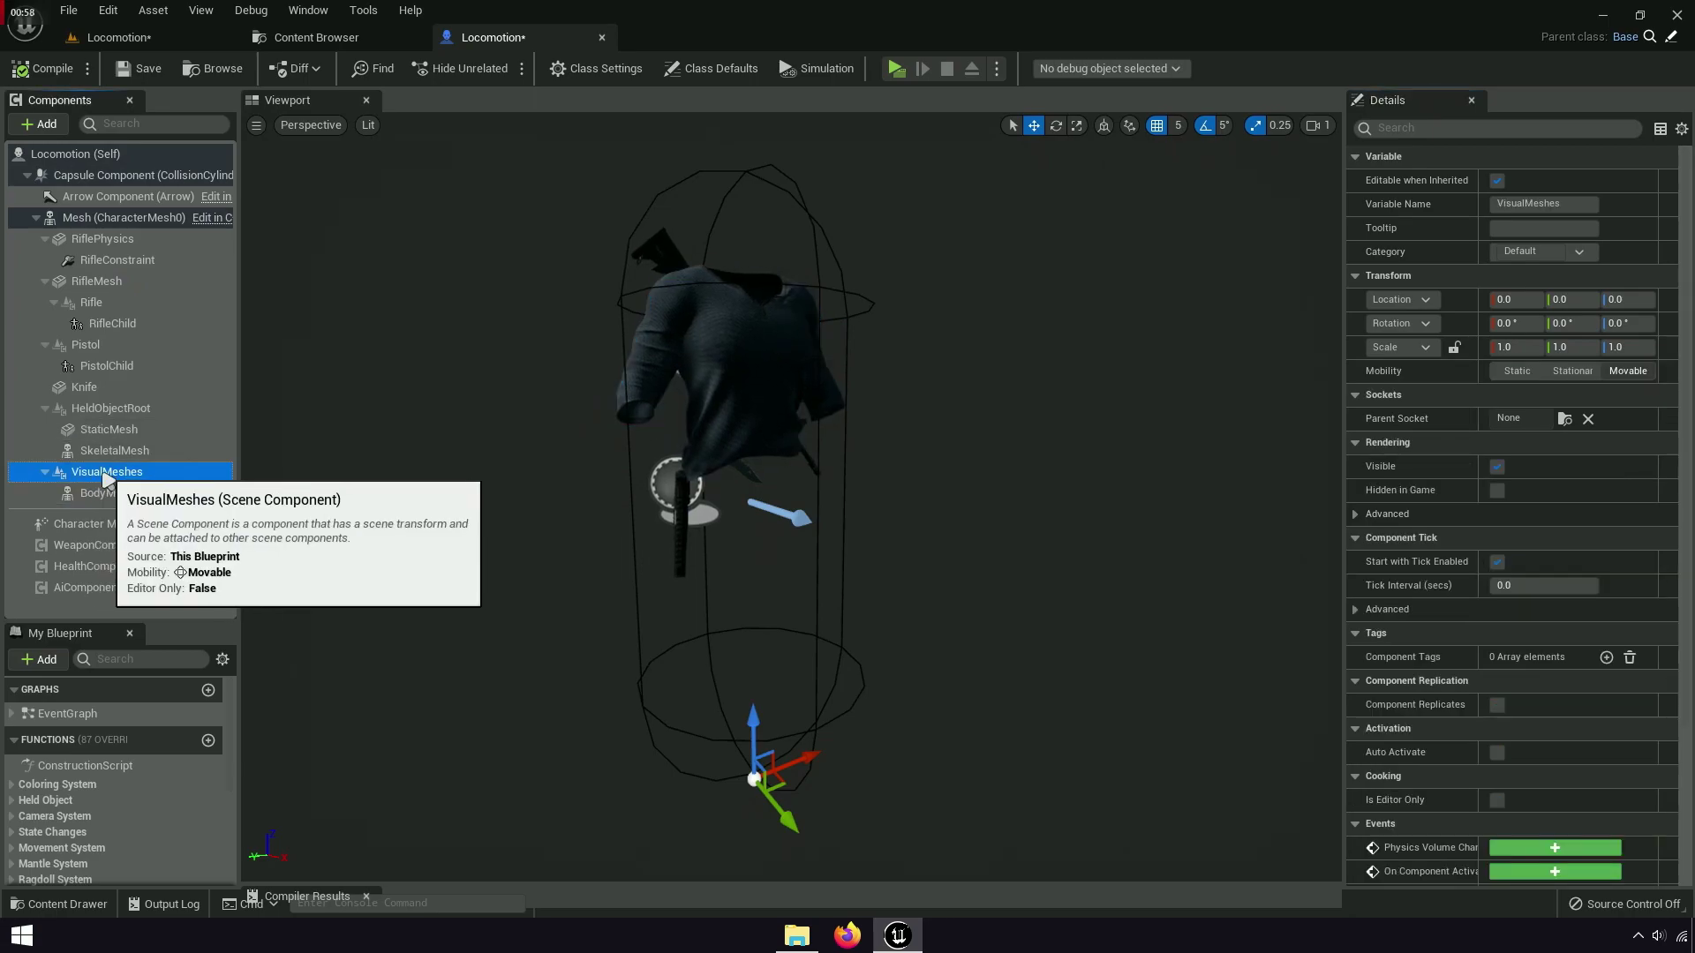
{"action": "left_click", "coordinate": [40, 124]}
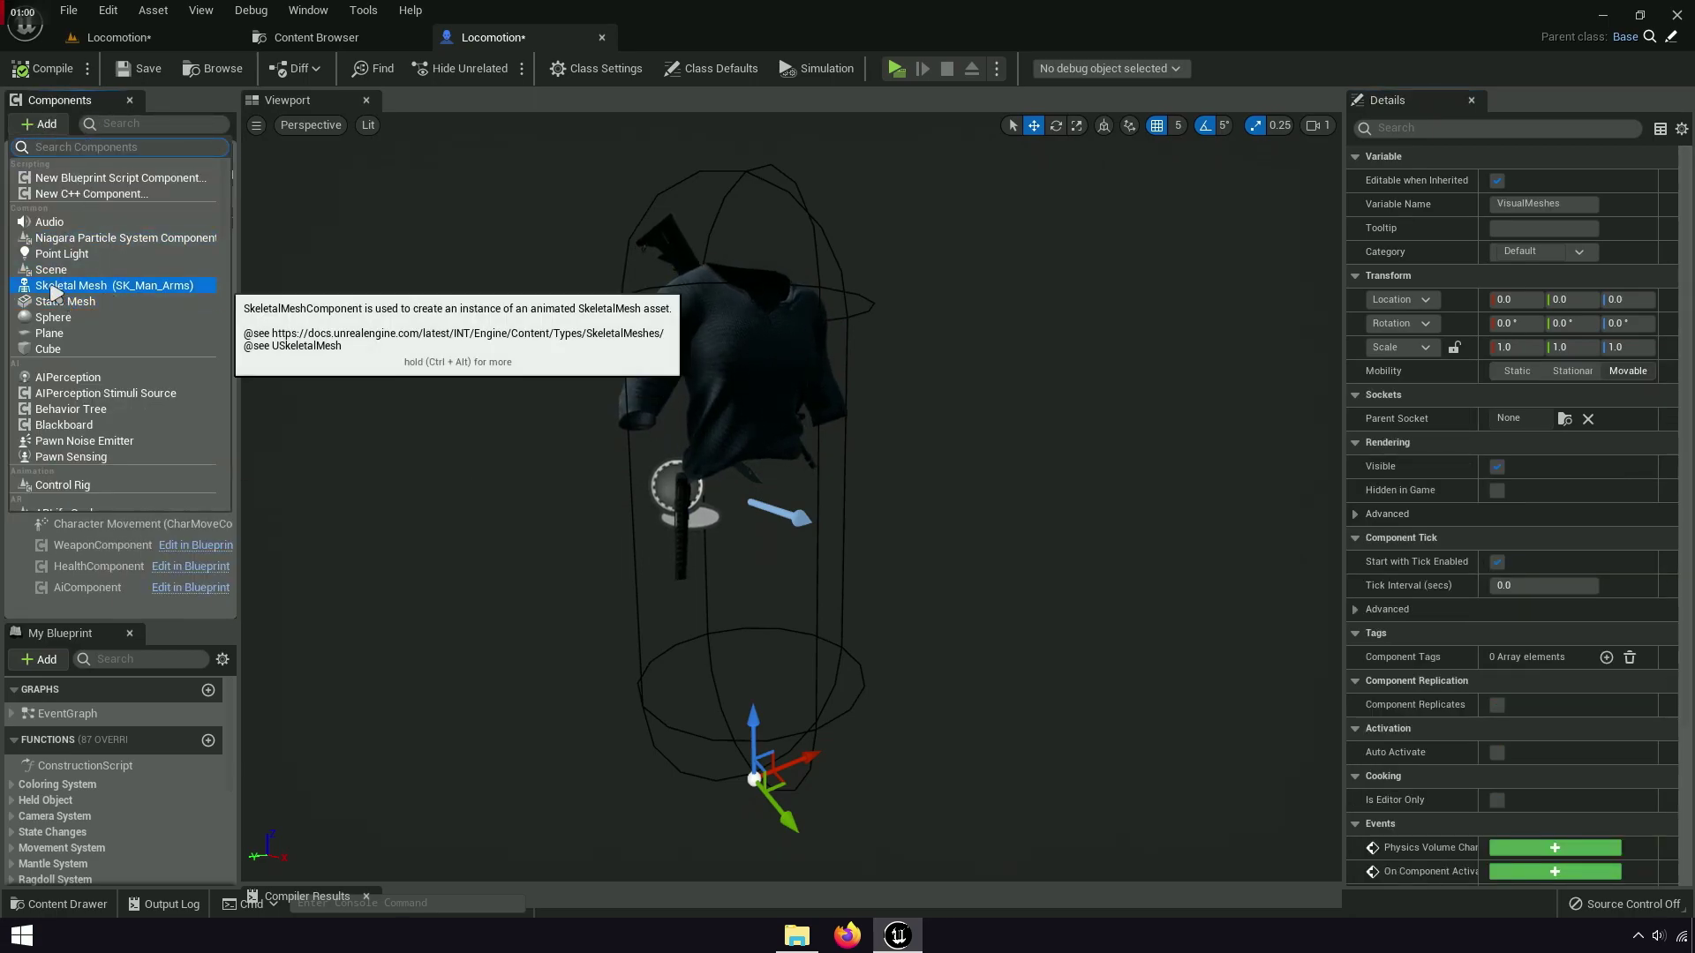
{"action": "left_click", "coordinate": [175, 289]}
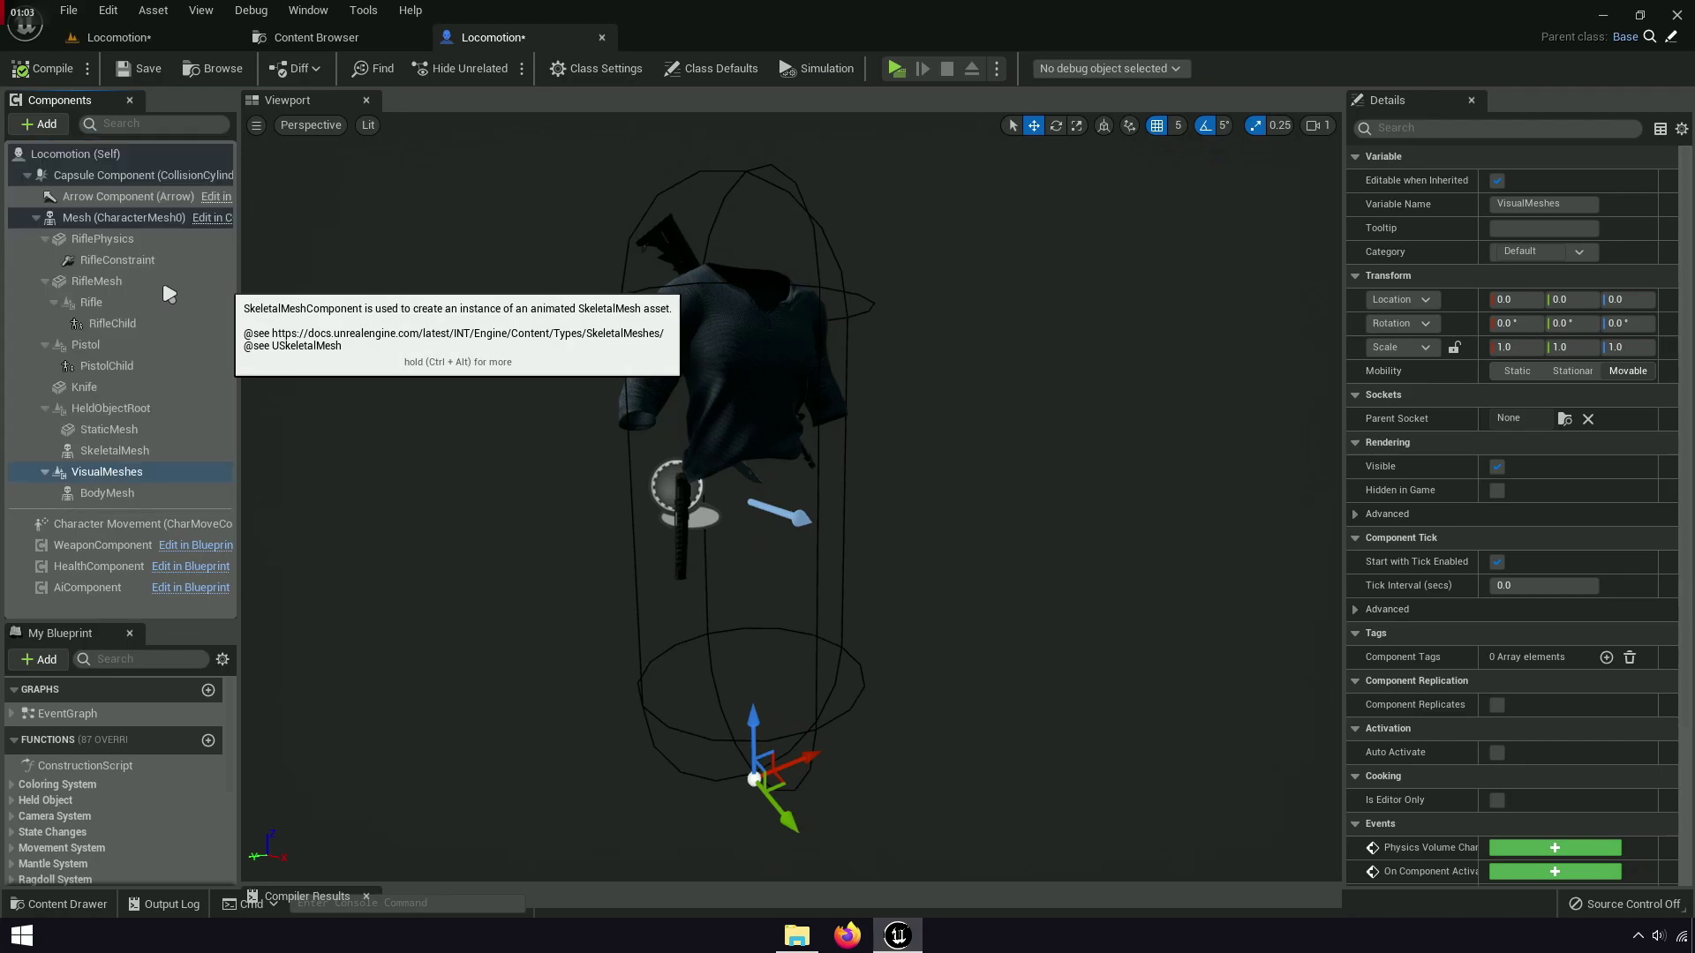
{"action": "left_click", "coordinate": [124, 475]}
Add SK_Man_Balaclava as a skeletal mesh component under VisualMeshes
{"action": "left_click", "coordinate": [326, 43]}
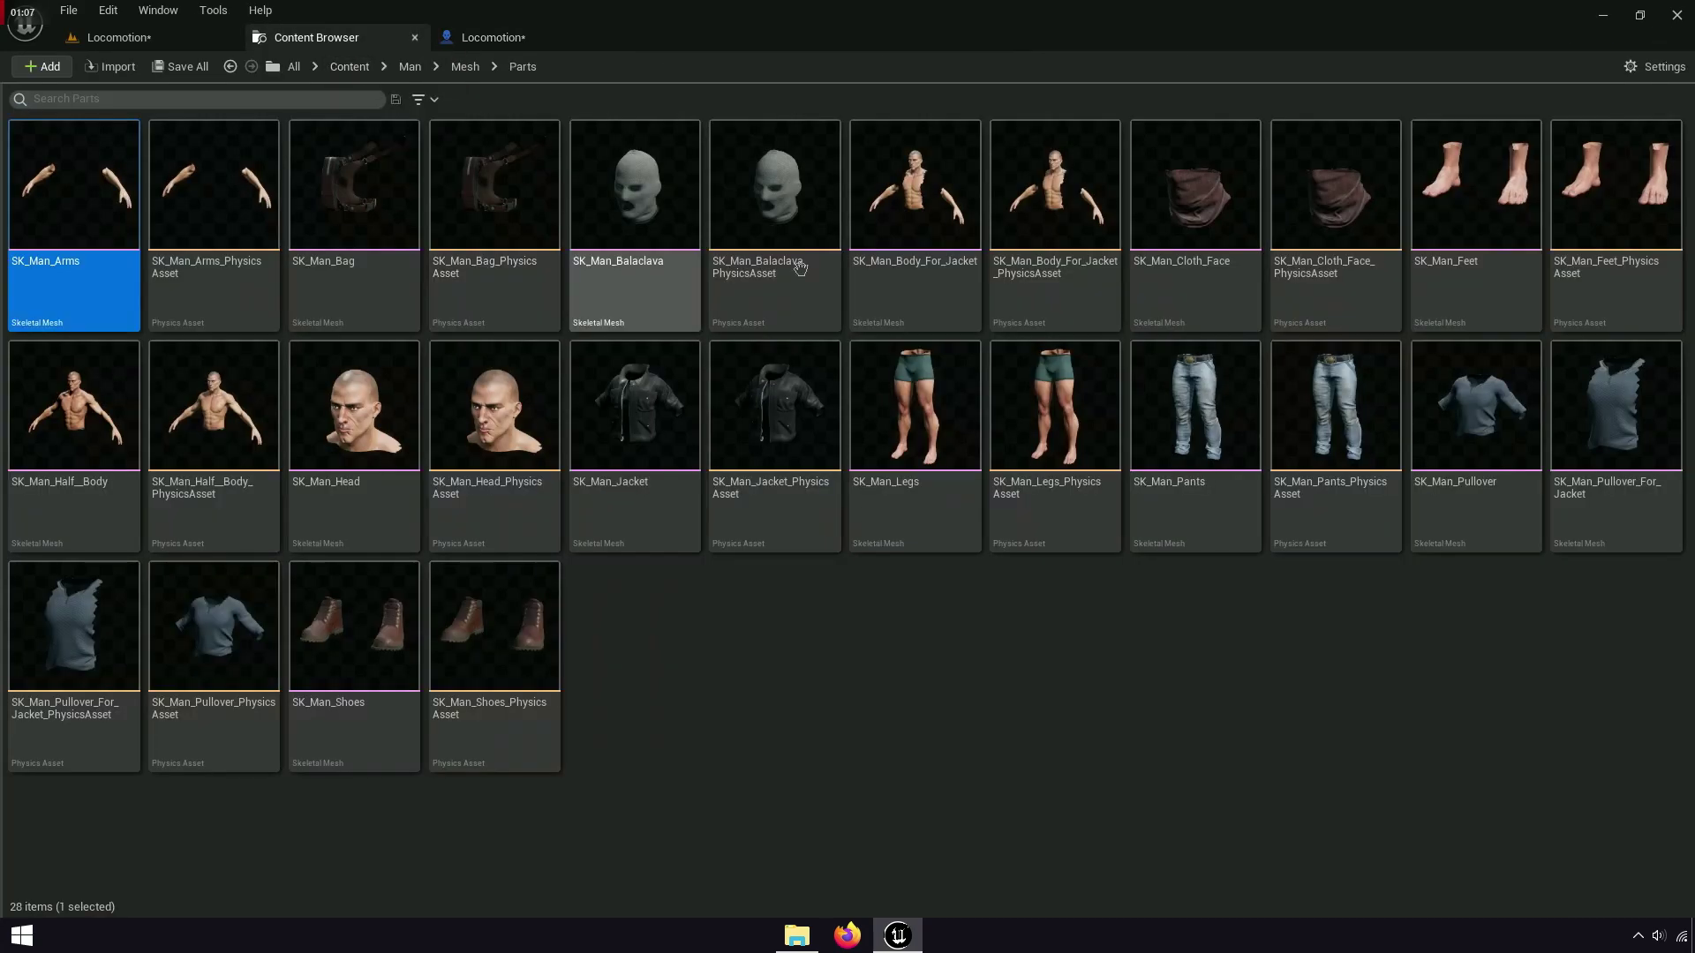
{"action": "left_click", "coordinate": [659, 254]}
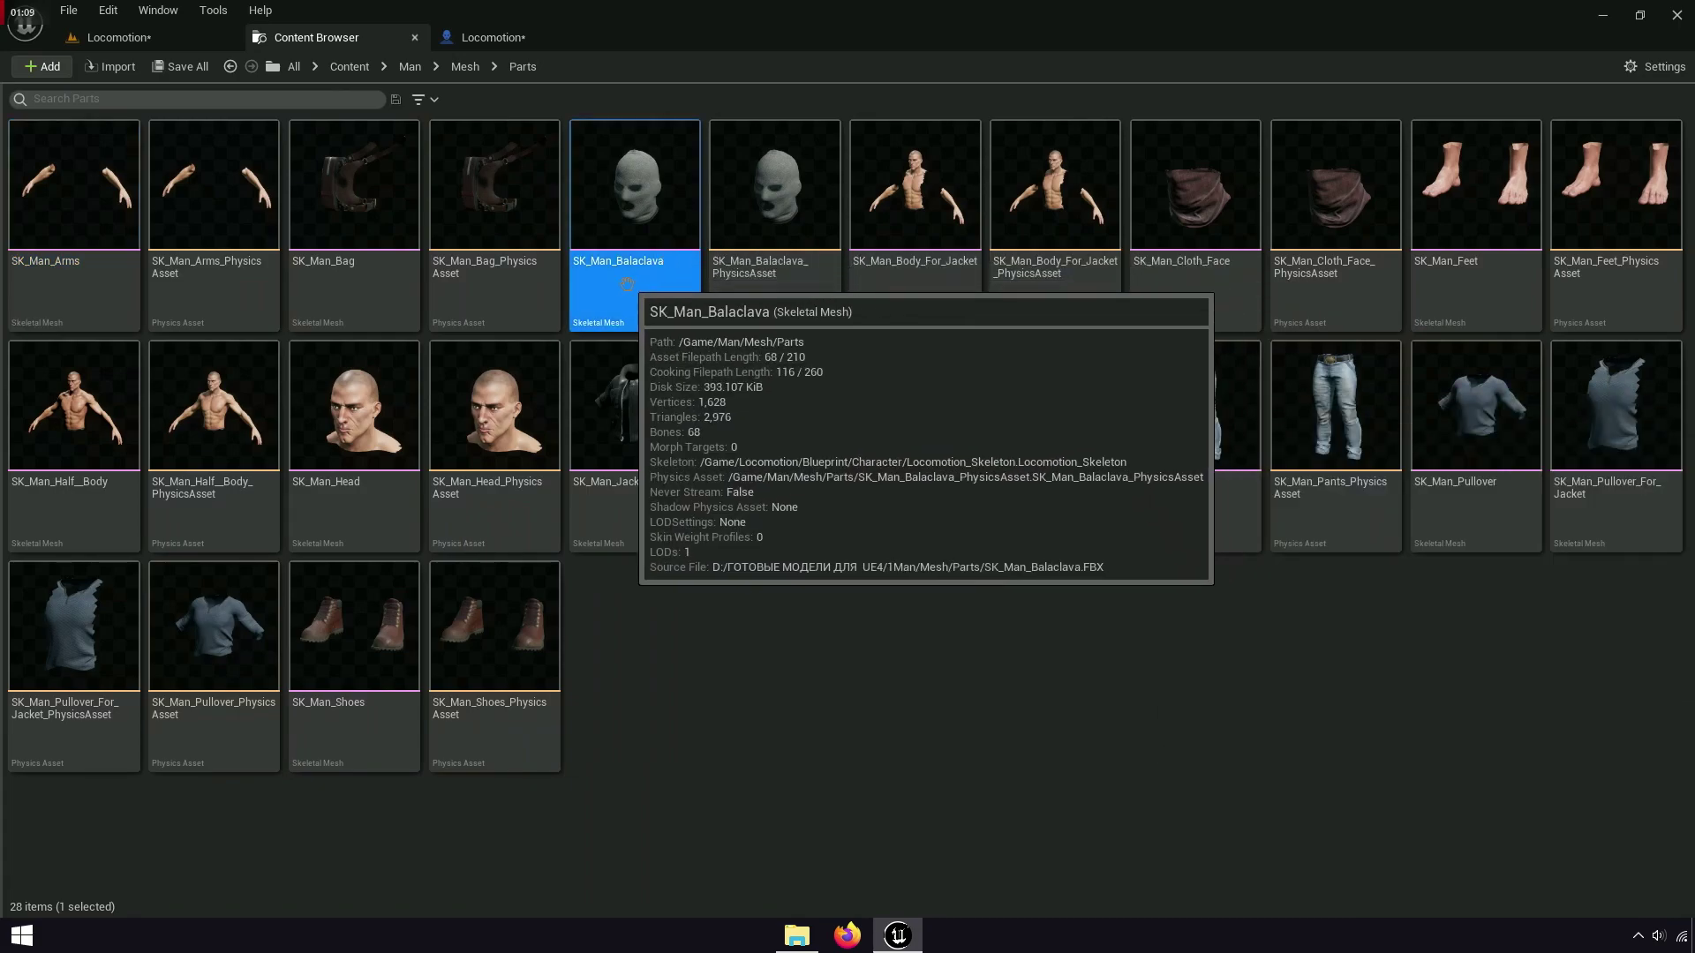
{"action": "left_click", "coordinate": [475, 44]}
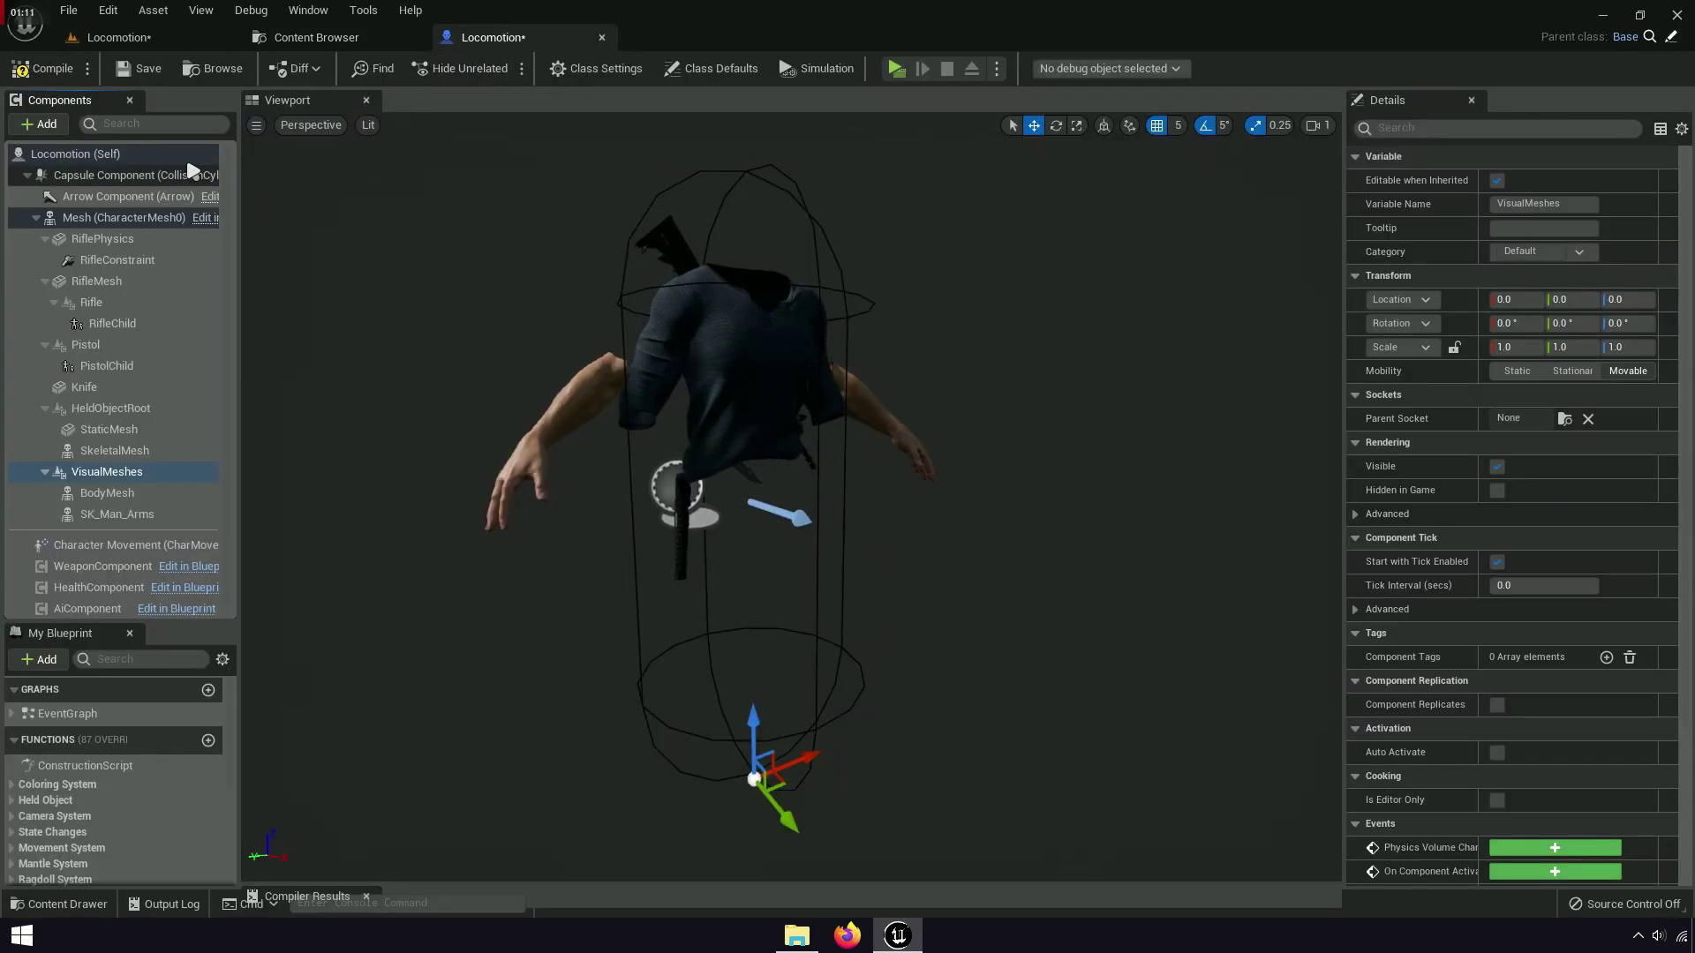
{"action": "left_click", "coordinate": [48, 126]}
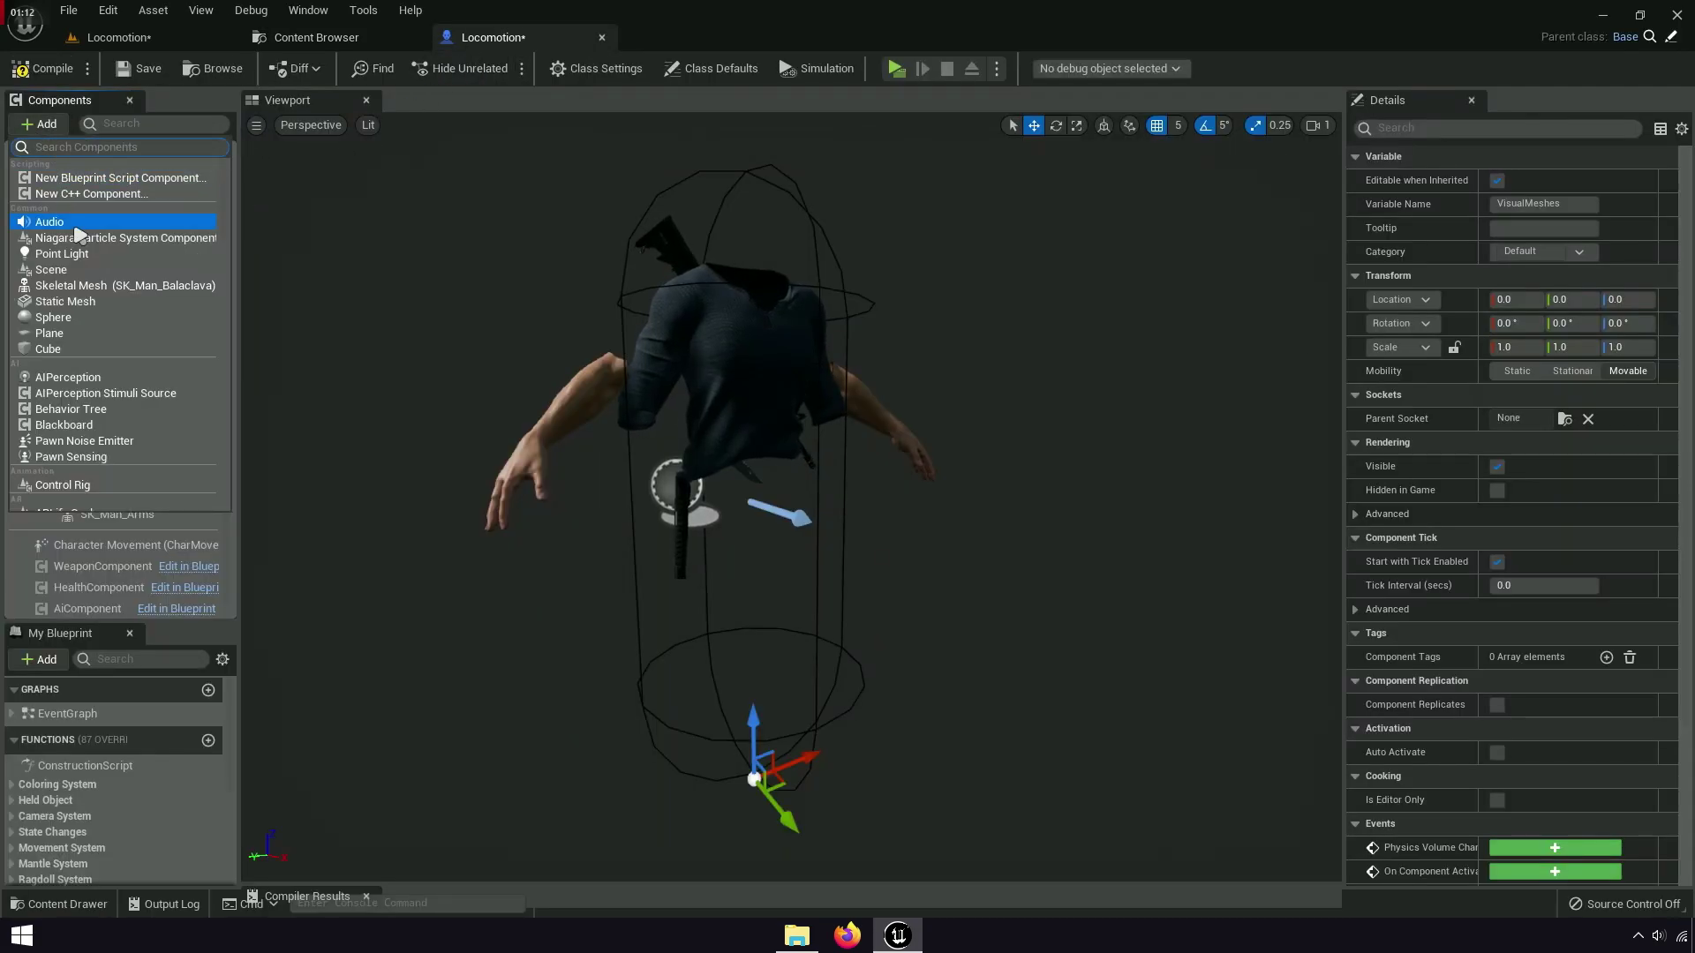
{"action": "left_click", "coordinate": [151, 283]}
{"action": "left_click", "coordinate": [106, 472]}
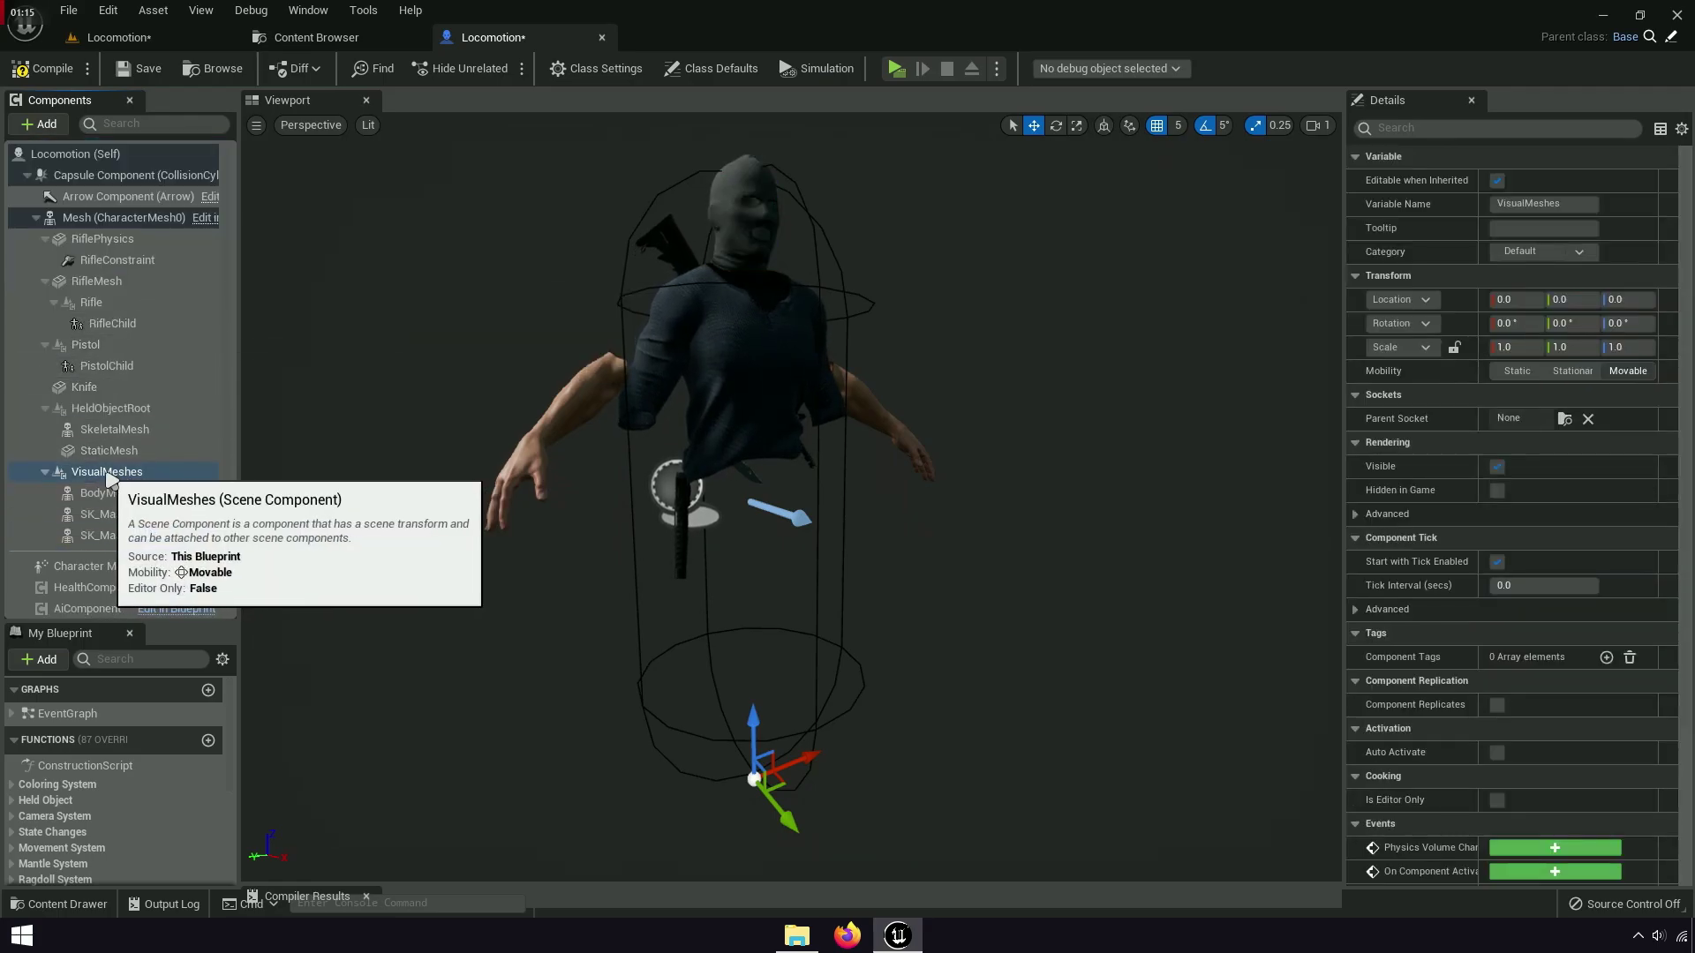
Select SK_Man_Feet in the Parts folder to add it to the blueprint next
{"action": "left_click", "coordinate": [322, 40]}
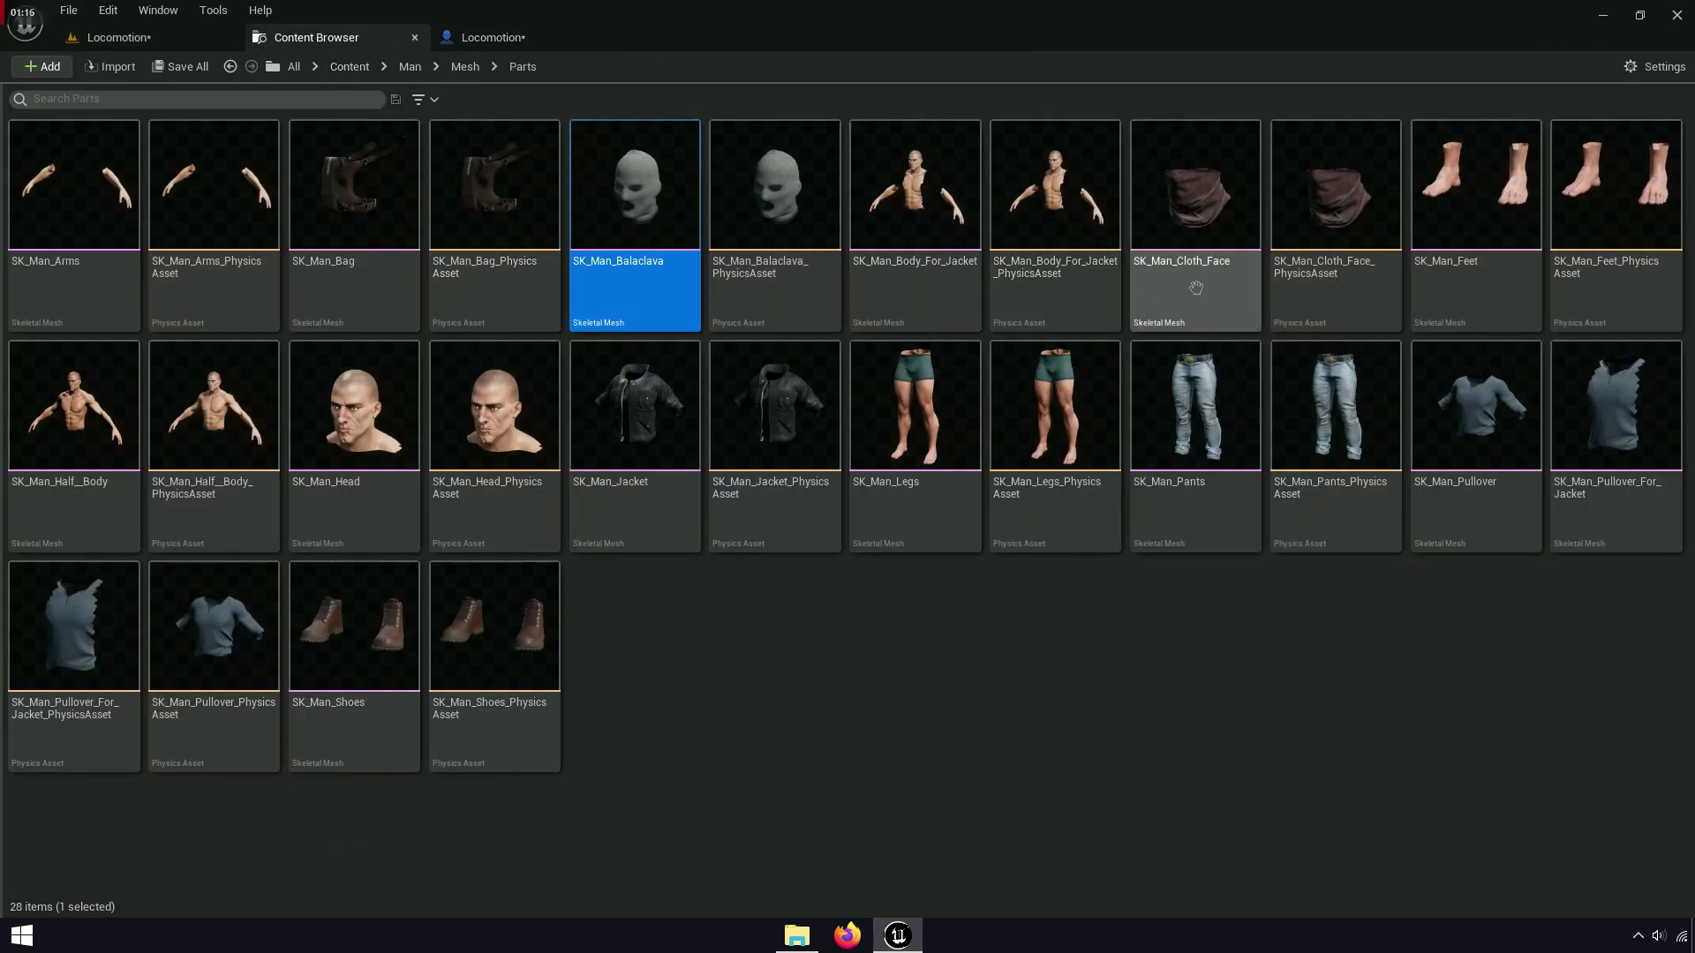
{"action": "left_click", "coordinate": [1511, 289]}
{"action": "left_click", "coordinate": [492, 37]}
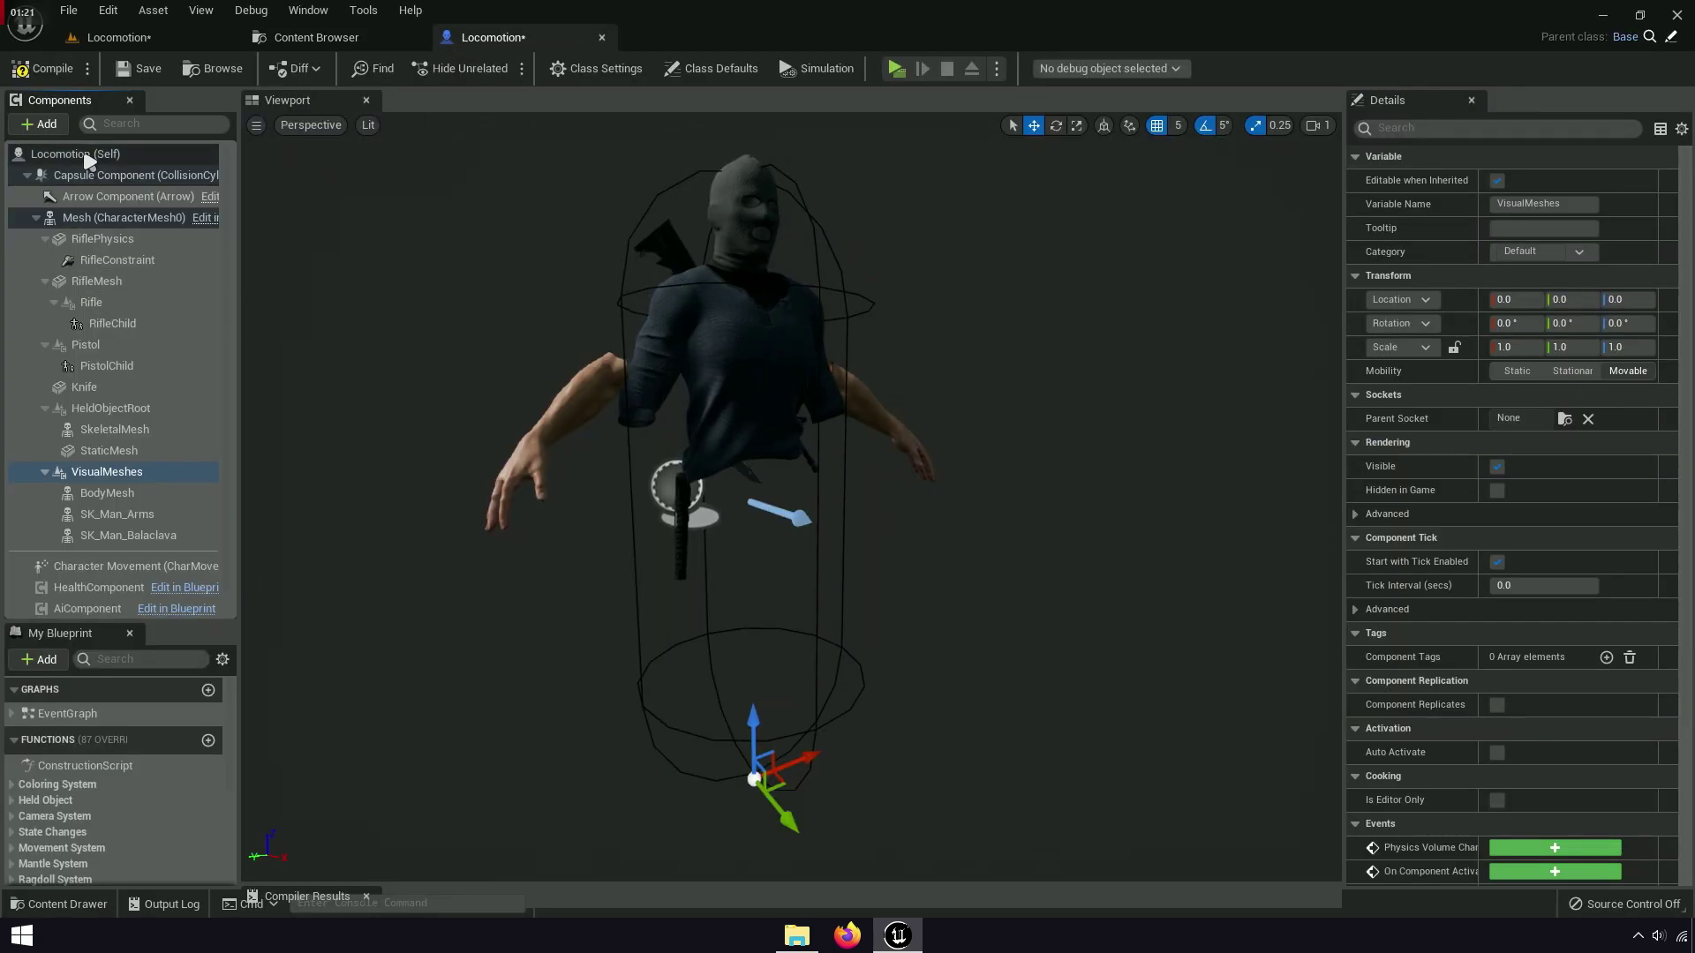
{"action": "left_click", "coordinate": [39, 124]}
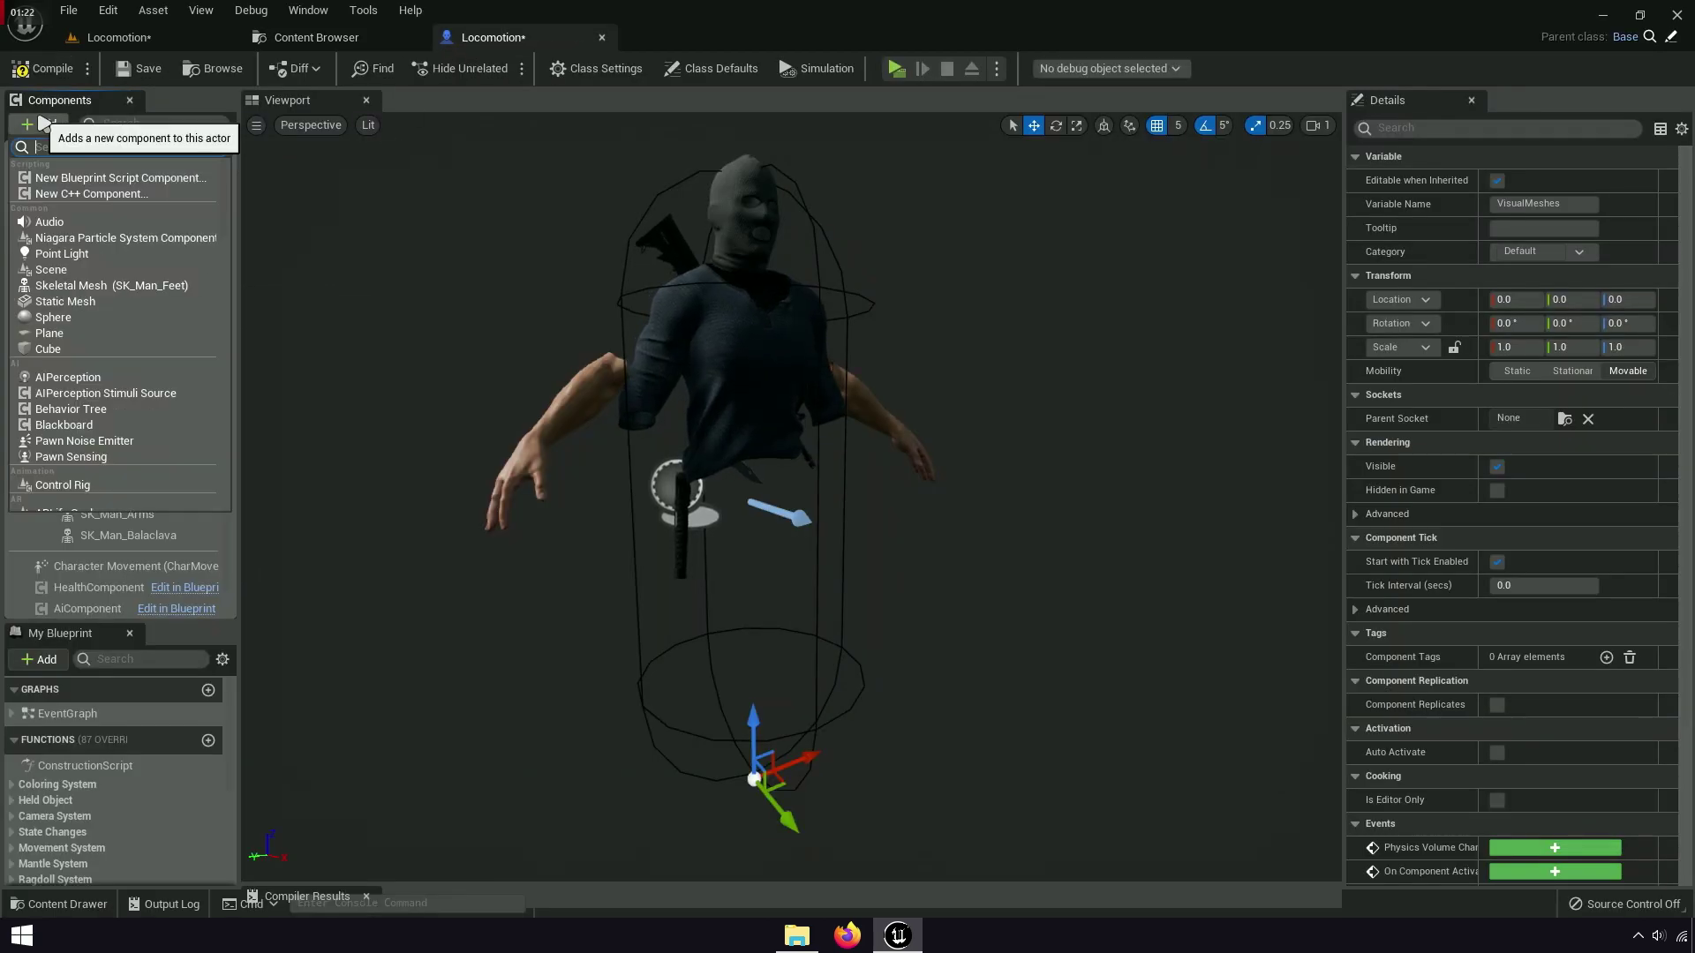
Add SK_Man_Feet and SK_Man_Legs as skeletal mesh components under VisualMeshes
{"action": "left_click", "coordinate": [177, 286]}
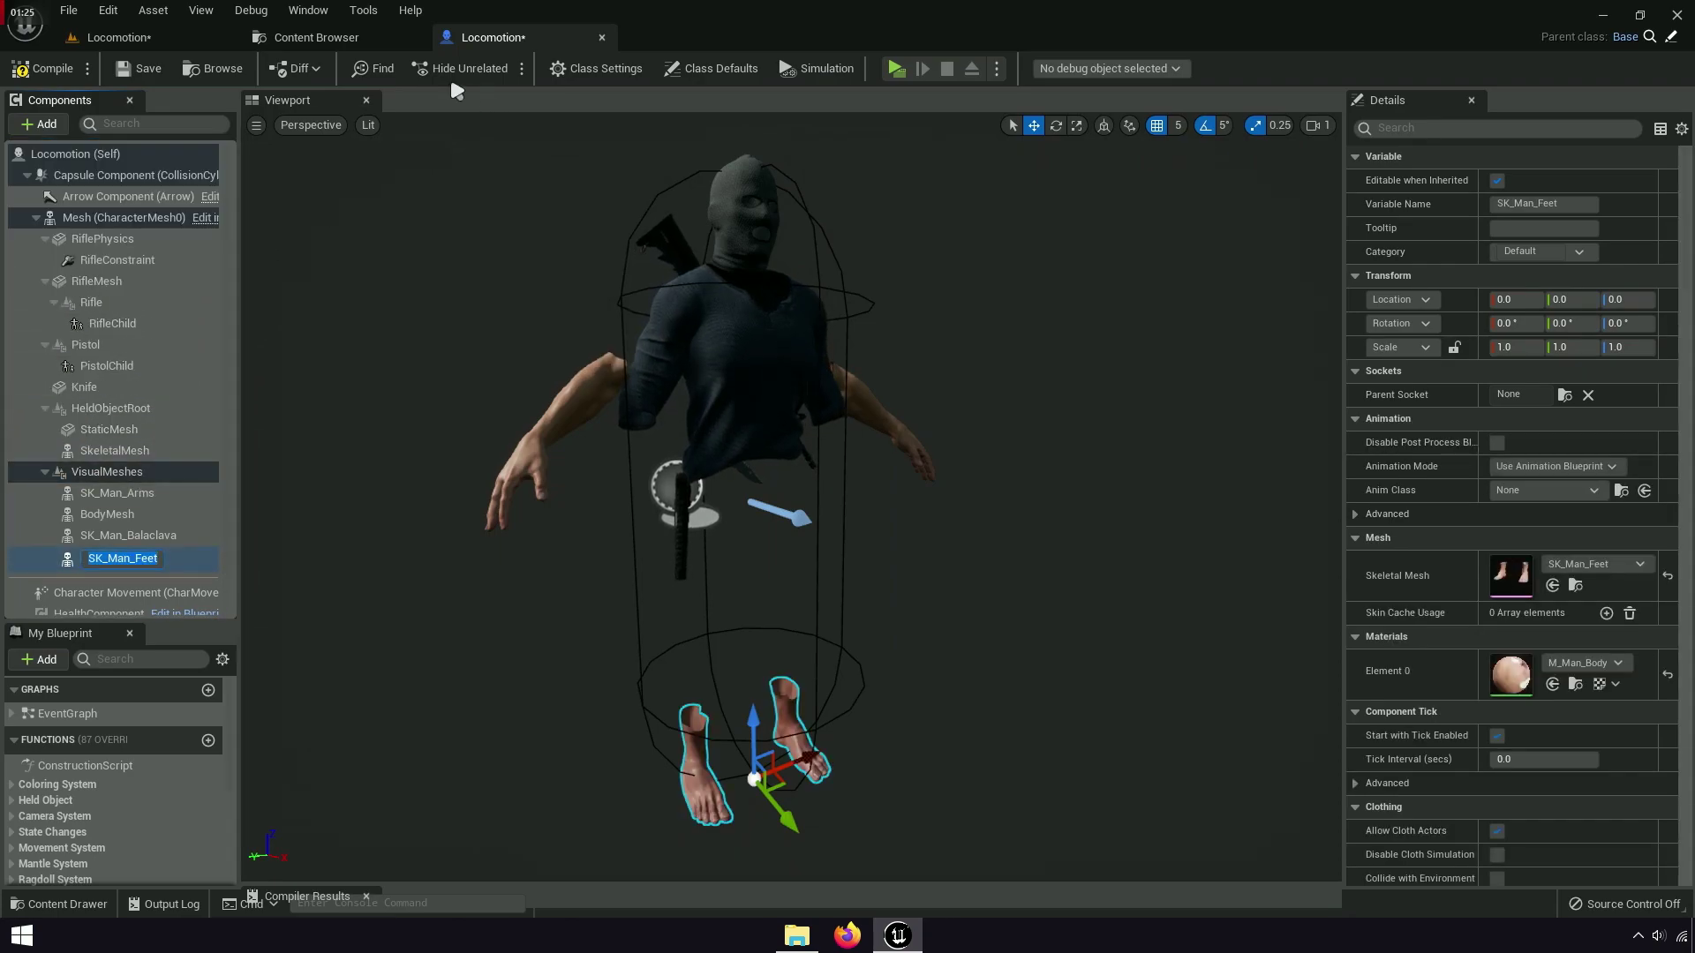
{"action": "left_click", "coordinate": [276, 38]}
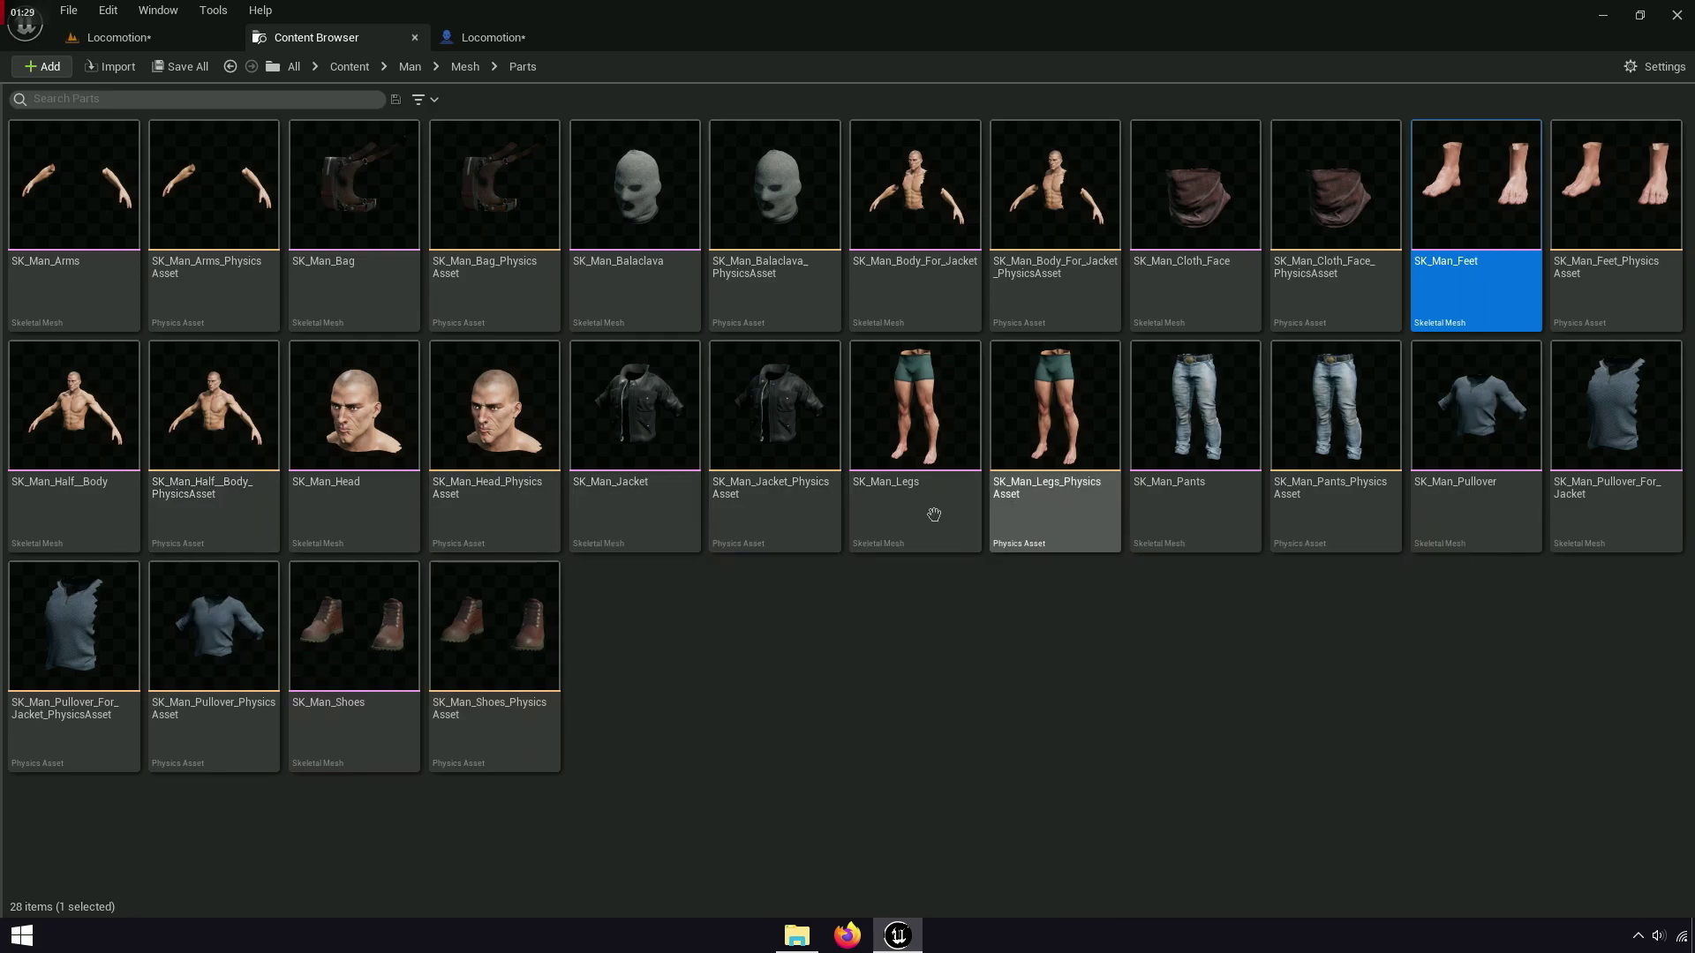
{"action": "left_click", "coordinate": [1164, 510]}
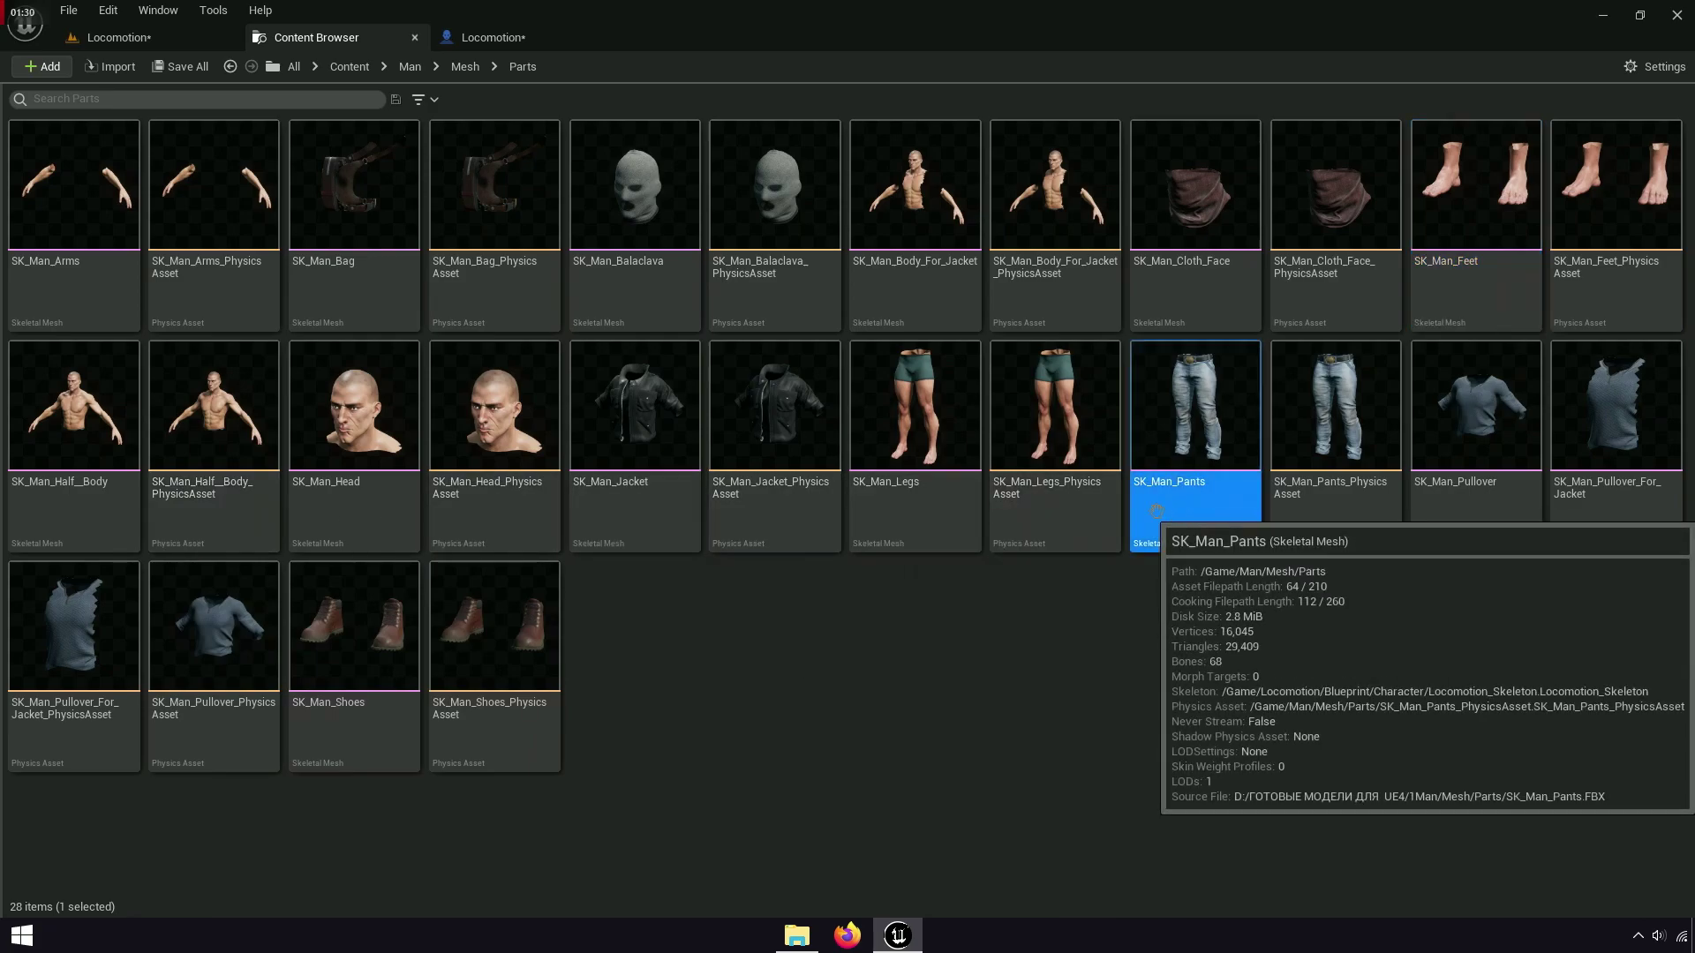
{"action": "left_click", "coordinate": [909, 441]}
{"action": "left_click", "coordinate": [493, 37]}
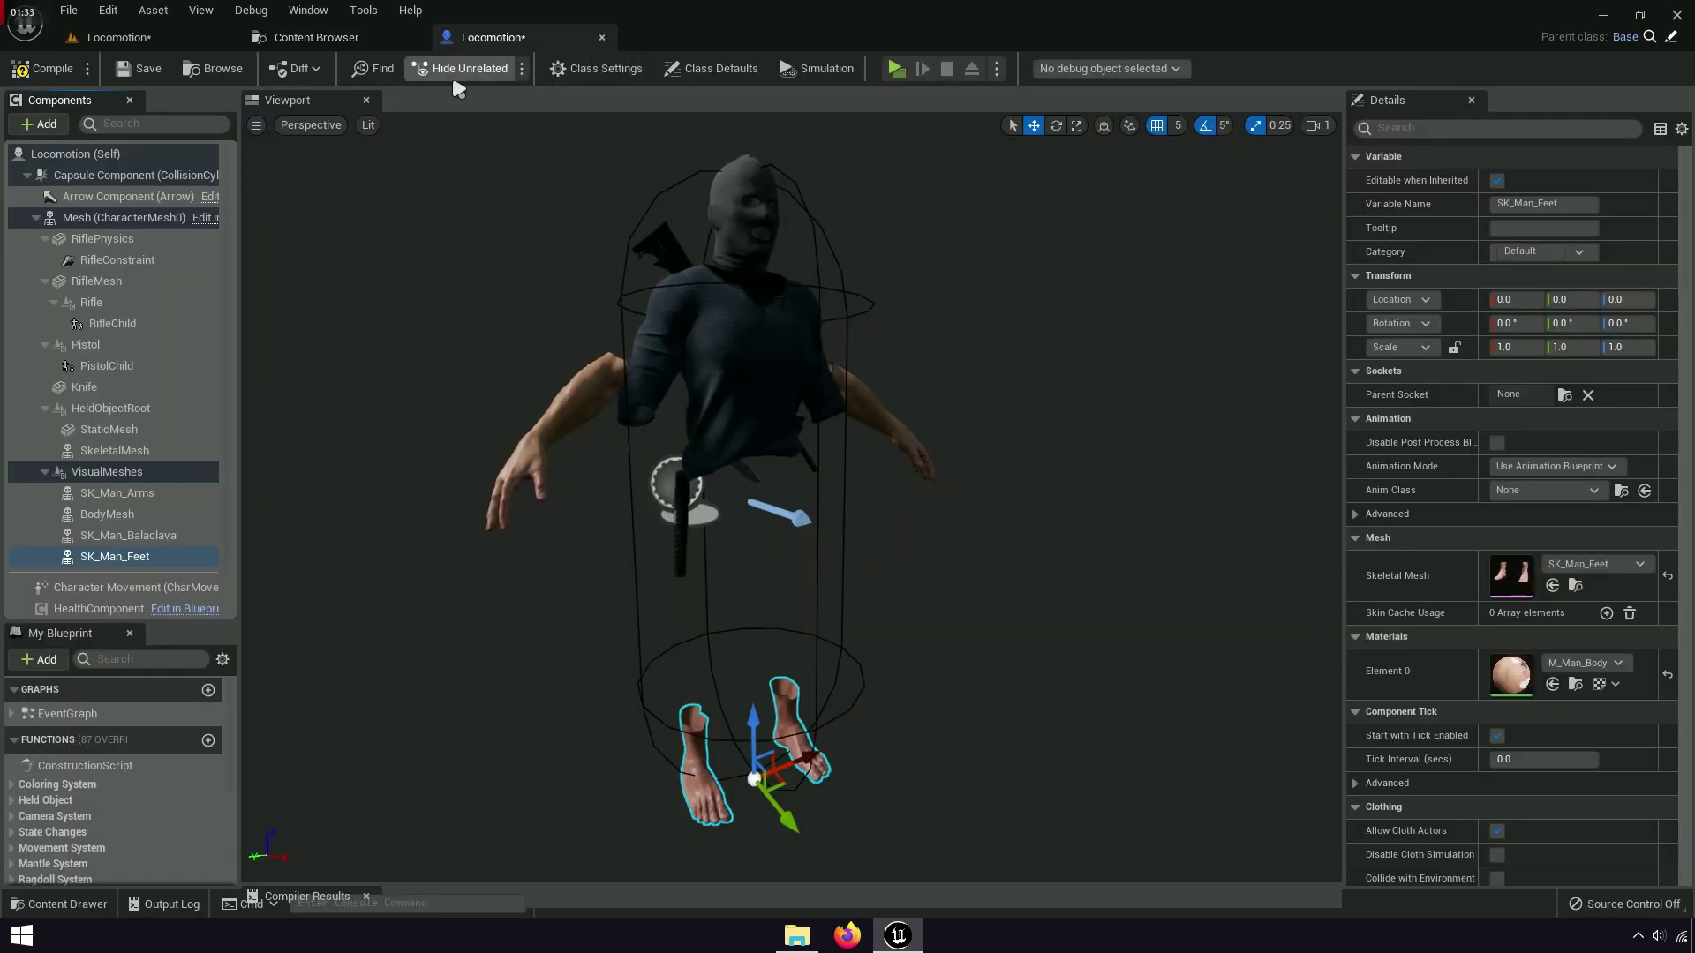
{"action": "left_click", "coordinate": [106, 472]}
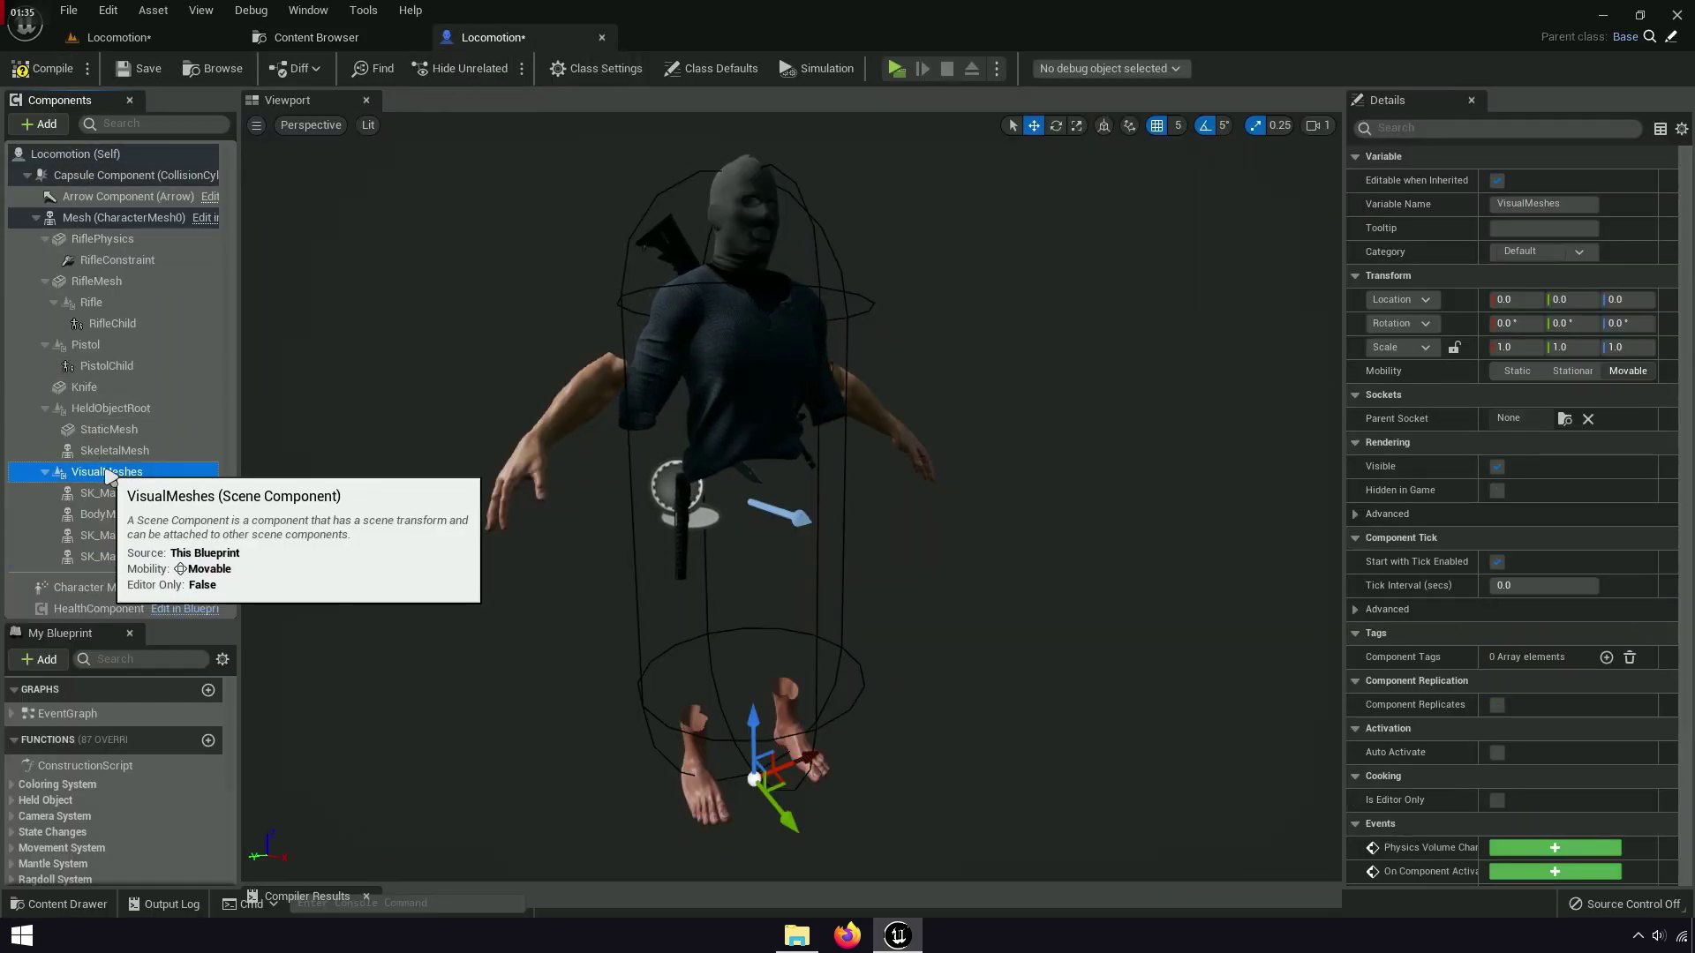
{"action": "left_click", "coordinate": [53, 124]}
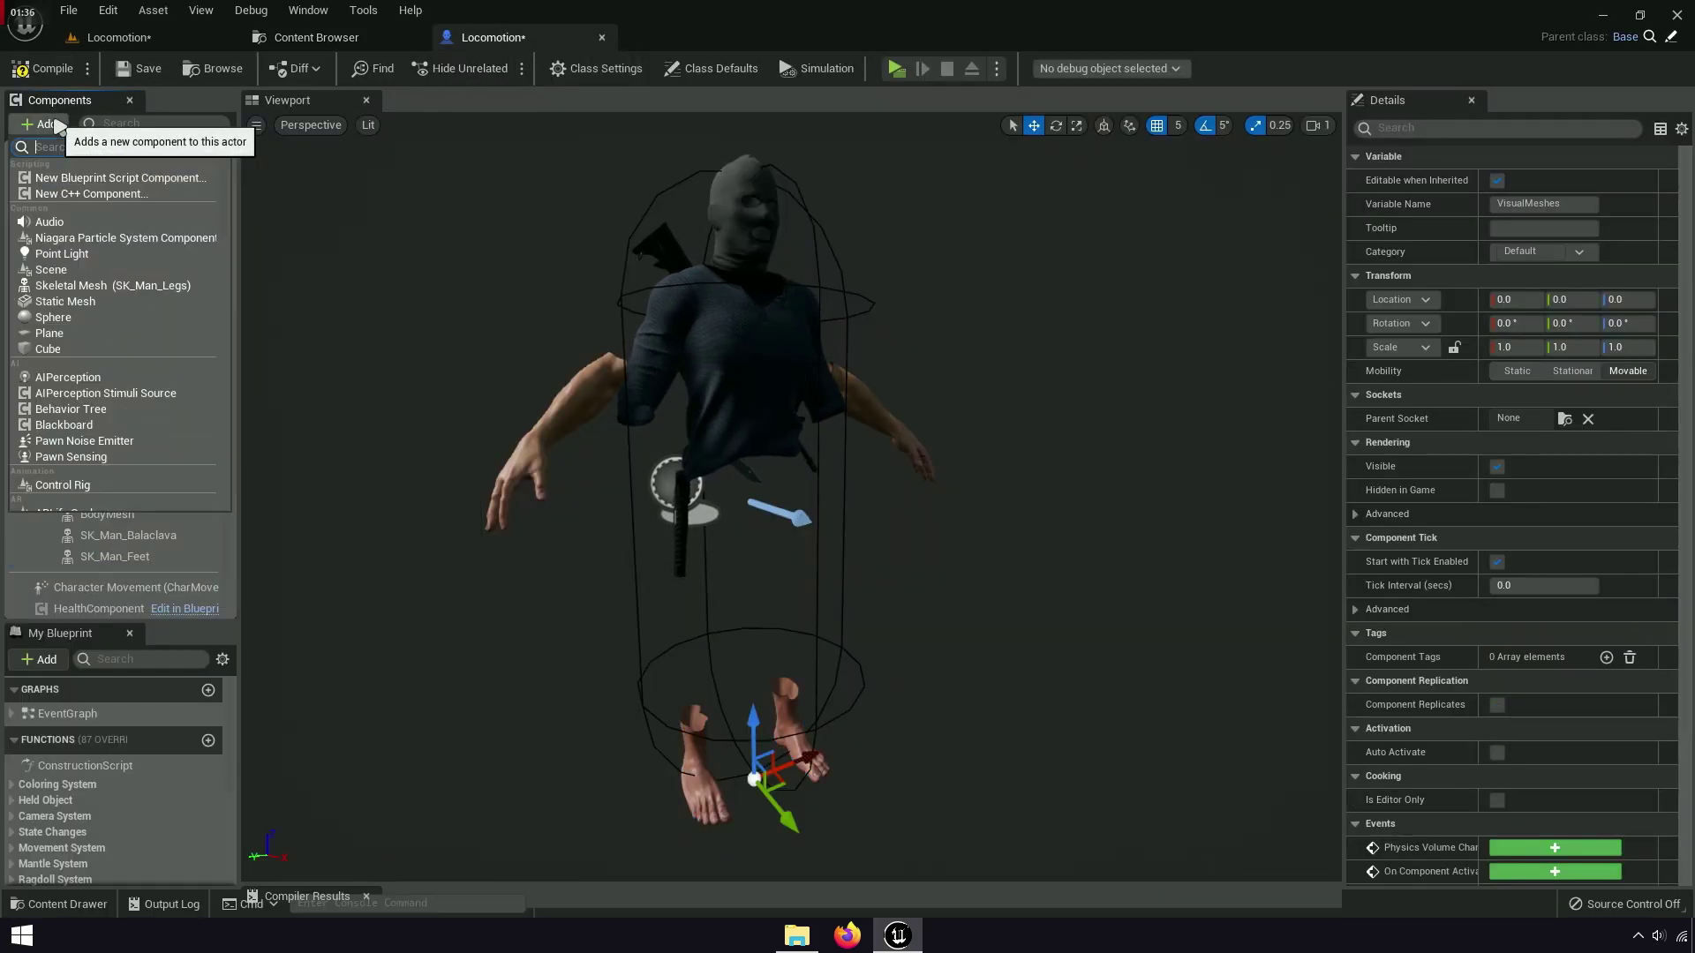
{"action": "left_click", "coordinate": [170, 287]}
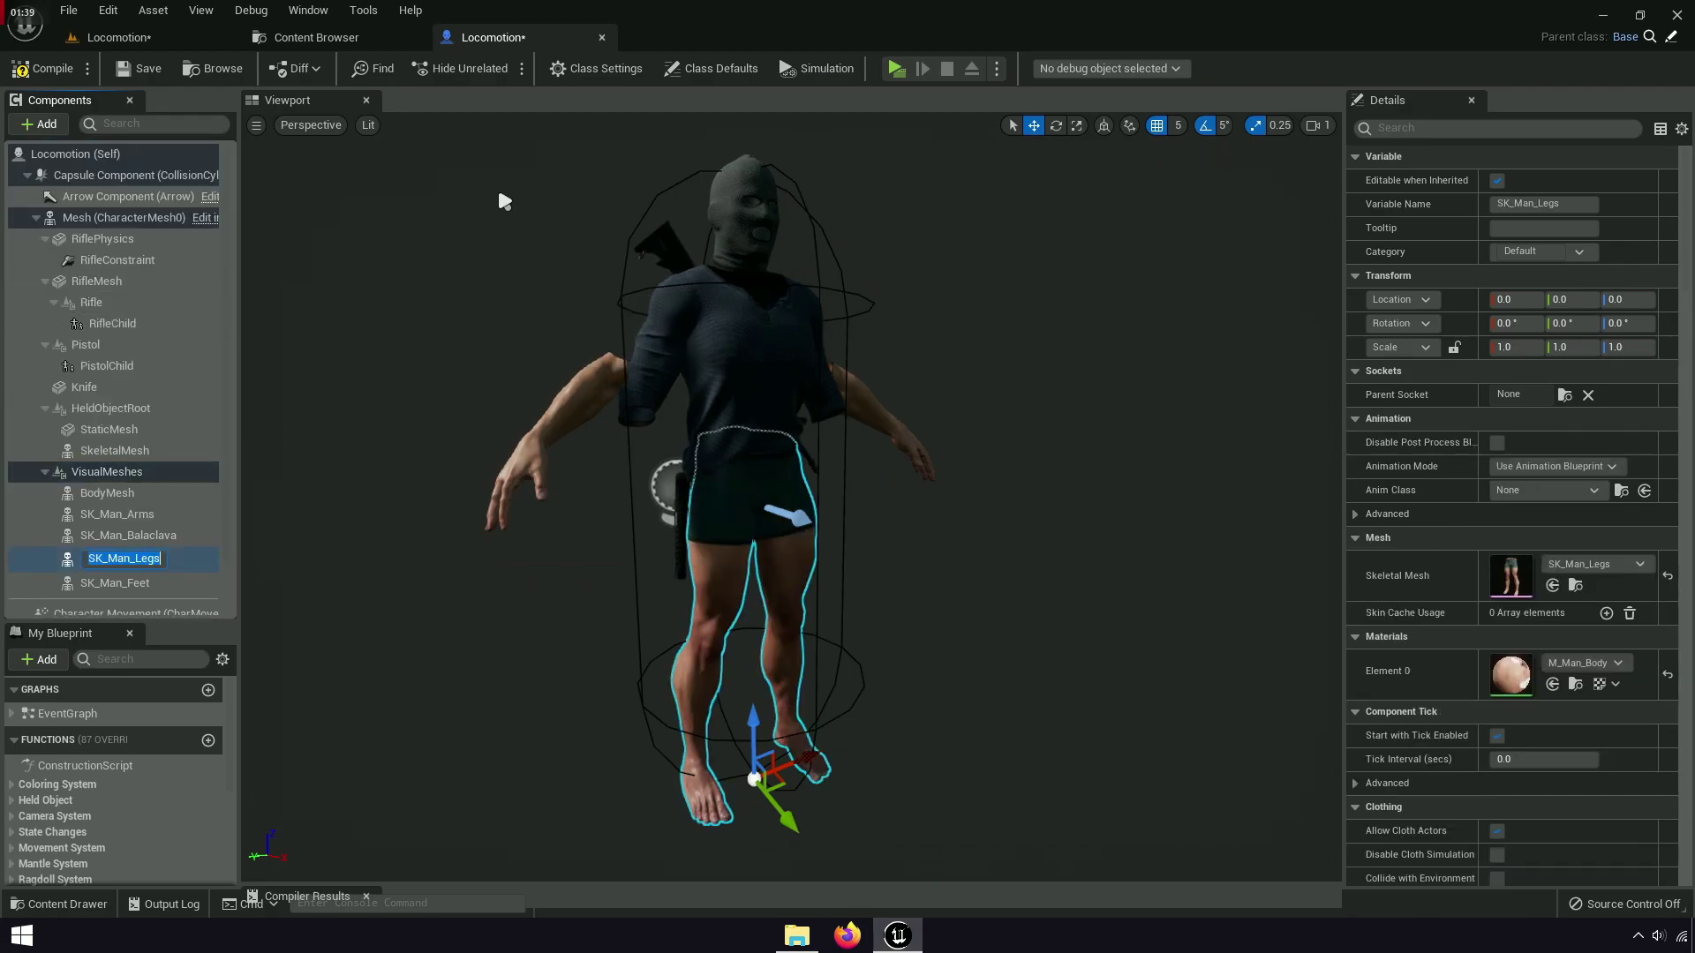
Add SK_Man_Shoes under VisualMeshes and view the booted character from the front
{"action": "left_click", "coordinate": [336, 37]}
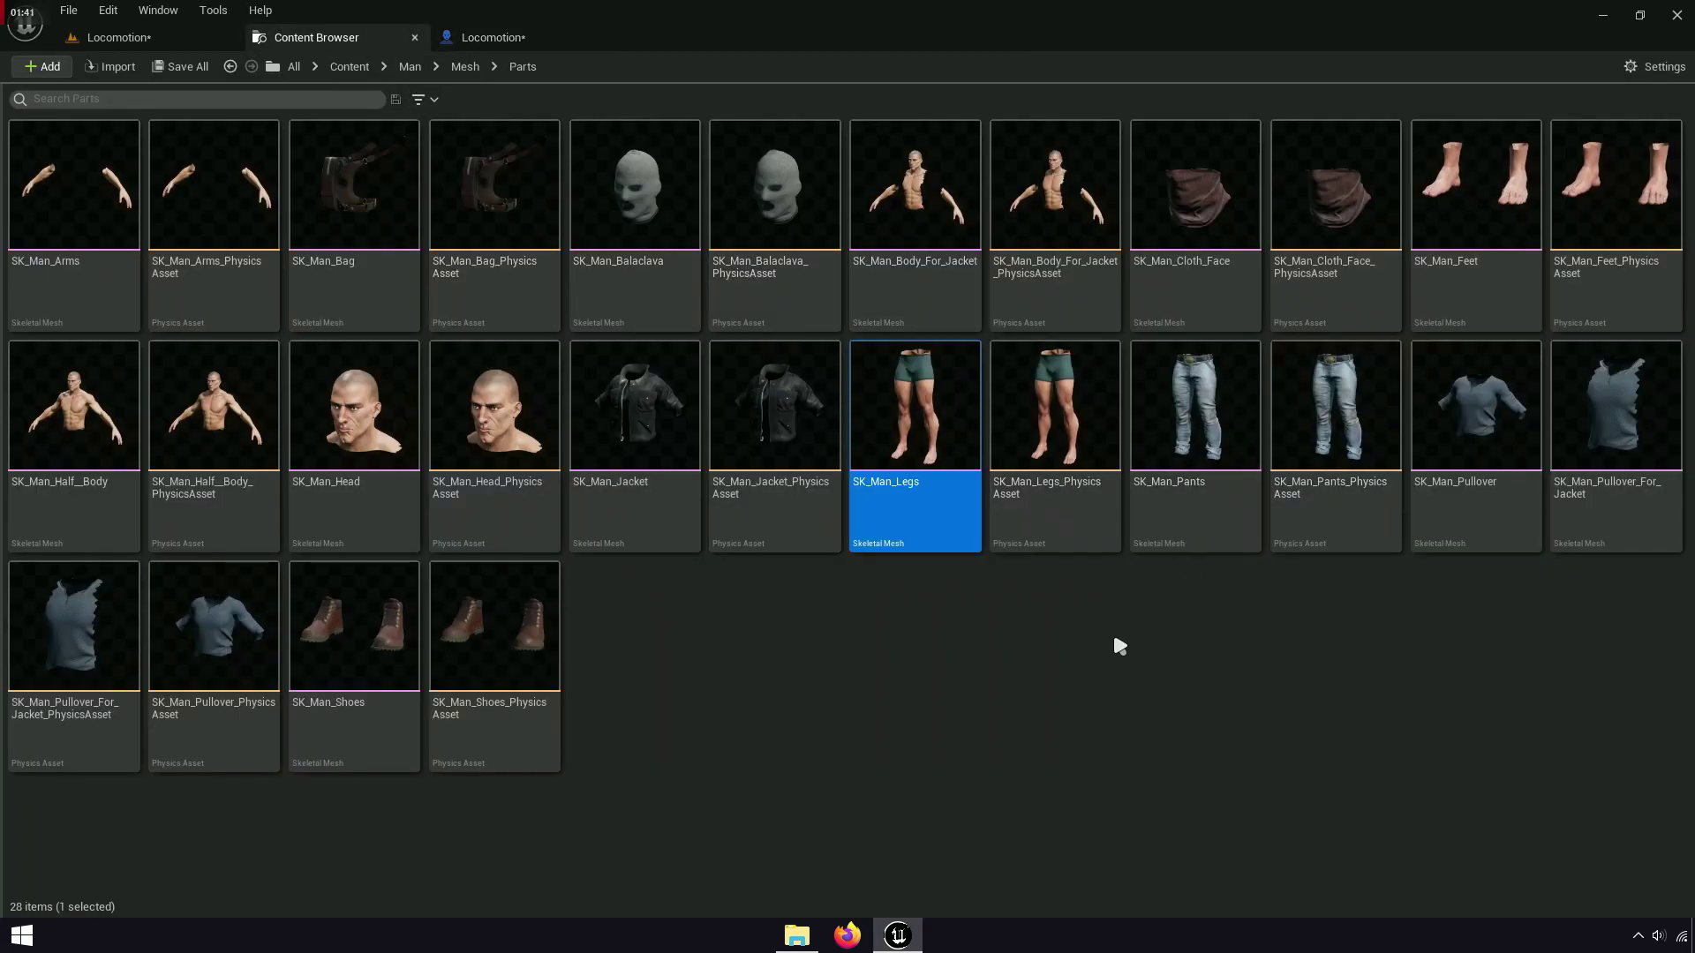
{"action": "left_click", "coordinate": [409, 707]}
{"action": "left_click", "coordinate": [477, 37]}
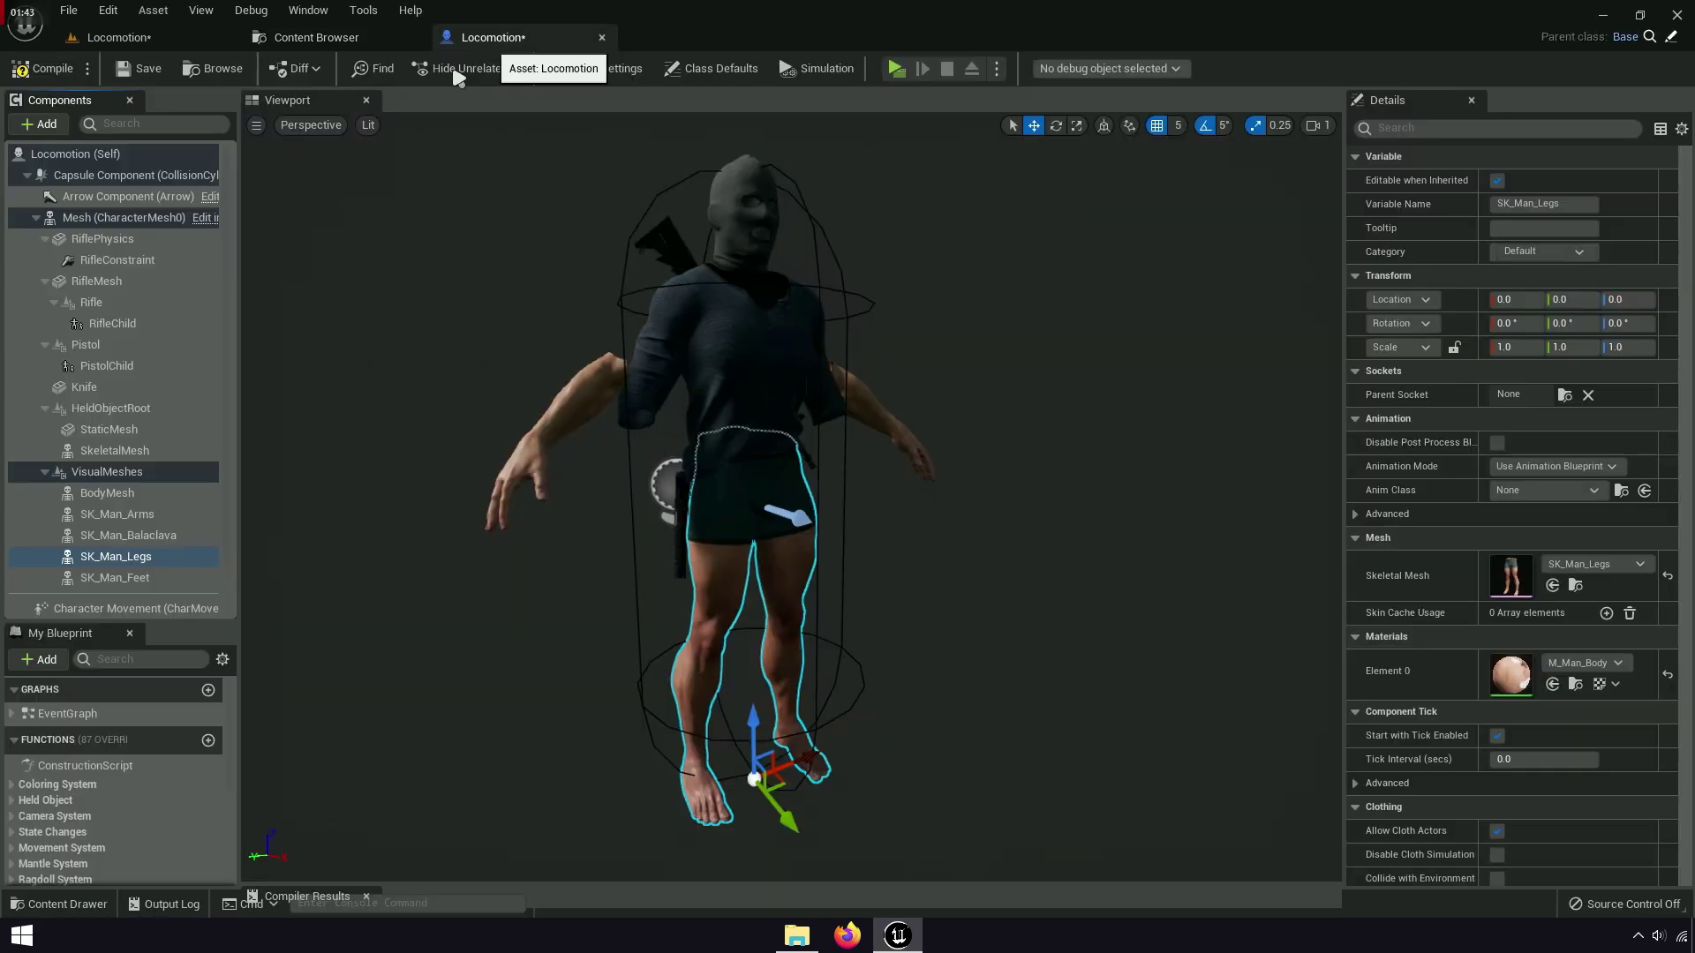
{"action": "left_click", "coordinate": [106, 471]}
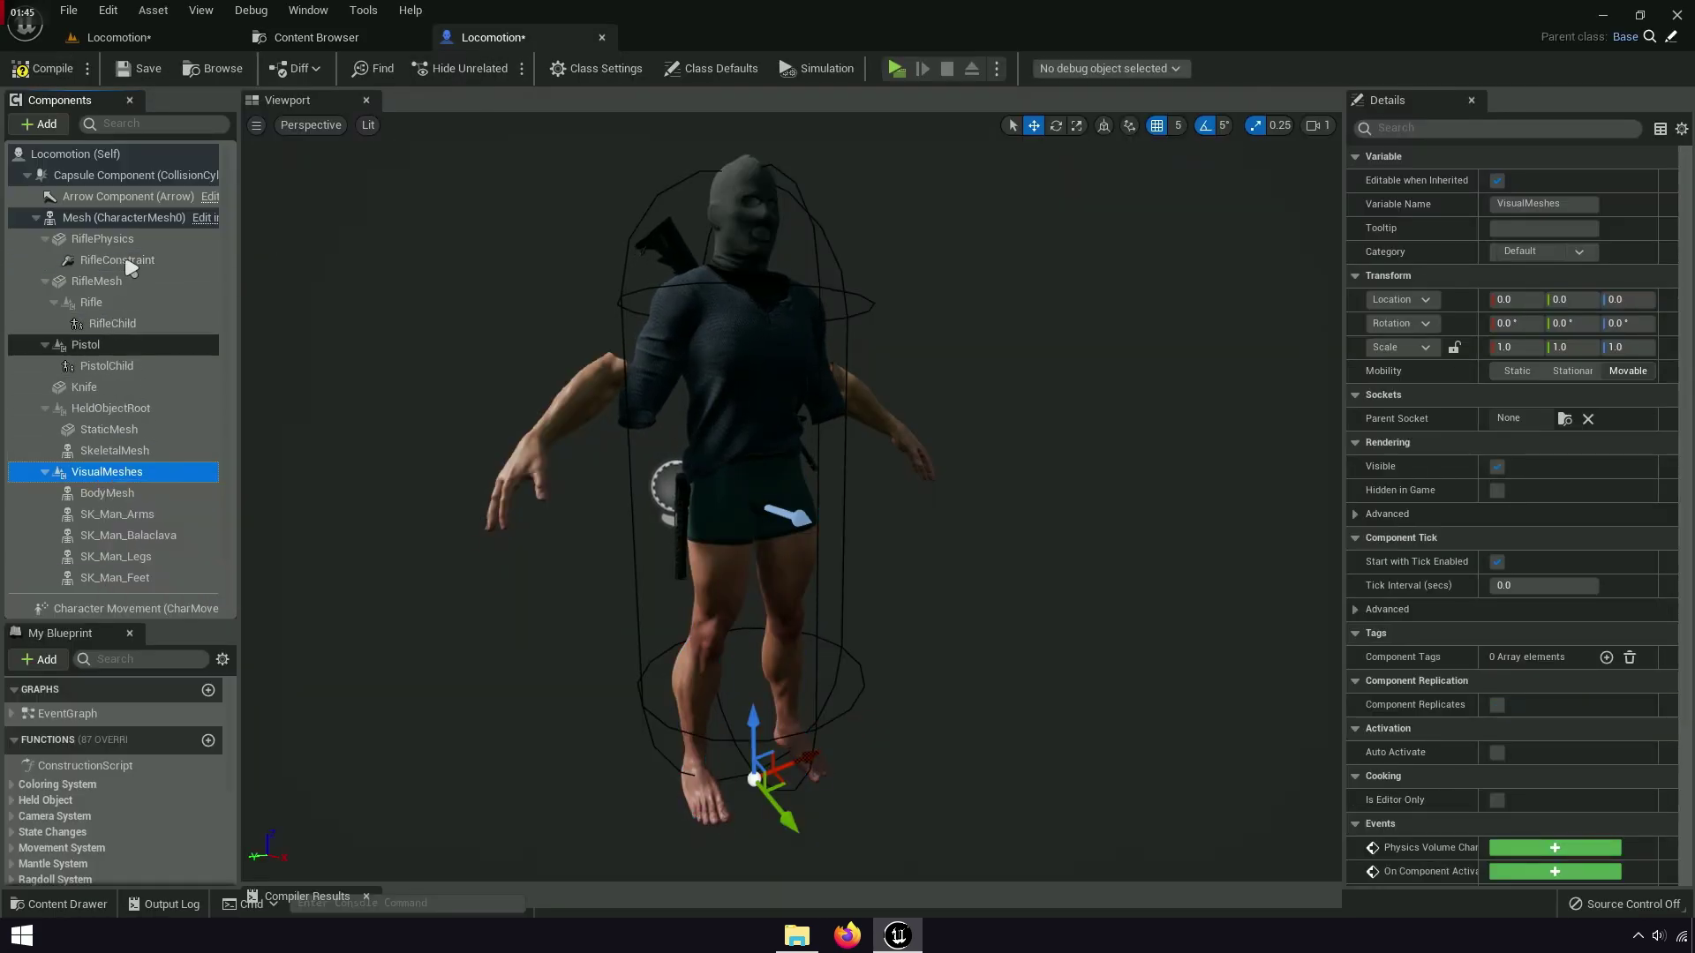
{"action": "left_click", "coordinate": [46, 123]}
{"action": "left_click", "coordinate": [127, 294]}
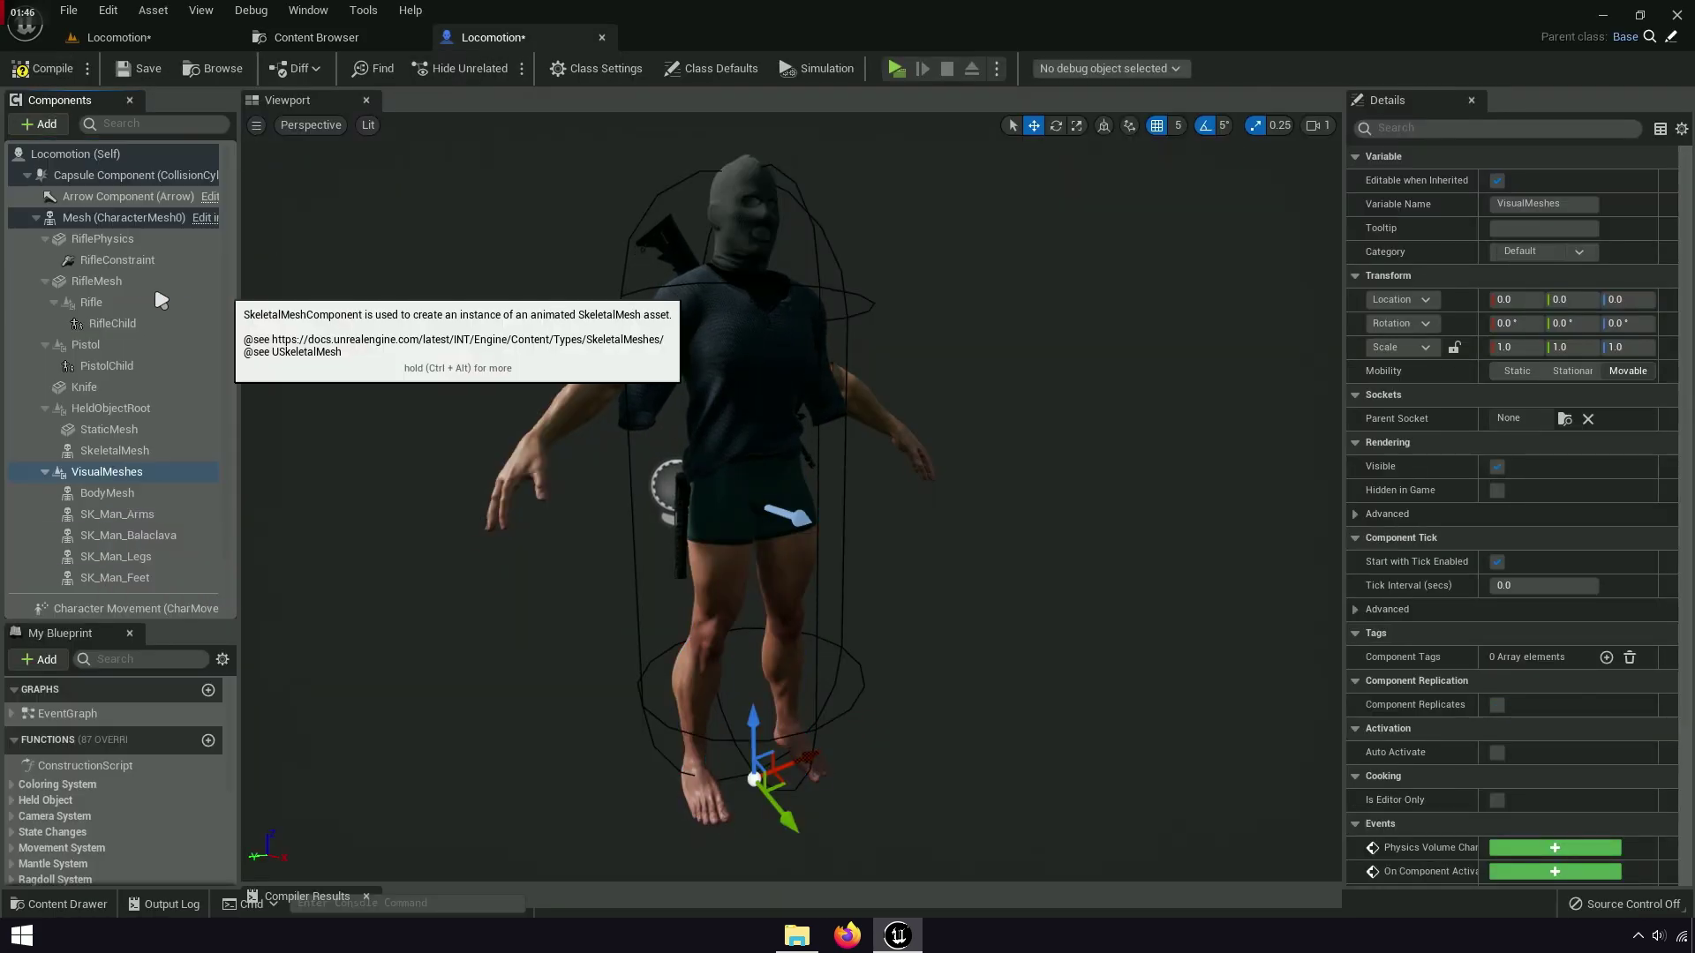
{"action": "key", "text": "Return"}
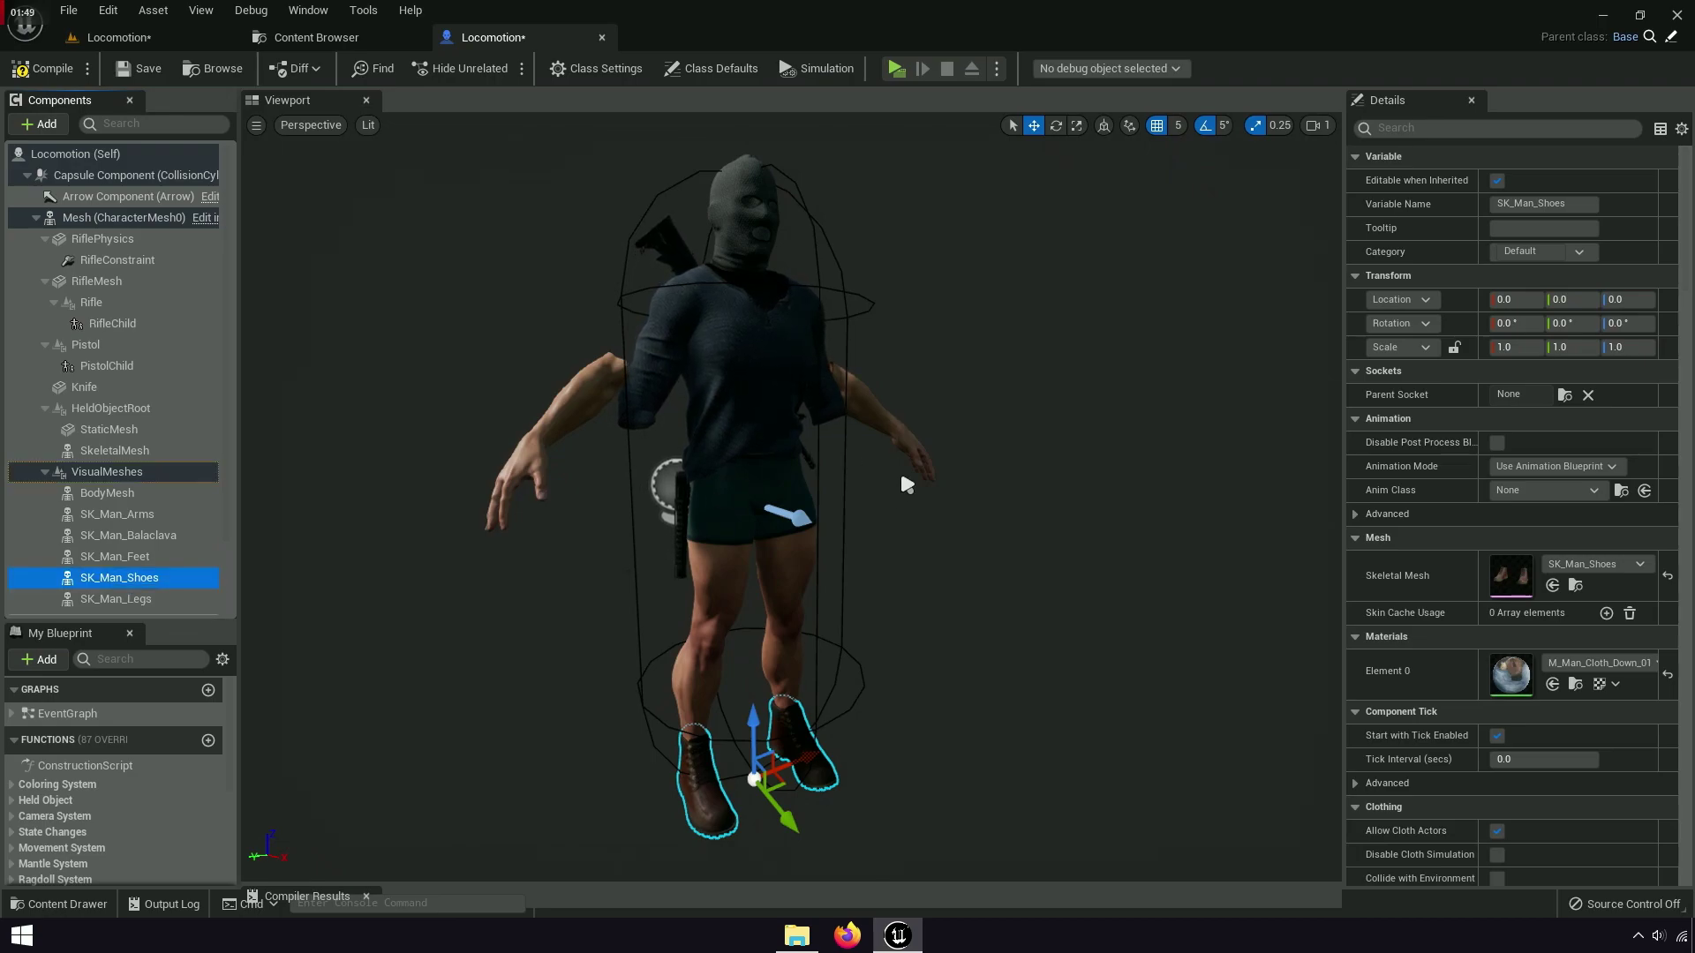
{"action": "left_click_drag", "start_coordinate": [907, 484], "coordinate": [409, 261]}
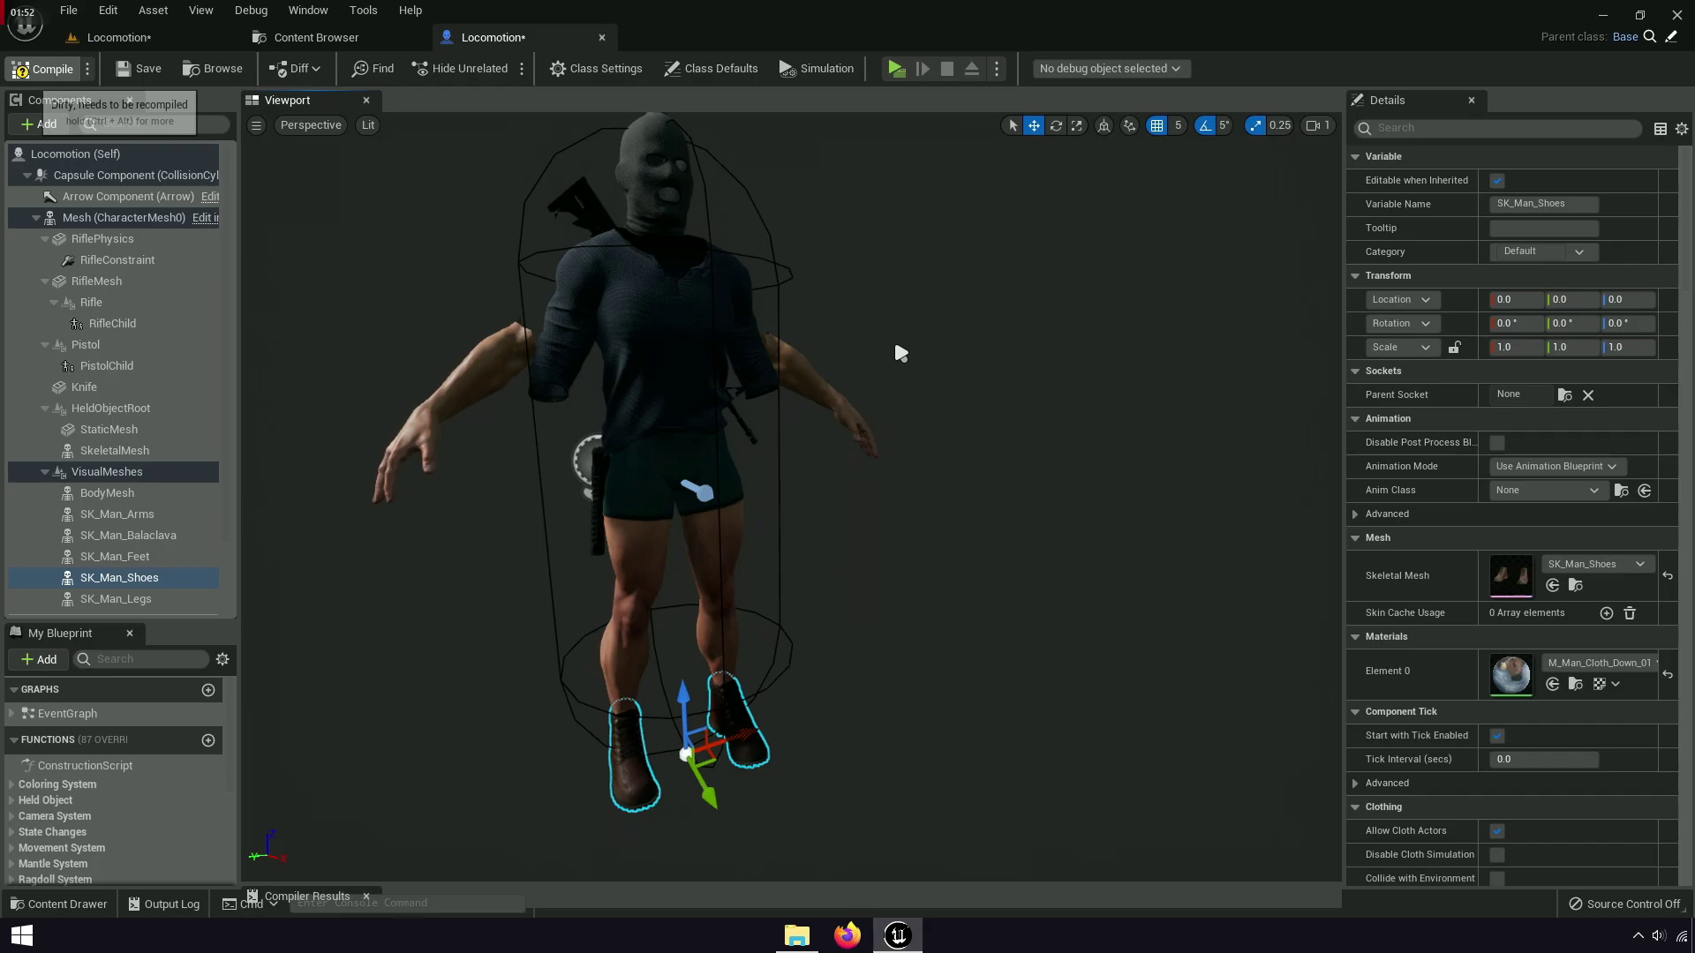
{"action": "left_click_drag", "start_coordinate": [1344, 350], "coordinate": [1690, 350]}
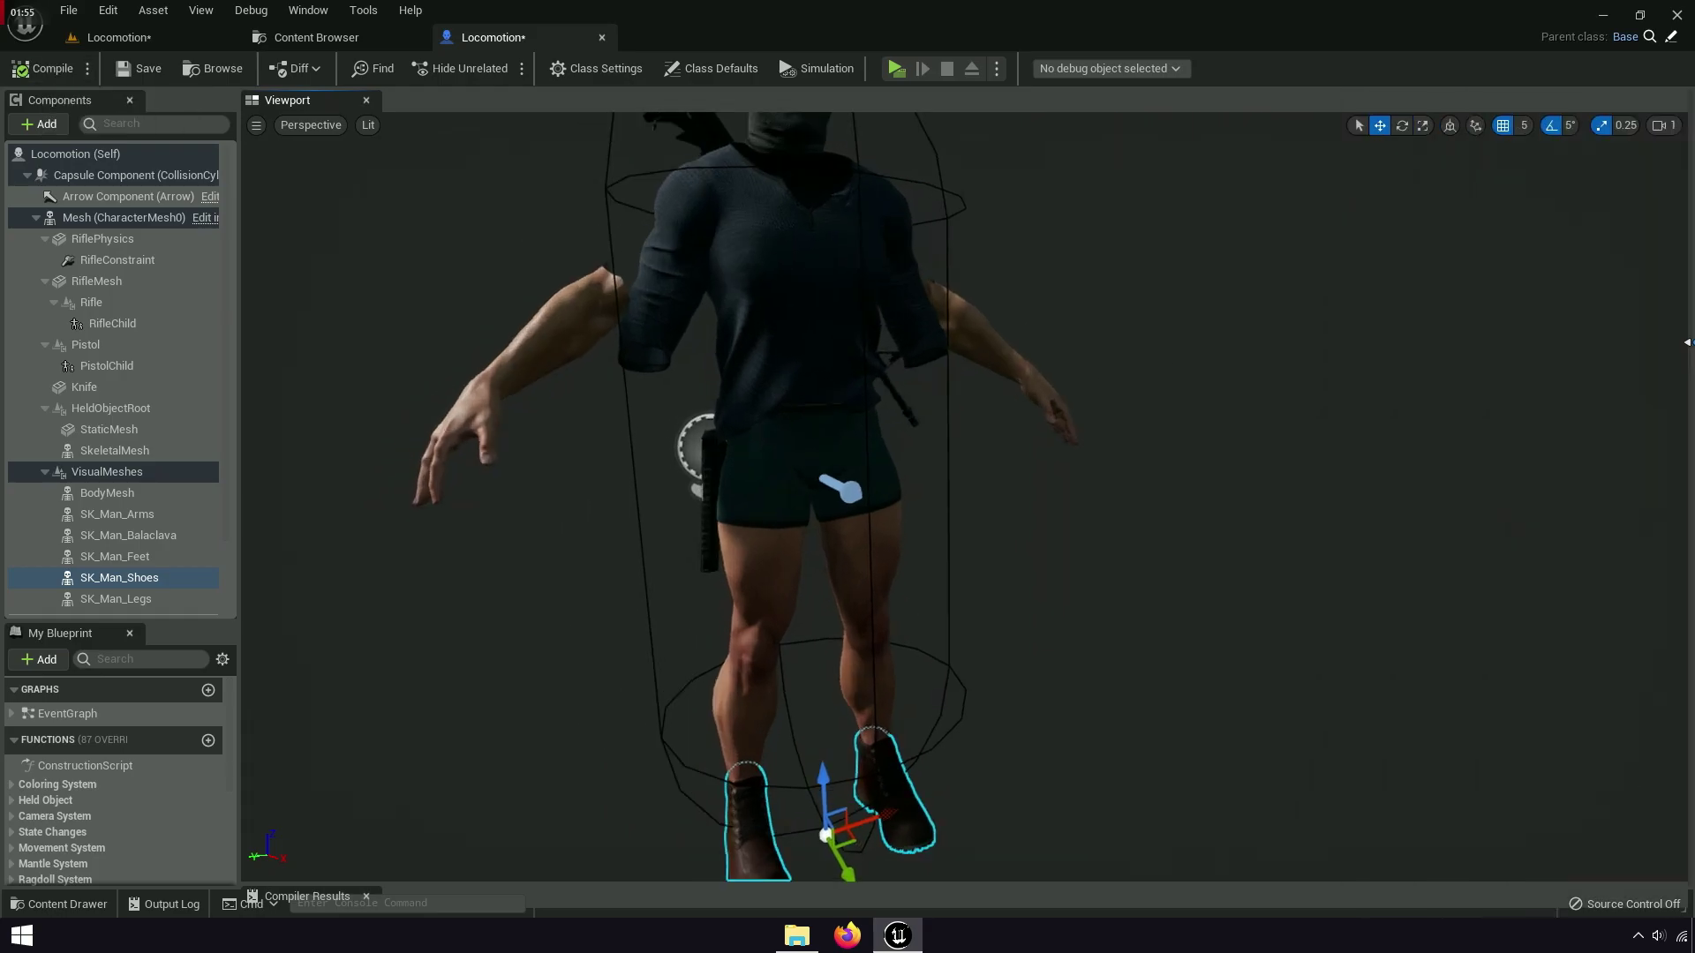
{"action": "left_click_drag", "start_coordinate": [795, 370], "coordinate": [575, 361]}
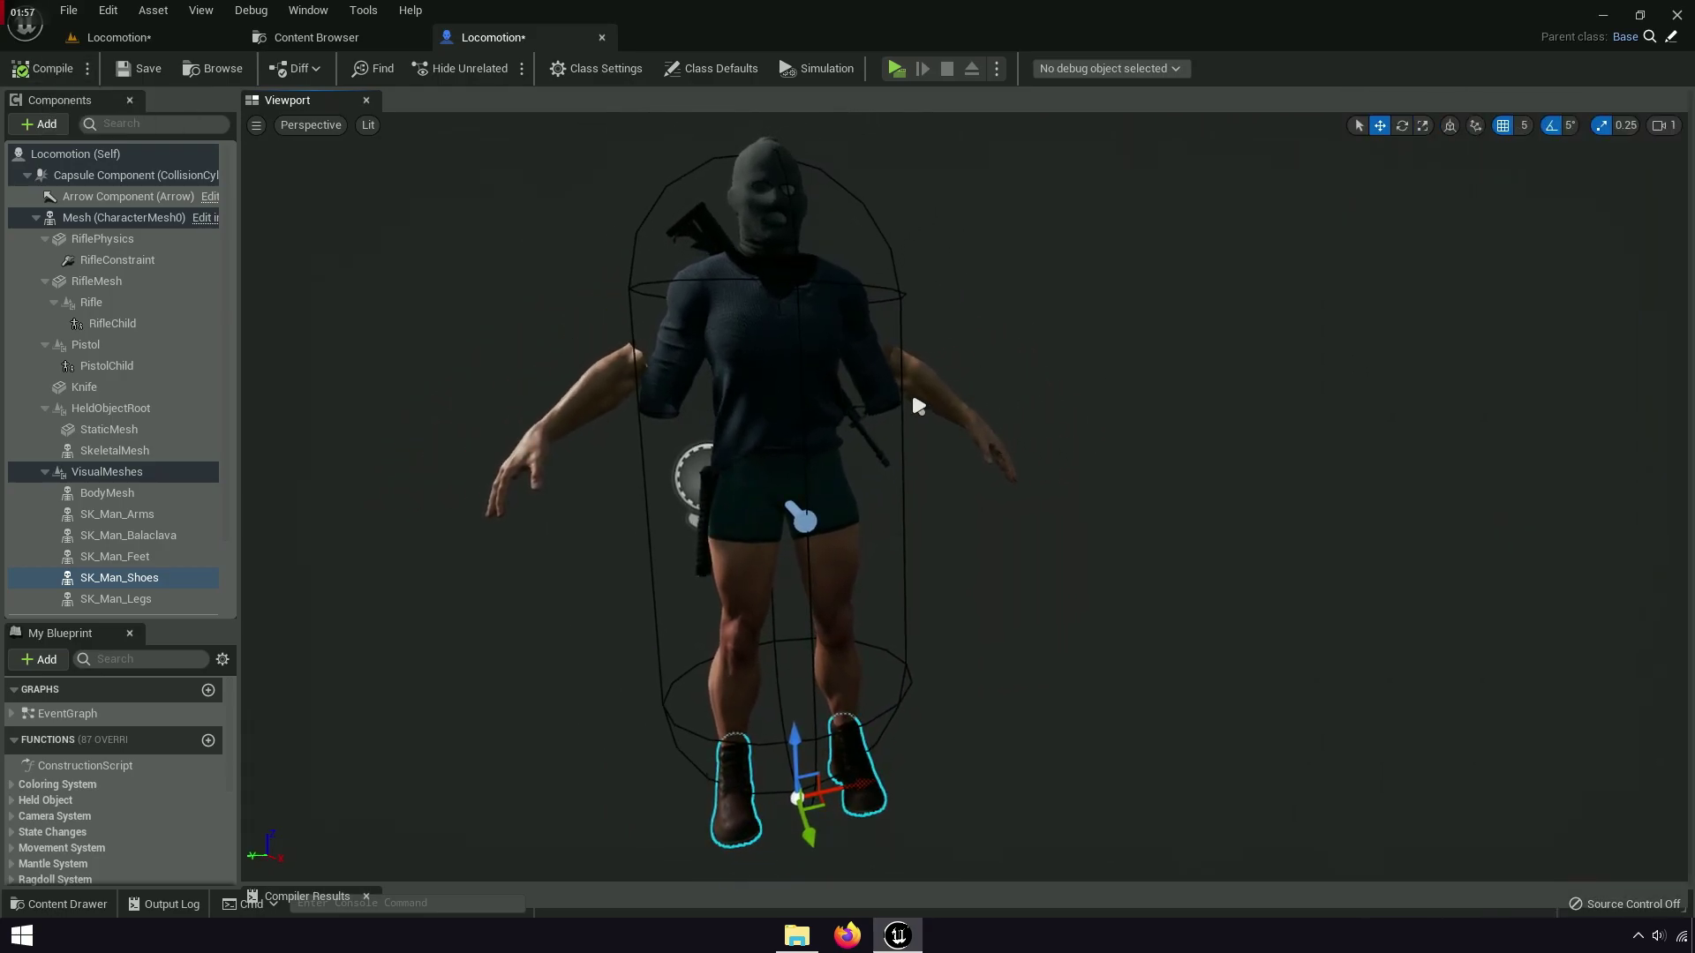
{"action": "left_click", "coordinate": [62, 772]}
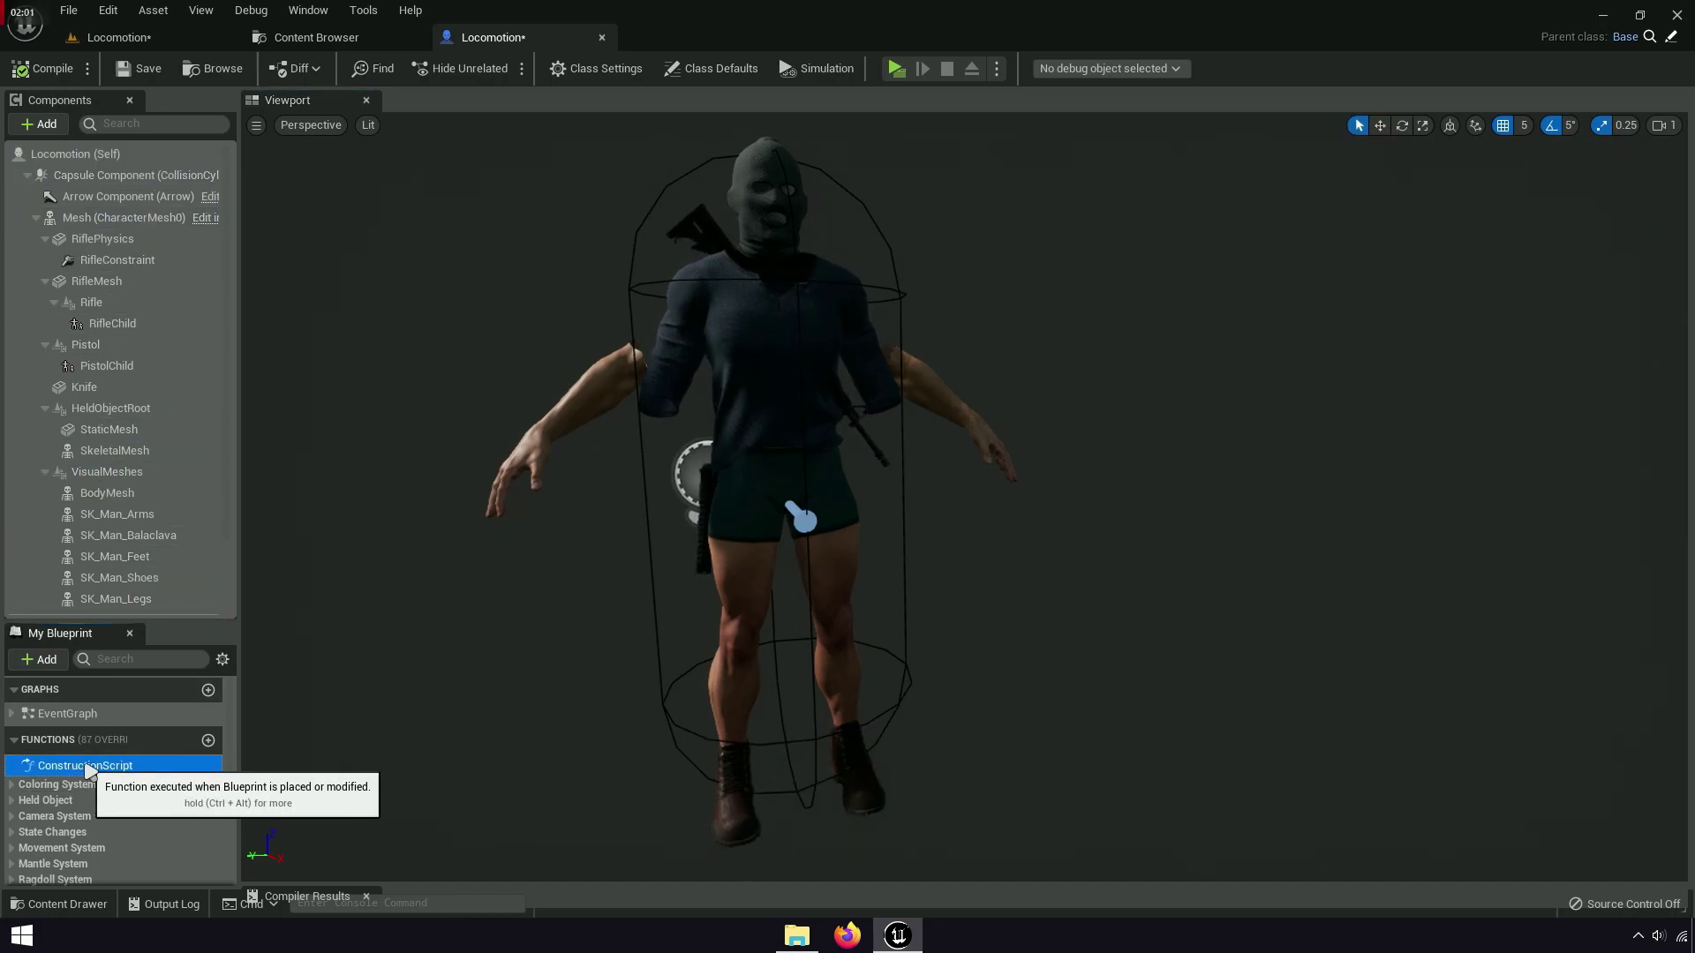
In the Construction Script, place the five SK_Man part nodes above the master pose node
{"action": "double_click", "coordinate": [91, 768]}
{"action": "scroll", "coordinate": [1011, 454], "scroll_direction": "up", "scroll_amount": 3}
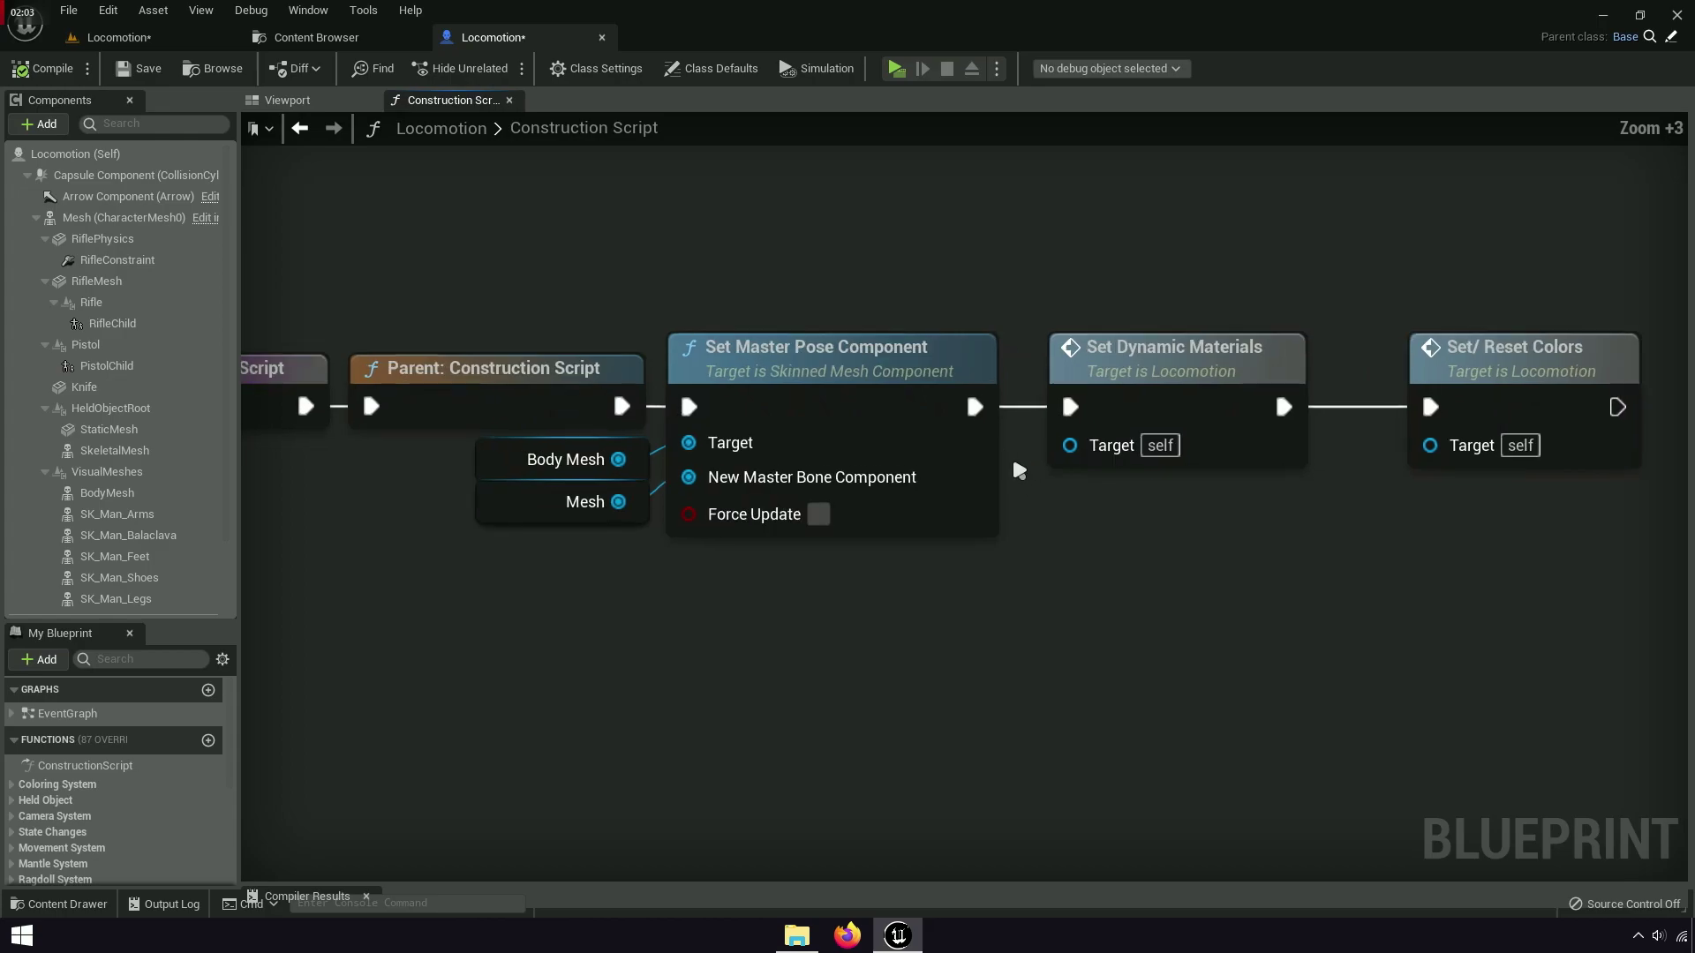
{"action": "right_click_drag", "start_coordinate": [493, 582], "coordinate": [839, 583]}
{"action": "scroll", "coordinate": [927, 533], "scroll_direction": "up", "scroll_amount": 3}
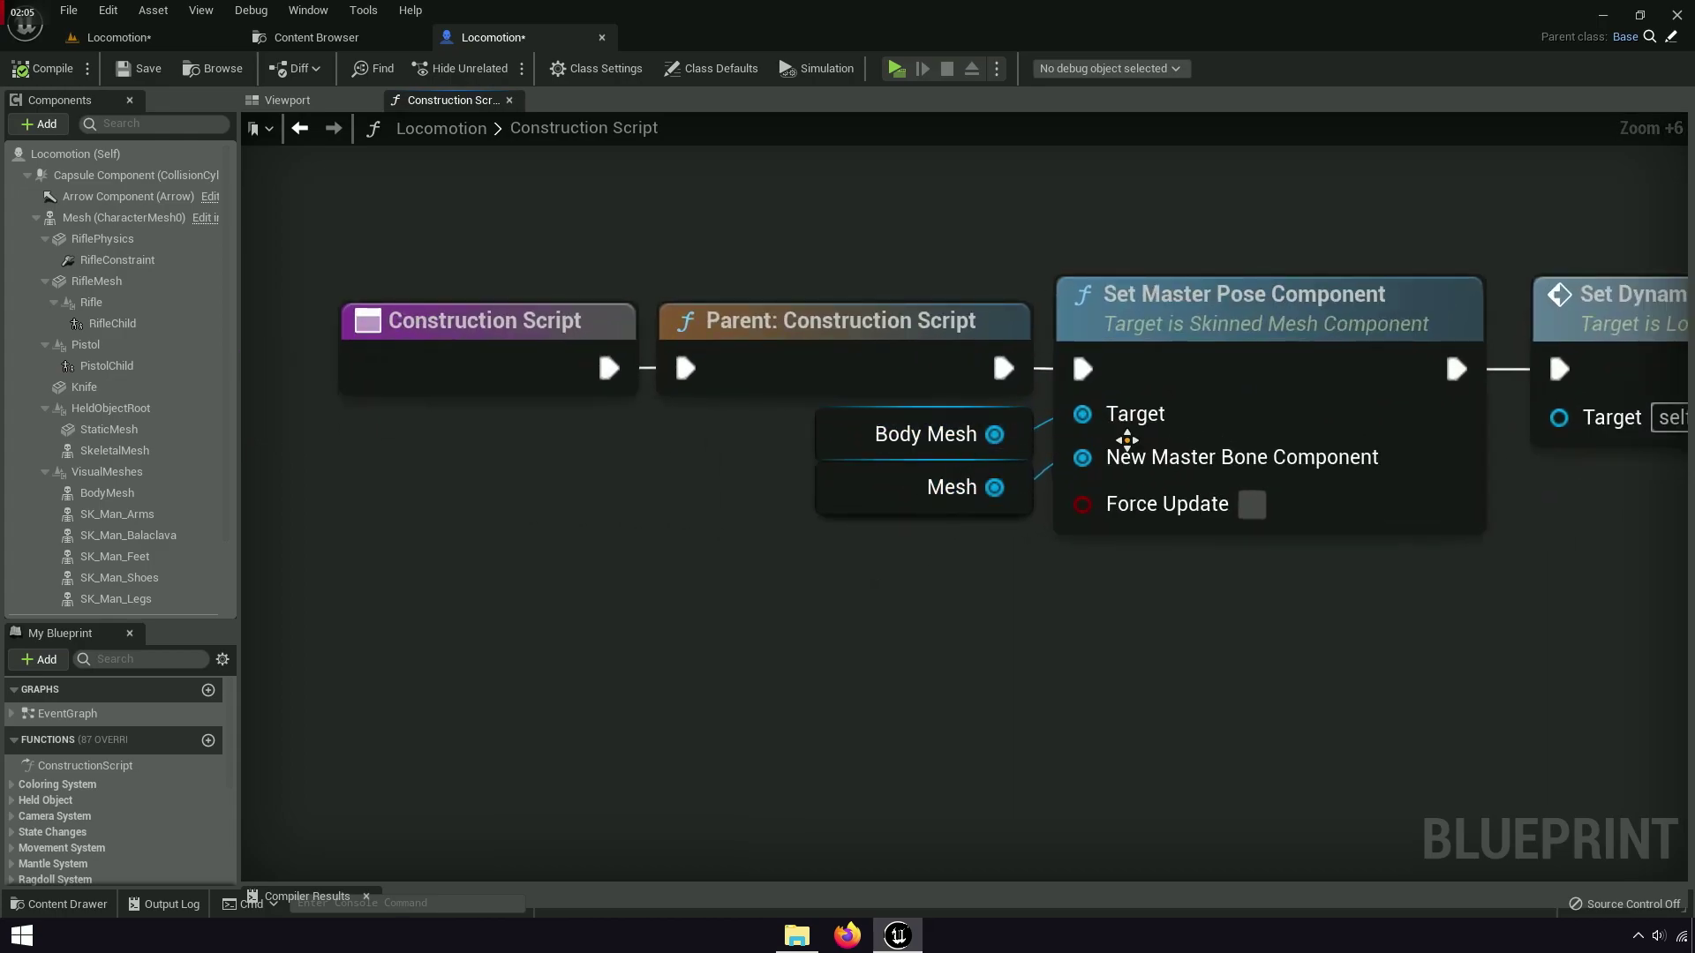
{"action": "right_click_drag", "start_coordinate": [1033, 570], "coordinate": [1033, 743]}
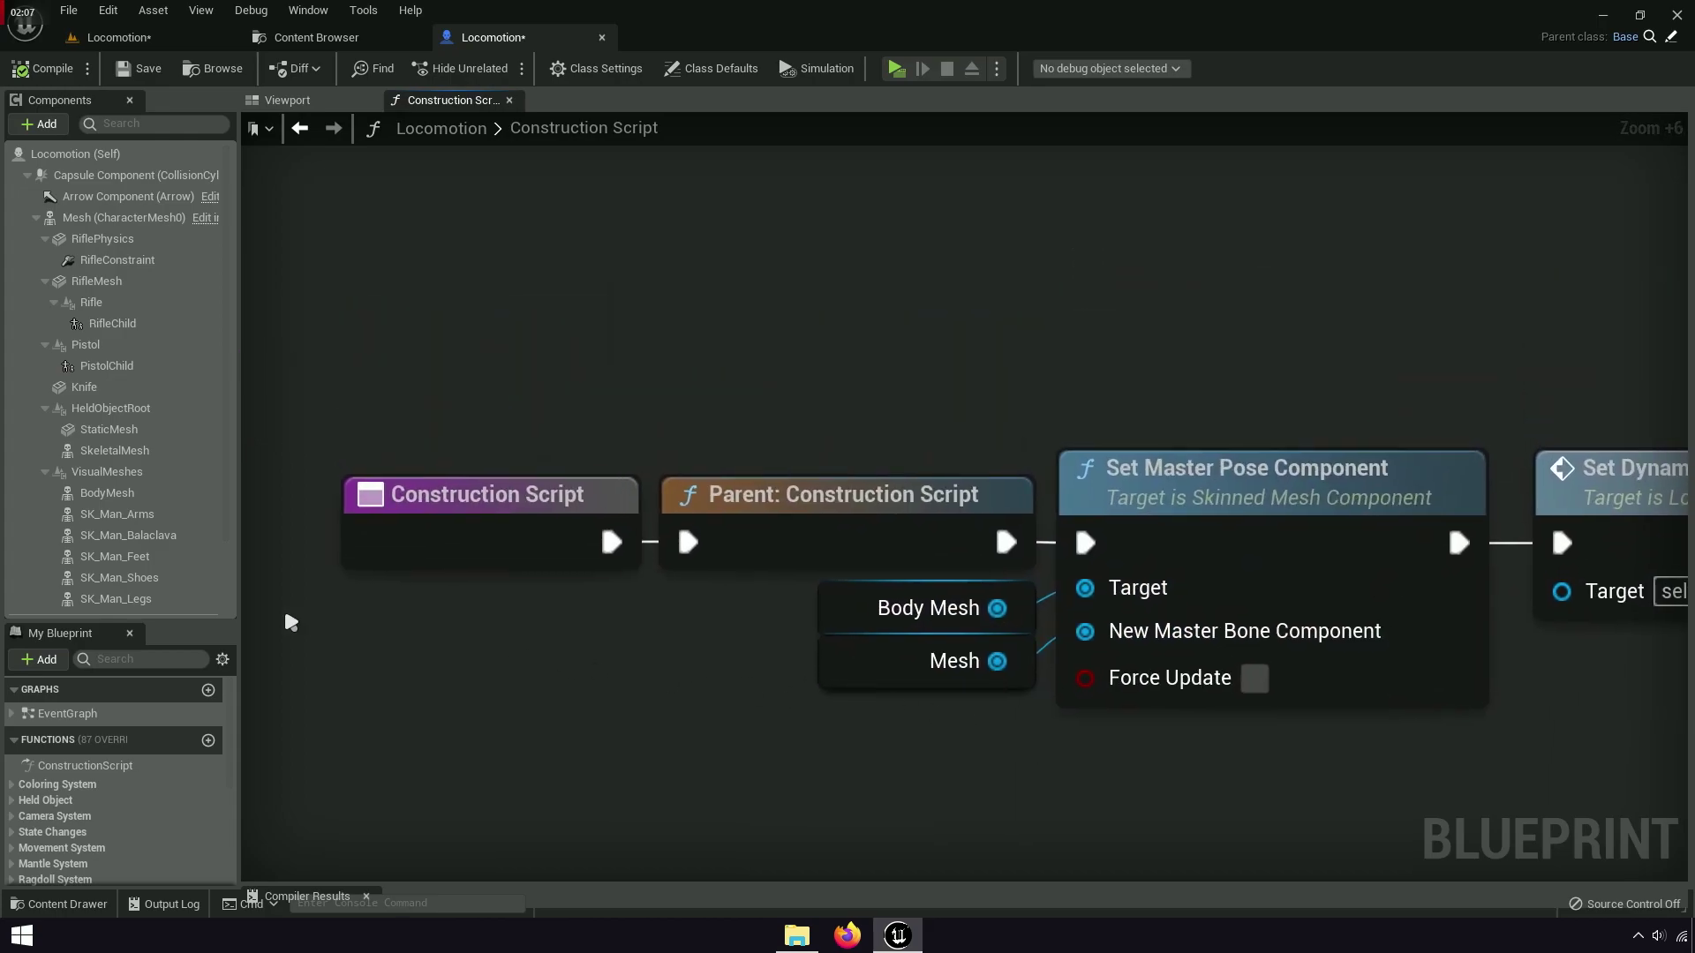
{"action": "left_click", "coordinate": [118, 514]}
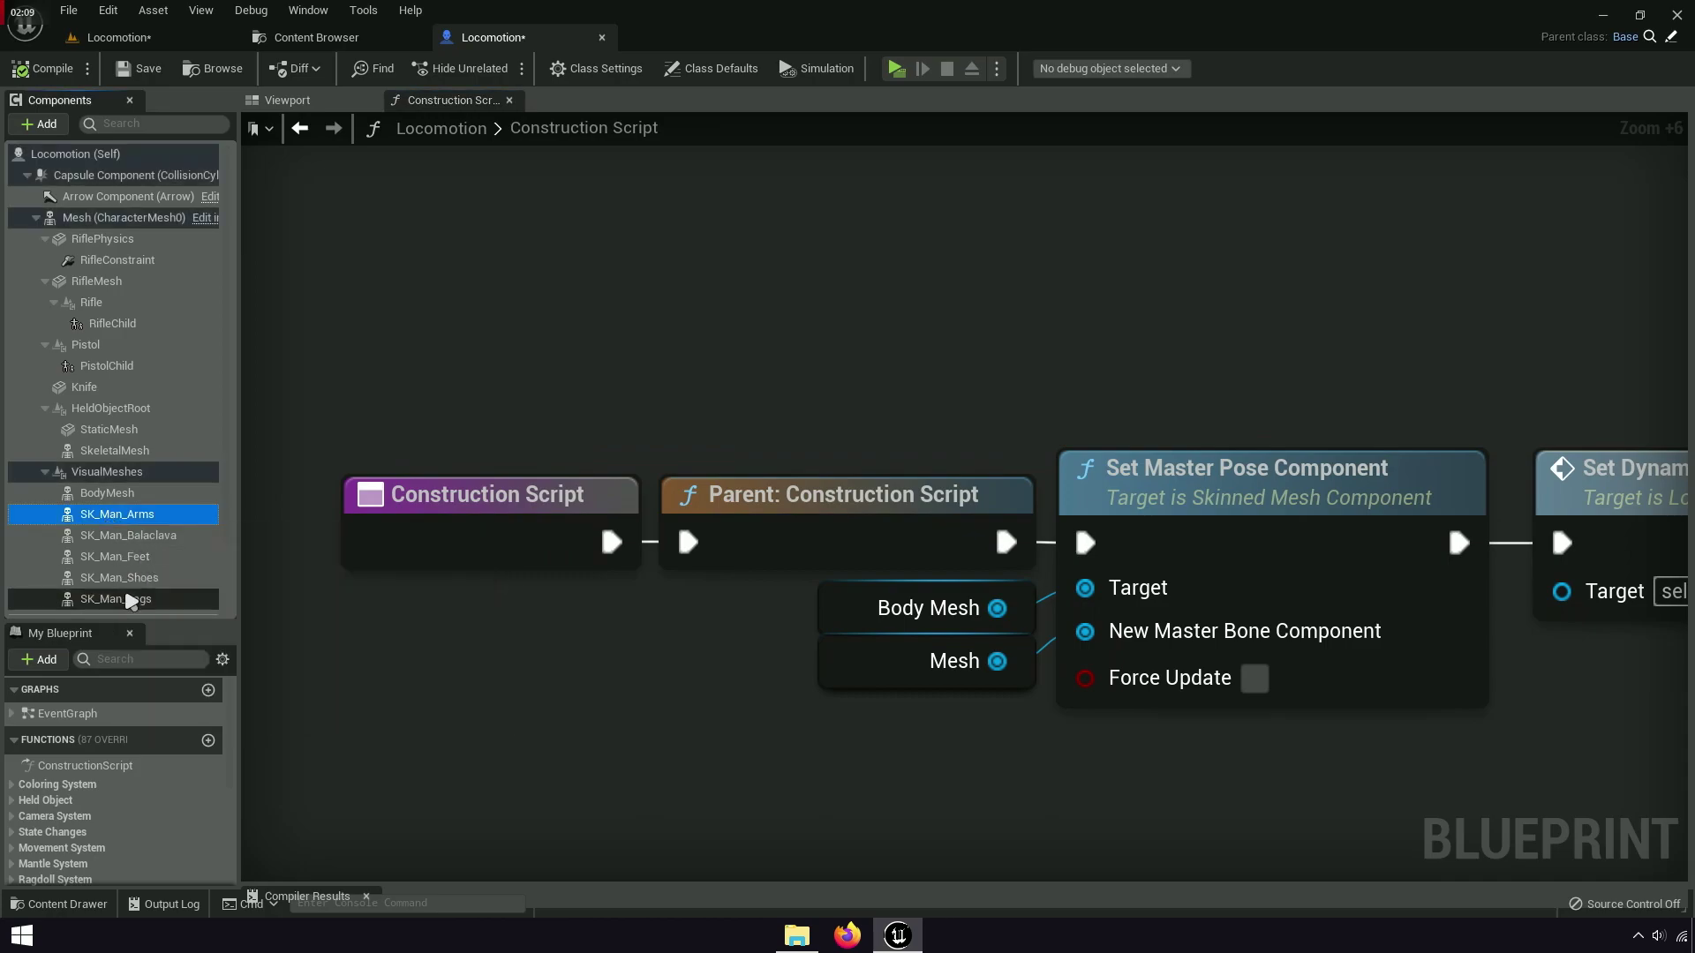
{"action": "left_click", "coordinate": [130, 601], "text": "shift"}
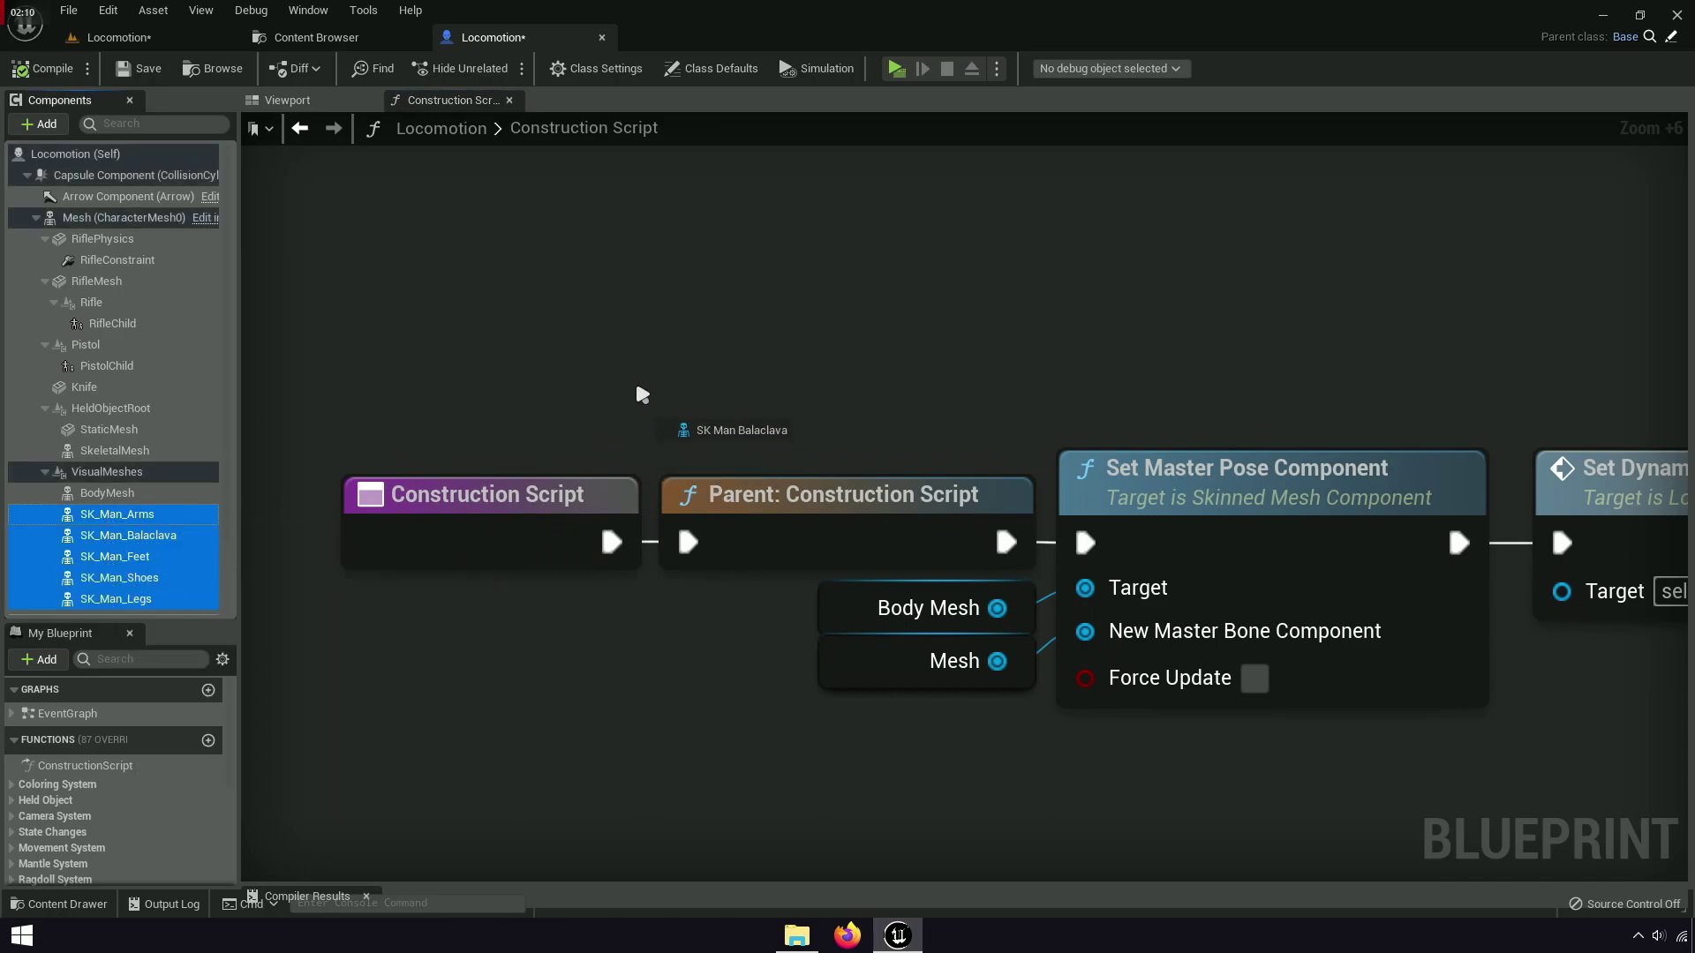
{"action": "left_click_drag", "start_coordinate": [714, 239], "coordinate": [717, 240]}
{"action": "right_click_drag", "start_coordinate": [1021, 348], "coordinate": [1021, 483]}
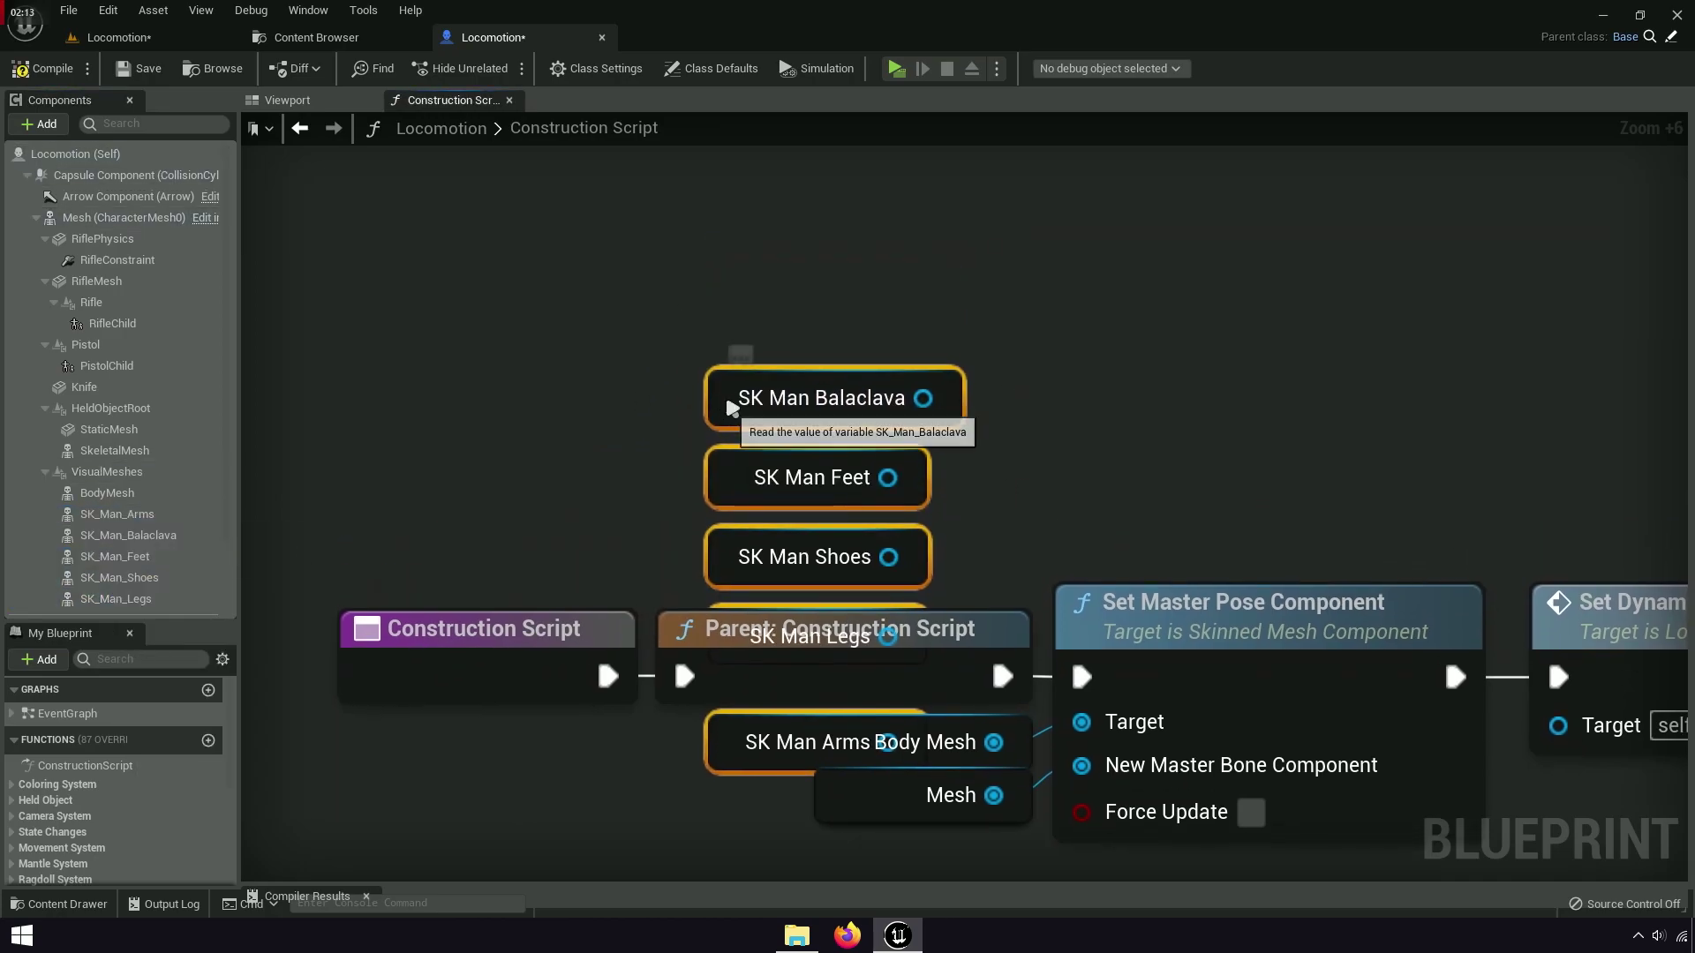
{"action": "left_click_drag", "start_coordinate": [702, 410], "coordinate": [699, 203]}
{"action": "left_click", "coordinate": [993, 422]}
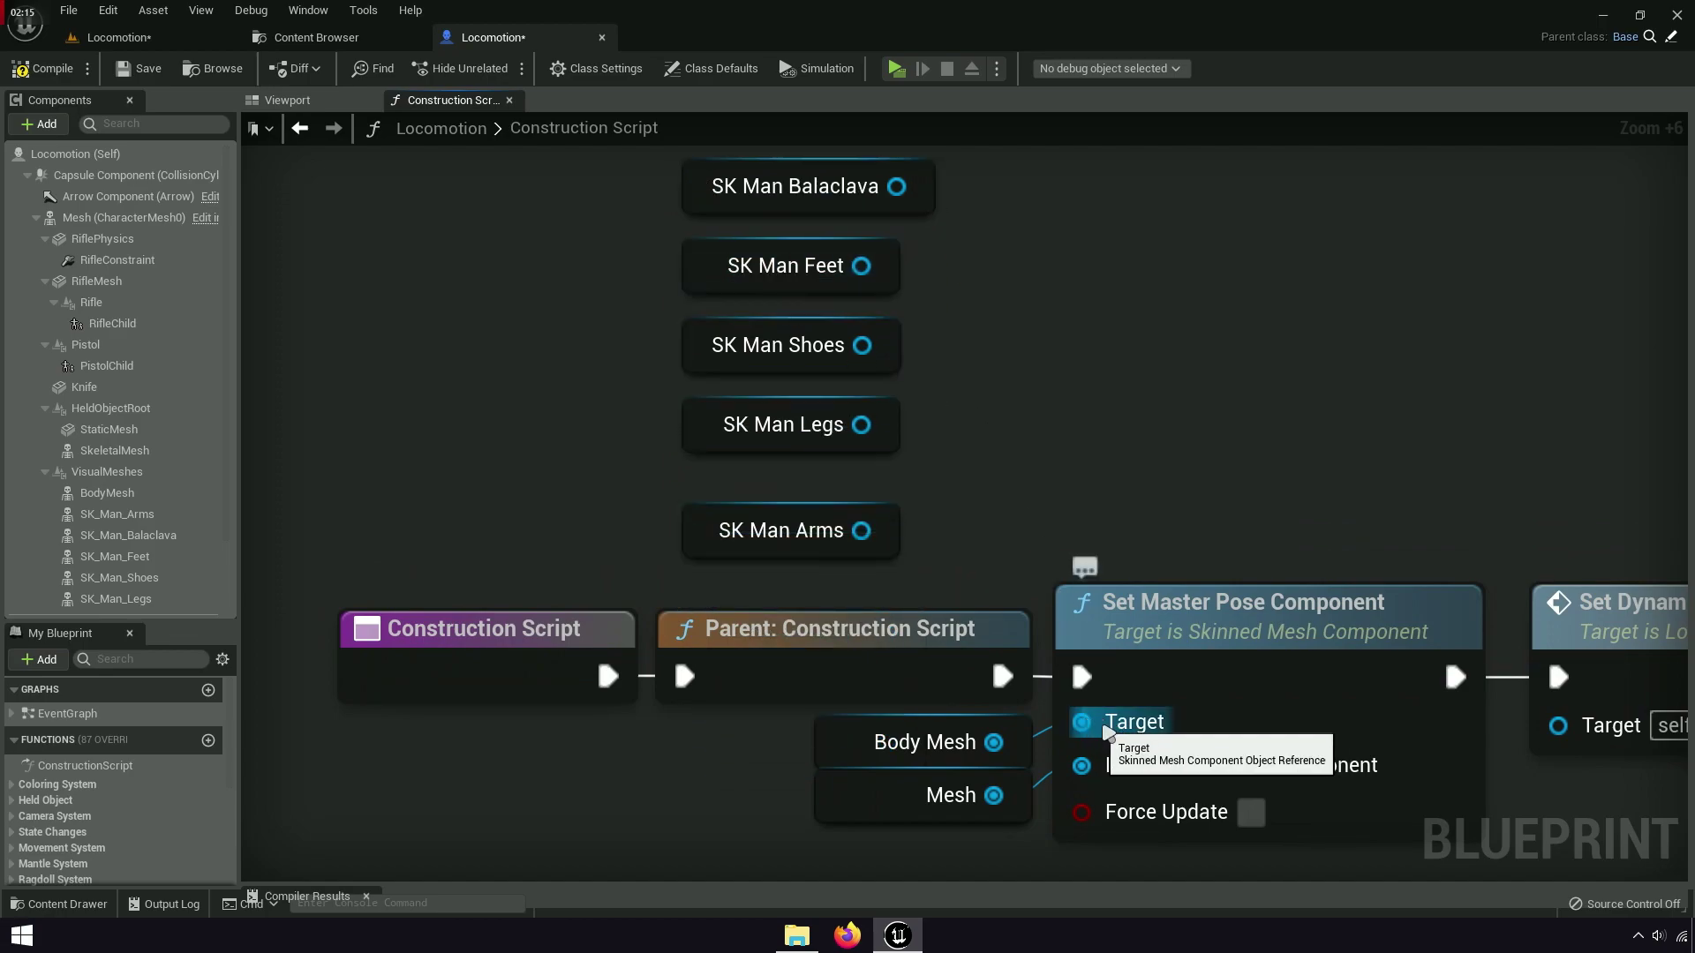
Wire SK Man Arms, Legs, Shoes, Feet and Balaclava into Set Master Pose Component's Target
{"action": "left_click_drag", "start_coordinate": [1123, 725], "coordinate": [861, 531]}
{"action": "mouse_move", "coordinate": [862, 425]}
{"action": "left_mouse_down"}
{"action": "mouse_move", "coordinate": [1114, 717]}
{"action": "mouse_move", "coordinate": [862, 345]}
{"action": "left_mouse_up"}
{"action": "mouse_move", "coordinate": [861, 265]}
{"action": "left_mouse_down"}
{"action": "mouse_move", "coordinate": [1114, 722]}
{"action": "mouse_move", "coordinate": [1020, 651]}
{"action": "mouse_move", "coordinate": [897, 186]}
{"action": "left_mouse_up"}
{"action": "scroll", "coordinate": [961, 321], "scroll_direction": "down", "scroll_amount": 3}
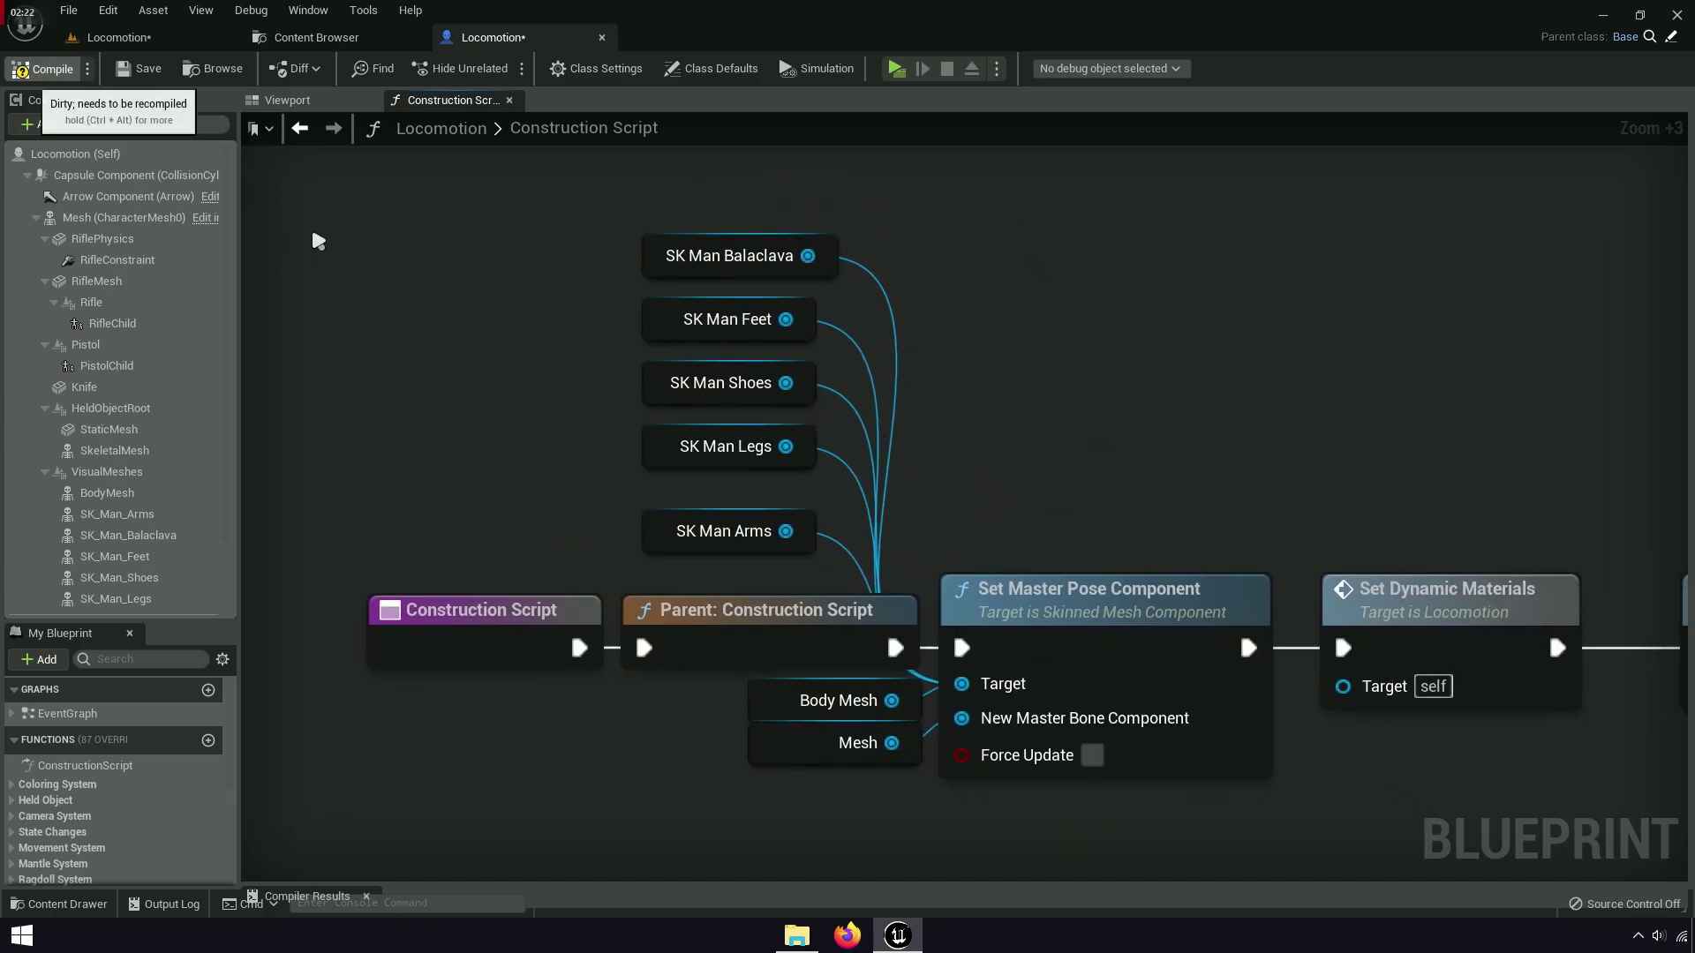
Return to the character viewport and bring up the Locomotion forest level editor
{"action": "left_click", "coordinate": [288, 99]}
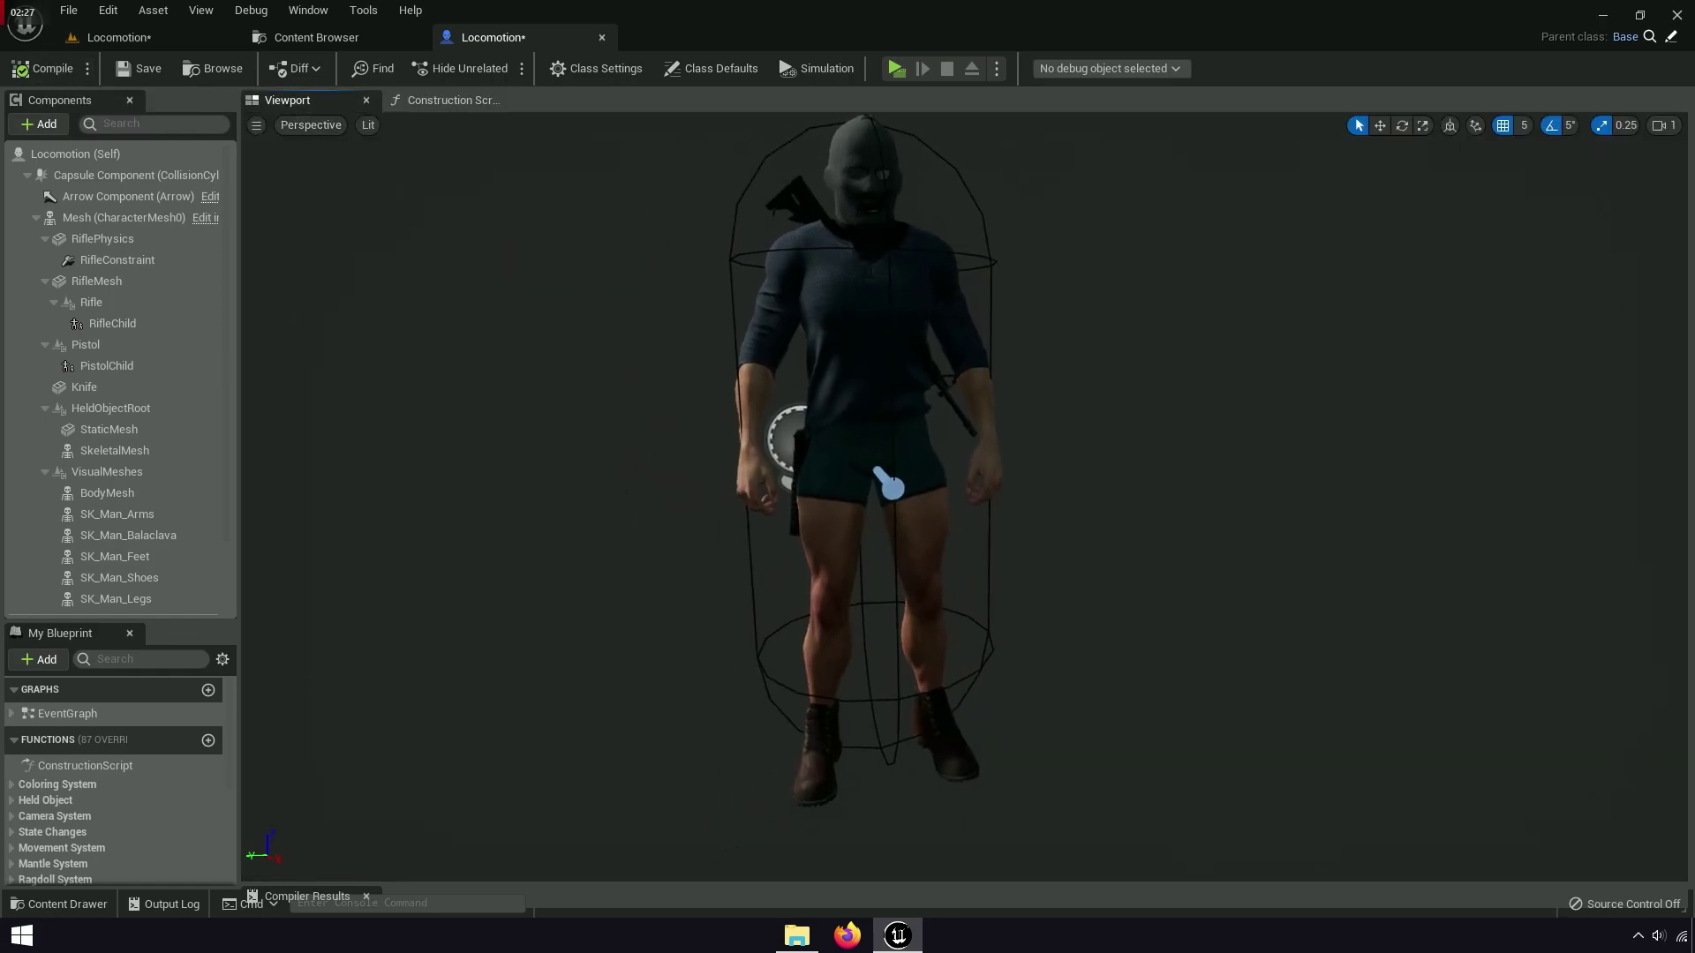
{"action": "scroll", "coordinate": [986, 574], "scroll_direction": "up", "scroll_amount": 5}
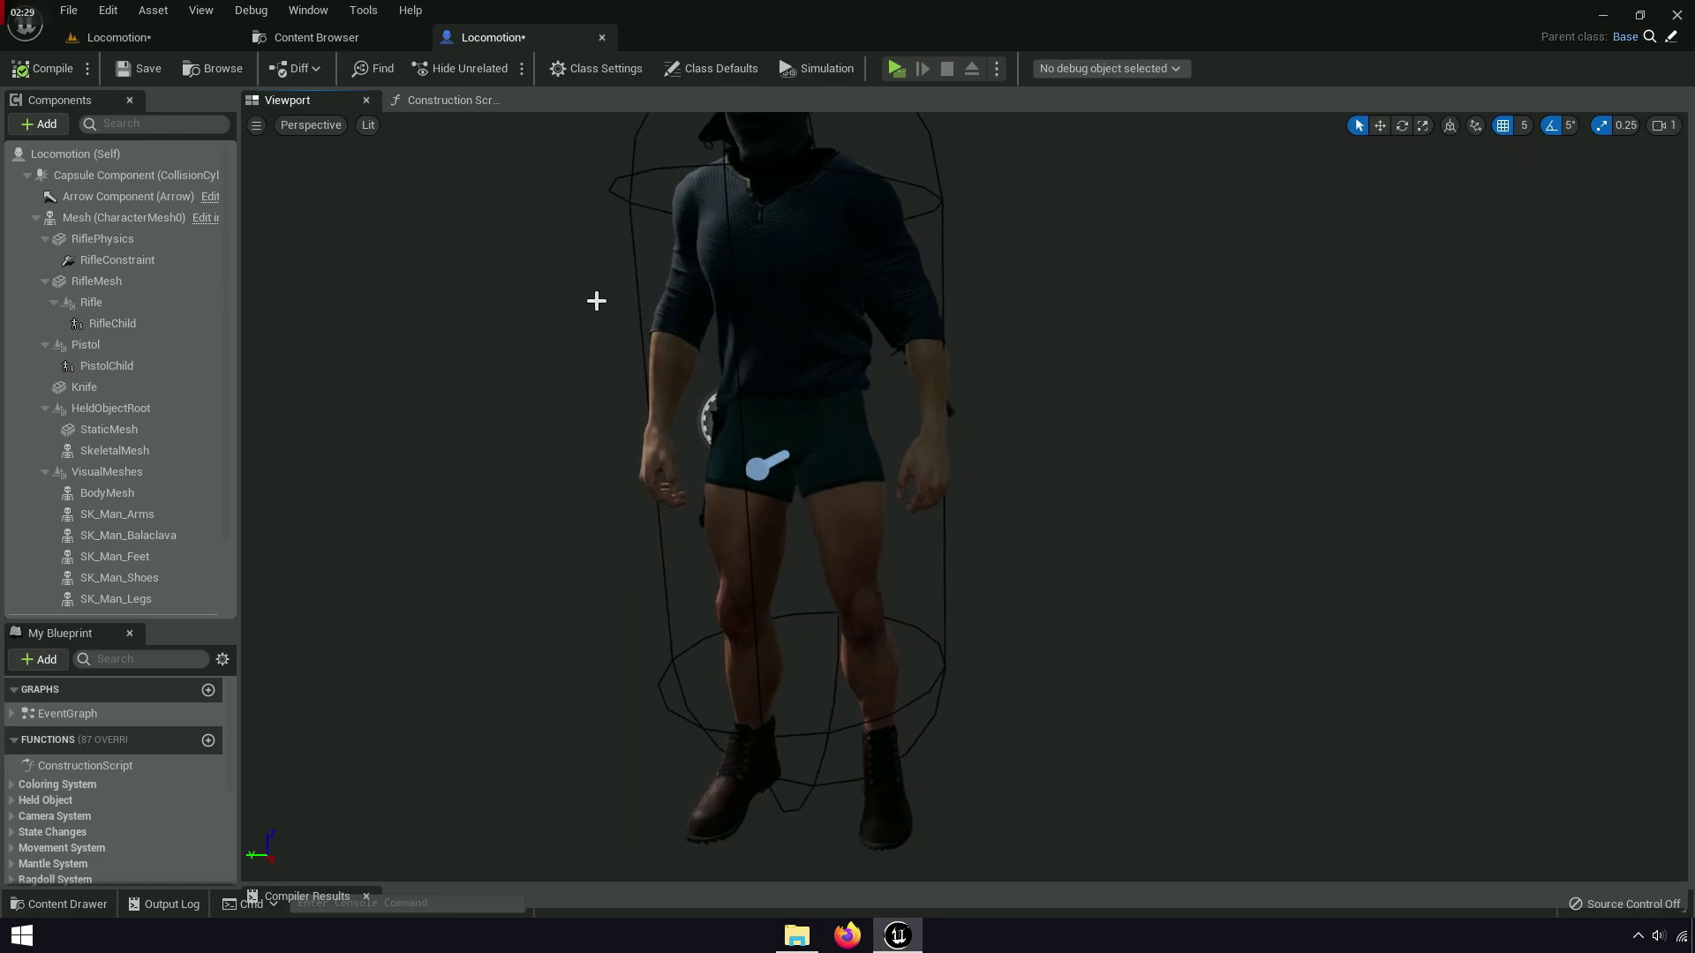
{"action": "left_click", "coordinate": [164, 40]}
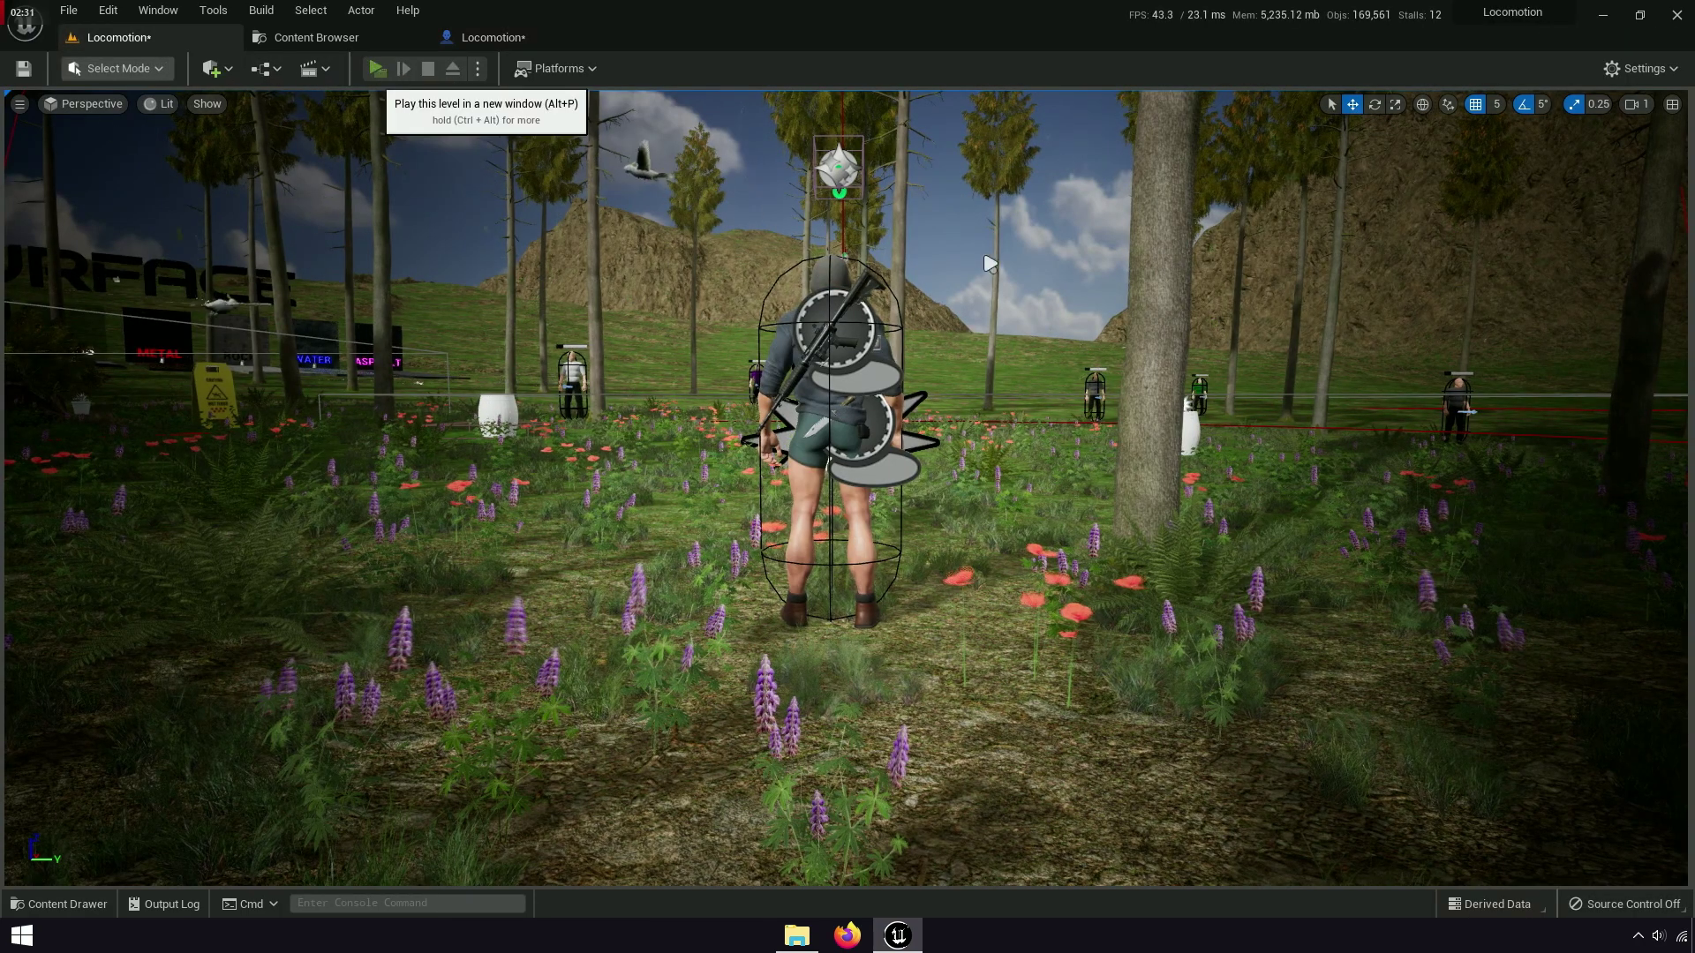